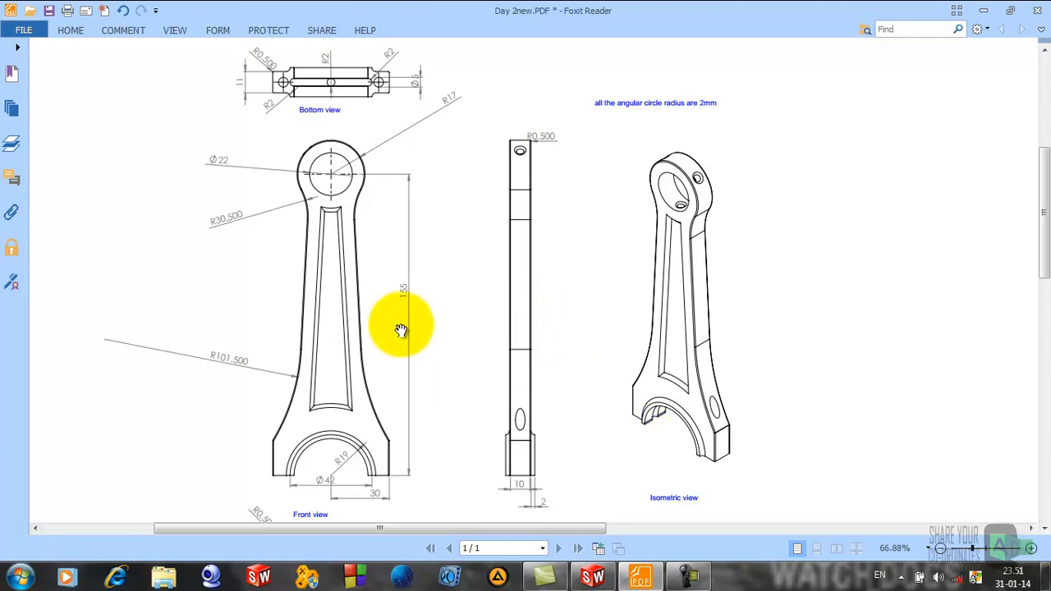
Step: Switch from the connecting rod PDF drawing to SolidWorks and create a new part document
{"action": "mouse_move", "coordinate": [403, 359]}
{"action": "left_mouse_down"}
{"action": "mouse_move", "coordinate": [435, 321]}
{"action": "mouse_move", "coordinate": [412, 303]}
{"action": "mouse_move", "coordinate": [444, 343]}
{"action": "mouse_move", "coordinate": [493, 305]}
{"action": "mouse_move", "coordinate": [471, 336]}
{"action": "mouse_move", "coordinate": [423, 336]}
{"action": "mouse_move", "coordinate": [427, 345]}
{"action": "mouse_move", "coordinate": [446, 335]}
{"action": "left_mouse_up"}
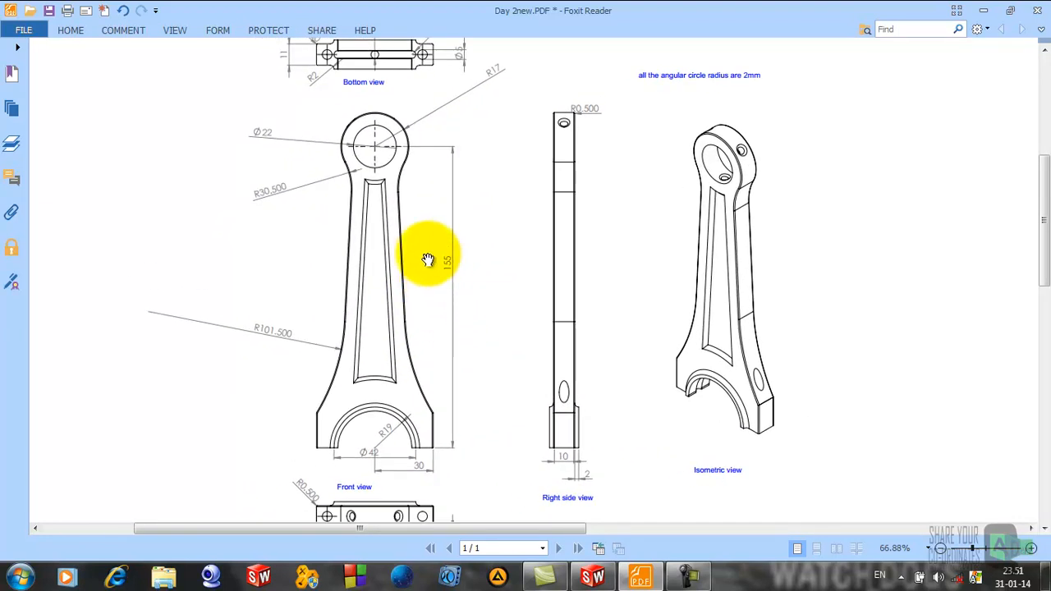
{"action": "left_click_drag", "start_coordinate": [471, 400], "coordinate": [473, 377]}
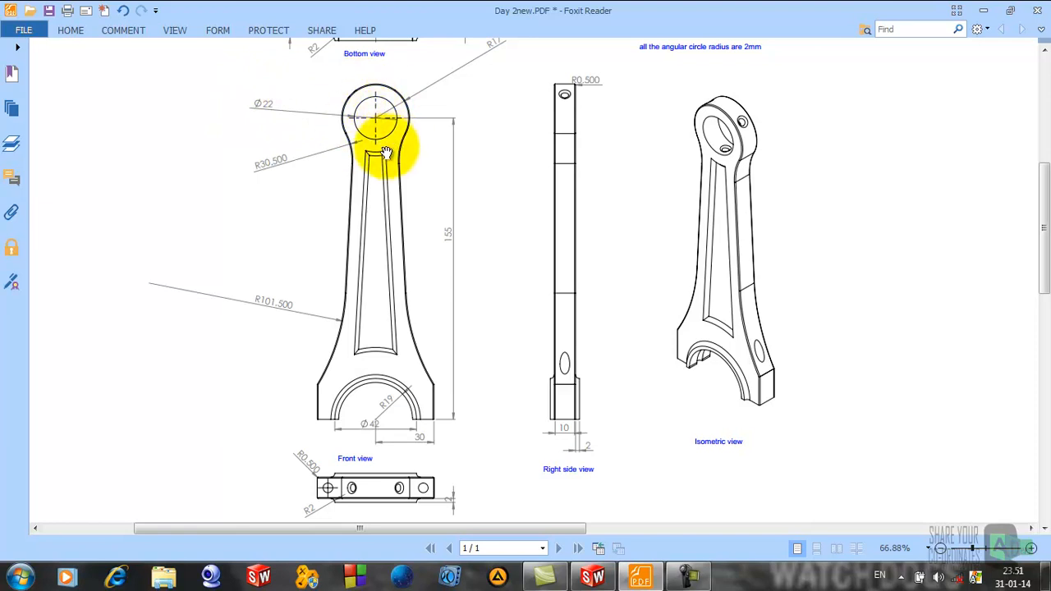
{"action": "left_click_drag", "start_coordinate": [492, 132], "coordinate": [488, 148]}
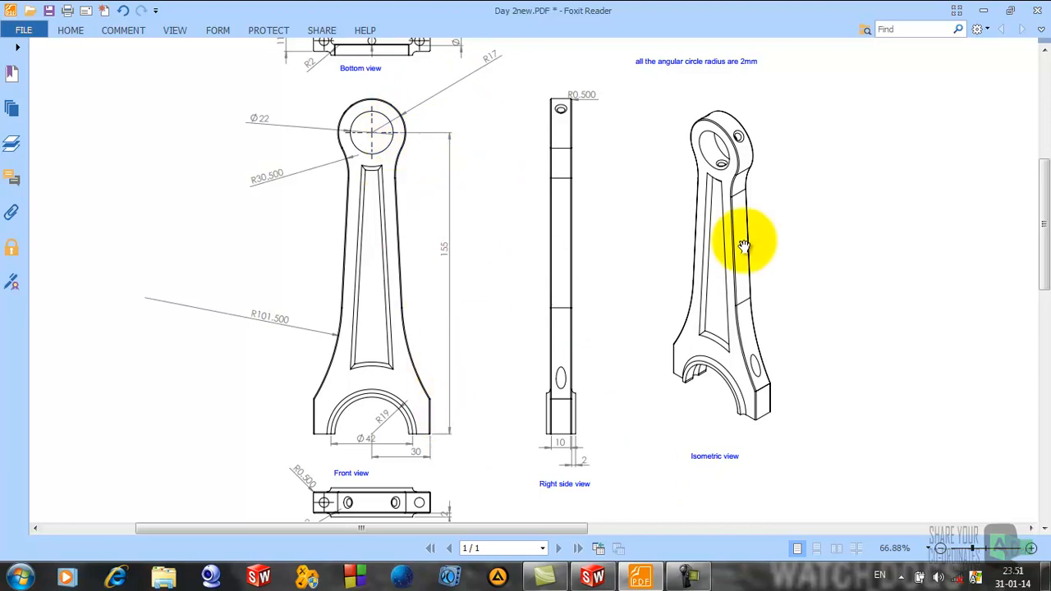
{"action": "left_click", "coordinate": [984, 13]}
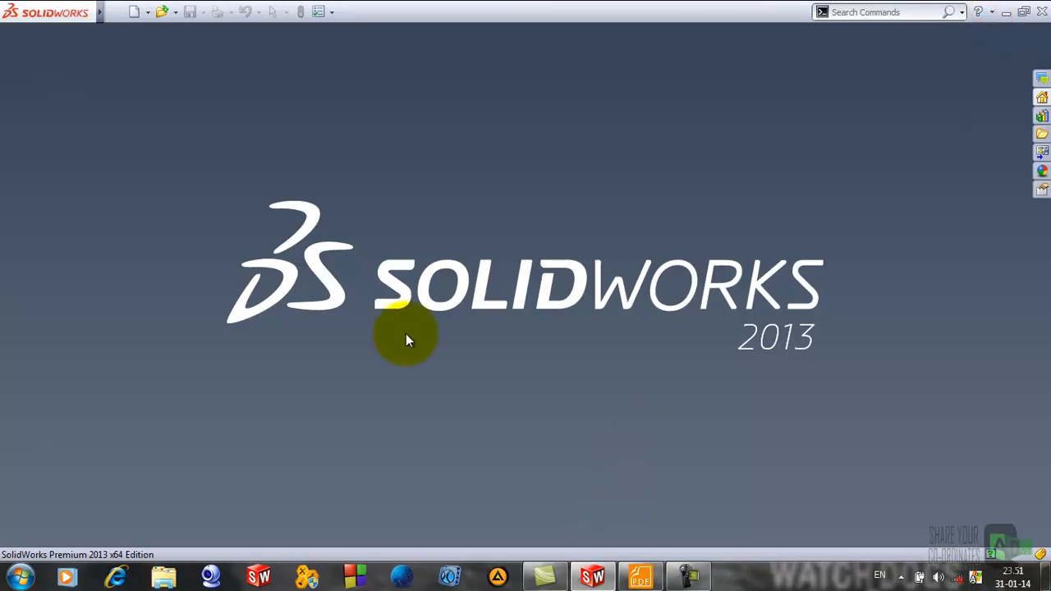
{"action": "left_click", "coordinate": [115, 12]}
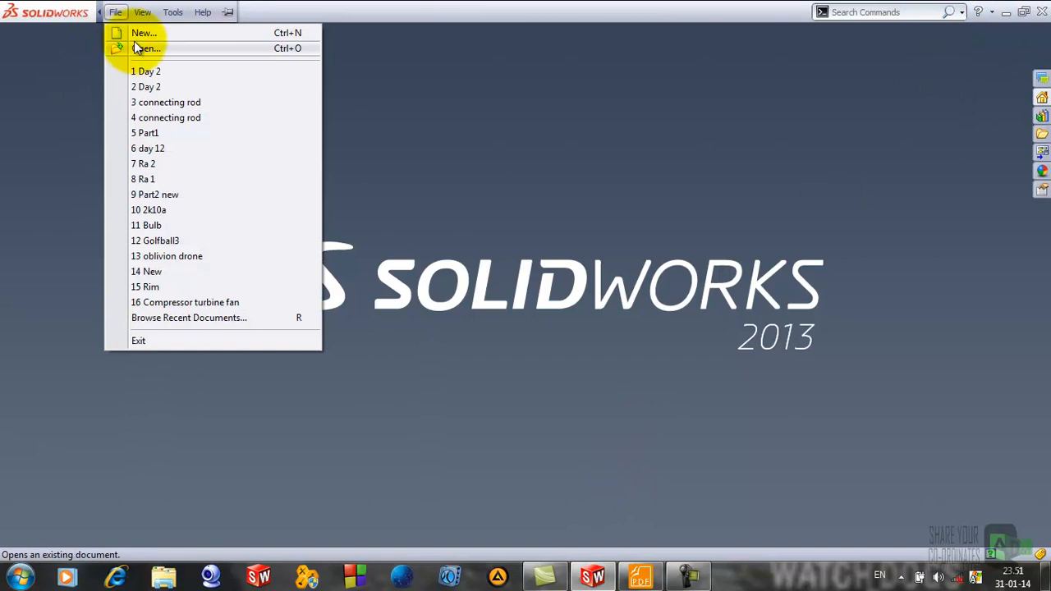
{"action": "left_click", "coordinate": [140, 33]}
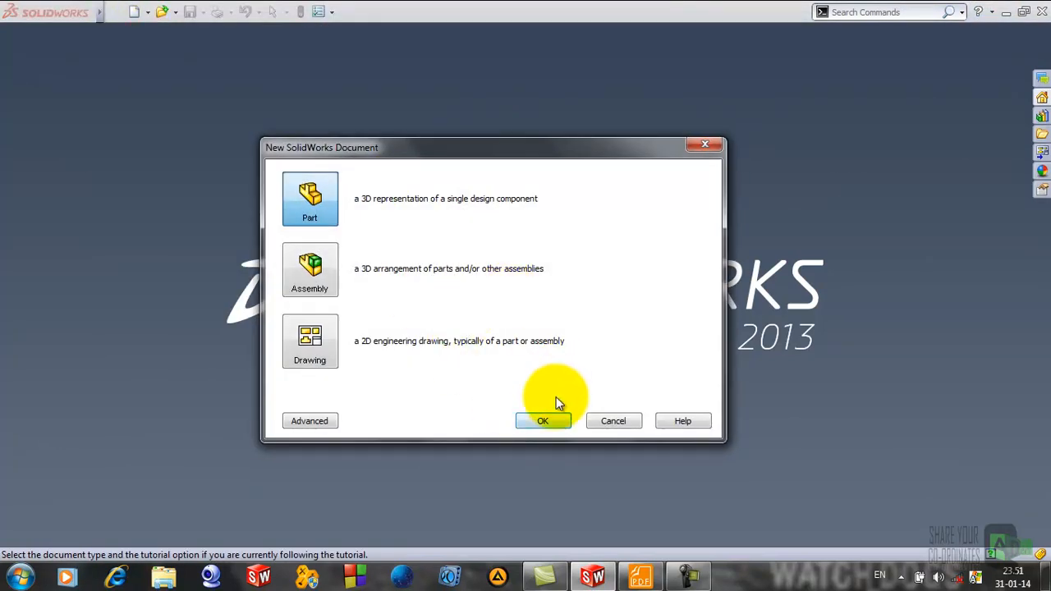
{"action": "left_click", "coordinate": [543, 420]}
Step: Start a sketch on the Front Plane and draw a circle of about 21 mm radius above the origin
{"action": "left_click", "coordinate": [90, 199]}
{"action": "left_click", "coordinate": [96, 199]}
{"action": "left_click", "coordinate": [106, 180]}
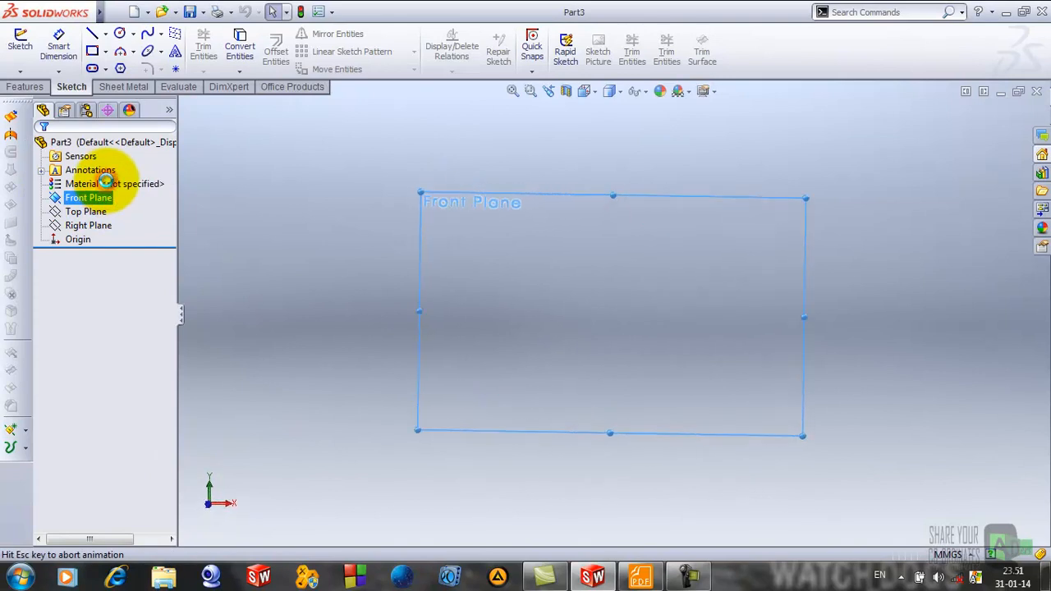
{"action": "left_click", "coordinate": [123, 36]}
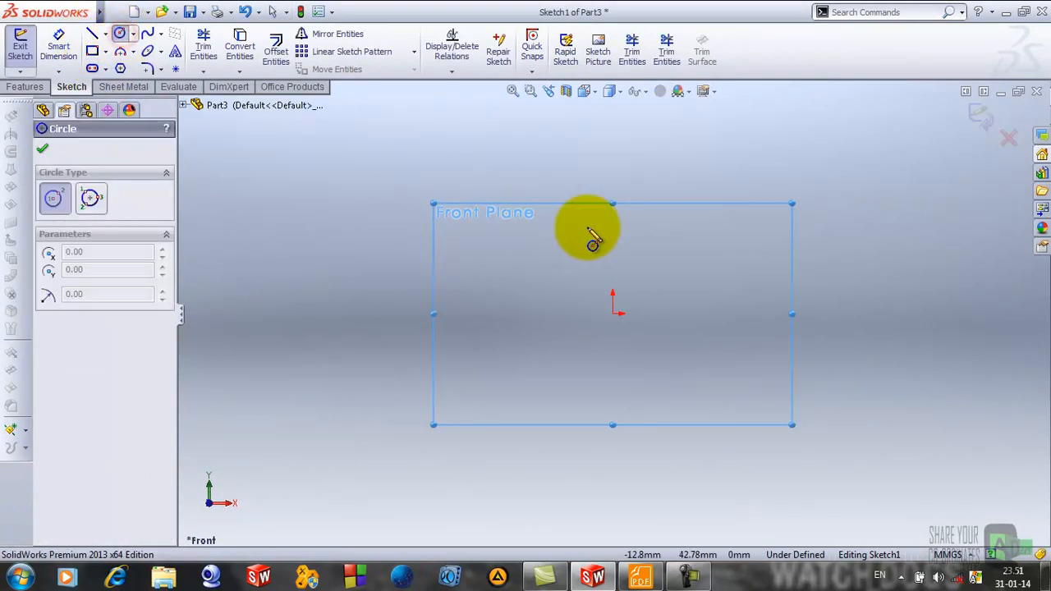
{"action": "left_click", "coordinate": [594, 225]}
{"action": "left_click", "coordinate": [612, 188]}
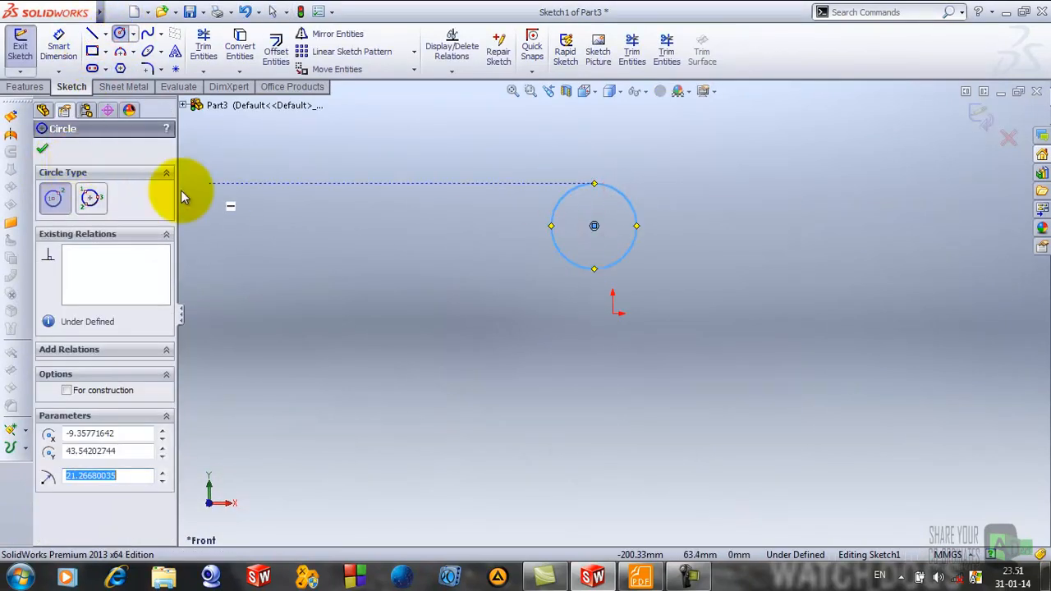
{"action": "left_click", "coordinate": [42, 149]}
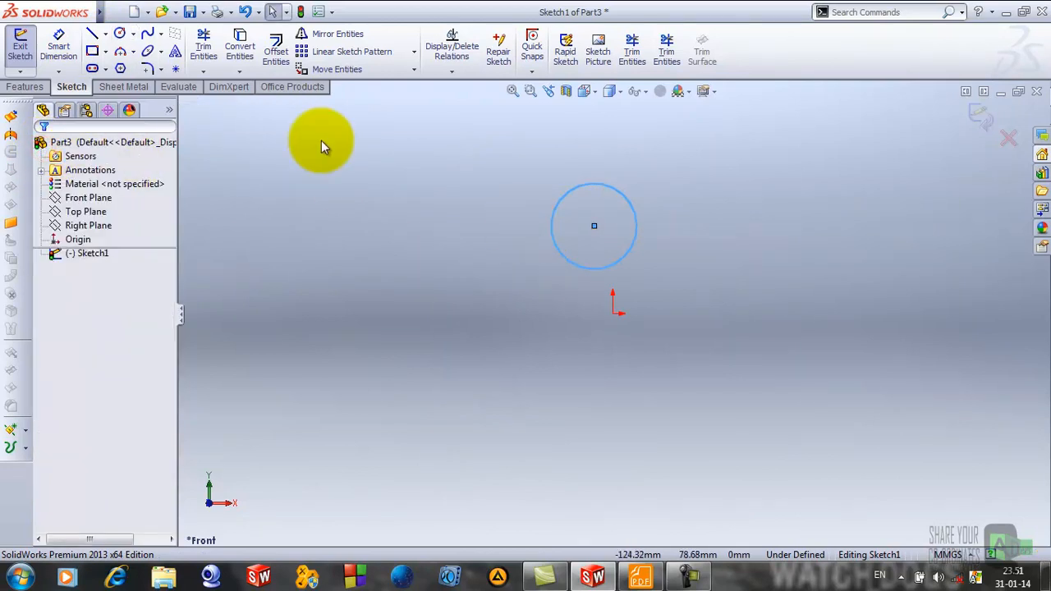
Step: Sketch a second circle about 40 mm in diameter below the origin, with its centre directly under the first circle's centre
{"action": "left_click", "coordinate": [121, 34]}
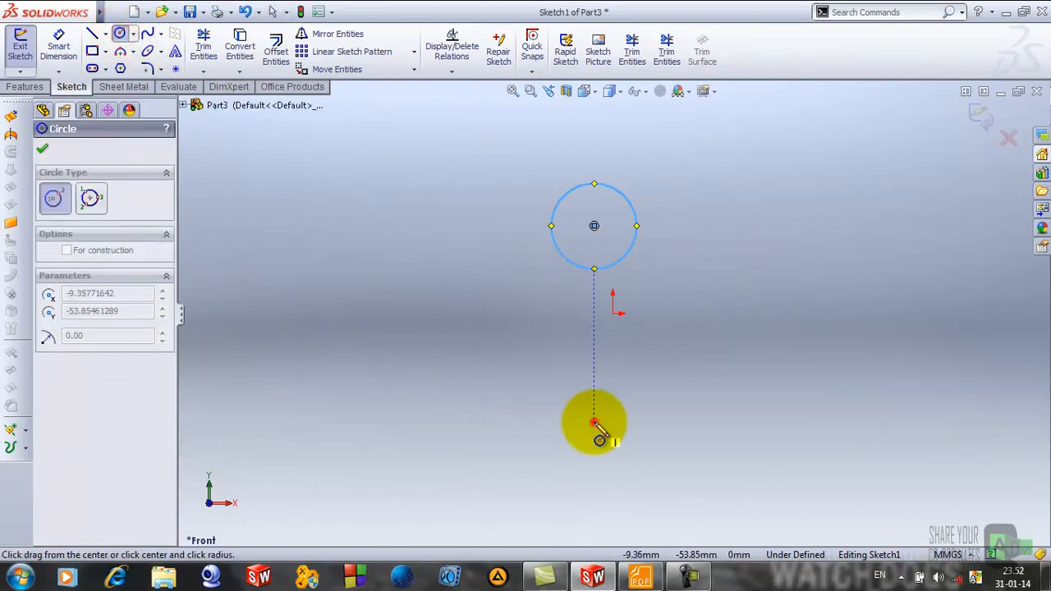
{"action": "left_click", "coordinate": [595, 422]}
{"action": "left_click", "coordinate": [605, 384]}
{"action": "left_click", "coordinate": [42, 149]}
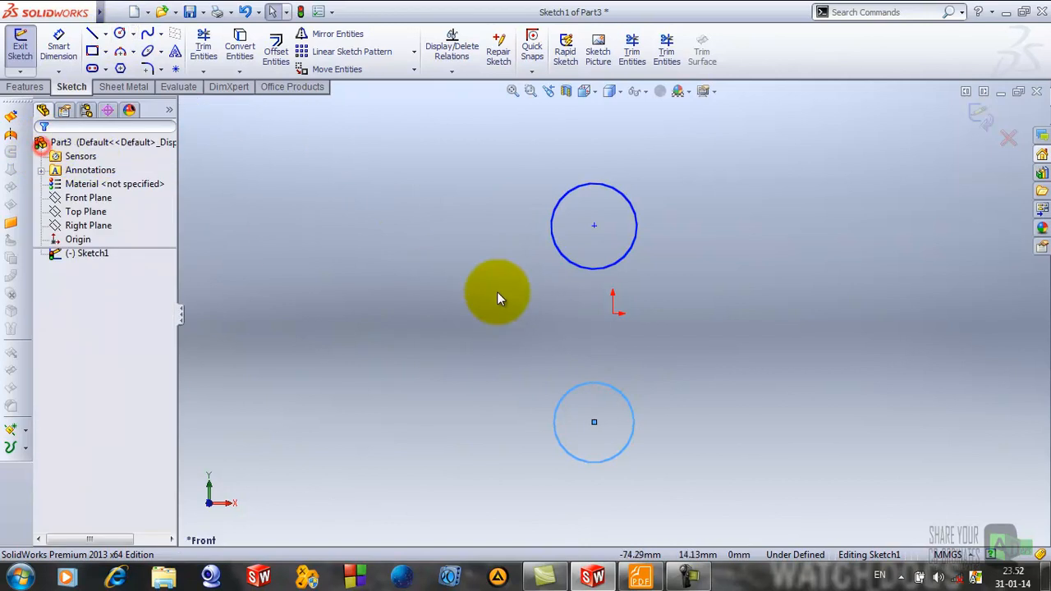
Step: Add a Vertical relation between the centre points of the two circles
{"action": "left_click", "coordinate": [595, 227]}
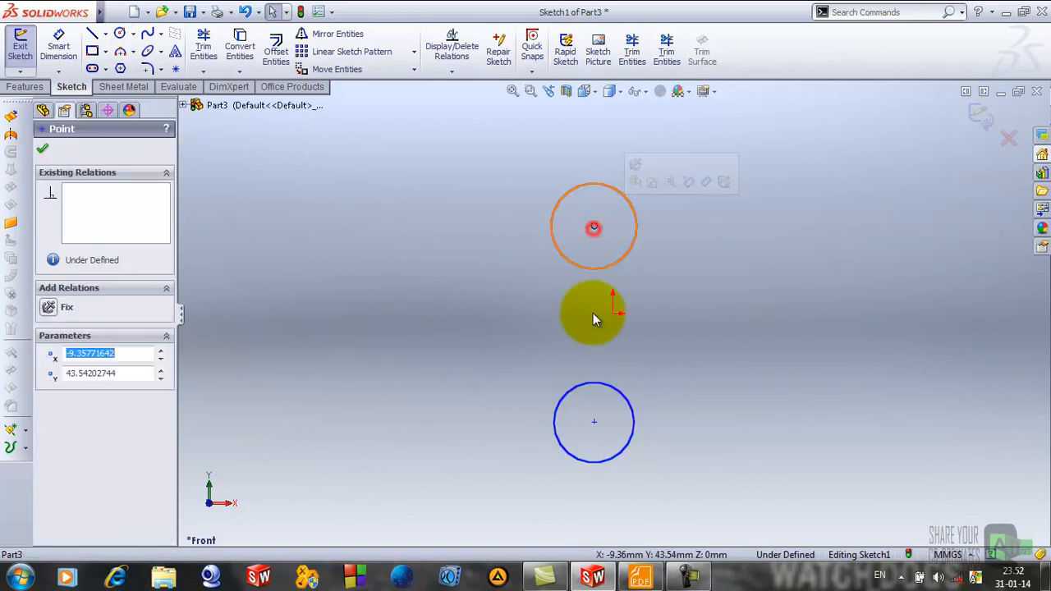
{"action": "left_click", "coordinate": [594, 424], "text": "ctrl"}
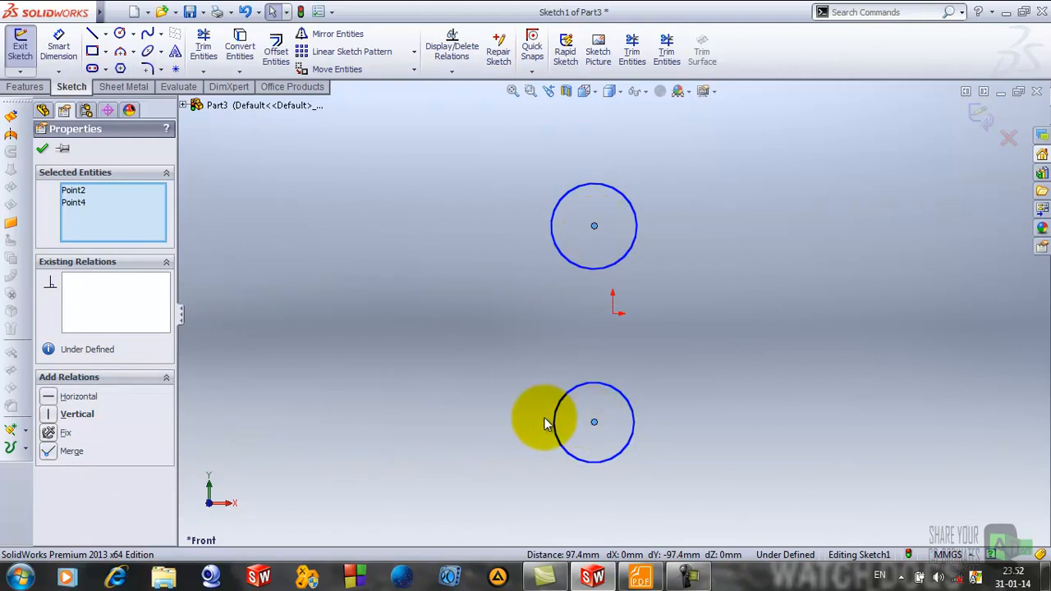
{"action": "left_click", "coordinate": [59, 416]}
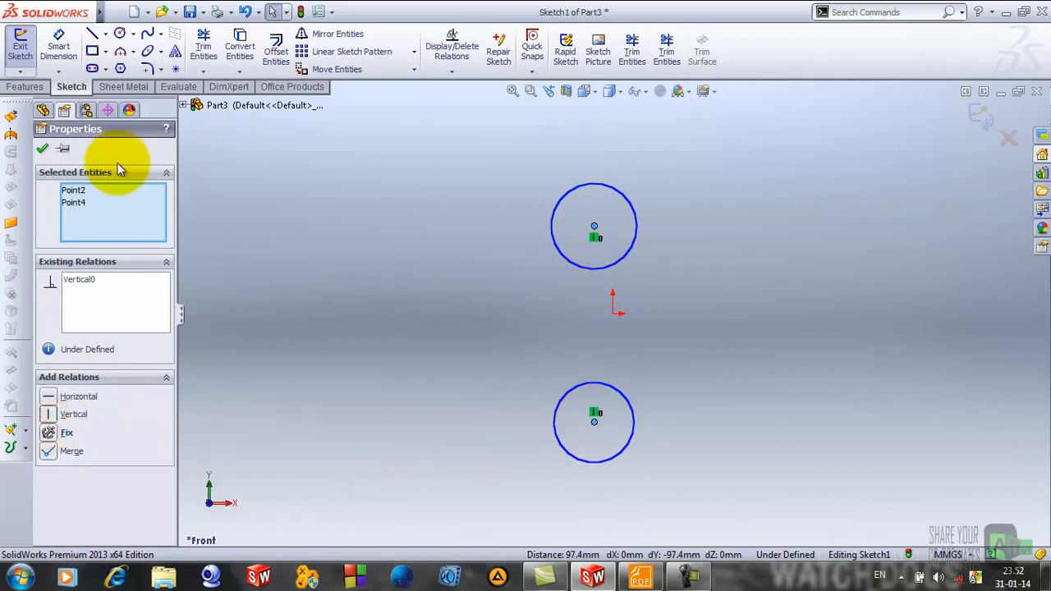
{"action": "left_click", "coordinate": [42, 151]}
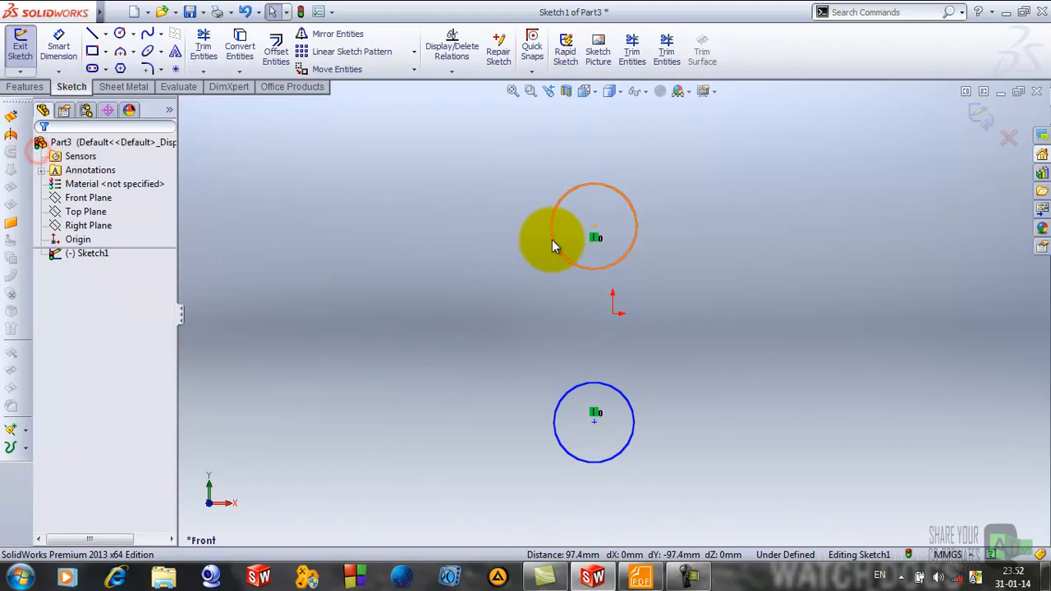
Step: Add a Vertical relation between the upper circle's centre and the sketch origin
{"action": "left_click", "coordinate": [593, 227]}
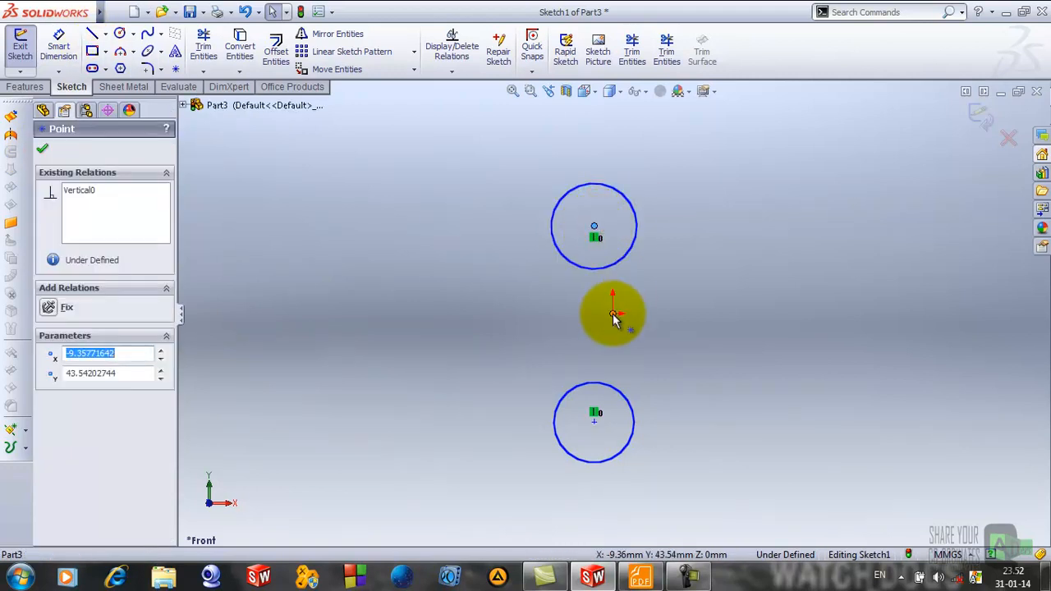
{"action": "left_click", "coordinate": [614, 316], "text": "ctrl"}
{"action": "left_click", "coordinate": [51, 415]}
{"action": "left_click", "coordinate": [42, 148]}
Step: Dimension the distance between the two circle centres and set it to 155 mm
{"action": "left_click", "coordinate": [58, 45]}
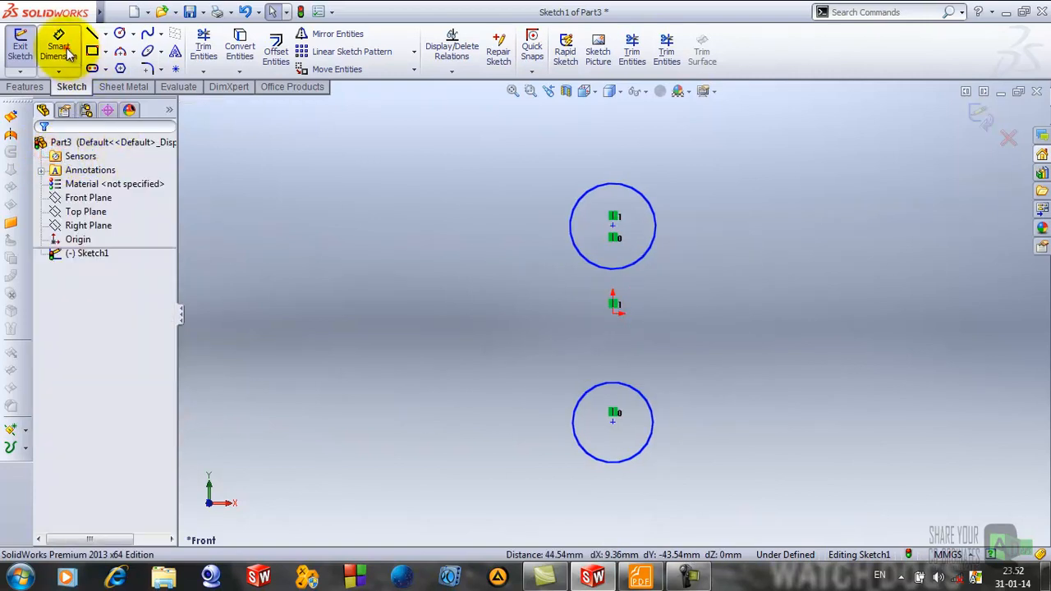
{"action": "left_click", "coordinate": [612, 227]}
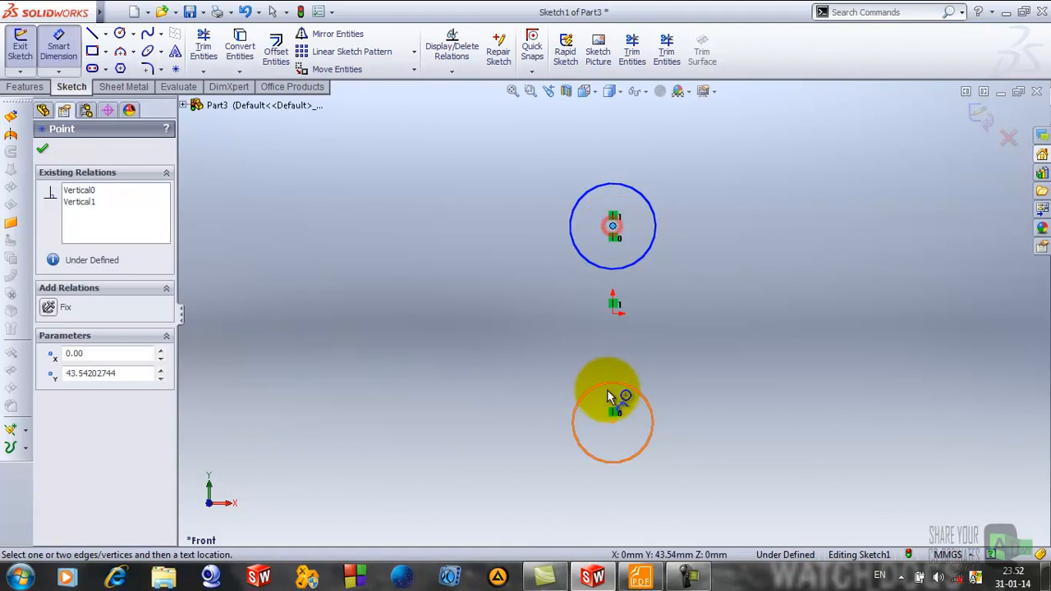
{"action": "left_click", "coordinate": [612, 423]}
{"action": "left_click", "coordinate": [712, 315]}
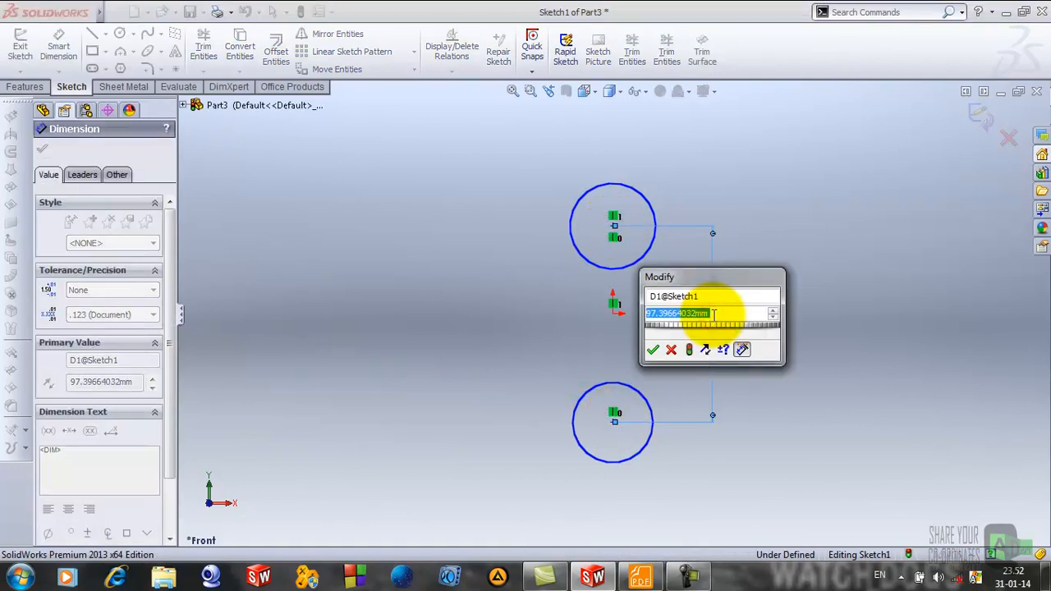
{"action": "type", "text": "155"}
{"action": "key", "text": "Return"}
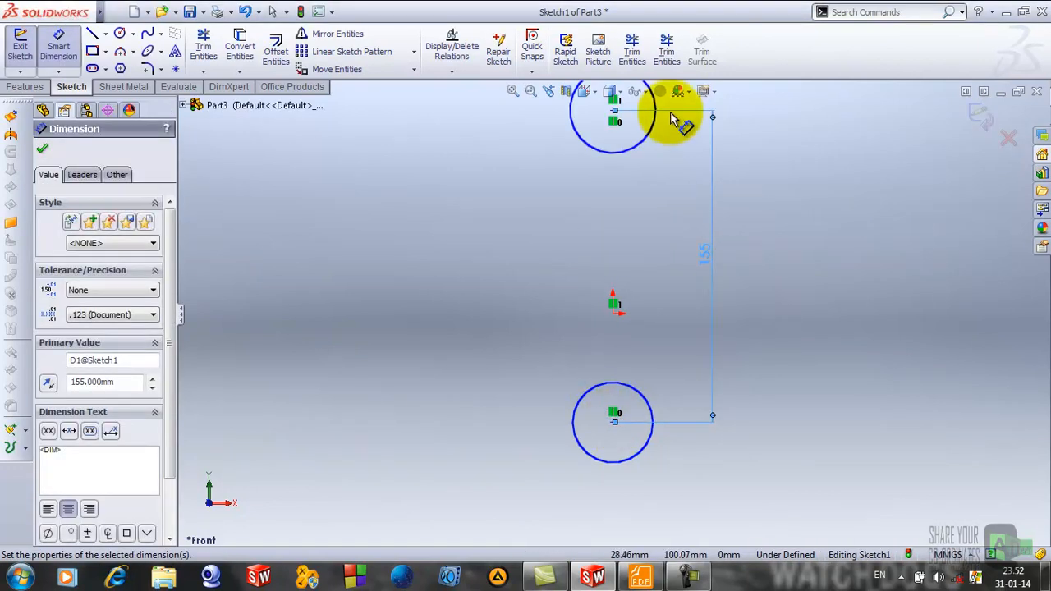
Step: Dimension the upper circle with a diameter of 22 mm
{"action": "left_click", "coordinate": [643, 168]}
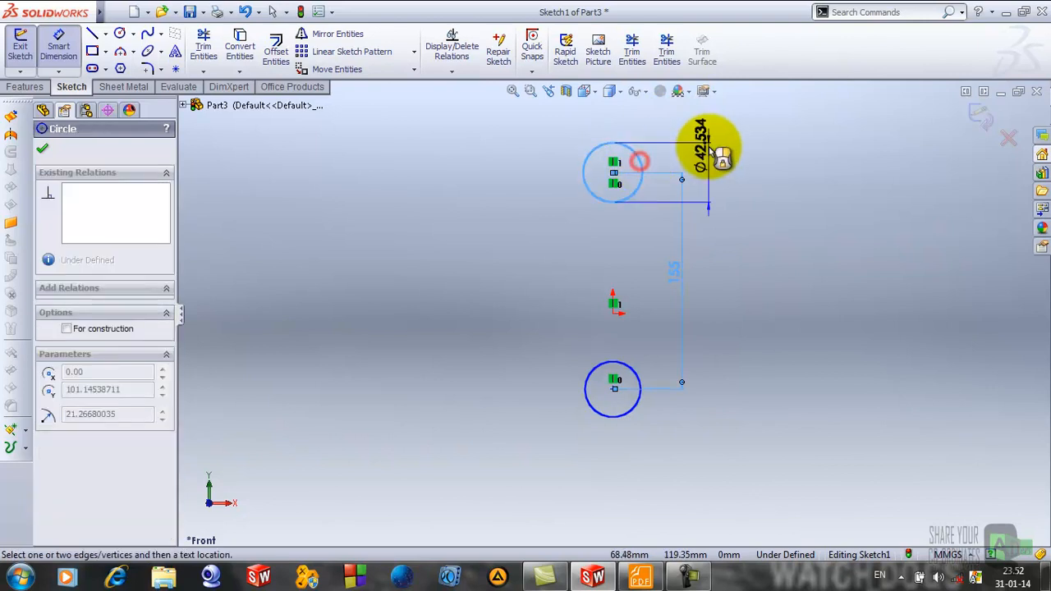
{"action": "left_click", "coordinate": [711, 148]}
{"action": "type", "text": "22"}
{"action": "key", "text": "Return"}
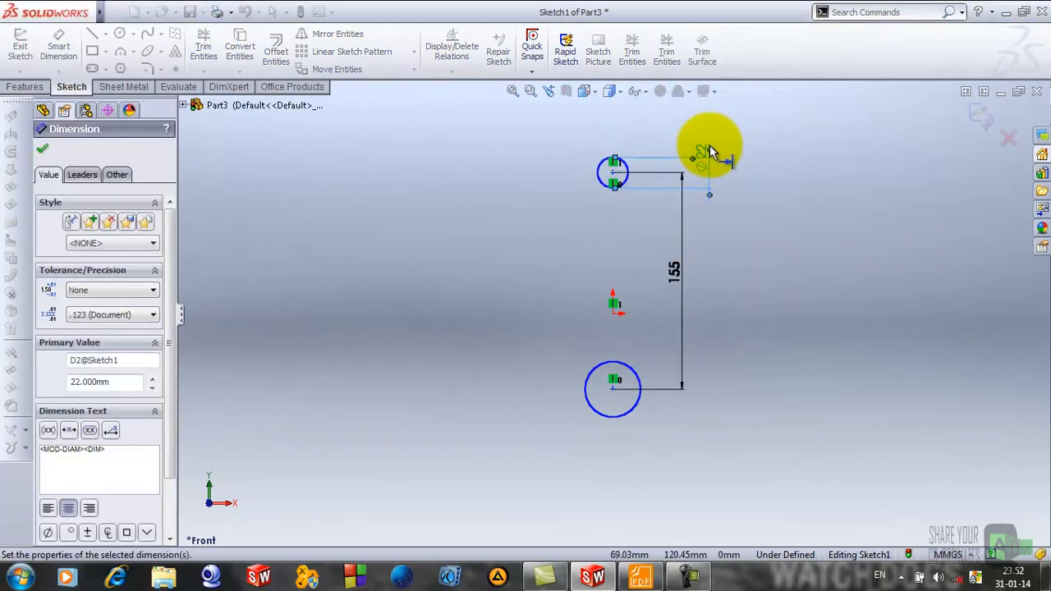
Step: Dimension the lower circle with a diameter of 38 mm
{"action": "left_click", "coordinate": [638, 398]}
{"action": "left_click", "coordinate": [738, 399]}
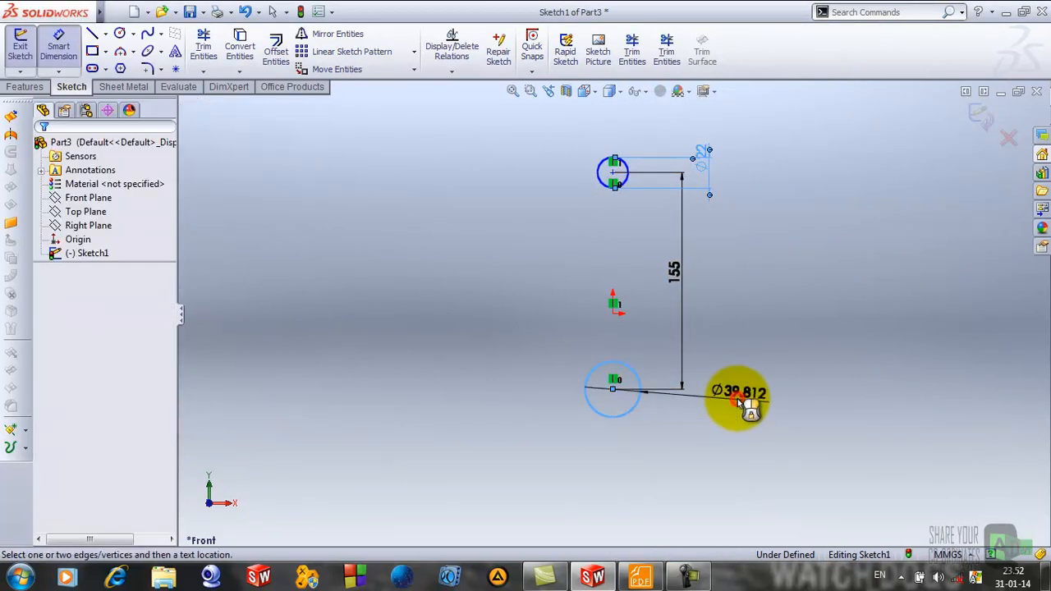
{"action": "type", "text": "50"}
{"action": "key", "text": "Return"}
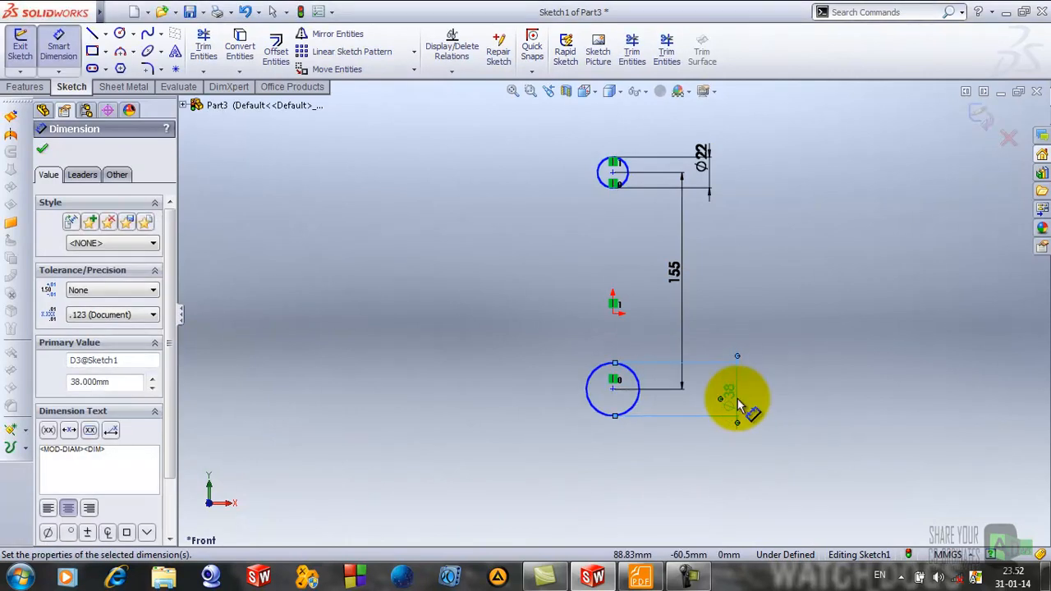
{"action": "left_click", "coordinate": [43, 149]}
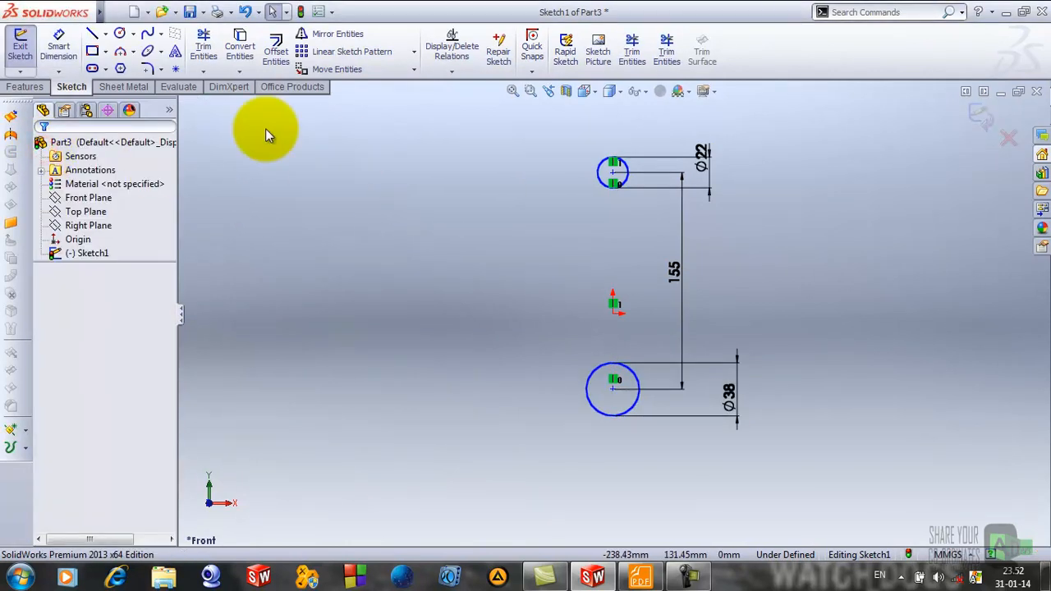
Step: Sketch a slanted line about 196 mm long along the left side of both circles, from above the upper one to beside the lower one
{"action": "left_click", "coordinate": [92, 33]}
{"action": "scroll", "coordinate": [661, 177], "scroll_direction": "down", "scroll_amount": 2}
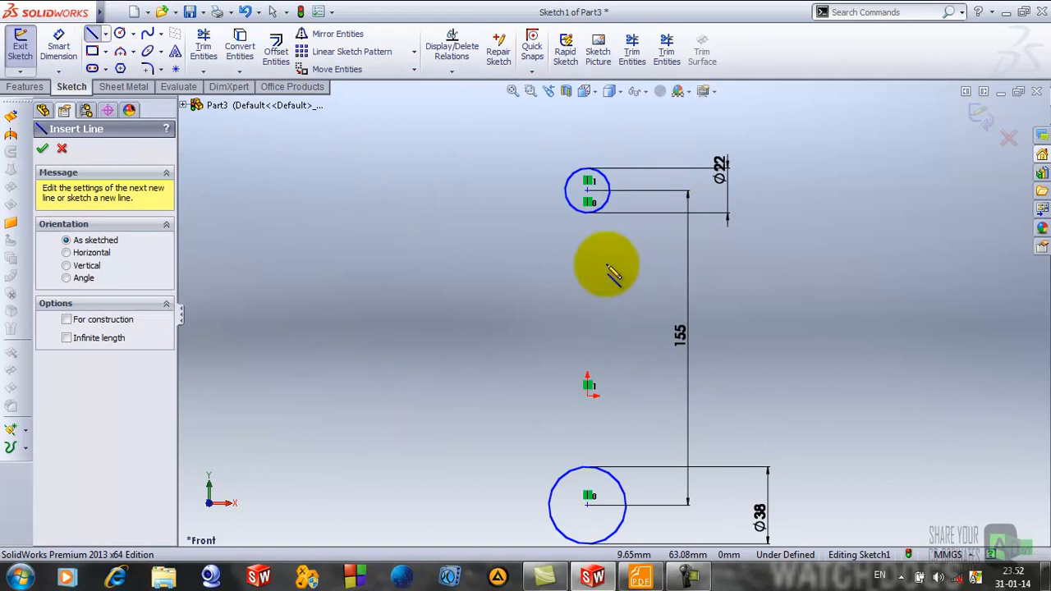
{"action": "scroll", "coordinate": [629, 362], "scroll_direction": "up", "scroll_amount": 1}
{"action": "scroll", "coordinate": [637, 382], "scroll_direction": "down", "scroll_amount": 1}
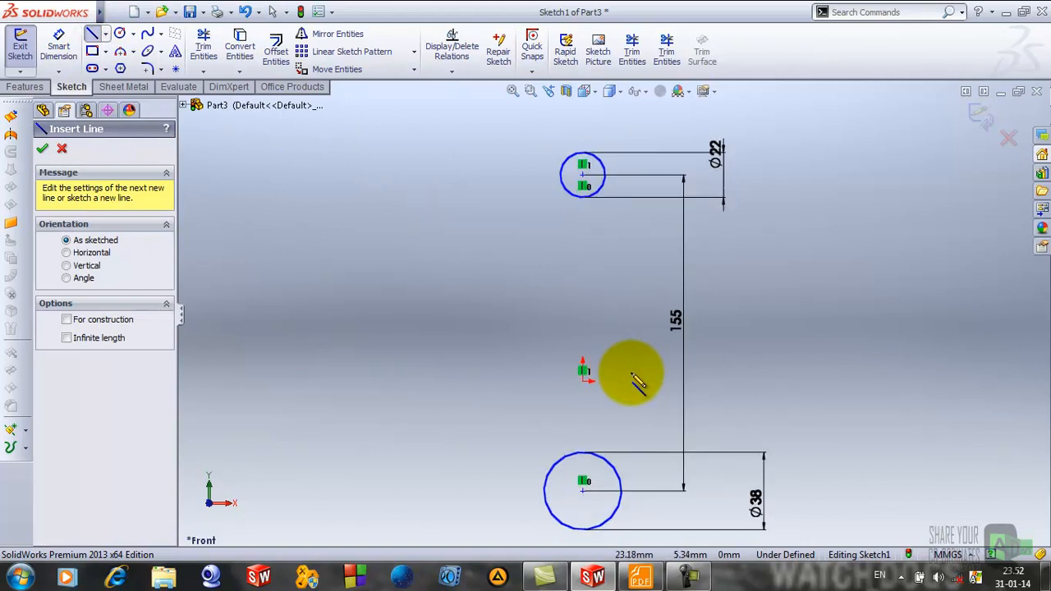
{"action": "left_click", "coordinate": [567, 145]}
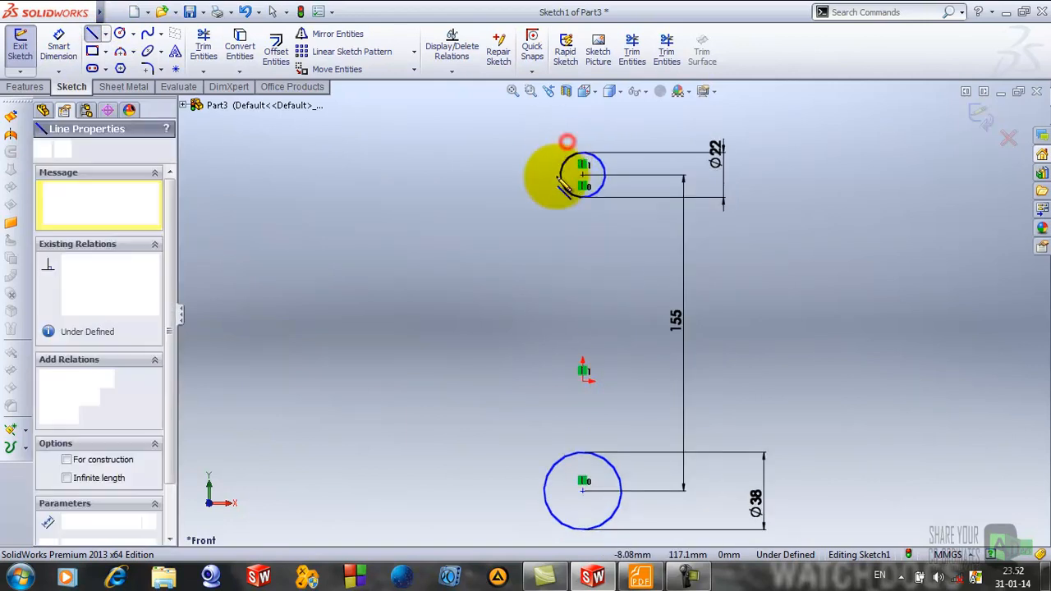
{"action": "left_click", "coordinate": [539, 517]}
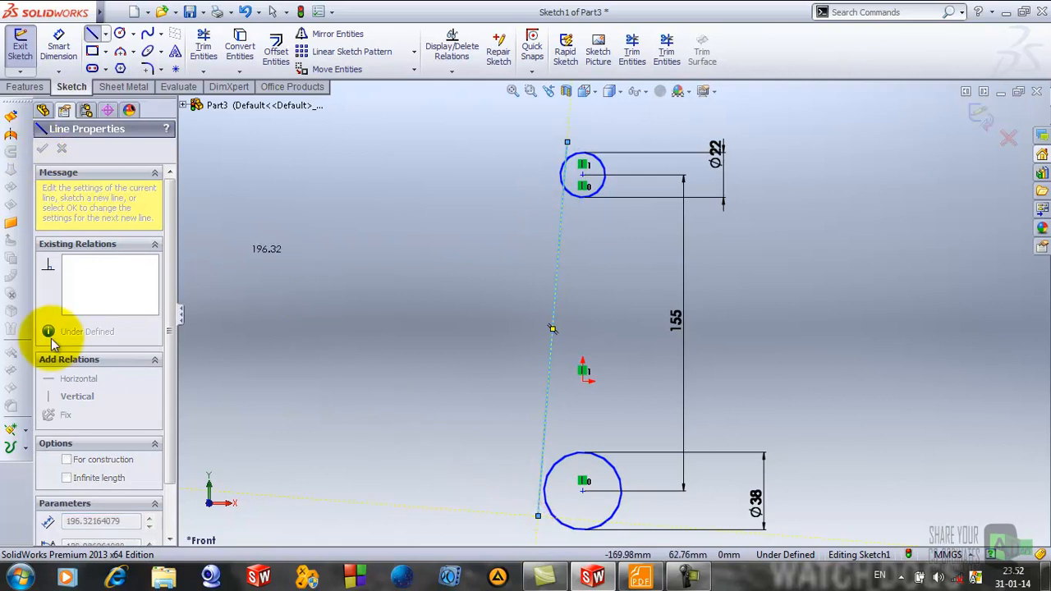
{"action": "right_click", "coordinate": [586, 303]}
{"action": "left_click", "coordinate": [616, 40]}
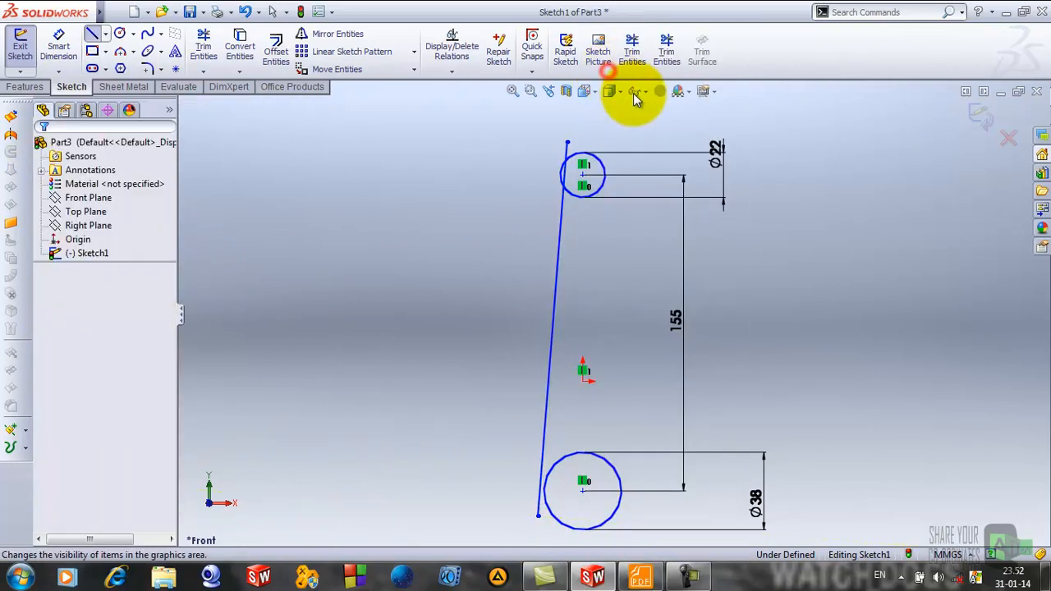
Step: Sketch a slanted line about 190 mm long along the right side of both circles, widening outward toward the lower circle
{"action": "left_click", "coordinate": [92, 34]}
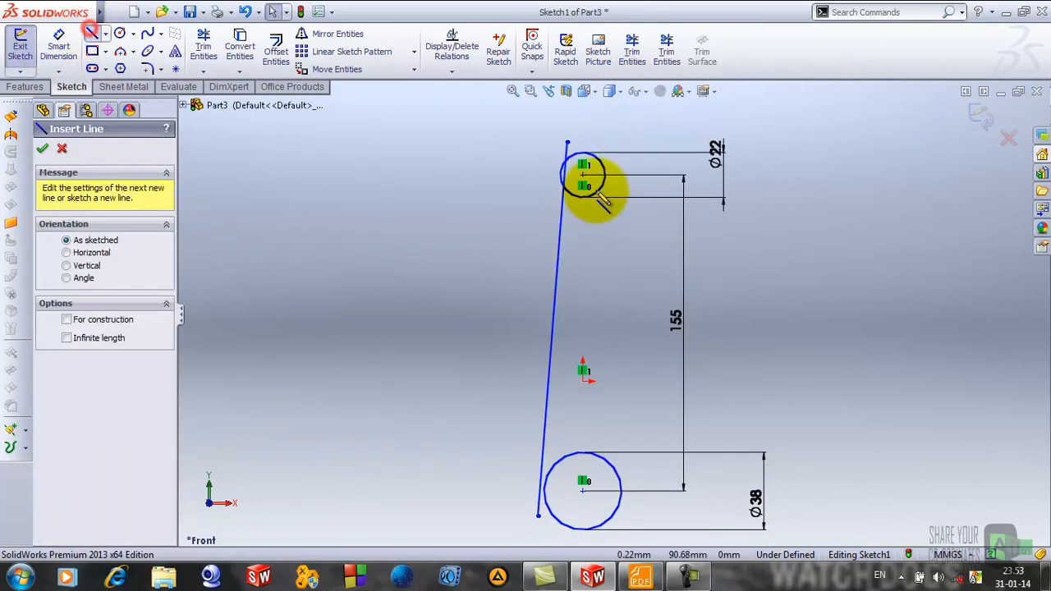
{"action": "left_click", "coordinate": [609, 137]}
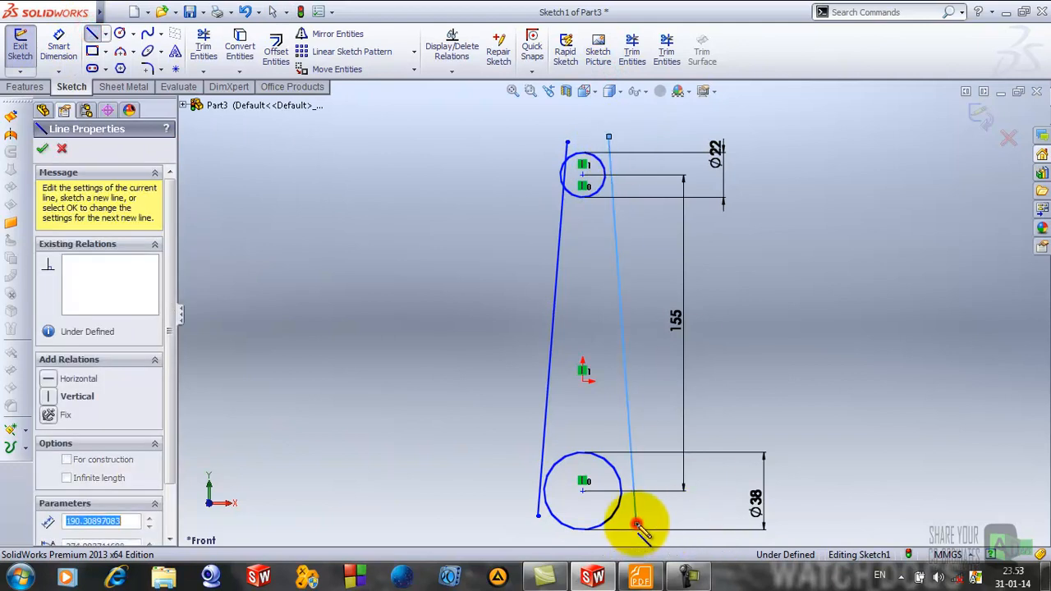
{"action": "right_click", "coordinate": [631, 522]}
{"action": "left_click", "coordinate": [676, 65]}
Step: Add a tangent relation between the left slanted line and the upper 22 mm circle
{"action": "scroll", "coordinate": [646, 190], "scroll_direction": "up", "scroll_amount": 5}
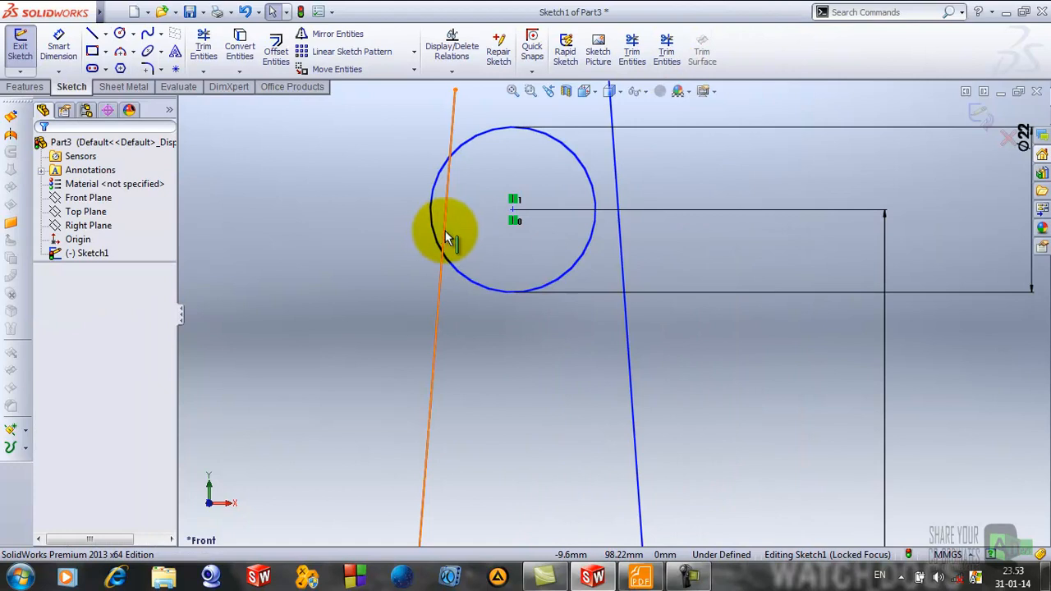
{"action": "left_click", "coordinate": [444, 205]}
{"action": "left_click", "coordinate": [434, 202], "text": "ctrl"}
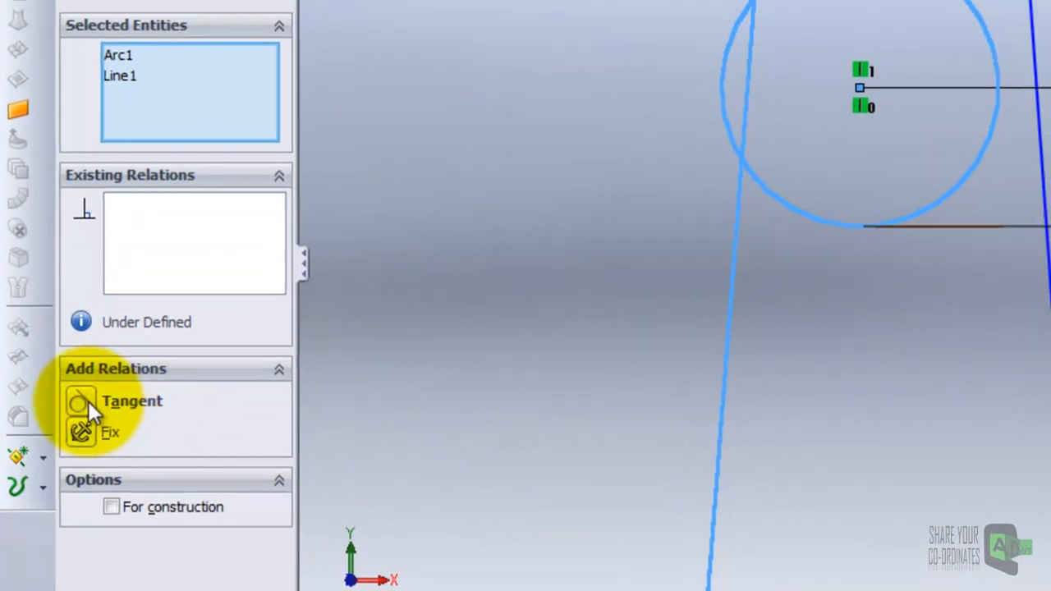
{"action": "left_click", "coordinate": [88, 401]}
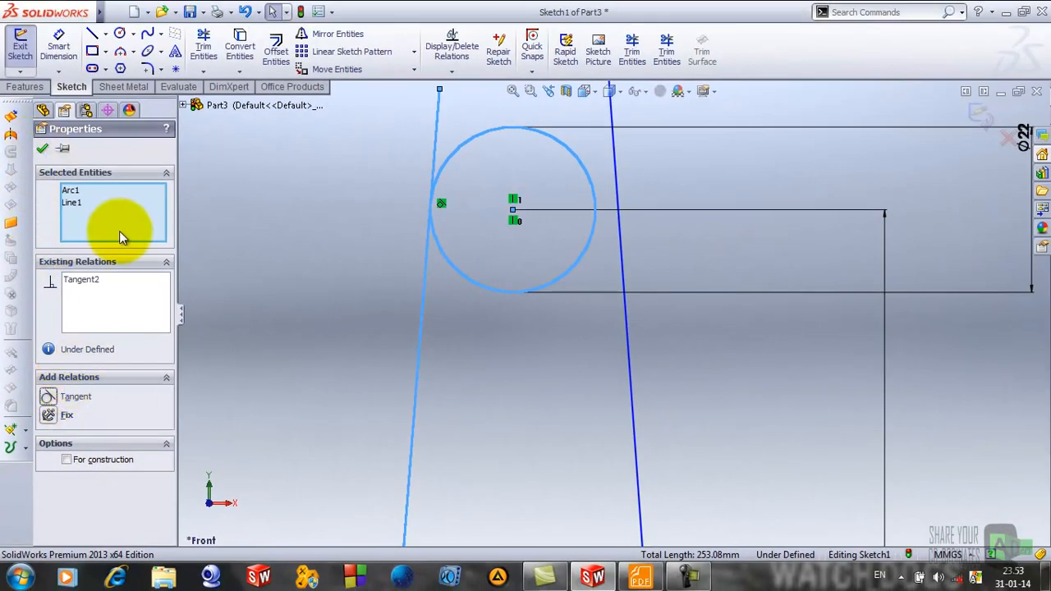
{"action": "scroll", "coordinate": [220, 349], "scroll_direction": "up", "scroll_amount": 10}
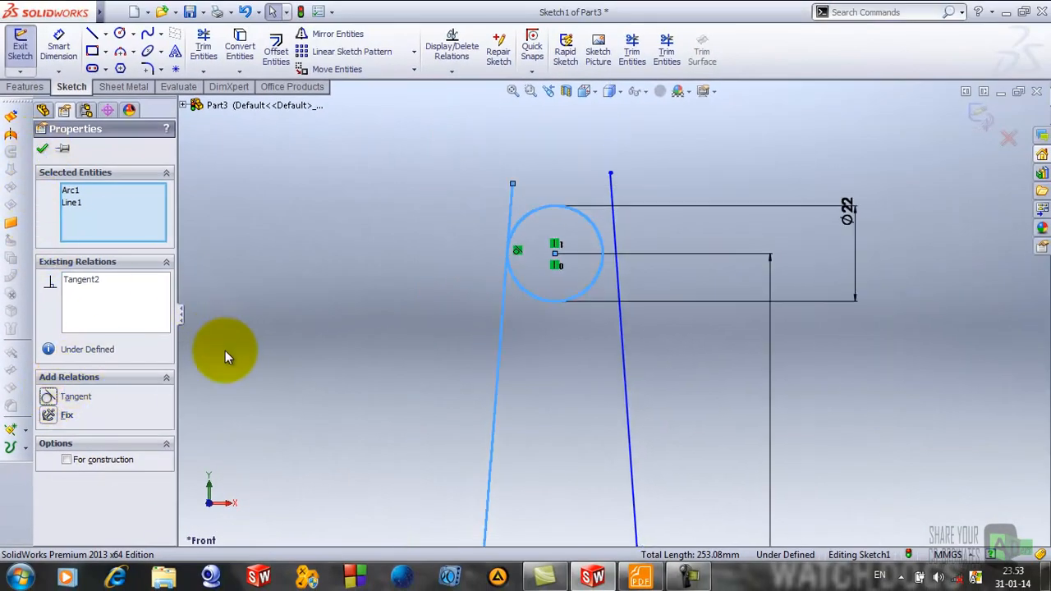
{"action": "left_click", "coordinate": [42, 149]}
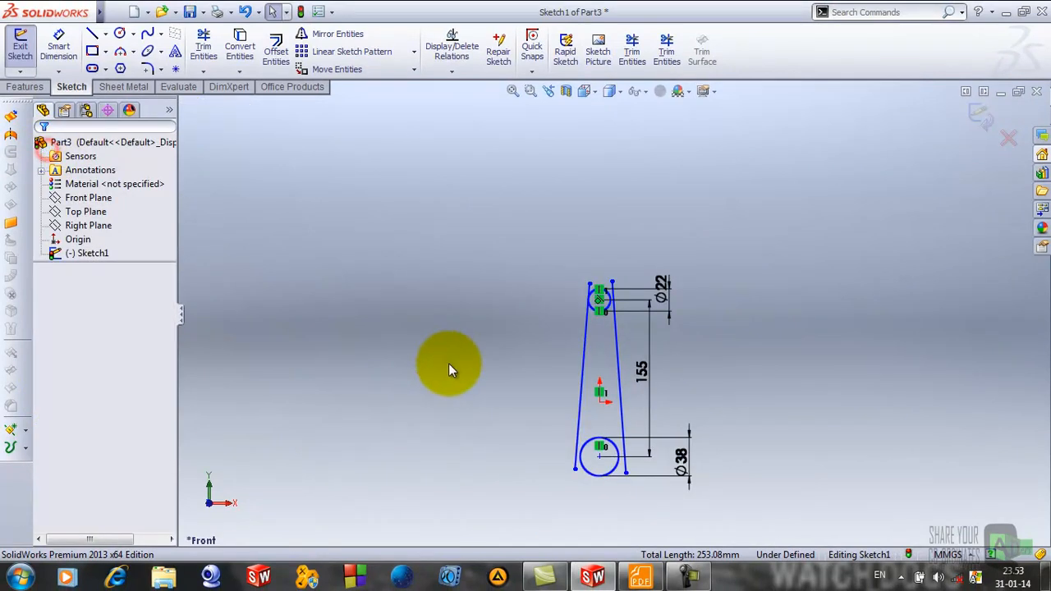
Step: Add a tangent relation between the left slanted line and the lower 38 mm circle
{"action": "scroll", "coordinate": [711, 485], "scroll_direction": "down", "scroll_amount": 3}
{"action": "scroll", "coordinate": [751, 476], "scroll_direction": "up", "scroll_amount": 3}
{"action": "scroll", "coordinate": [609, 318], "scroll_direction": "down", "scroll_amount": 5}
{"action": "scroll", "coordinate": [575, 296], "scroll_direction": "down", "scroll_amount": 3}
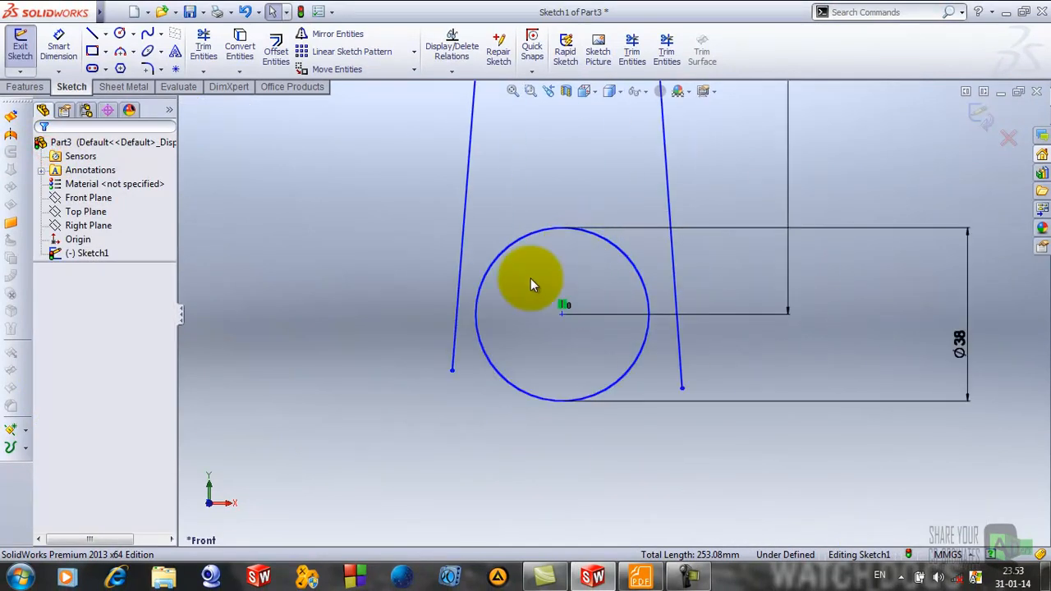
{"action": "left_click", "coordinate": [480, 298]}
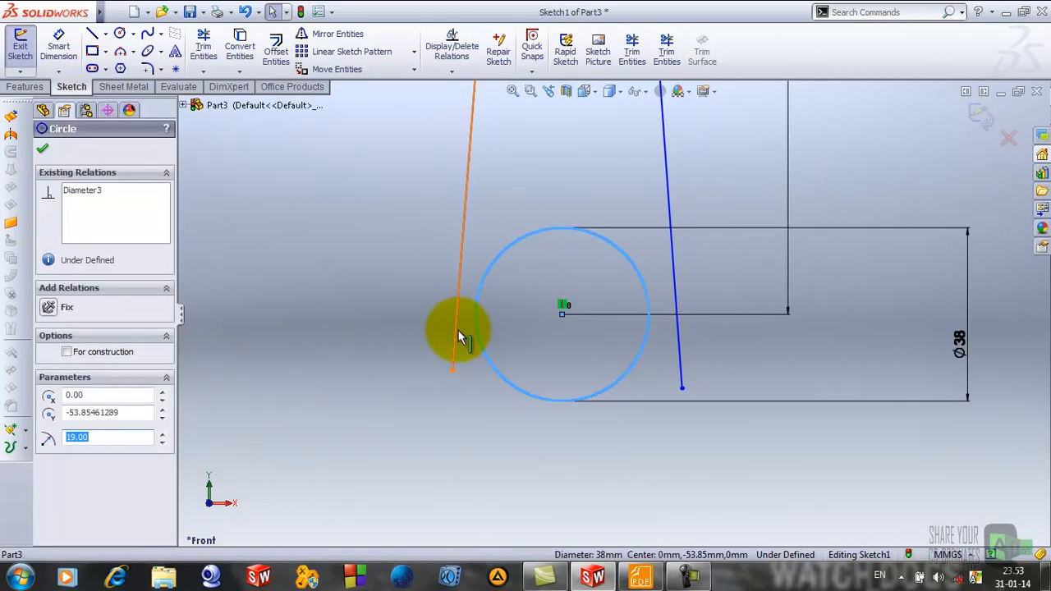
{"action": "left_click", "coordinate": [459, 330], "text": "ctrl"}
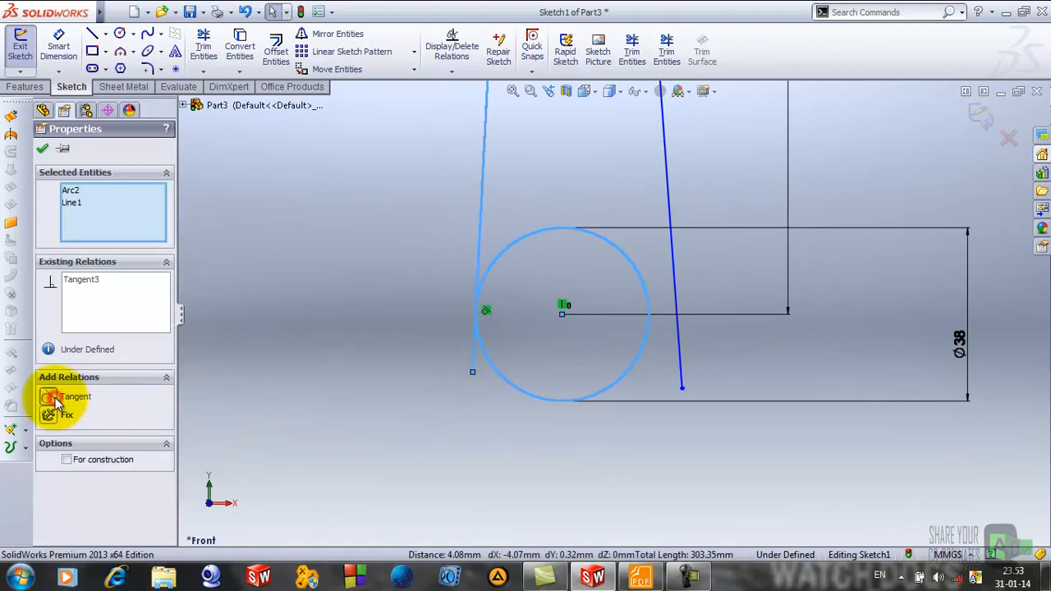
{"action": "left_click", "coordinate": [42, 149]}
Step: Add a tangent relation between the right slanted line and the lower 38 mm circle
{"action": "scroll", "coordinate": [608, 329], "scroll_direction": "up", "scroll_amount": 2}
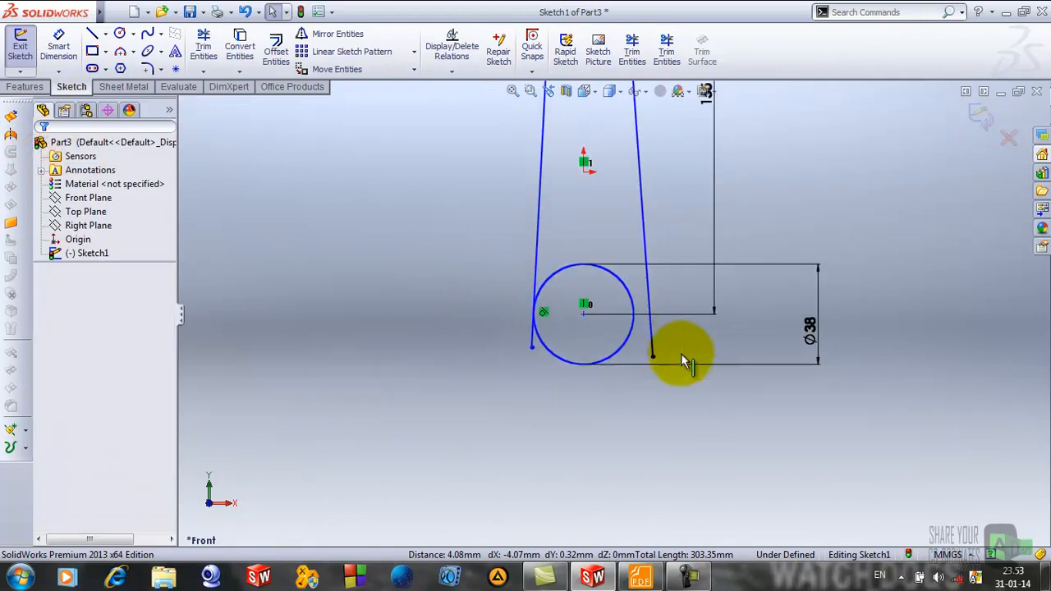
{"action": "left_click", "coordinate": [649, 297]}
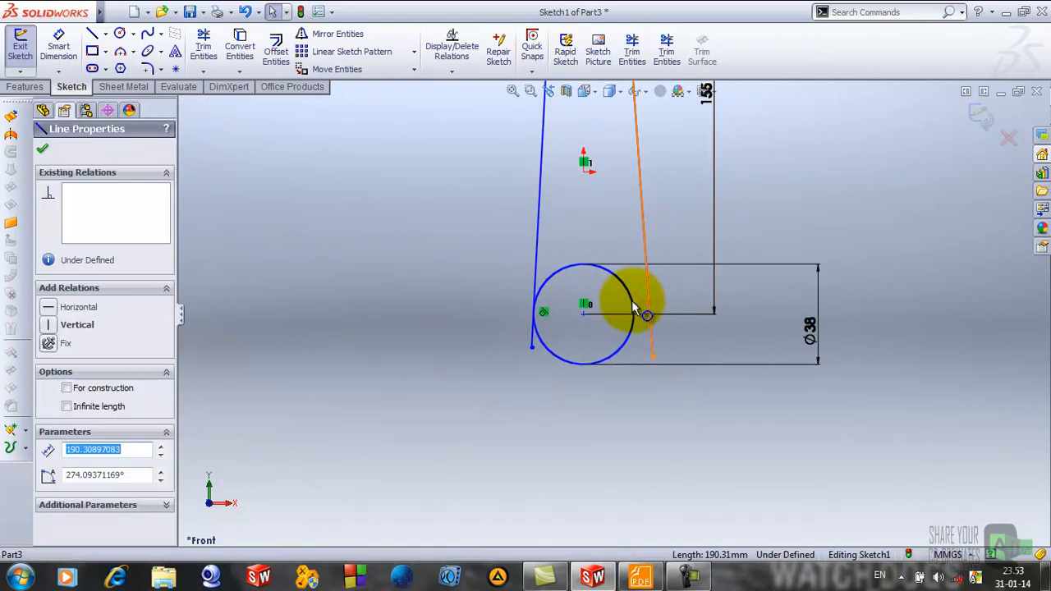
{"action": "left_click", "coordinate": [630, 304], "text": "ctrl"}
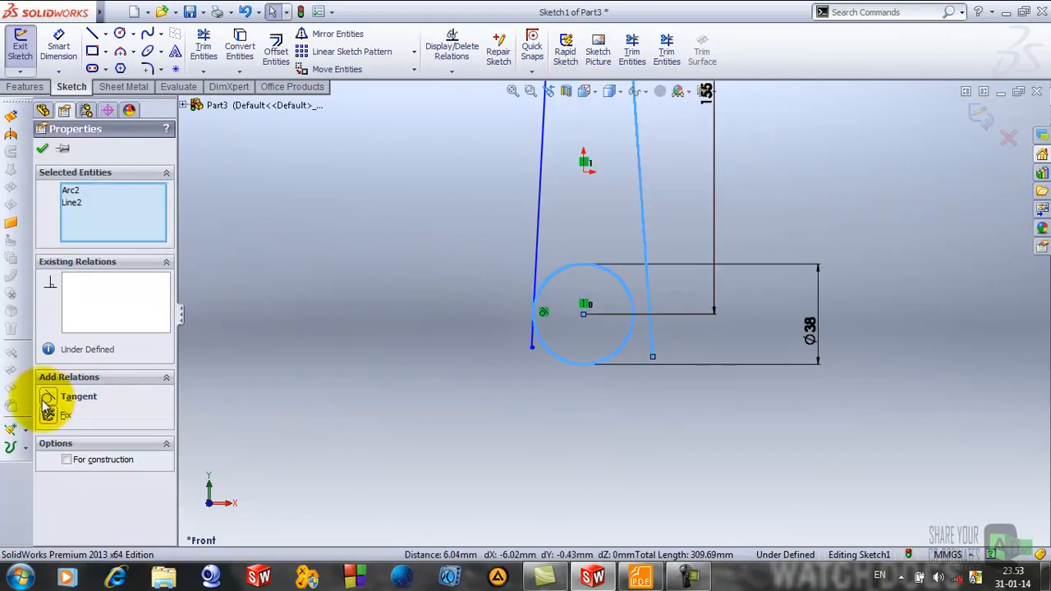
{"action": "scroll", "coordinate": [582, 230], "scroll_direction": "up", "scroll_amount": 3}
{"action": "scroll", "coordinate": [614, 206], "scroll_direction": "down", "scroll_amount": 4}
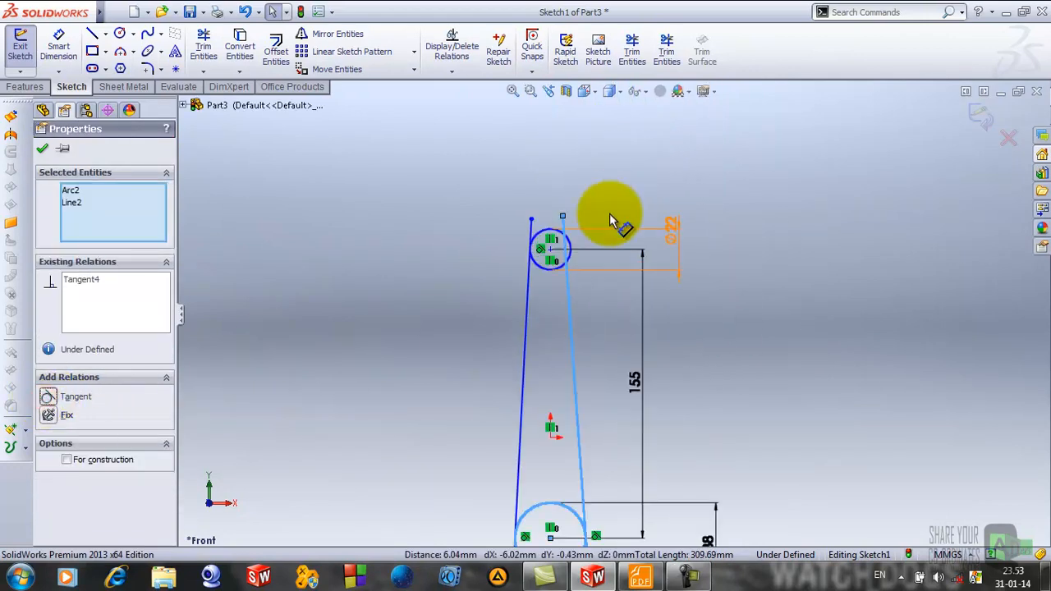
{"action": "scroll", "coordinate": [551, 280], "scroll_direction": "down", "scroll_amount": 3}
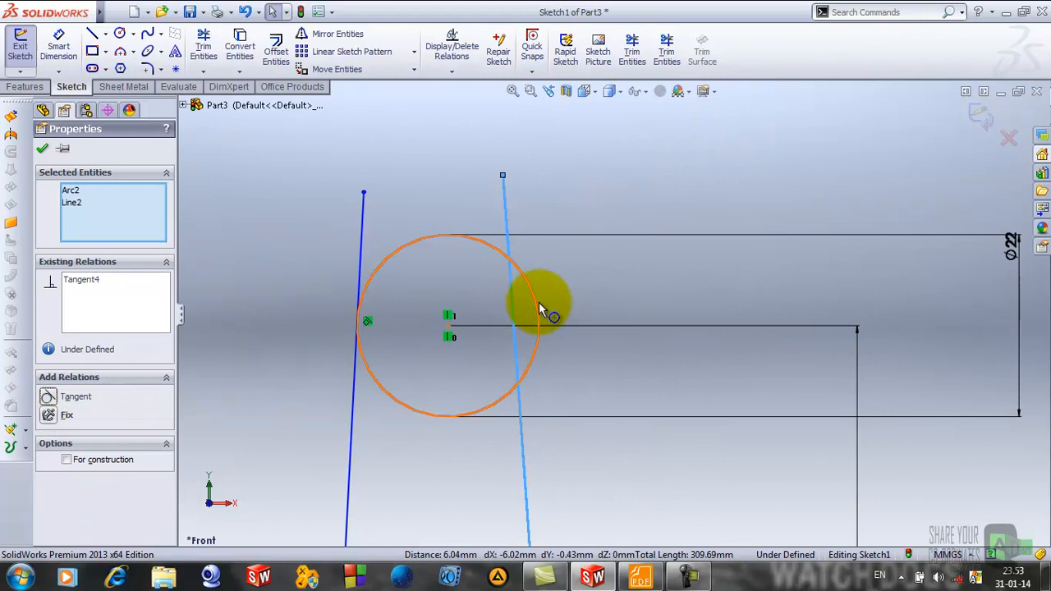
{"action": "left_click", "coordinate": [42, 148]}
Step: Add a tangent relation between the right slanted line and the upper 22 mm circle
{"action": "left_click", "coordinate": [538, 300]}
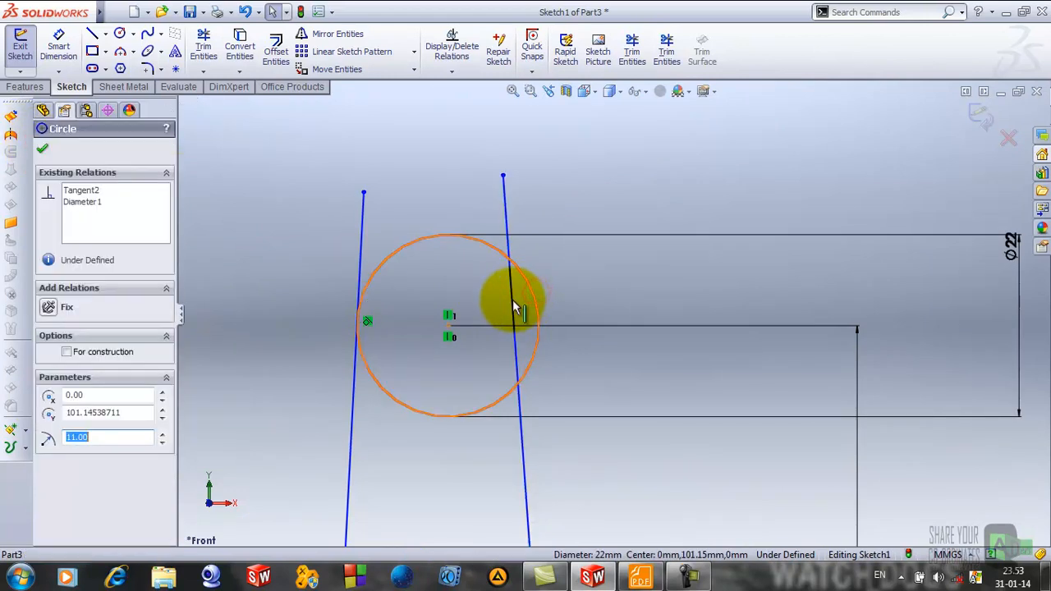
{"action": "left_click", "coordinate": [515, 304], "text": "ctrl"}
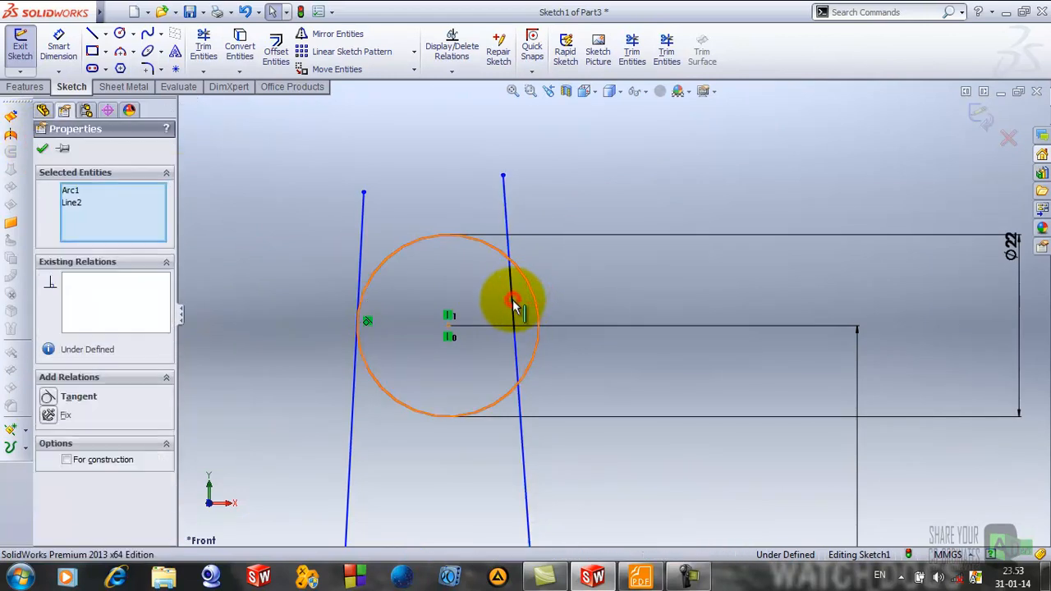
{"action": "left_click", "coordinate": [51, 398]}
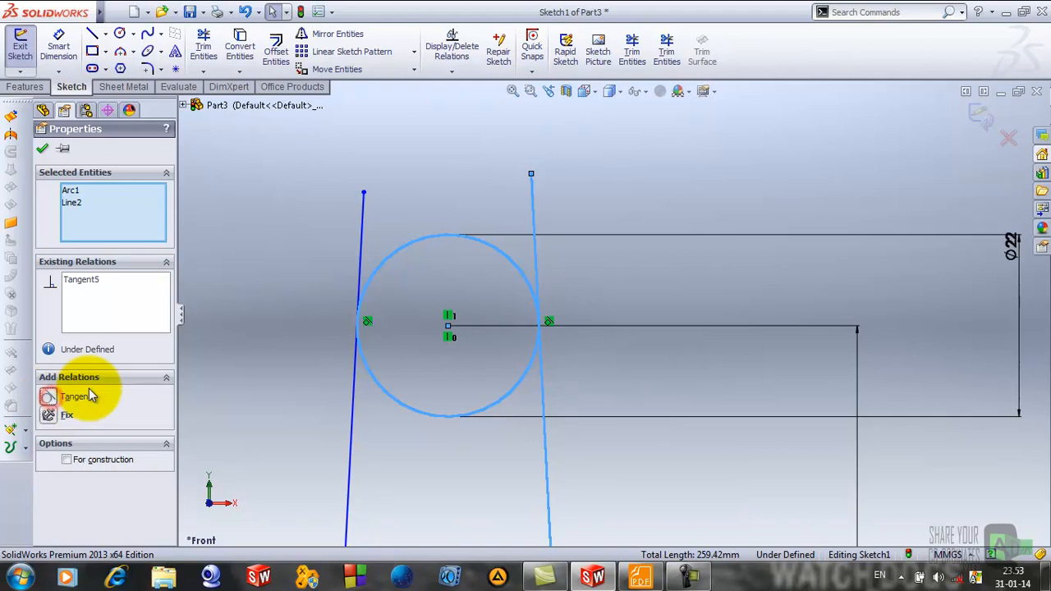
{"action": "left_click", "coordinate": [44, 150]}
{"action": "scroll", "coordinate": [616, 345], "scroll_direction": "up", "scroll_amount": 8}
{"action": "scroll", "coordinate": [617, 388], "scroll_direction": "up", "scroll_amount": 3}
{"action": "scroll", "coordinate": [610, 460], "scroll_direction": "down", "scroll_amount": 3}
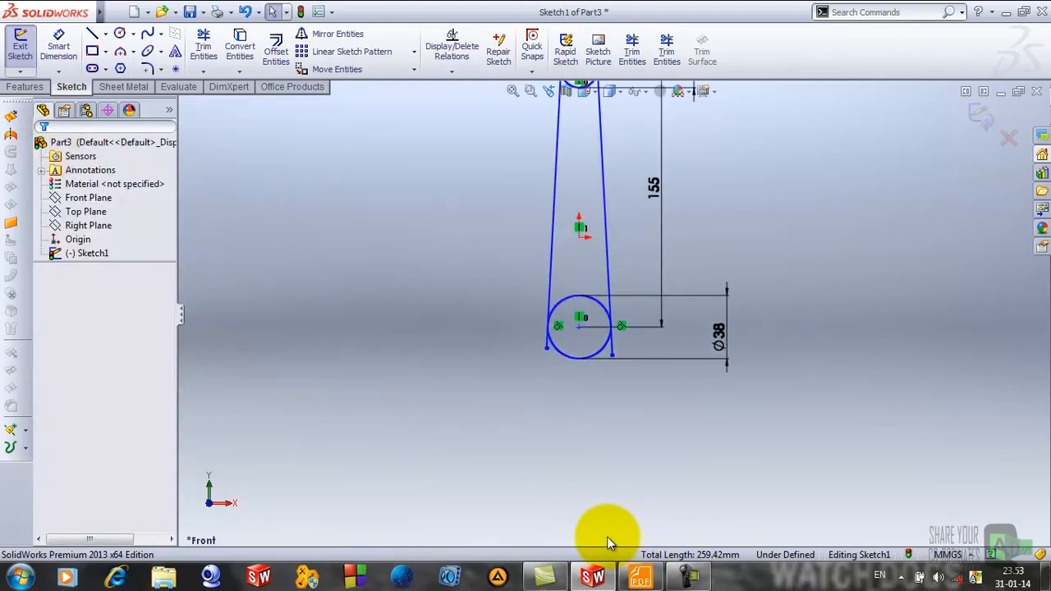
Step: Check the PDF drawing and sketch a circle about 88 mm in diameter concentric with the lower 38 mm circle
{"action": "left_click", "coordinate": [642, 579]}
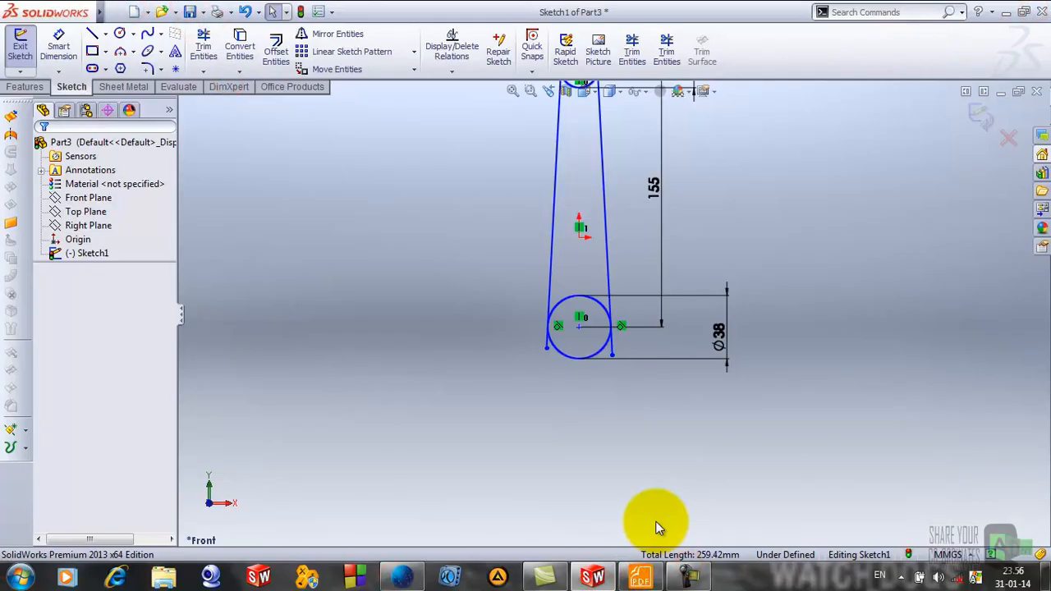
{"action": "left_click", "coordinate": [119, 35]}
{"action": "left_click", "coordinate": [579, 327]}
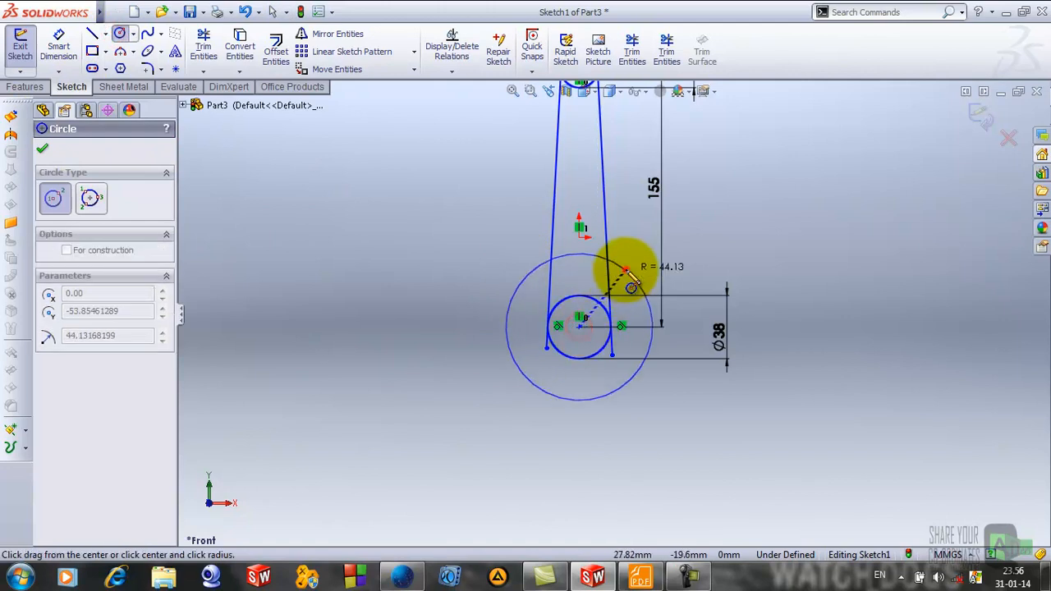
{"action": "left_click", "coordinate": [599, 256]}
Step: Dimension the outer circle around the lower 38 mm circle with a diameter of 70 mm
{"action": "left_click", "coordinate": [58, 45]}
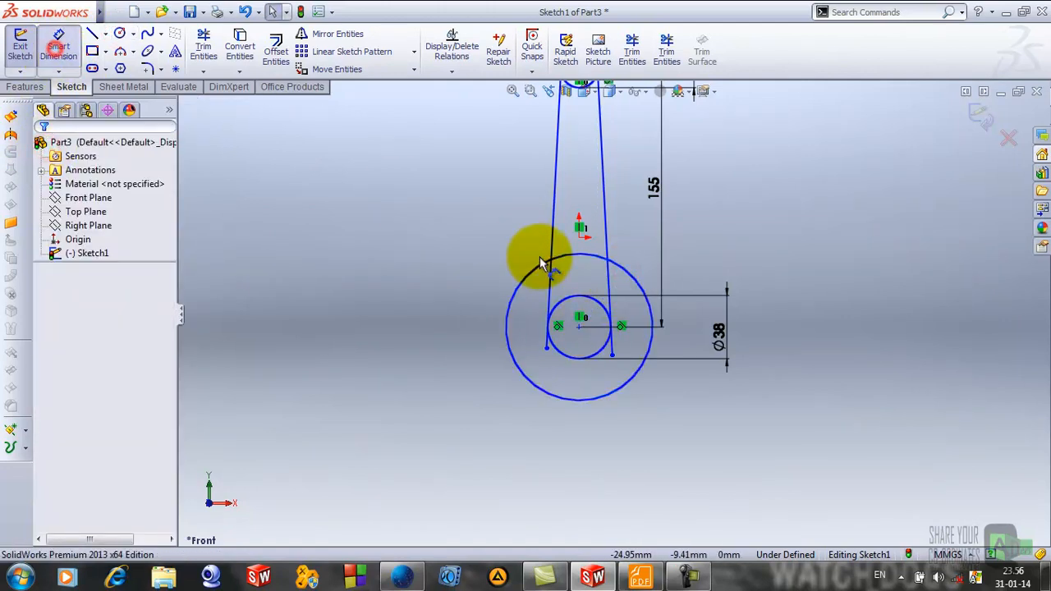
{"action": "left_click", "coordinate": [517, 287]}
{"action": "left_click", "coordinate": [349, 349]}
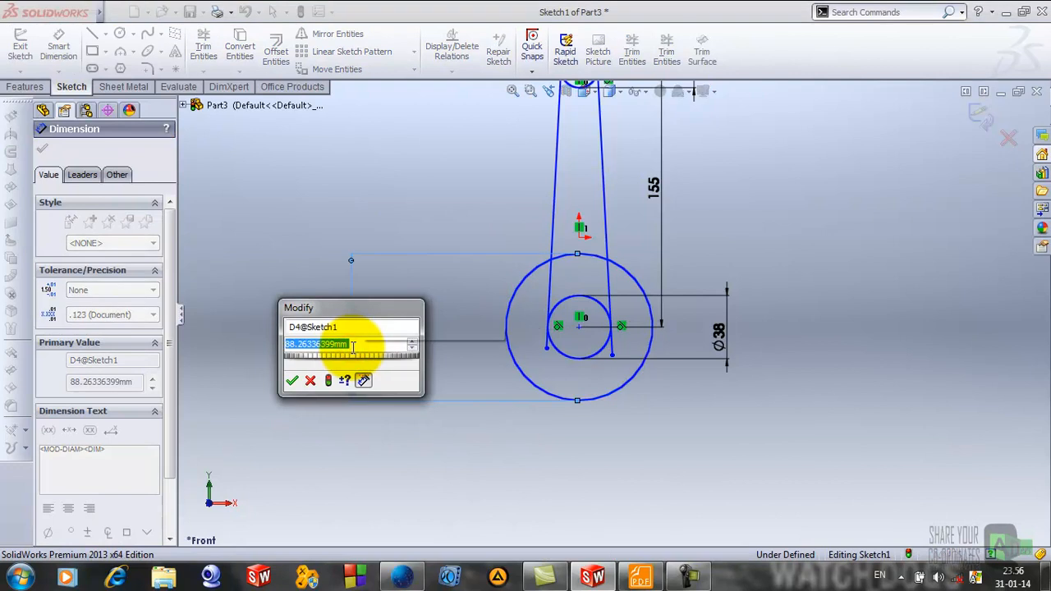
{"action": "type", "text": "70"}
{"action": "key", "text": "Return"}
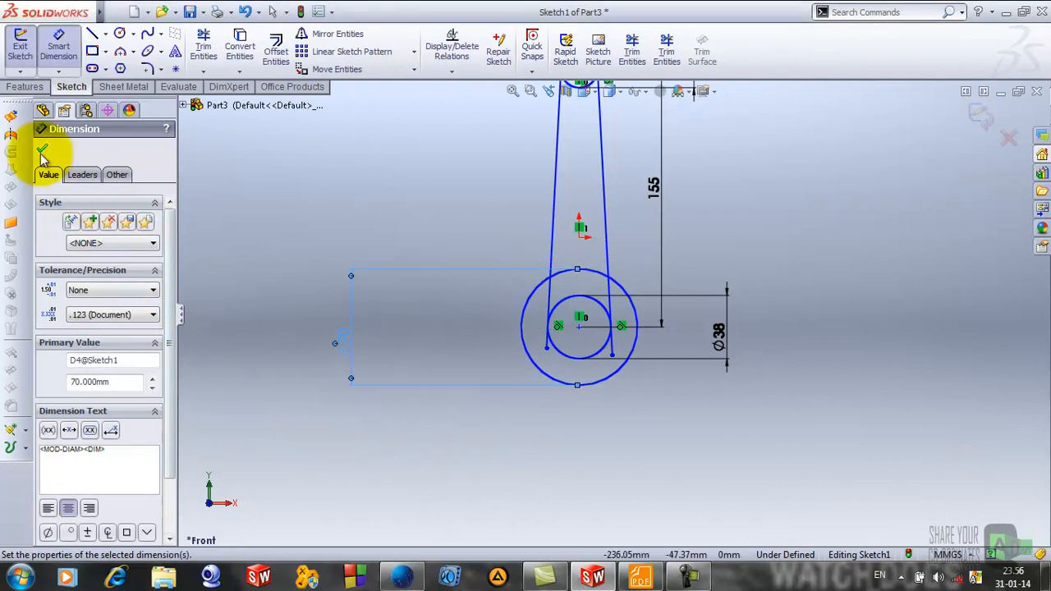
{"action": "left_click", "coordinate": [41, 149]}
{"action": "key", "text": "Escape"}
{"action": "key", "text": "f"}
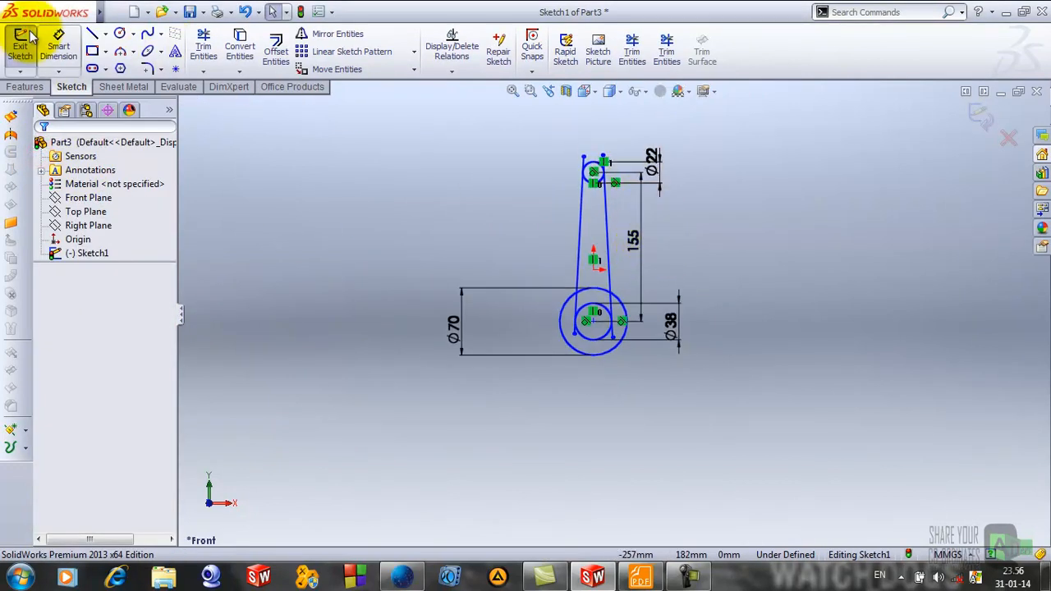
Step: Sketch a circle about 64 mm in diameter concentric with the upper 22 mm circle
{"action": "left_click", "coordinate": [118, 35]}
{"action": "scroll", "coordinate": [625, 189], "scroll_direction": "down", "scroll_amount": 5}
{"action": "left_click", "coordinate": [487, 259]}
{"action": "left_click", "coordinate": [498, 165]}
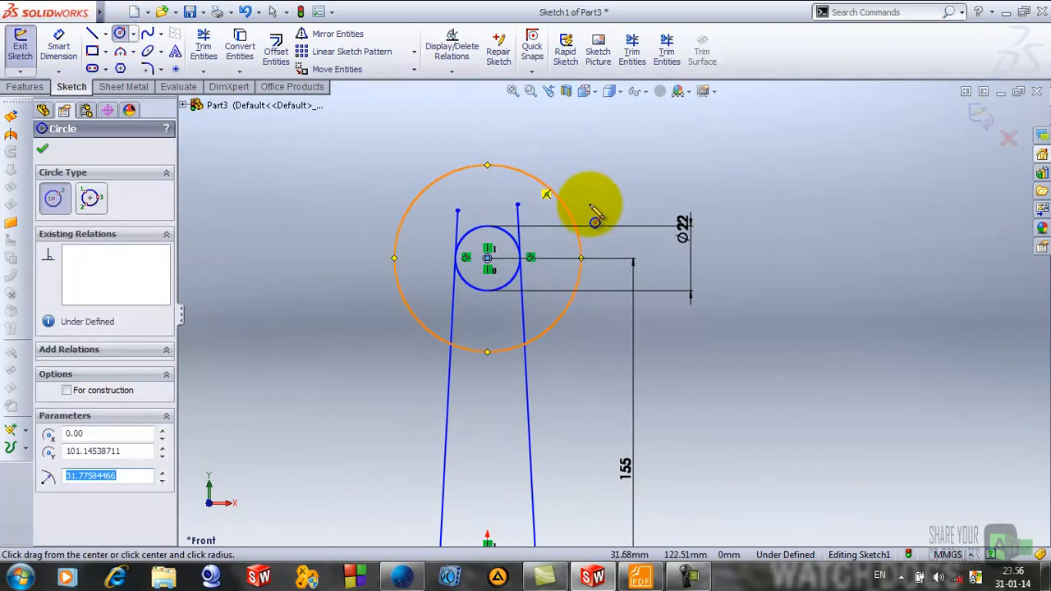
{"action": "left_click", "coordinate": [43, 149]}
Step: Dimension the outer circle around the upper 22 mm circle with a diameter of 35 mm
{"action": "left_click", "coordinate": [59, 46]}
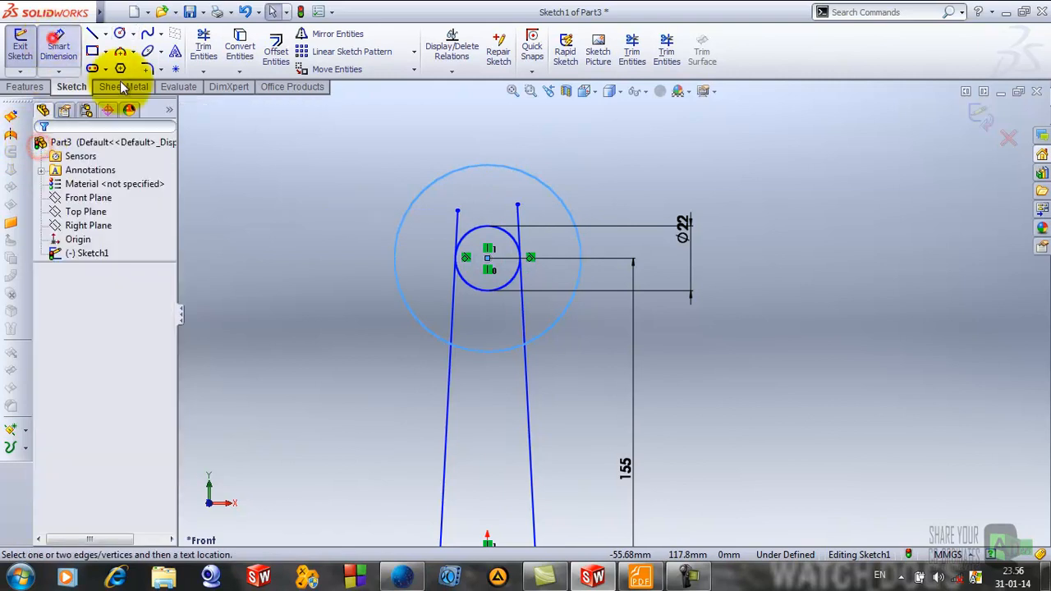
{"action": "left_click", "coordinate": [395, 248]}
{"action": "left_click", "coordinate": [330, 257]}
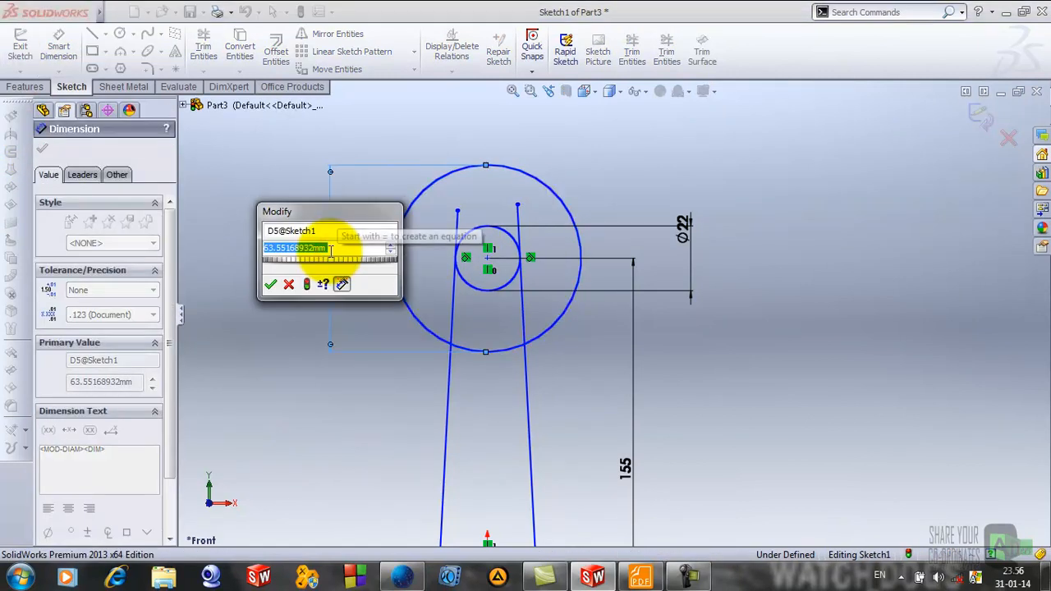
{"action": "type", "text": "3"}
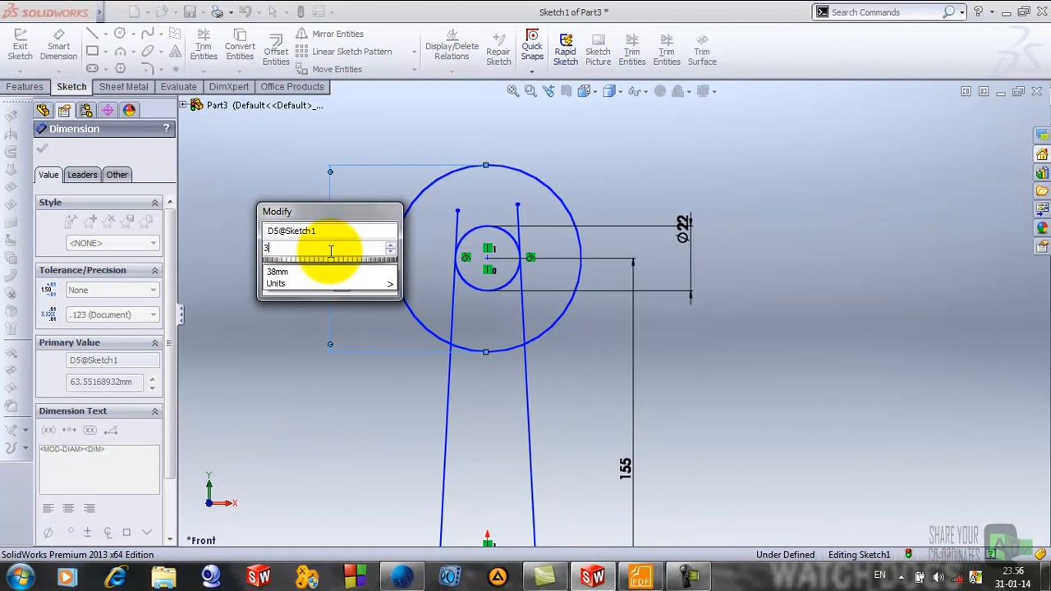
{"action": "type", "text": "5"}
{"action": "key", "text": "Return"}
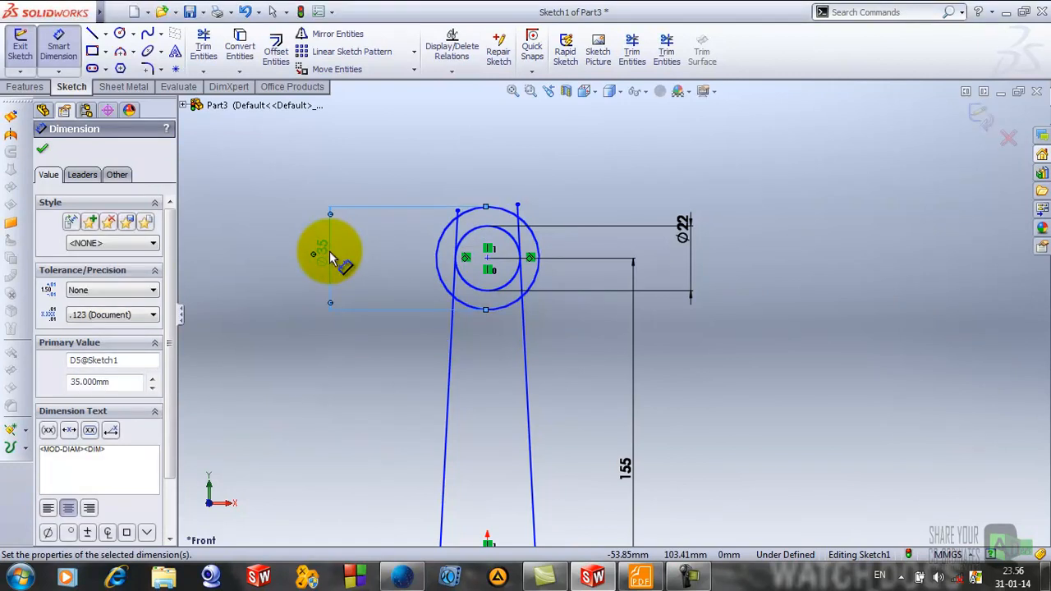
{"action": "left_click", "coordinate": [45, 154]}
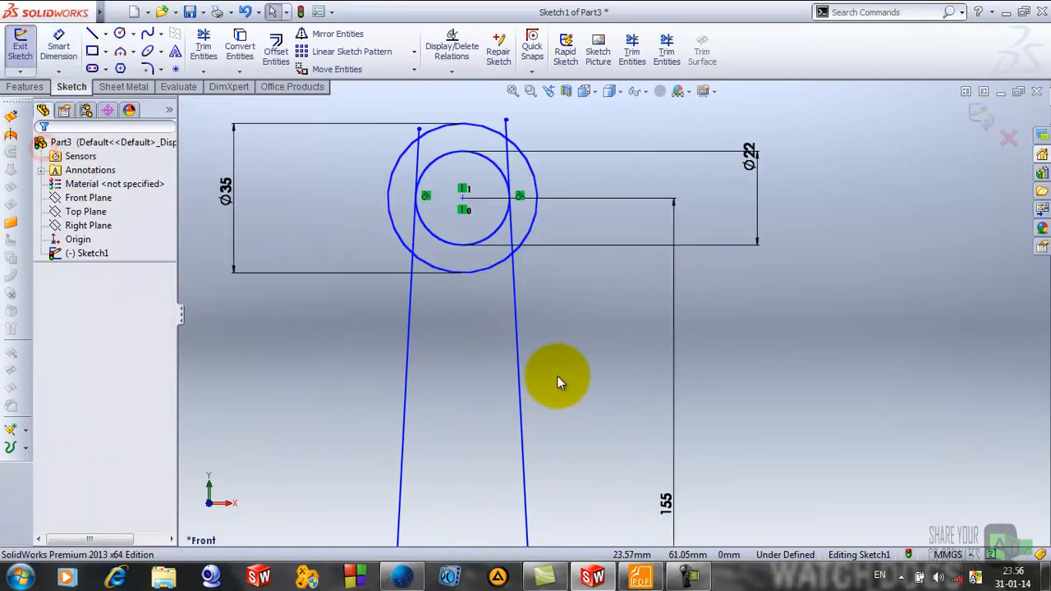
Step: Sketch a horizontal line from the lower circles' centre to the right, ending just inside the 70 mm circle
{"action": "scroll", "coordinate": [557, 375], "scroll_direction": "up", "scroll_amount": 5}
{"action": "scroll", "coordinate": [618, 480], "scroll_direction": "down", "scroll_amount": 3}
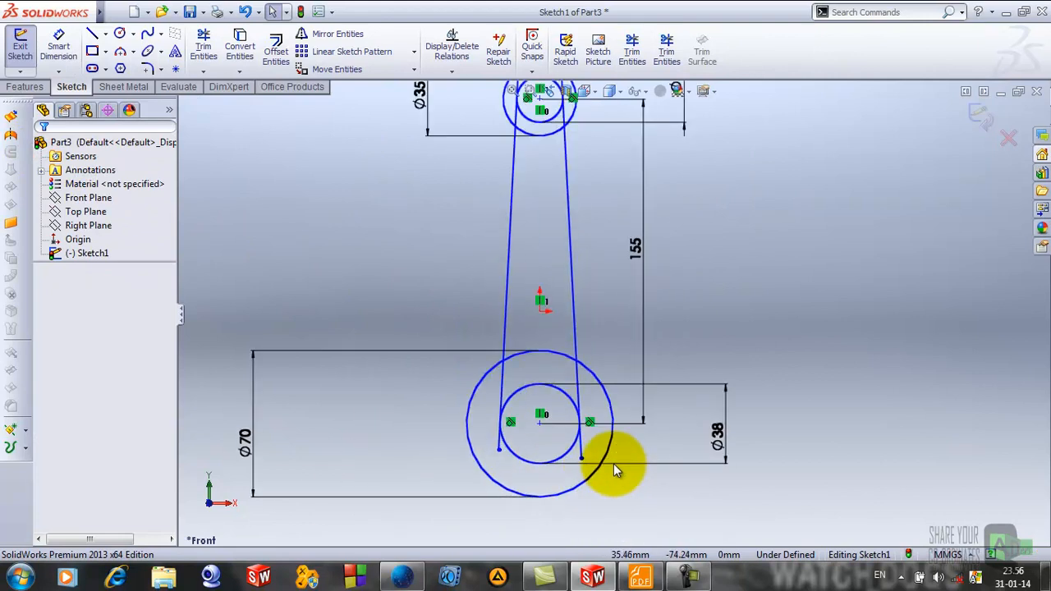
{"action": "scroll", "coordinate": [599, 374], "scroll_direction": "down", "scroll_amount": 3}
{"action": "left_click", "coordinate": [616, 414]}
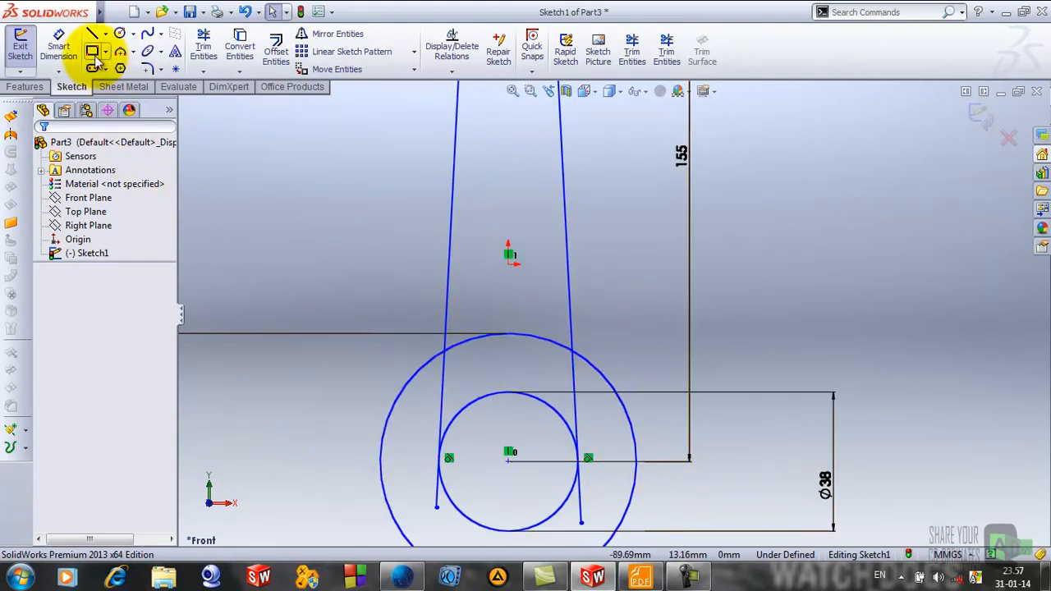
{"action": "left_click", "coordinate": [92, 33]}
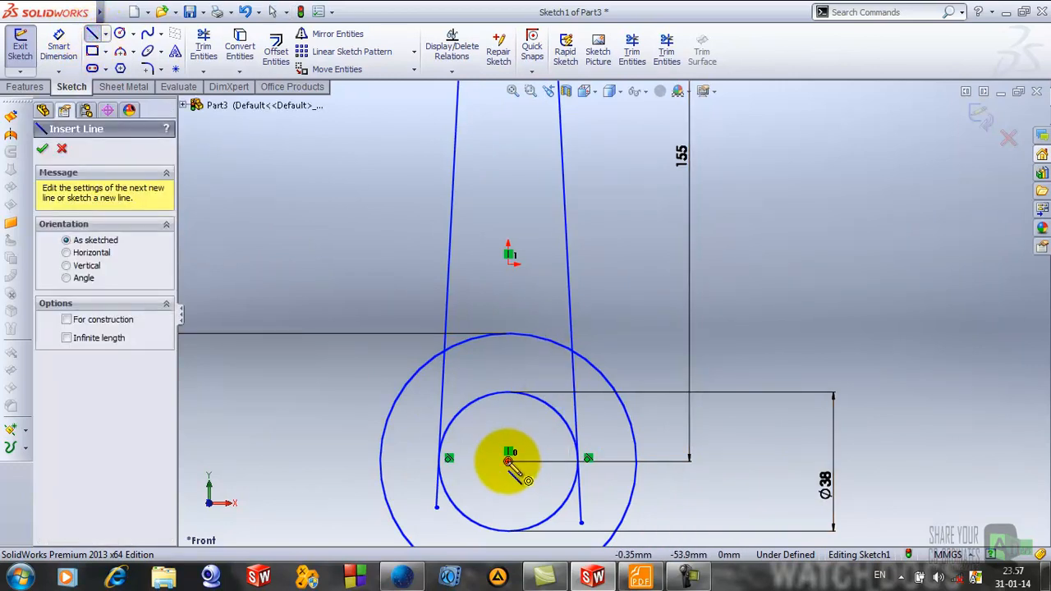
{"action": "left_click", "coordinate": [508, 462]}
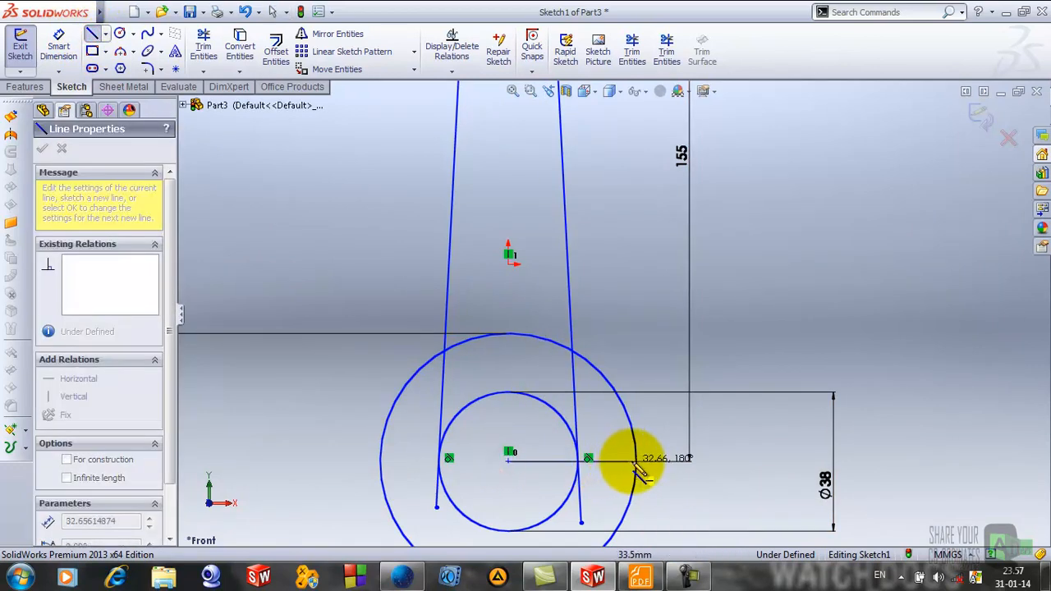
{"action": "left_click", "coordinate": [618, 462]}
{"action": "right_click", "coordinate": [626, 473]}
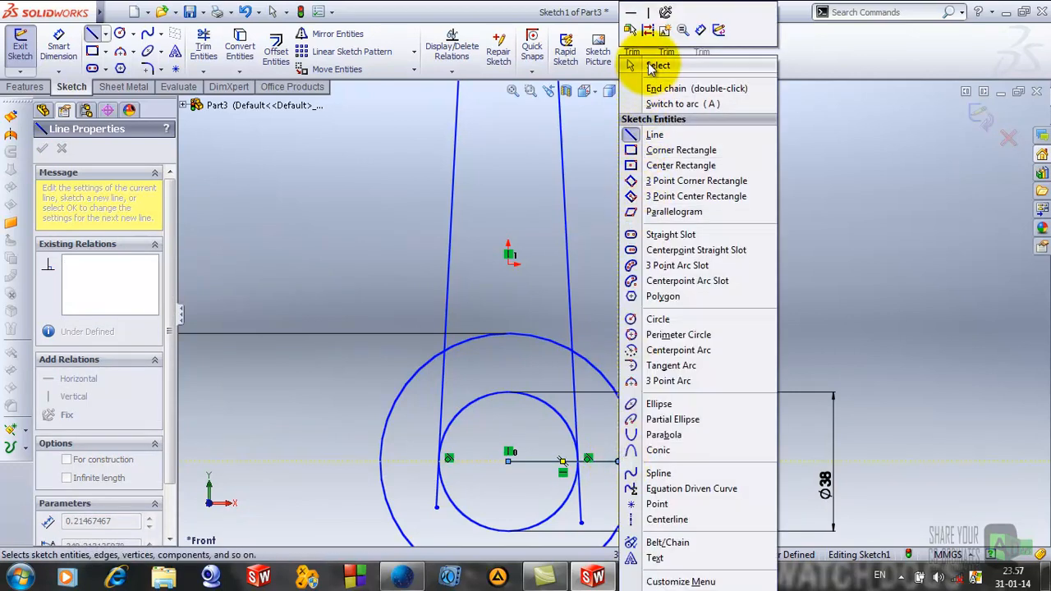
{"action": "left_click", "coordinate": [664, 67]}
Step: Dimension the horizontal line from the lower circles' centre with a length of 30 mm
{"action": "left_click", "coordinate": [59, 45]}
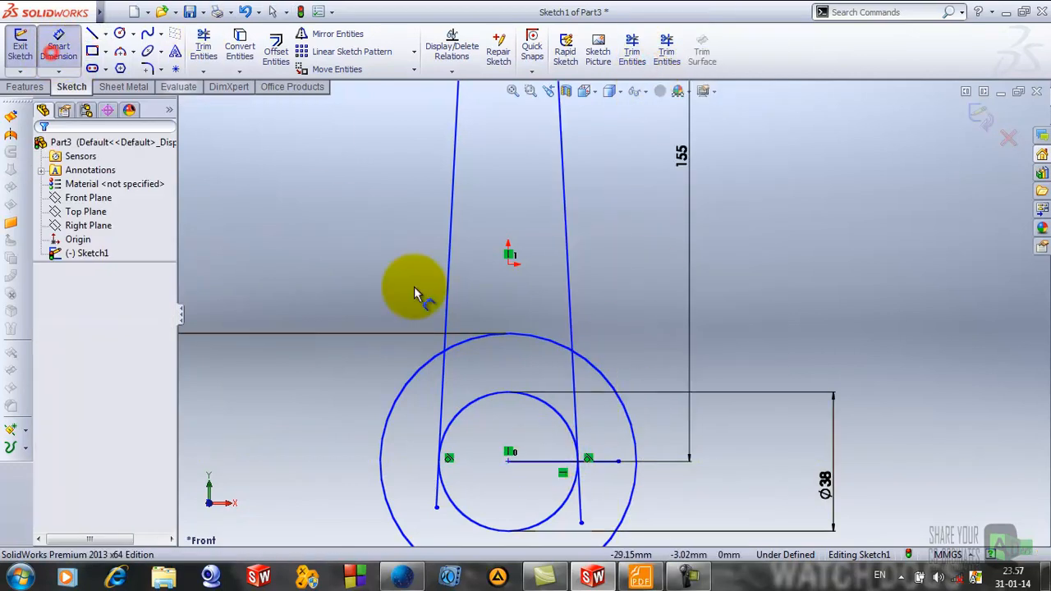
{"action": "left_click", "coordinate": [538, 463]}
{"action": "scroll", "coordinate": [575, 518], "scroll_direction": "up", "scroll_amount": 2}
{"action": "left_click", "coordinate": [599, 529]}
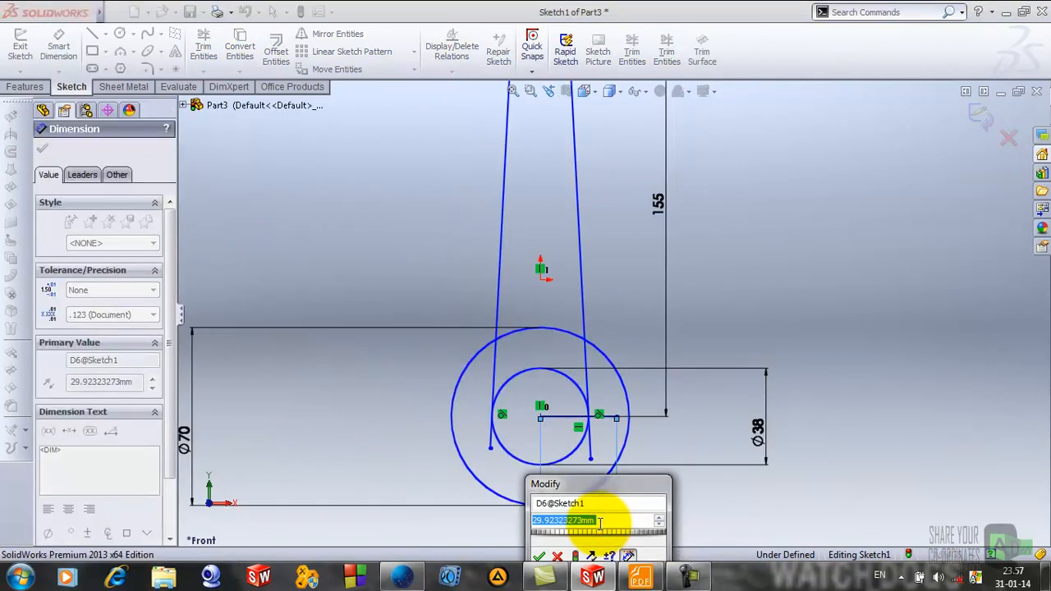
{"action": "type", "text": "30"}
{"action": "key", "text": "Return"}
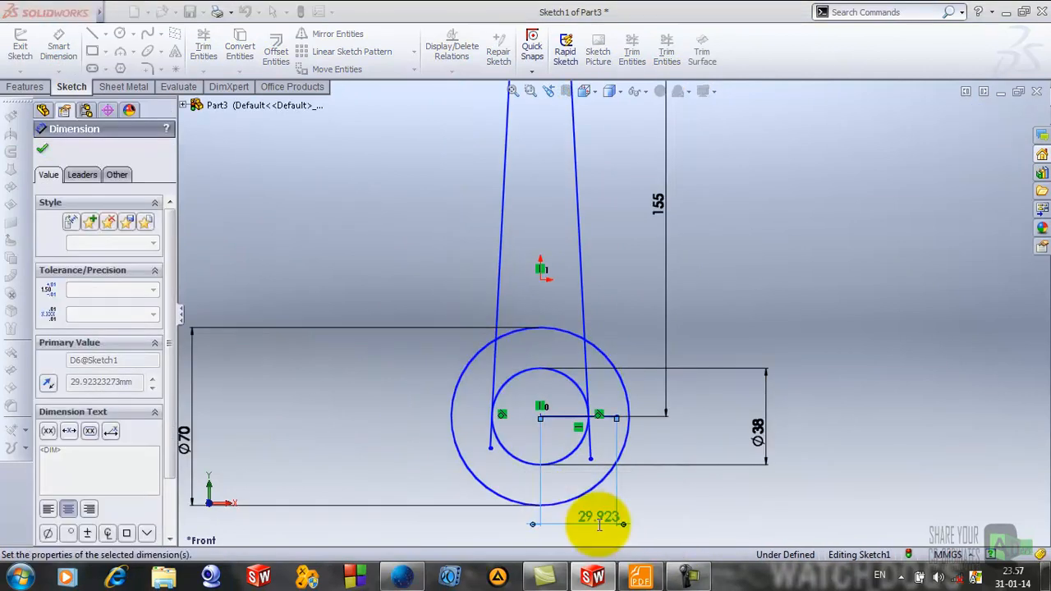
{"action": "left_click", "coordinate": [42, 148]}
Step: Sketch a vertical centerline about 80 mm long upward from the lower circles' centre, passing through the origin
{"action": "left_click", "coordinate": [105, 37]}
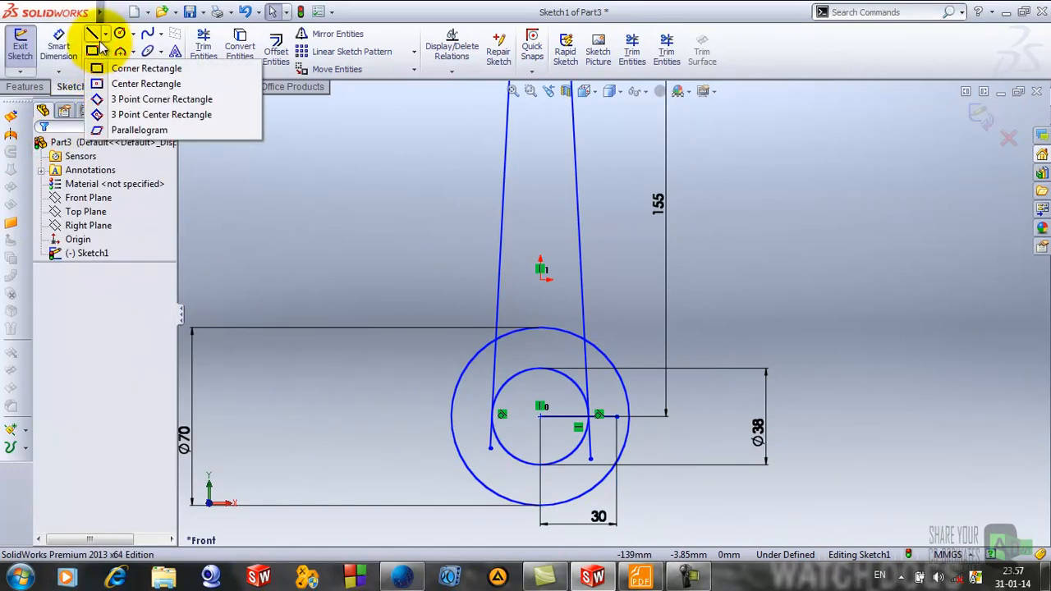
{"action": "left_click", "coordinate": [116, 64]}
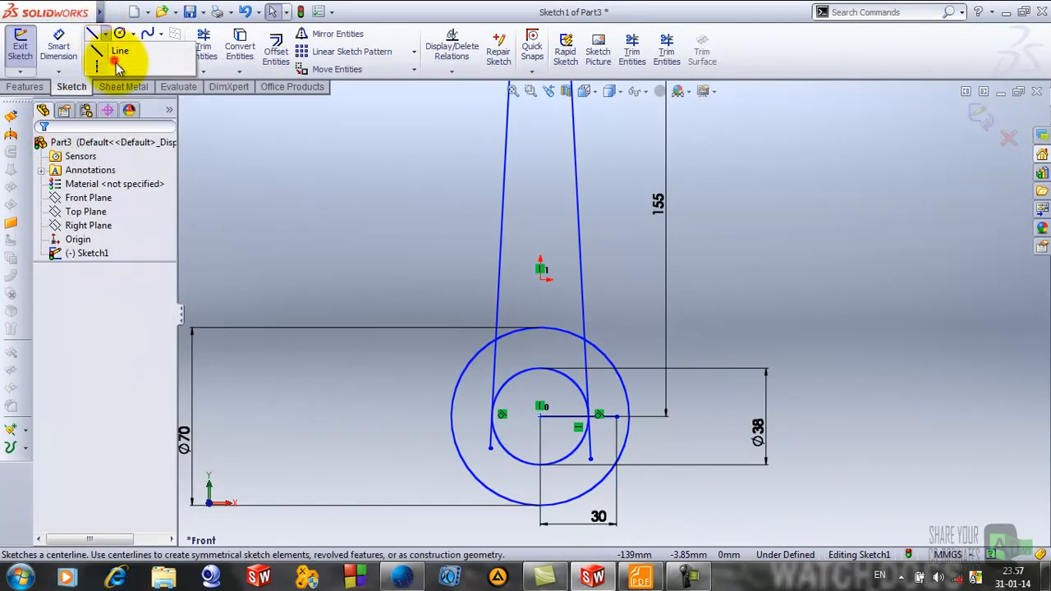
{"action": "left_click", "coordinate": [541, 418]}
{"action": "left_click", "coordinate": [540, 216]}
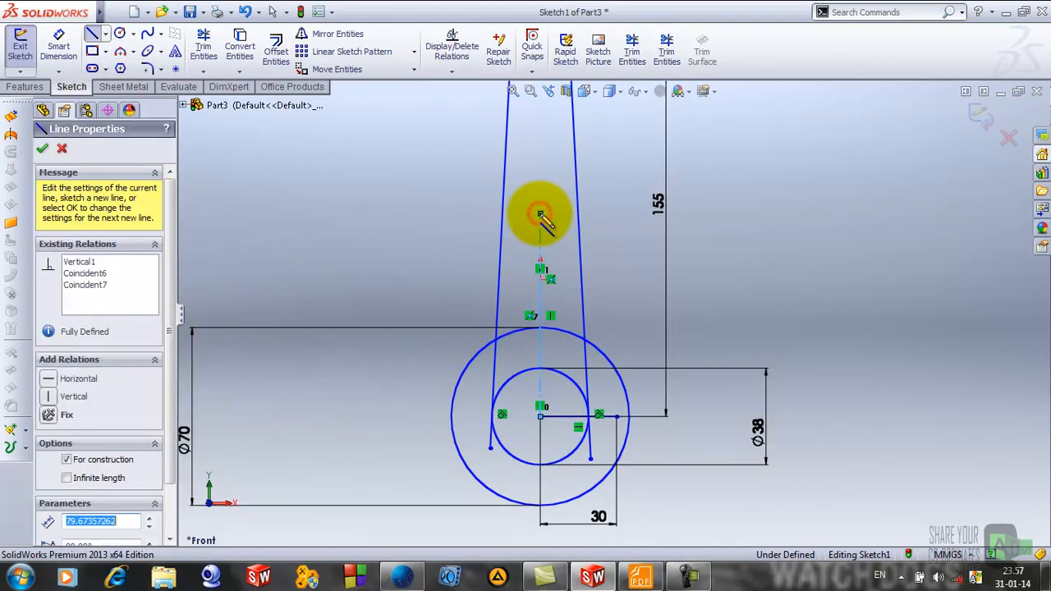
{"action": "right_click", "coordinate": [539, 216]}
{"action": "left_click", "coordinate": [571, 65]}
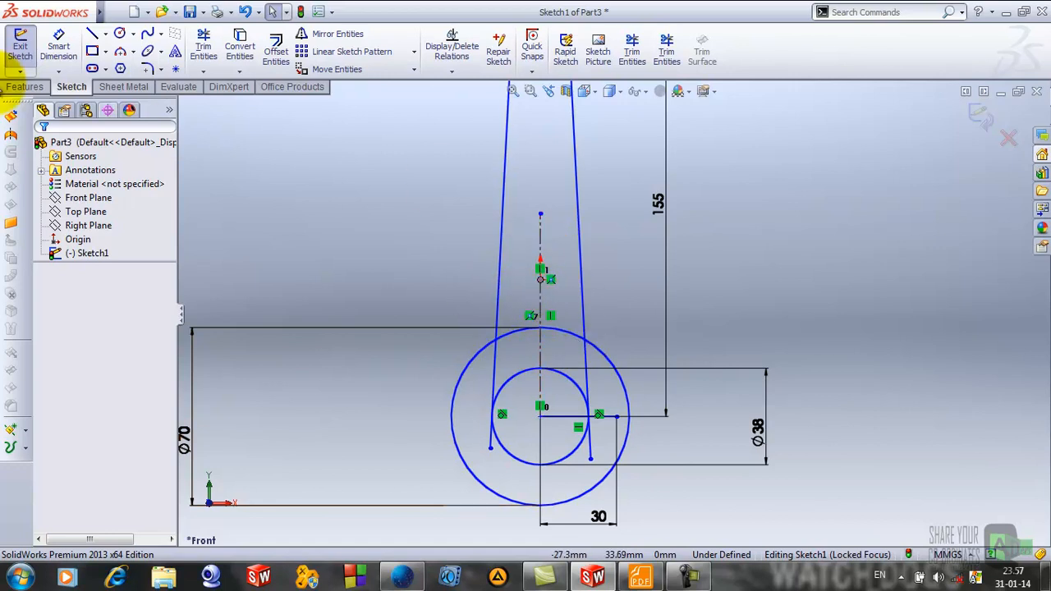
Step: Mirror the 30 mm horizontal line about the vertical centerline, keeping the original
{"action": "scroll", "coordinate": [646, 424], "scroll_direction": "down", "scroll_amount": 2}
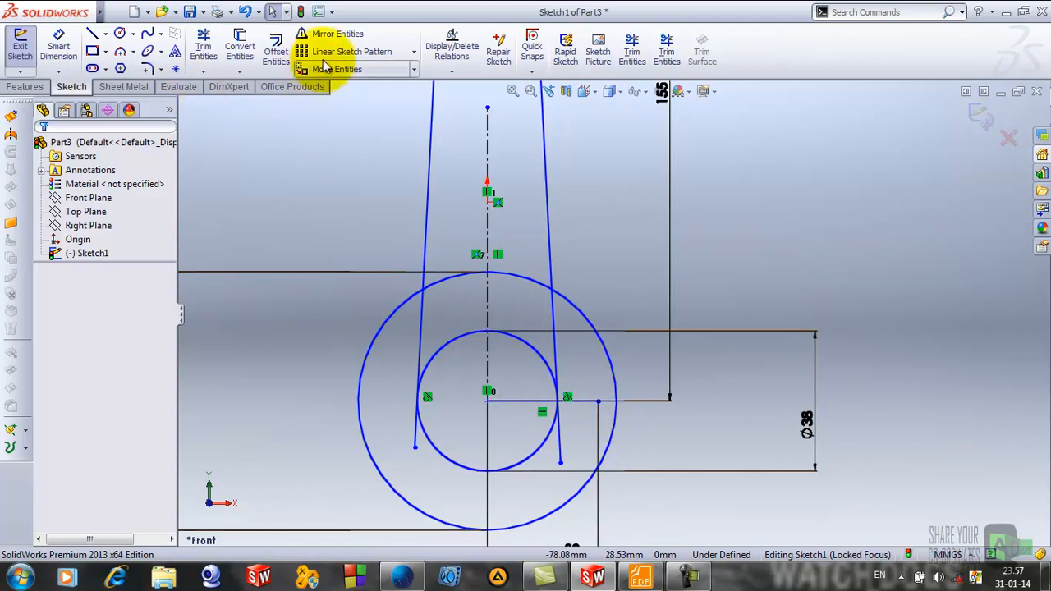
{"action": "left_click", "coordinate": [337, 37]}
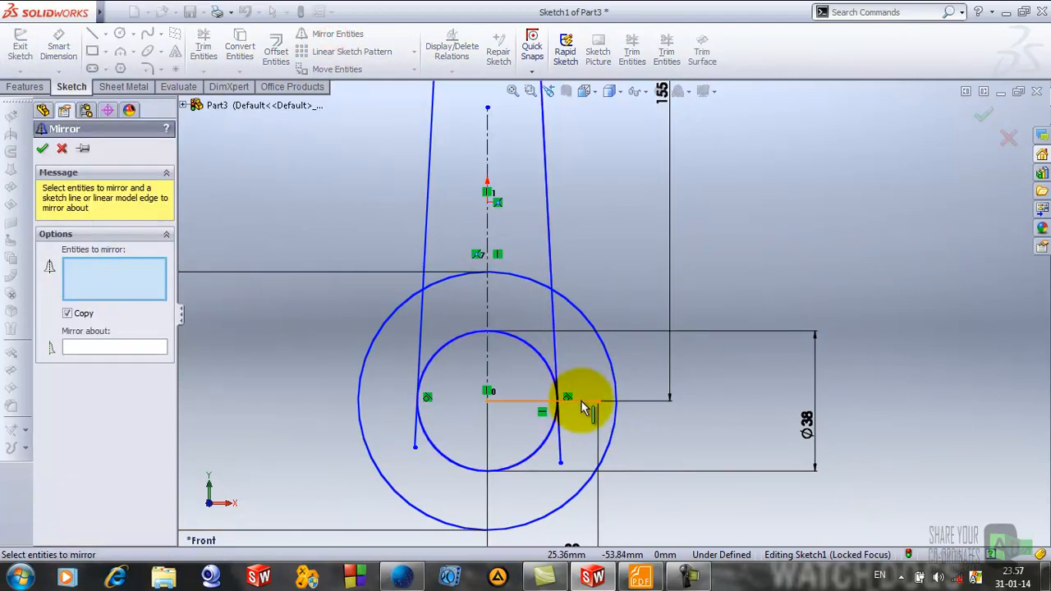
{"action": "left_click", "coordinate": [108, 347]}
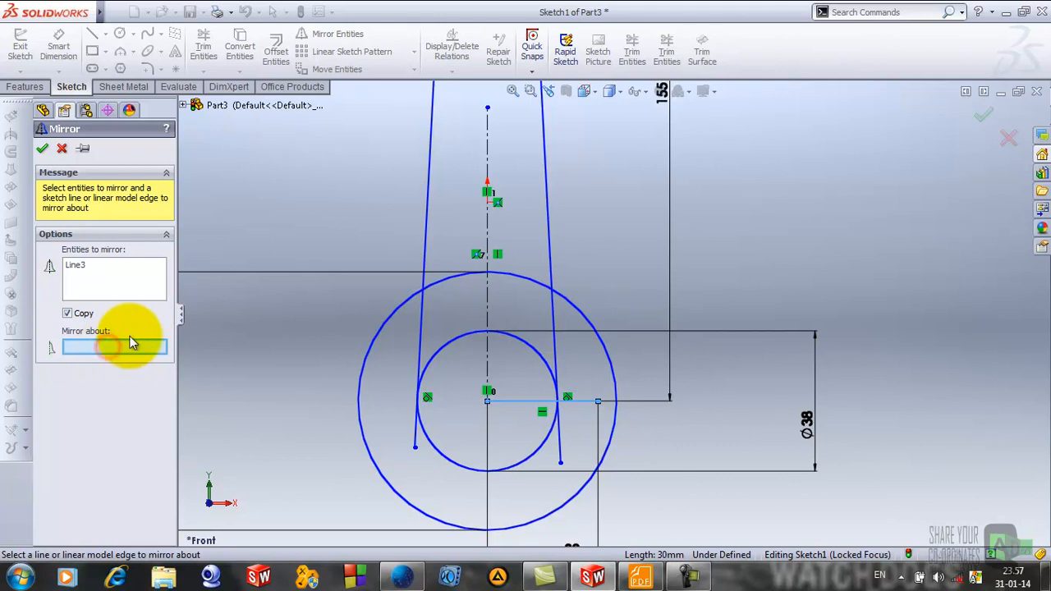
{"action": "left_click", "coordinate": [488, 298]}
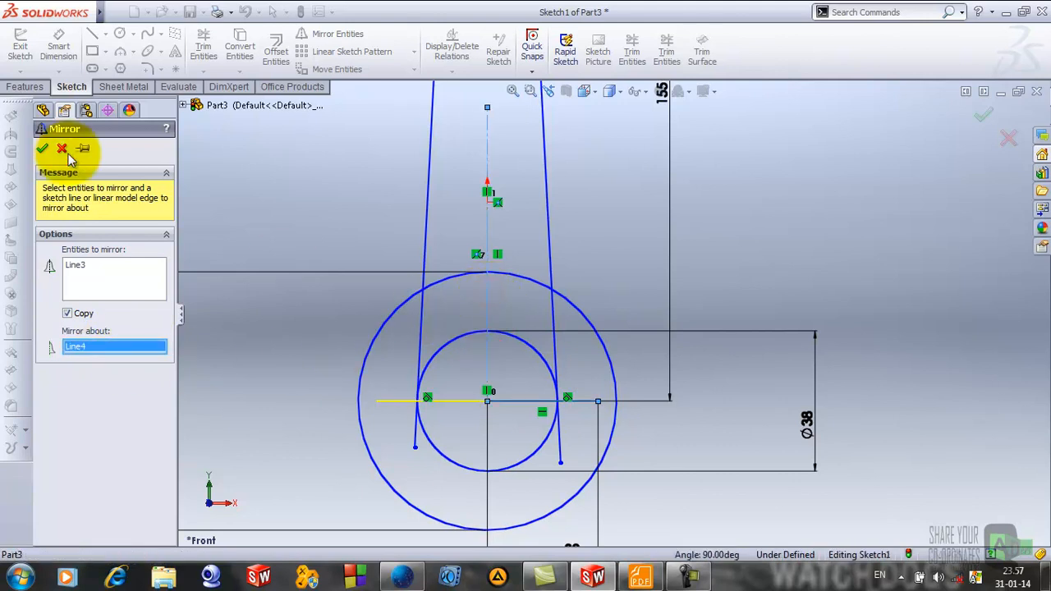
{"action": "left_click", "coordinate": [42, 148]}
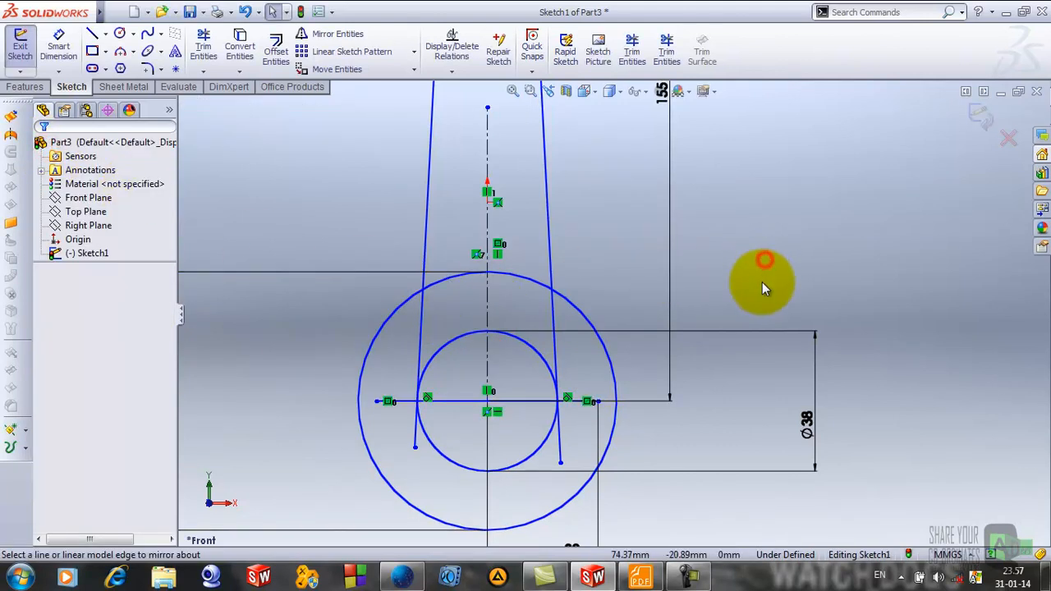
Step: Sketch a vertical line about 38 mm long upward from the right end of the 30 mm horizontal line
{"action": "key", "text": "f"}
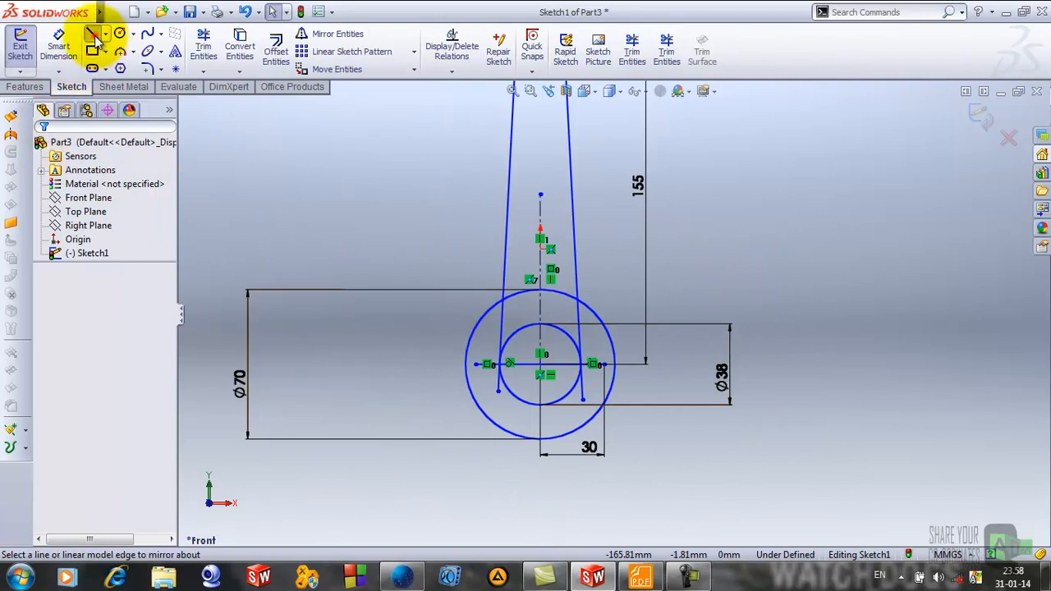
{"action": "left_click", "coordinate": [93, 33]}
{"action": "scroll", "coordinate": [526, 360], "scroll_direction": "down", "scroll_amount": 4}
{"action": "scroll", "coordinate": [694, 379], "scroll_direction": "down", "scroll_amount": 3}
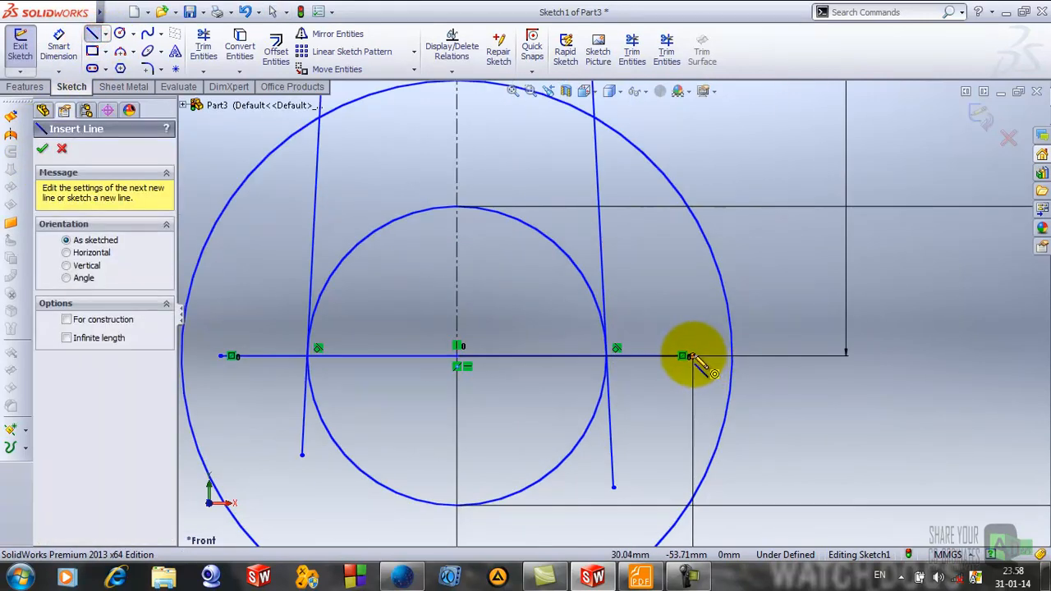
{"action": "left_click", "coordinate": [693, 356]}
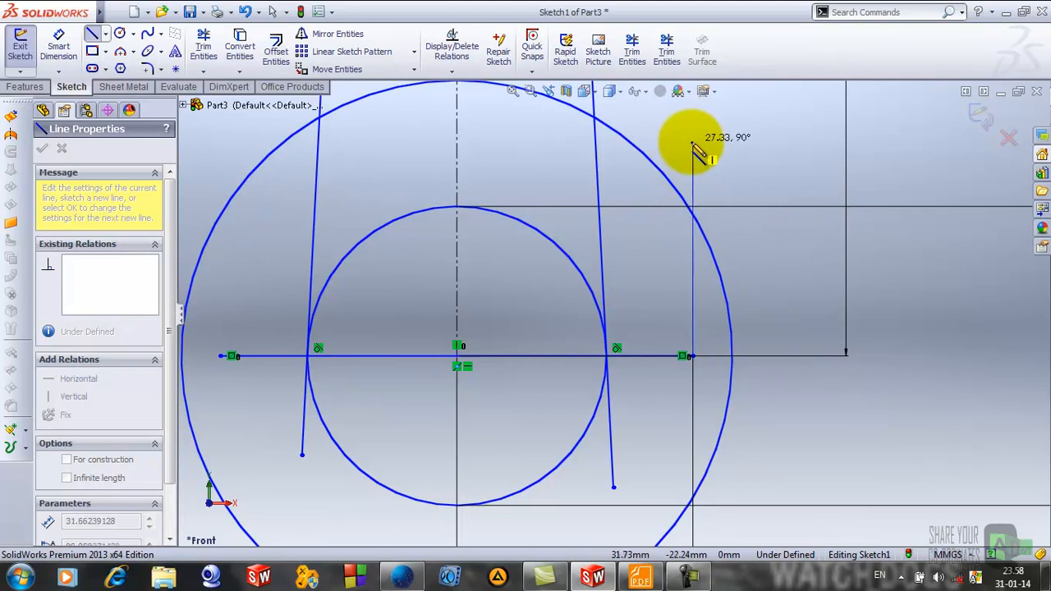
{"action": "scroll", "coordinate": [692, 148], "scroll_direction": "up", "scroll_amount": 3}
{"action": "left_click", "coordinate": [650, 189]}
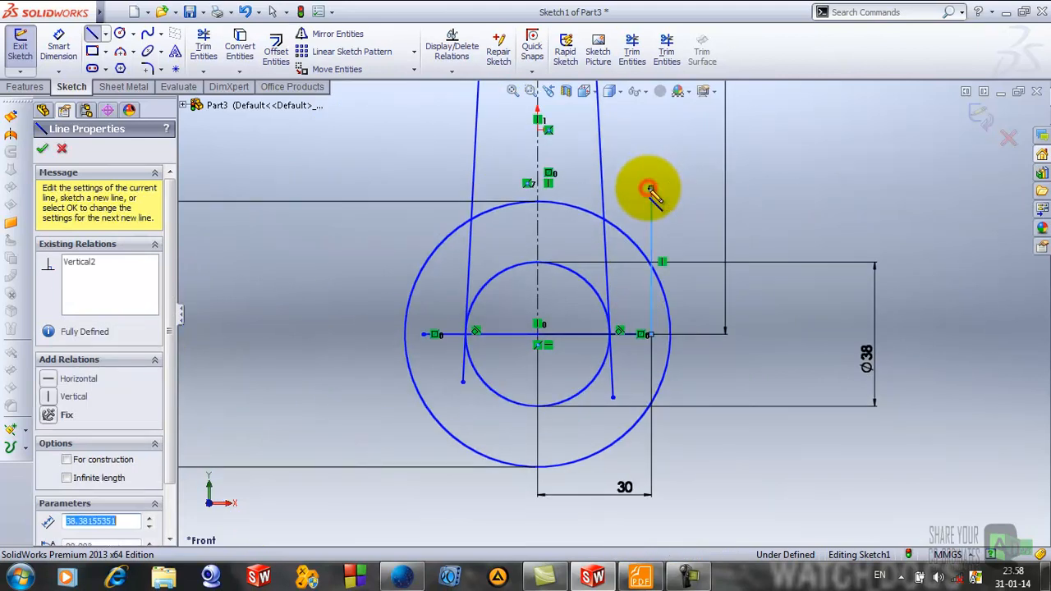
{"action": "right_click", "coordinate": [655, 202]}
{"action": "left_click", "coordinate": [684, 66]}
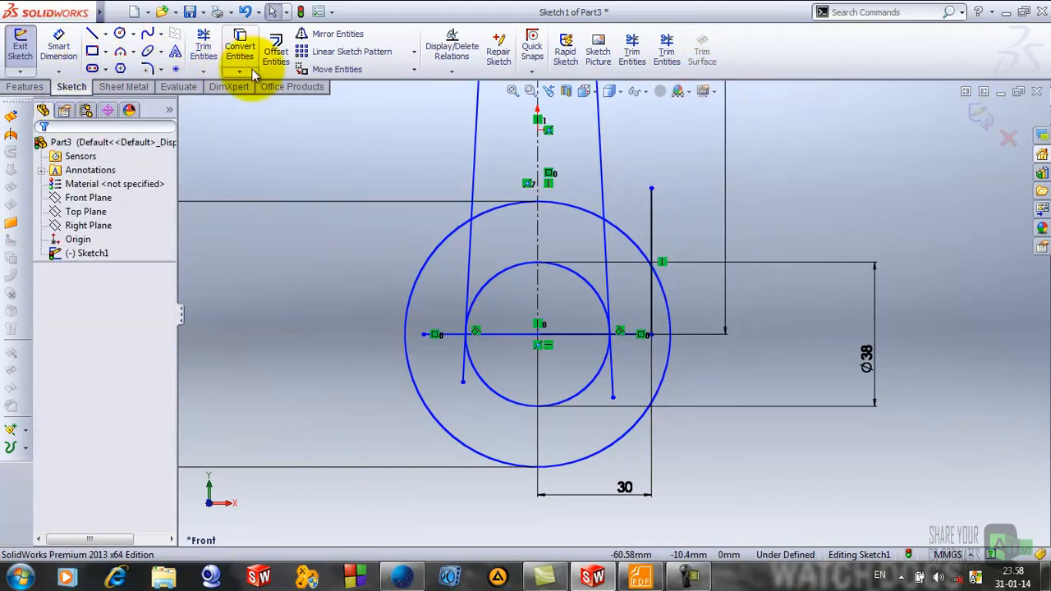
Step: Mirror the vertical line at the lower end about the vertical centerline, keeping the original
{"action": "left_click", "coordinate": [351, 34]}
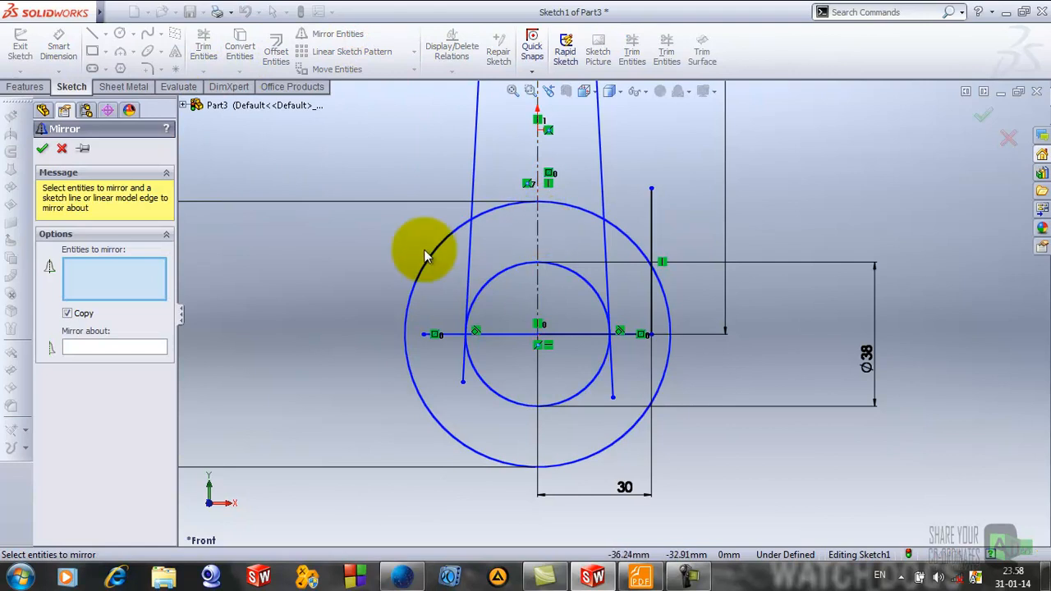
{"action": "left_click", "coordinate": [651, 243]}
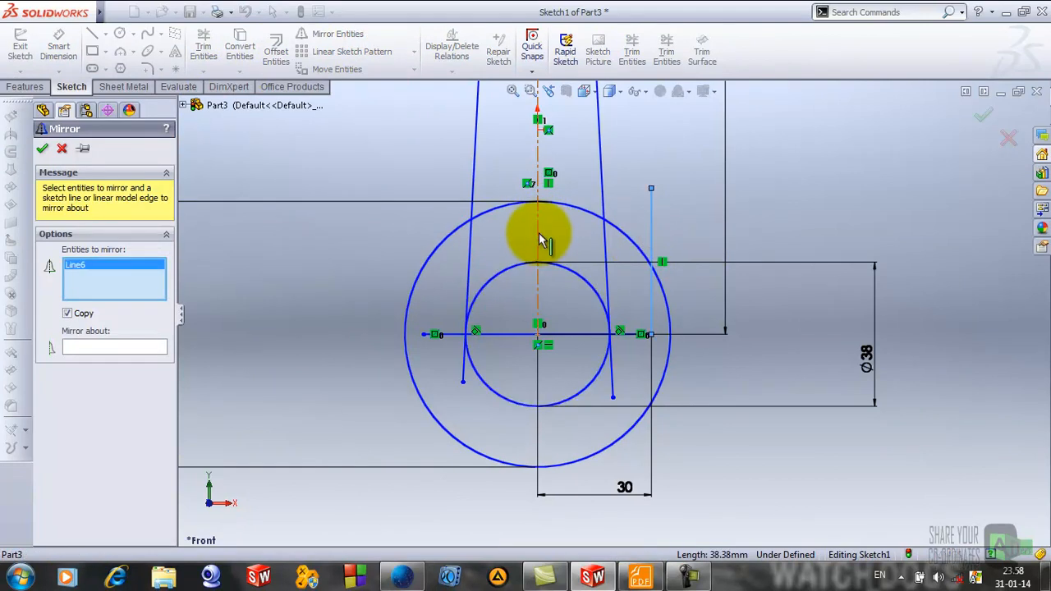
{"action": "left_click", "coordinate": [147, 348]}
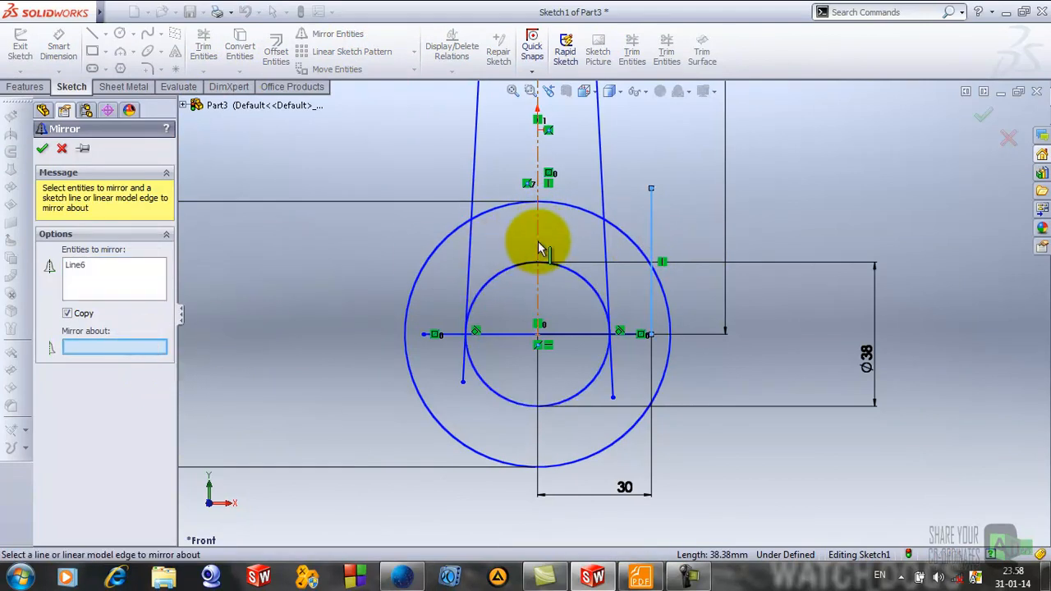
{"action": "left_click", "coordinate": [539, 247]}
{"action": "left_click", "coordinate": [42, 148]}
{"action": "left_click", "coordinate": [333, 286]}
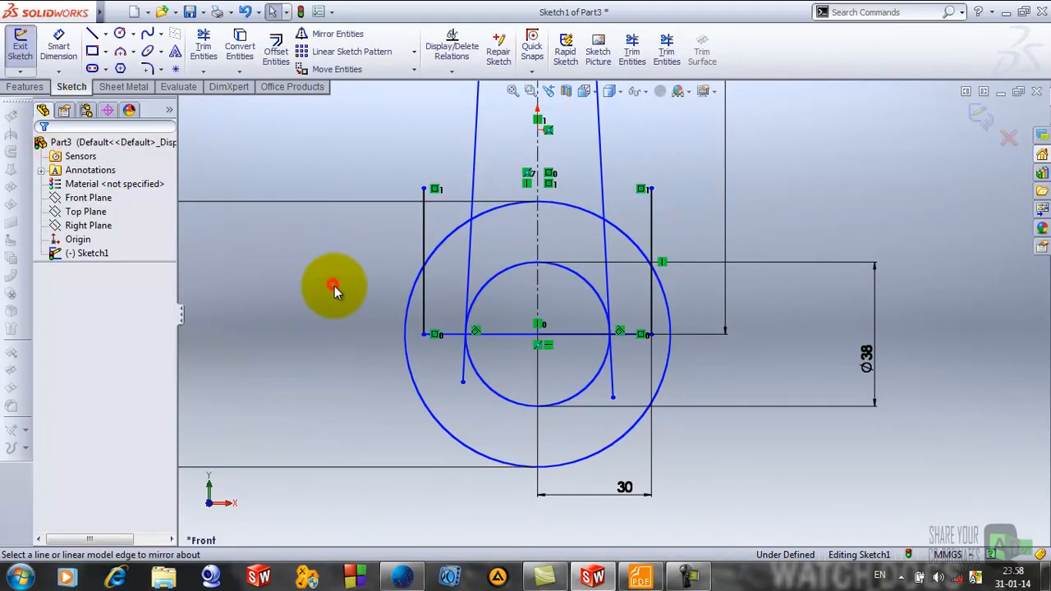
Step: Trim both side lines above their tangent points on the 22 mm circle, including the stubs outside the 35 mm circle
{"action": "scroll", "coordinate": [381, 307], "scroll_direction": "up", "scroll_amount": 7}
{"action": "scroll", "coordinate": [839, 125], "scroll_direction": "down", "scroll_amount": 3}
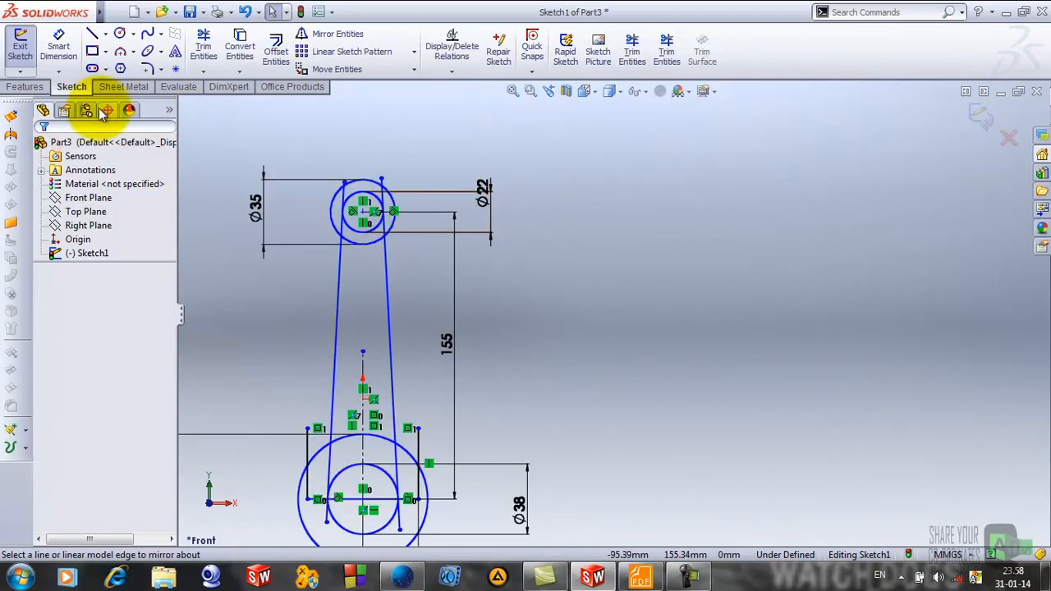
{"action": "left_click", "coordinate": [204, 47]}
{"action": "scroll", "coordinate": [382, 263], "scroll_direction": "down", "scroll_amount": 4}
{"action": "scroll", "coordinate": [402, 222], "scroll_direction": "up", "scroll_amount": 3}
{"action": "scroll", "coordinate": [669, 277], "scroll_direction": "down", "scroll_amount": 6}
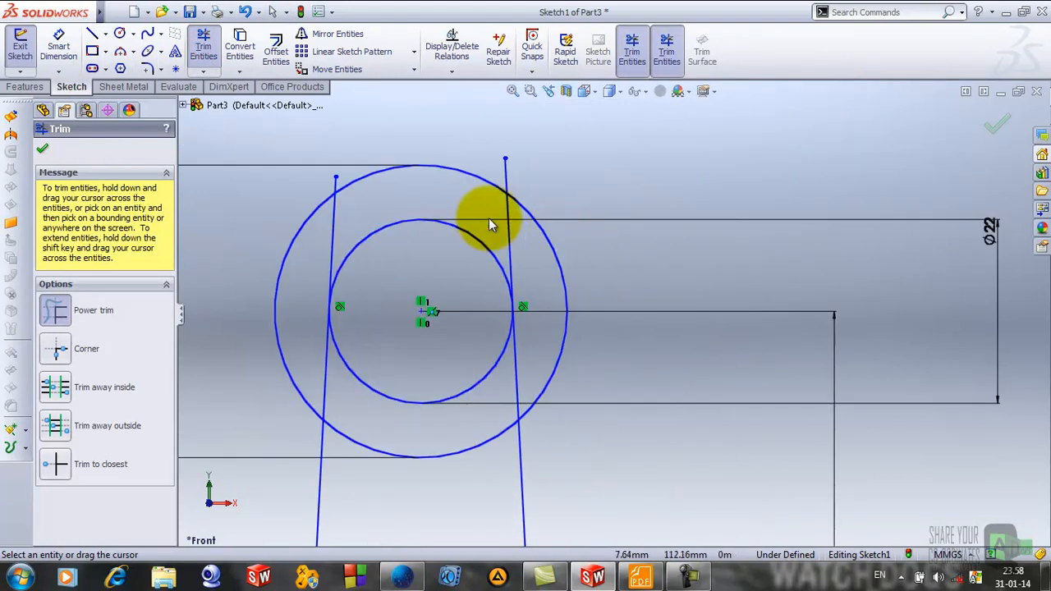
{"action": "mouse_move", "coordinate": [519, 239]}
{"action": "left_mouse_down"}
{"action": "mouse_move", "coordinate": [477, 216]}
{"action": "mouse_move", "coordinate": [344, 216]}
{"action": "left_mouse_up"}
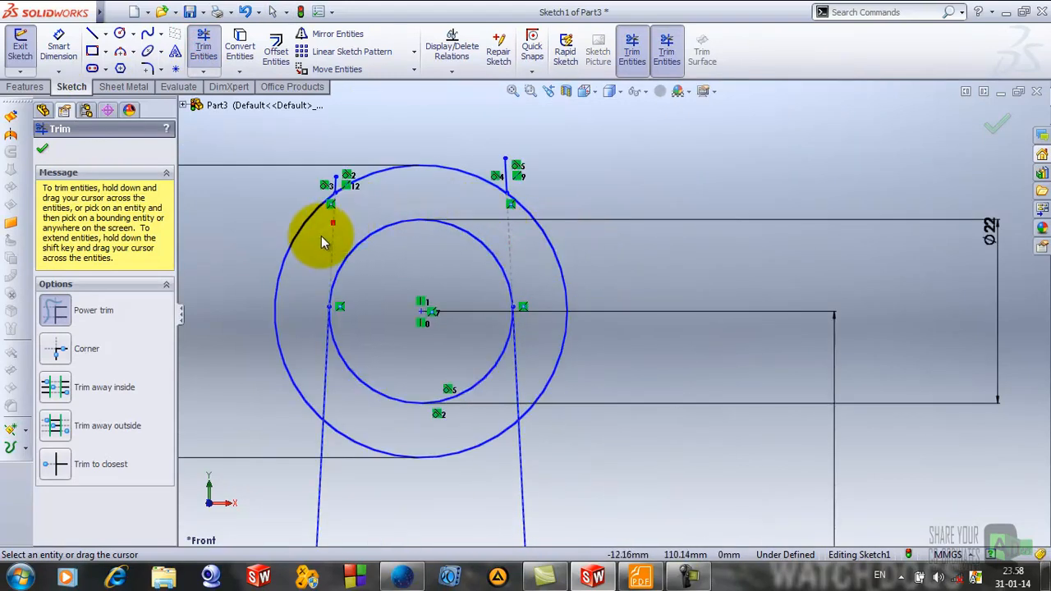
{"action": "scroll", "coordinate": [366, 205], "scroll_direction": "down", "scroll_amount": 7}
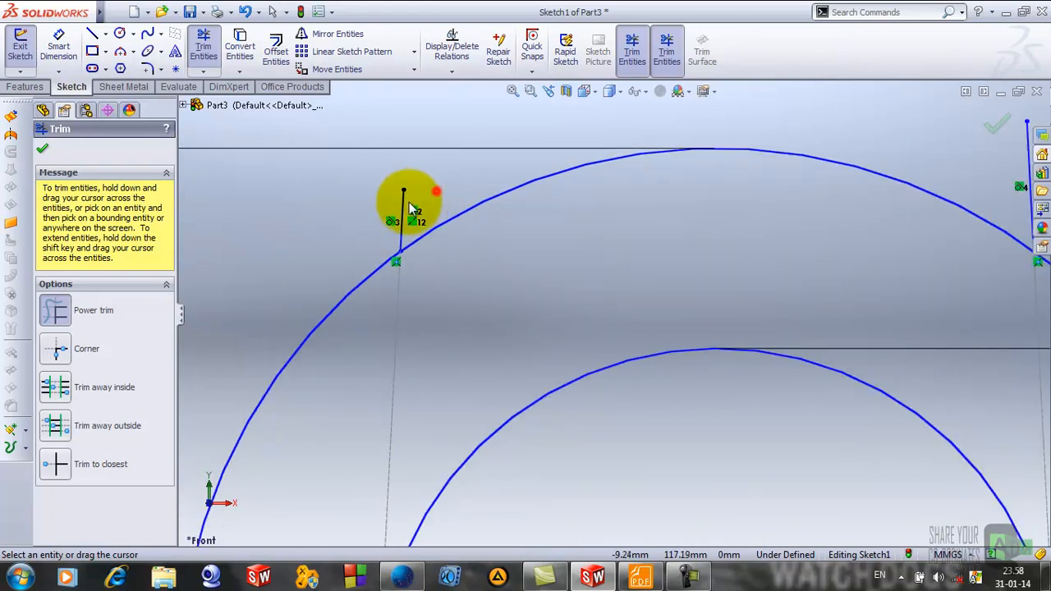
{"action": "scroll", "coordinate": [558, 219], "scroll_direction": "up", "scroll_amount": 4}
{"action": "left_click_drag", "start_coordinate": [779, 263], "coordinate": [810, 277]}
{"action": "scroll", "coordinate": [809, 298], "scroll_direction": "up", "scroll_amount": 5}
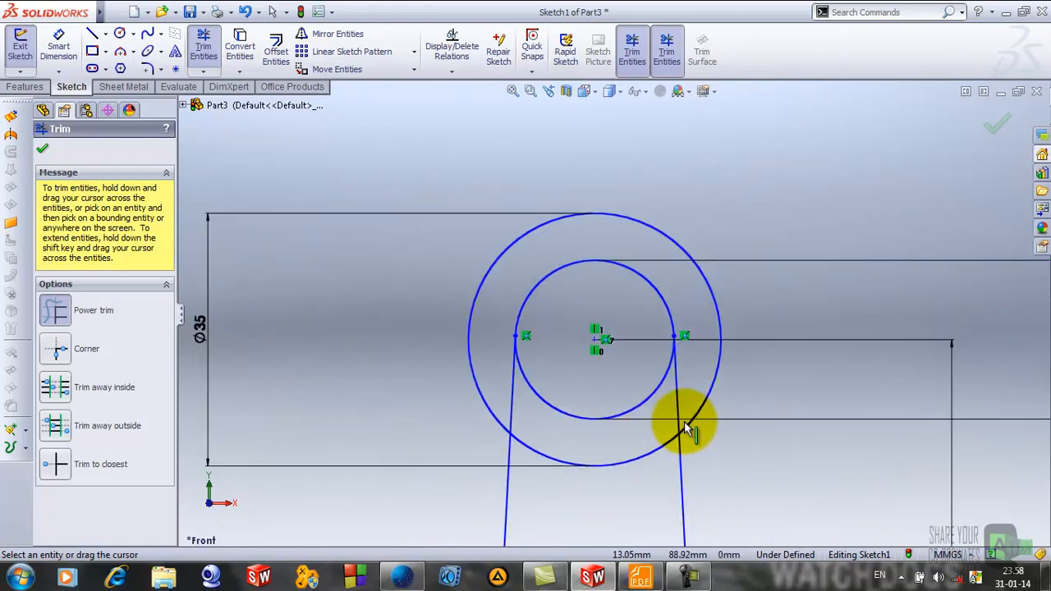
Step: Trim the 35 mm circle's lower arc between the side lines and the side-line segments inside that circle
{"action": "scroll", "coordinate": [688, 430], "scroll_direction": "down", "scroll_amount": 4}
{"action": "scroll", "coordinate": [620, 475], "scroll_direction": "down", "scroll_amount": 3}
{"action": "left_click_drag", "start_coordinate": [585, 419], "coordinate": [595, 413]}
{"action": "scroll", "coordinate": [645, 350], "scroll_direction": "up", "scroll_amount": 3}
{"action": "left_click_drag", "start_coordinate": [647, 310], "coordinate": [681, 257]}
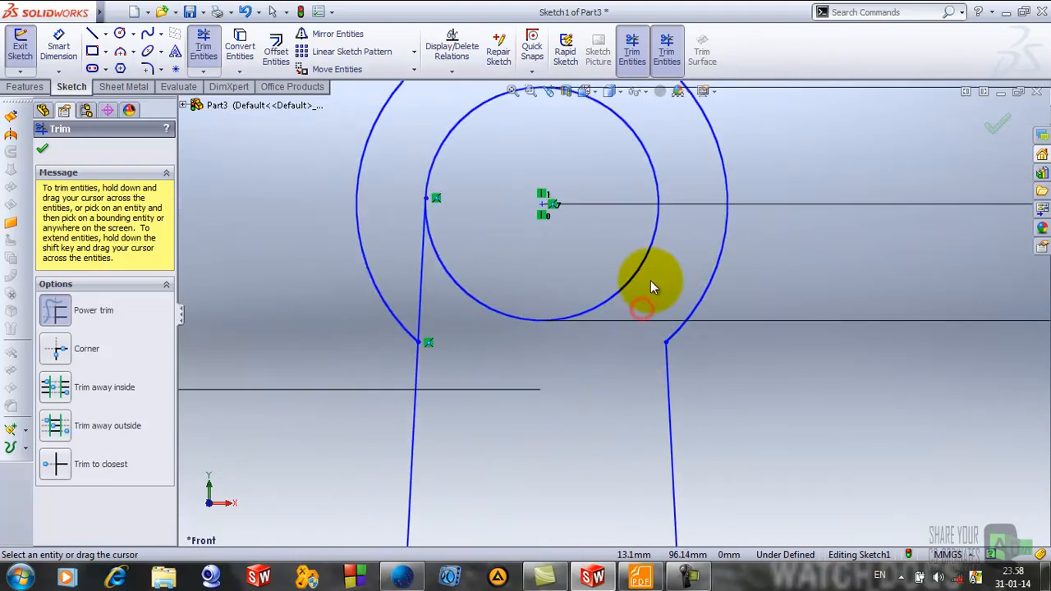
{"action": "scroll", "coordinate": [524, 370], "scroll_direction": "up", "scroll_amount": 13}
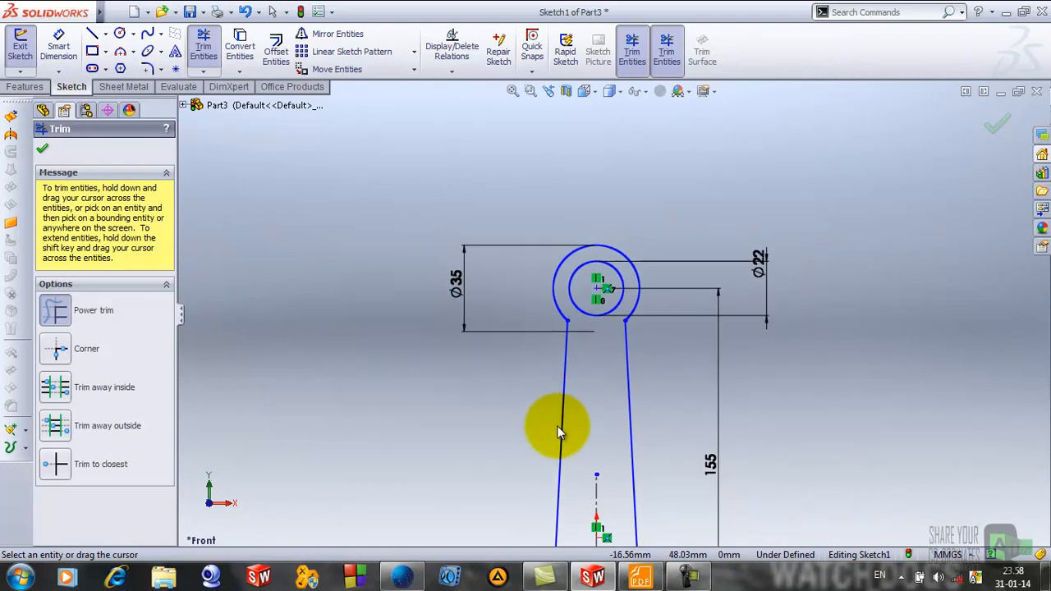
Step: Trim the upper arc of the 70 mm circle between the two side lines
{"action": "scroll", "coordinate": [610, 441], "scroll_direction": "down", "scroll_amount": 10}
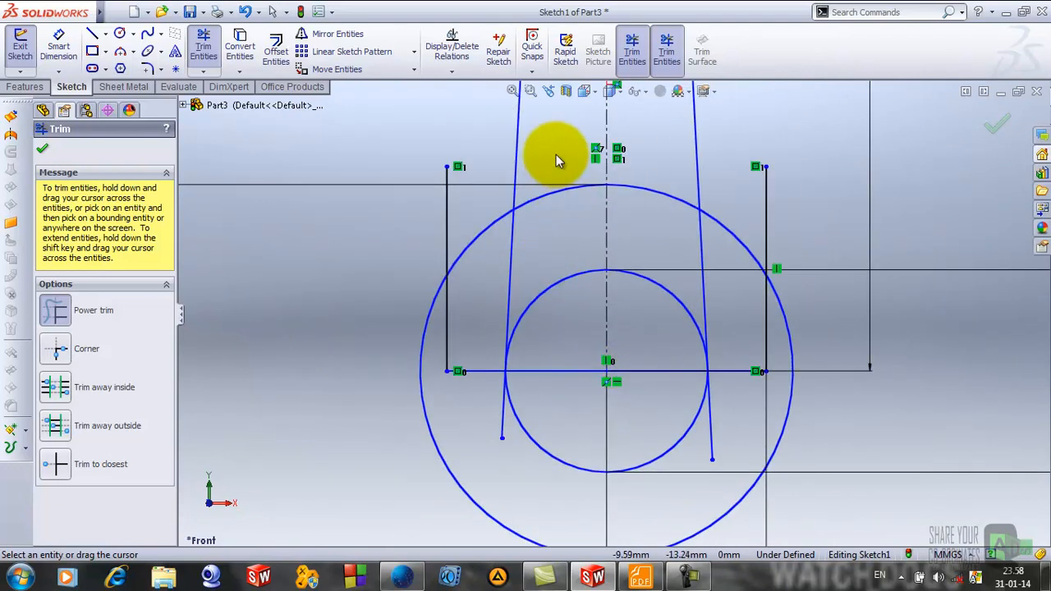
{"action": "mouse_move", "coordinate": [572, 232]}
{"action": "left_mouse_down"}
{"action": "mouse_move", "coordinate": [662, 141]}
{"action": "mouse_move", "coordinate": [660, 233]}
{"action": "left_mouse_up"}
Step: Try to trim the side-line segments inside the 70 mm circle, and undo those trims
{"action": "mouse_move", "coordinate": [726, 308]}
{"action": "left_mouse_down"}
{"action": "mouse_move", "coordinate": [731, 439]}
{"action": "mouse_move", "coordinate": [576, 482]}
{"action": "mouse_move", "coordinate": [512, 446]}
{"action": "left_mouse_up"}
{"action": "mouse_move", "coordinate": [488, 407]}
{"action": "left_mouse_down"}
{"action": "mouse_move", "coordinate": [816, 387]}
{"action": "mouse_move", "coordinate": [865, 399]}
{"action": "left_mouse_up"}
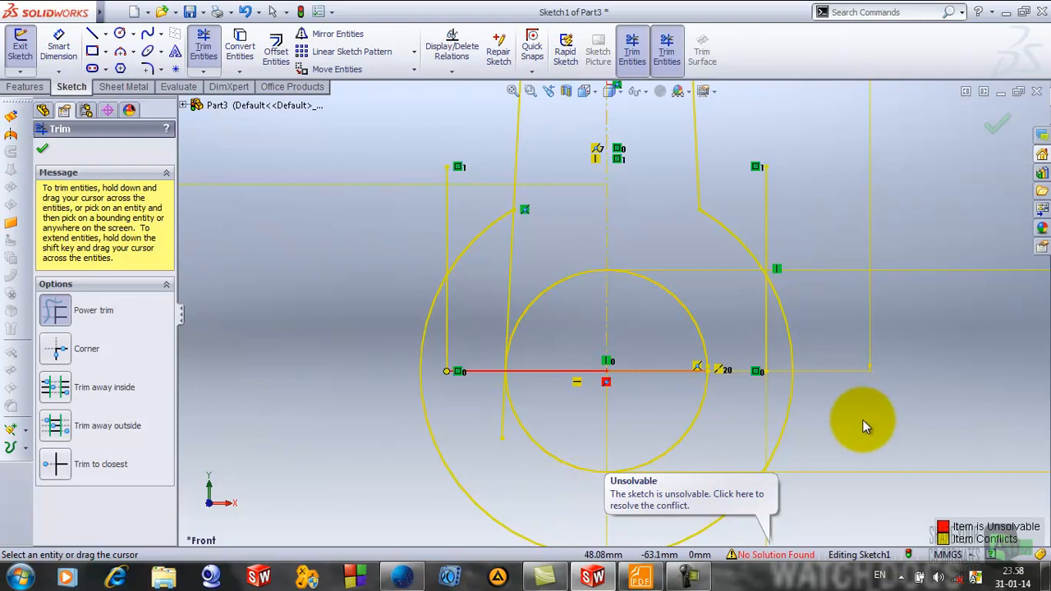
{"action": "key", "text": "ctrl+z"}
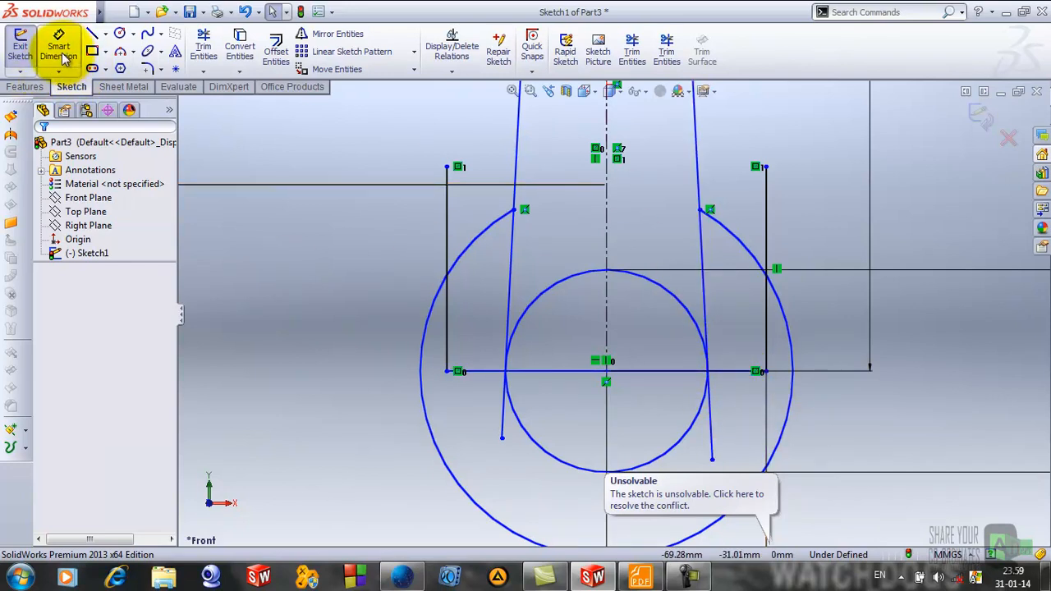
Step: Trim the segments of both side lines inside the 70 mm circle, including their tails below the horizontal lines
{"action": "left_click", "coordinate": [204, 48]}
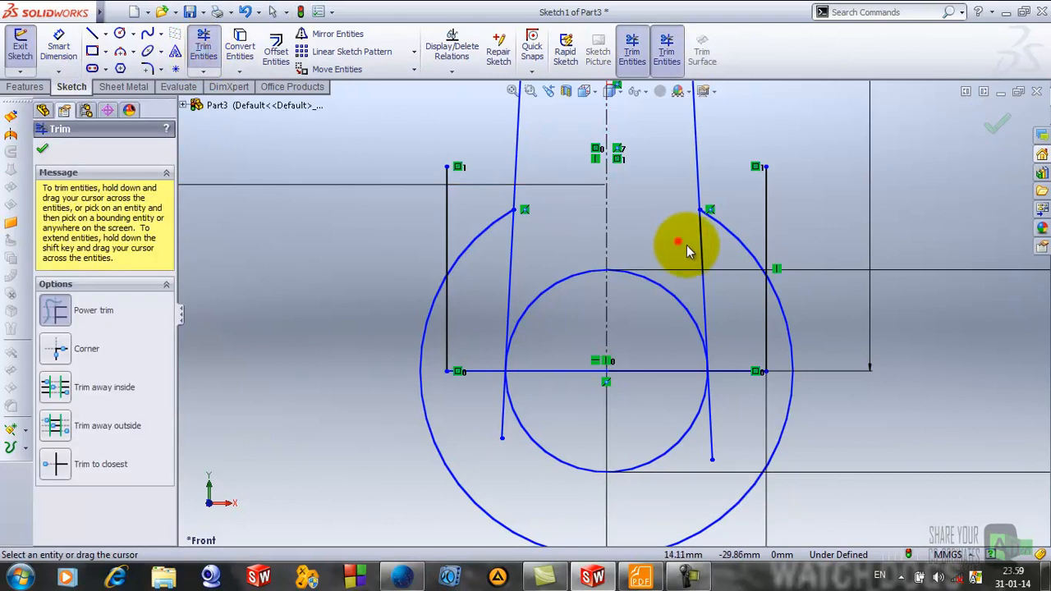
{"action": "left_click_drag", "start_coordinate": [678, 246], "coordinate": [714, 263]}
{"action": "left_click_drag", "start_coordinate": [523, 238], "coordinate": [503, 273]}
{"action": "mouse_move", "coordinate": [490, 384]}
{"action": "left_mouse_down"}
{"action": "mouse_move", "coordinate": [503, 413]}
{"action": "mouse_move", "coordinate": [720, 433]}
{"action": "left_mouse_up"}
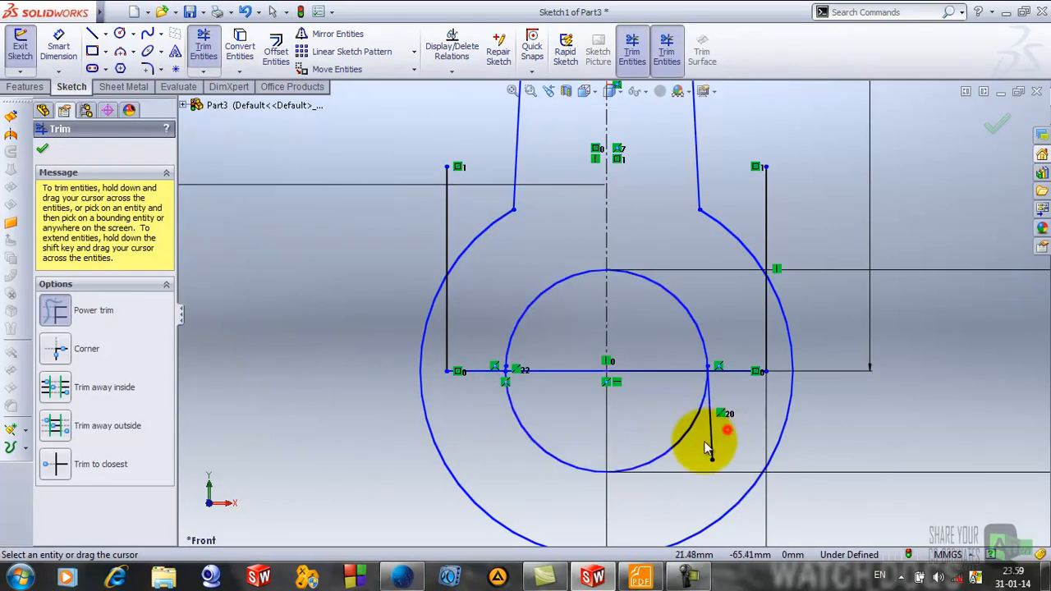
Step: Trim the part of the right vertical line that extends above the 70 mm circle
{"action": "scroll", "coordinate": [681, 392], "scroll_direction": "up", "scroll_amount": 5}
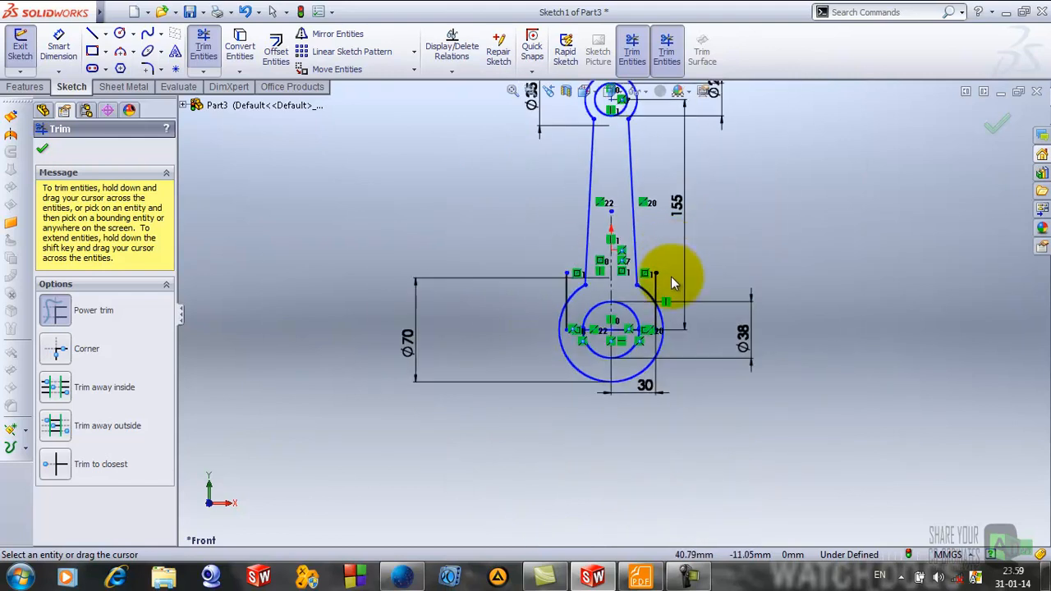
{"action": "scroll", "coordinate": [653, 391], "scroll_direction": "down", "scroll_amount": 2}
{"action": "scroll", "coordinate": [645, 423], "scroll_direction": "down", "scroll_amount": 3}
{"action": "left_click_drag", "start_coordinate": [559, 369], "coordinate": [677, 389]}
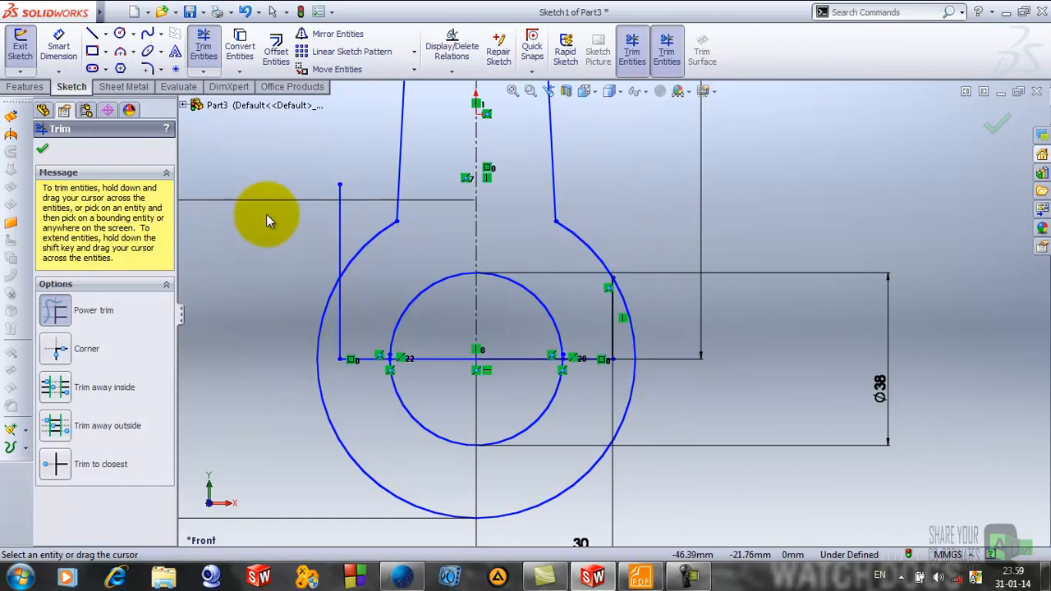
Step: Trim the left vertical line's overhang, the 70 mm circle outside and below the vertical lines, and the lower half of the 38 mm circle
{"action": "mouse_move", "coordinate": [354, 223]}
{"action": "left_mouse_down"}
{"action": "mouse_move", "coordinate": [313, 301]}
{"action": "mouse_move", "coordinate": [342, 395]}
{"action": "left_mouse_up"}
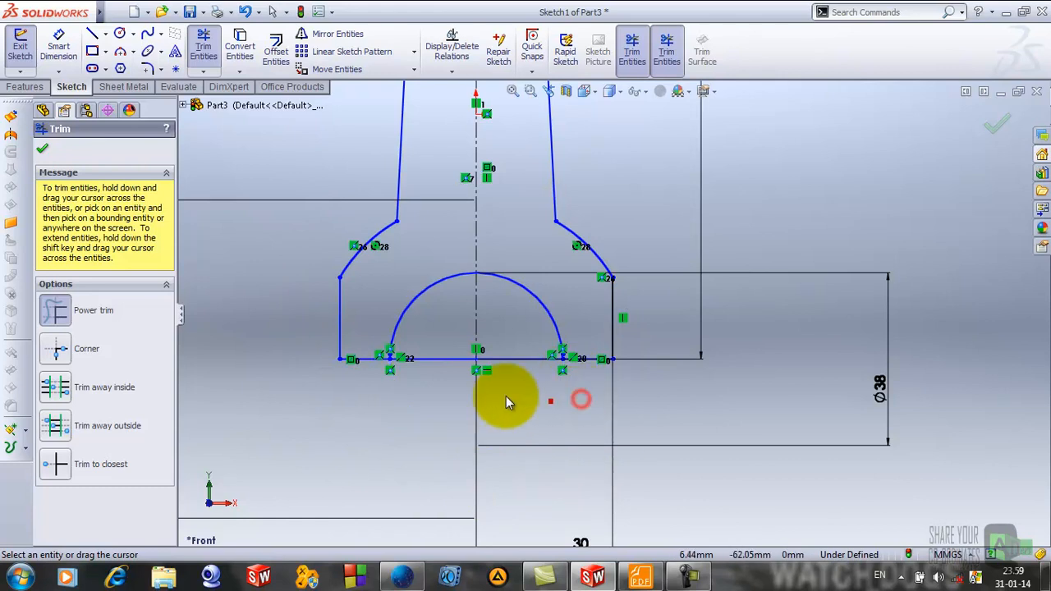
{"action": "left_click", "coordinate": [42, 149]}
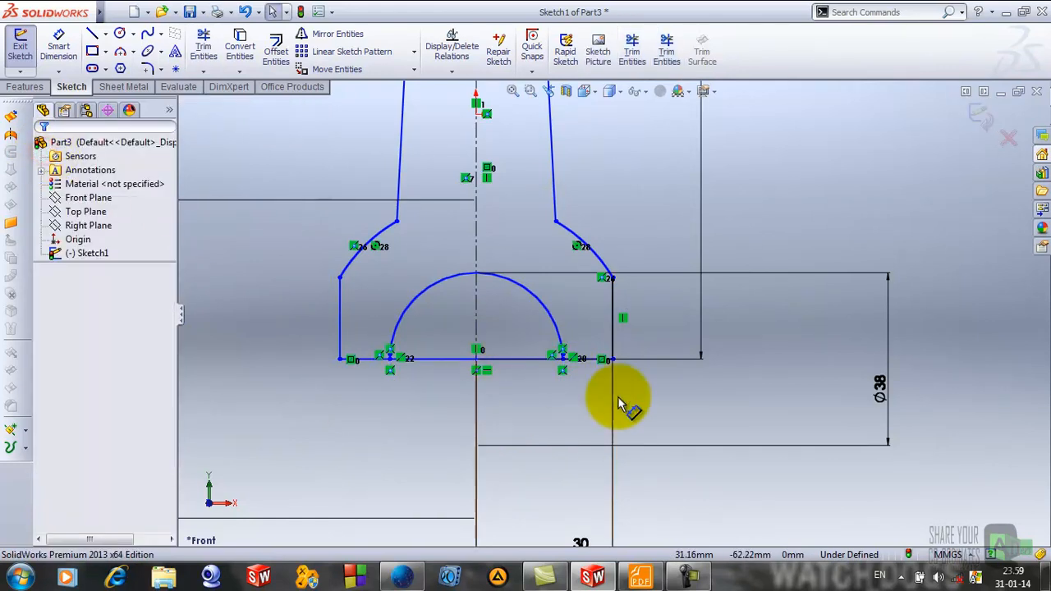
Step: Trim the horizontal base line between the two ends of the 38 mm arc
{"action": "scroll", "coordinate": [620, 403], "scroll_direction": "up", "scroll_amount": 2}
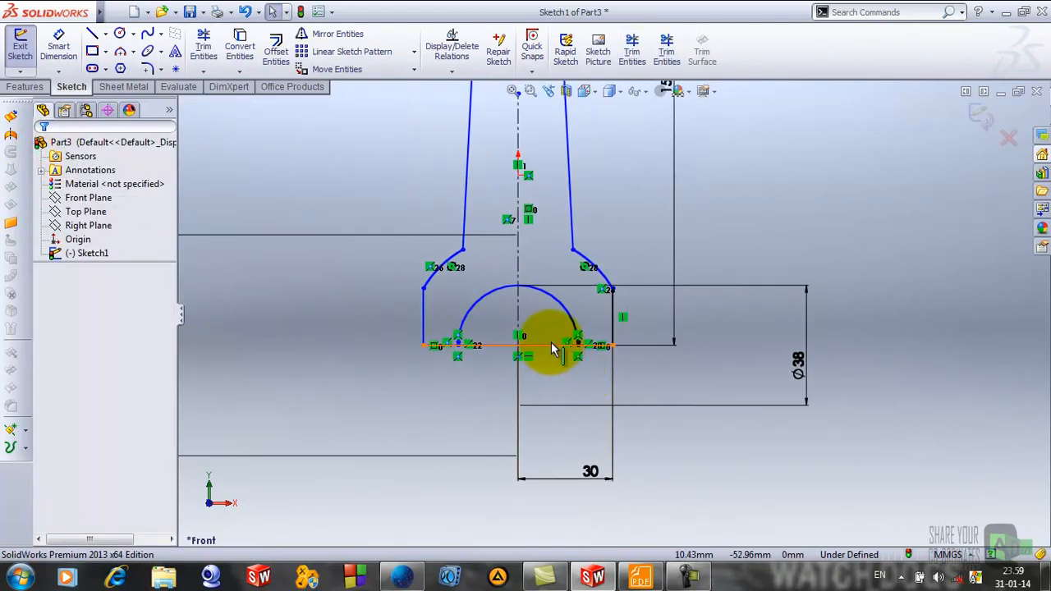
{"action": "left_click", "coordinate": [239, 43]}
{"action": "left_click", "coordinate": [60, 151]}
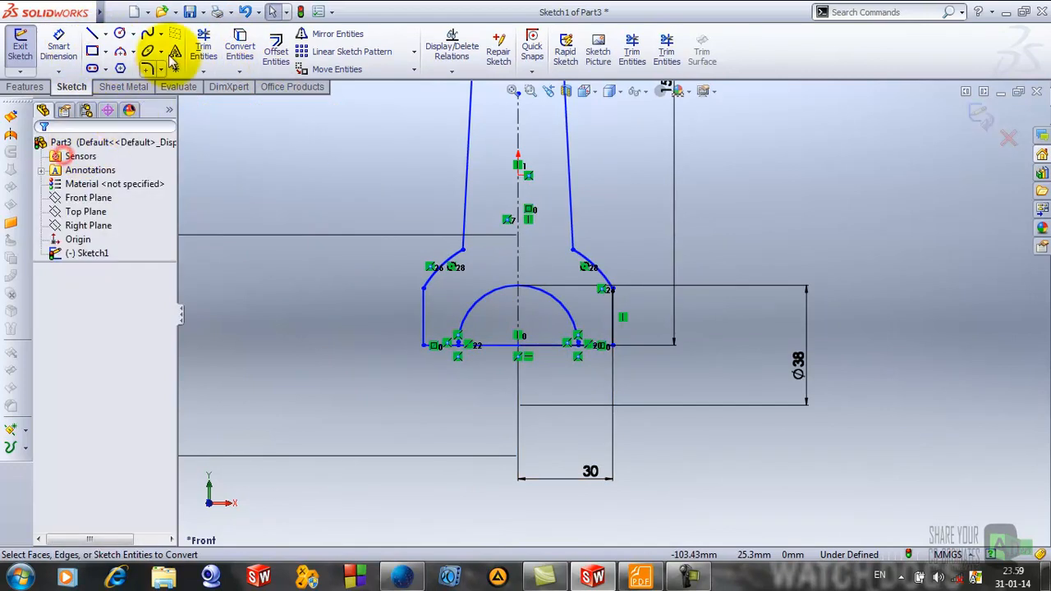
{"action": "left_click", "coordinate": [203, 47]}
{"action": "mouse_move", "coordinate": [575, 341]}
{"action": "left_mouse_down"}
{"action": "mouse_move", "coordinate": [549, 362]}
{"action": "mouse_move", "coordinate": [496, 355]}
{"action": "left_mouse_up"}
{"action": "scroll", "coordinate": [575, 359], "scroll_direction": "down", "scroll_amount": 3}
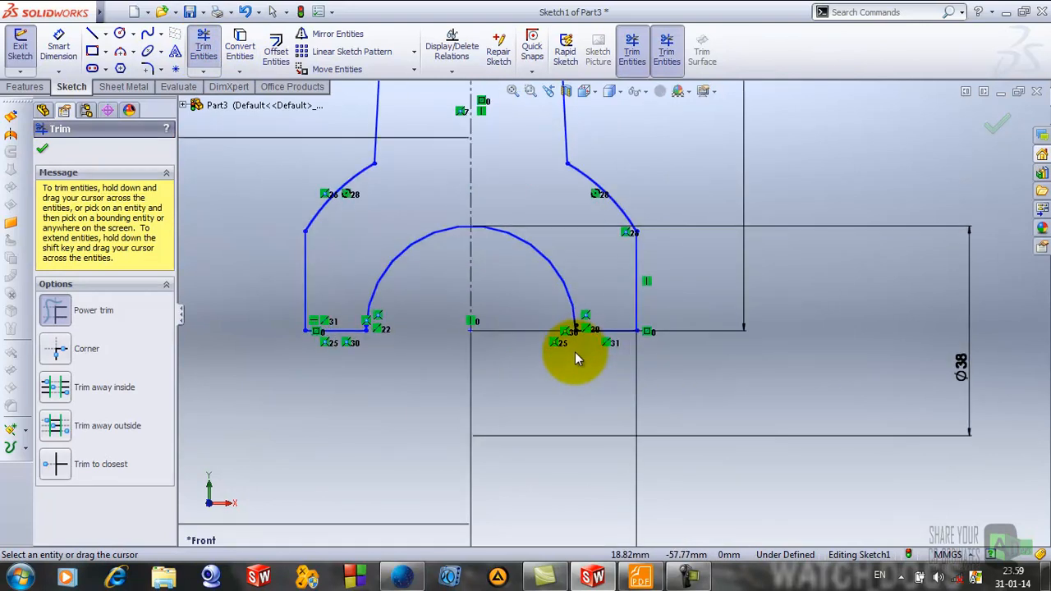
{"action": "left_click", "coordinate": [43, 150]}
Step: Examine the front view of the PDF drawing in Foxit Reader for the side fillet radii, and return to the SolidWorks sketch
{"action": "scroll", "coordinate": [704, 340], "scroll_direction": "up", "scroll_amount": 3}
{"action": "scroll", "coordinate": [704, 340], "scroll_direction": "up", "scroll_amount": 2}
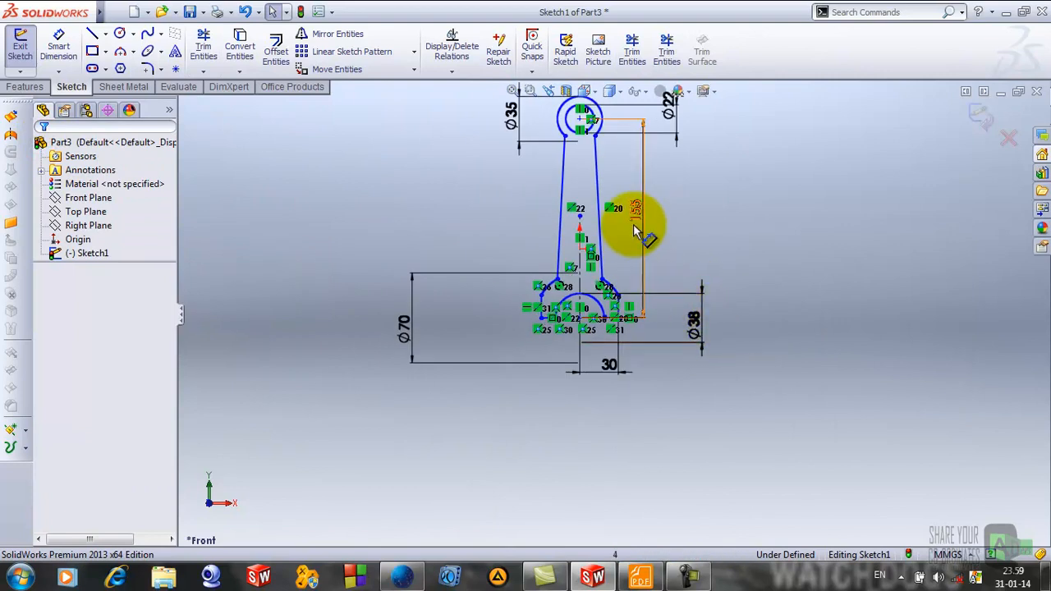
{"action": "scroll", "coordinate": [646, 216], "scroll_direction": "up", "scroll_amount": 1}
{"action": "left_click", "coordinate": [657, 575]}
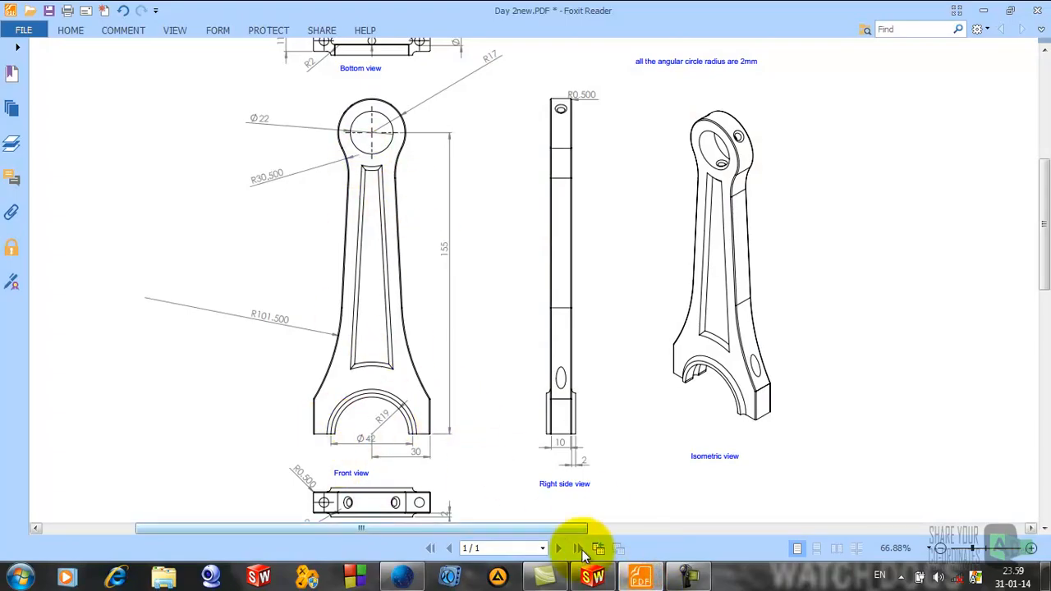
{"action": "left_click", "coordinate": [593, 577]}
{"action": "scroll", "coordinate": [608, 271], "scroll_direction": "down", "scroll_amount": 2}
{"action": "left_click", "coordinate": [649, 575]}
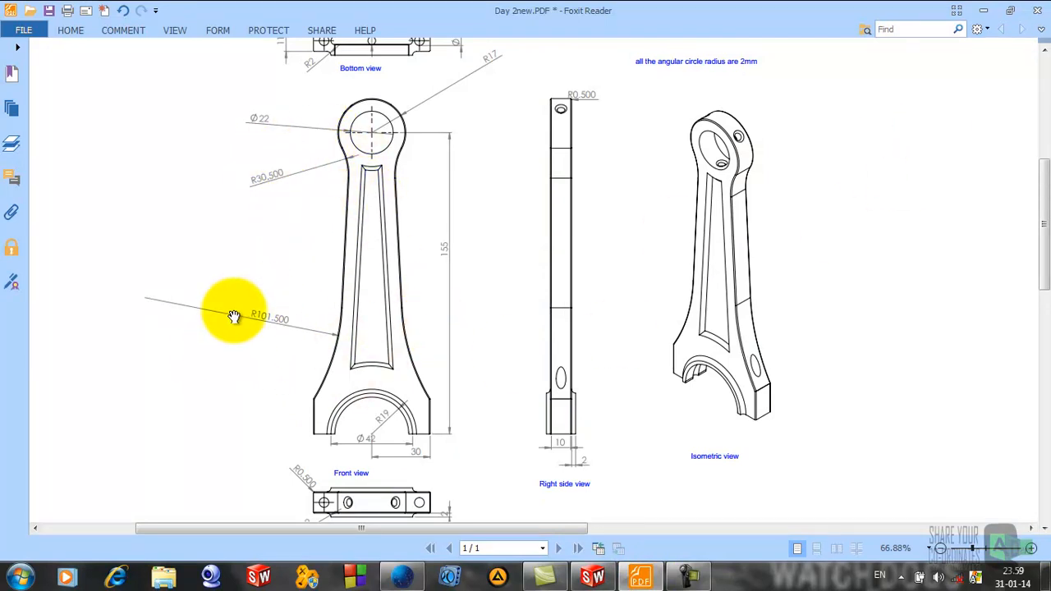
{"action": "left_click", "coordinate": [983, 10]}
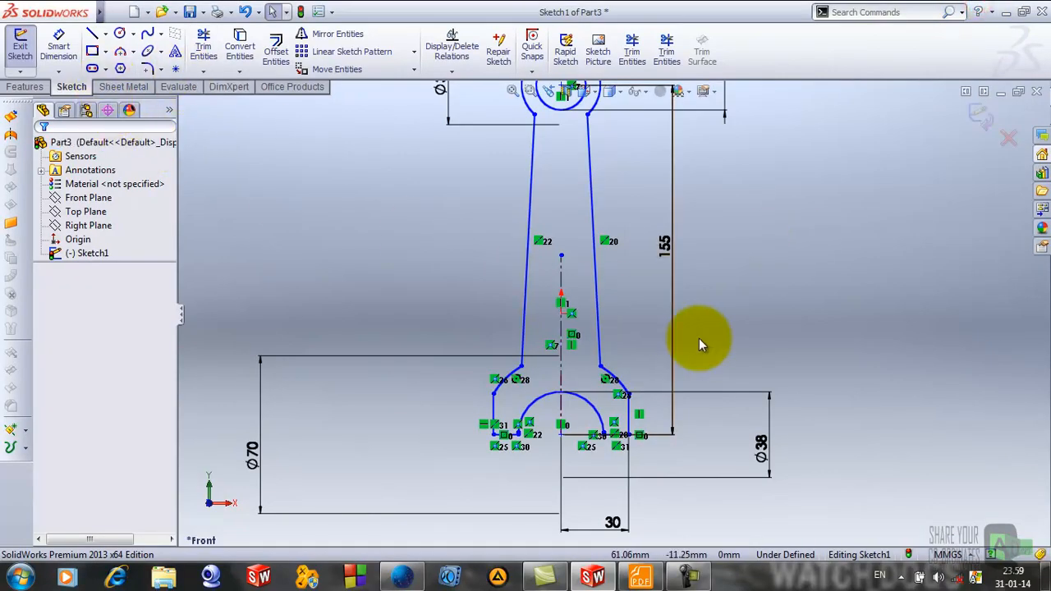
{"action": "scroll", "coordinate": [699, 338], "scroll_direction": "up", "scroll_amount": 2}
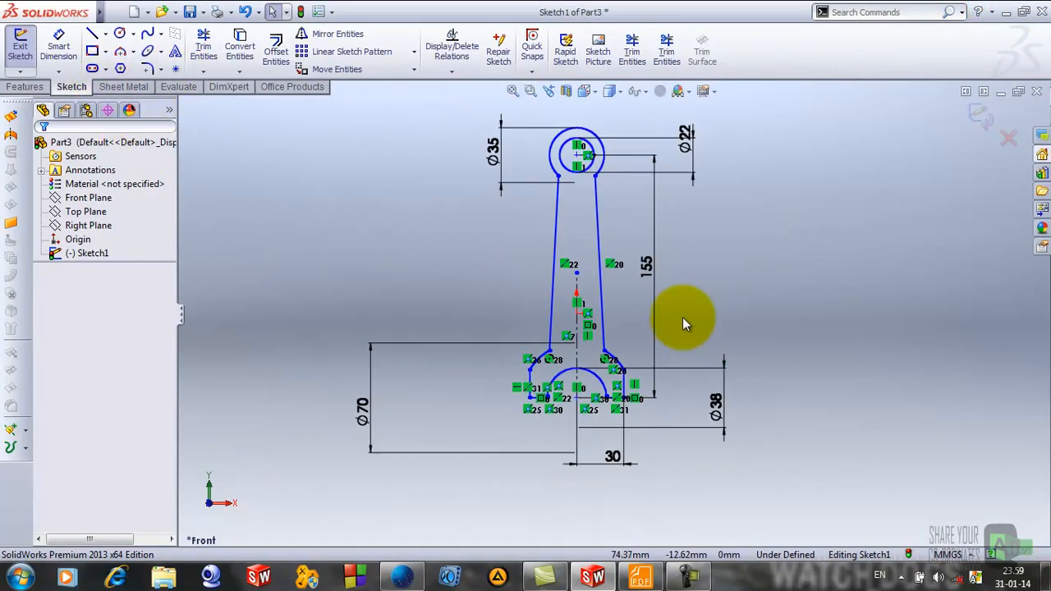
Step: Fillet both corners where the slanted side lines meet the 70 mm arcs with a 101 mm radius
{"action": "left_click", "coordinate": [149, 68]}
{"action": "scroll", "coordinate": [554, 355], "scroll_direction": "down", "scroll_amount": 3}
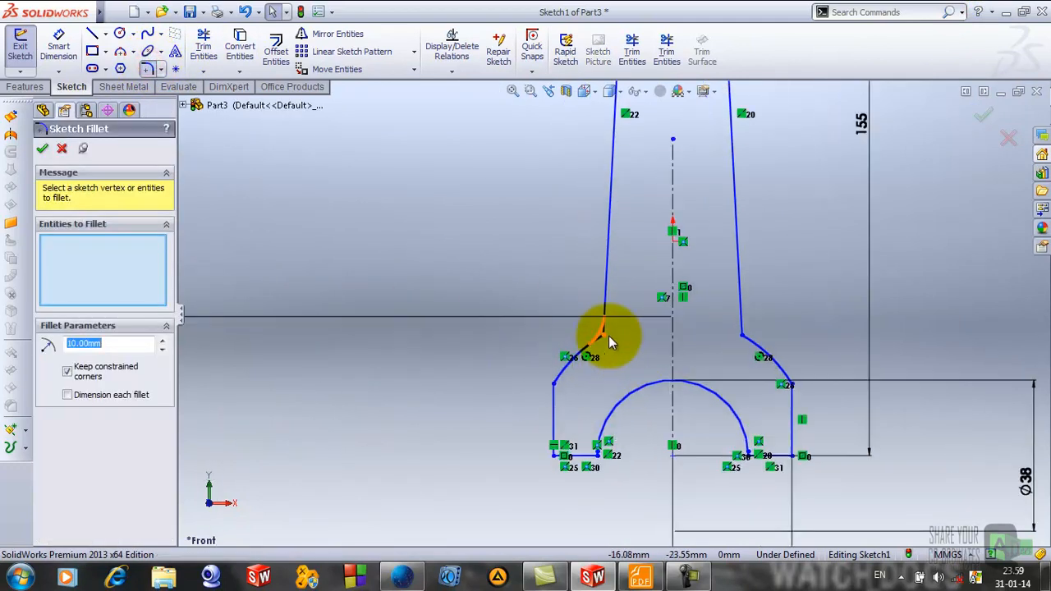
{"action": "scroll", "coordinate": [609, 336], "scroll_direction": "down", "scroll_amount": 2}
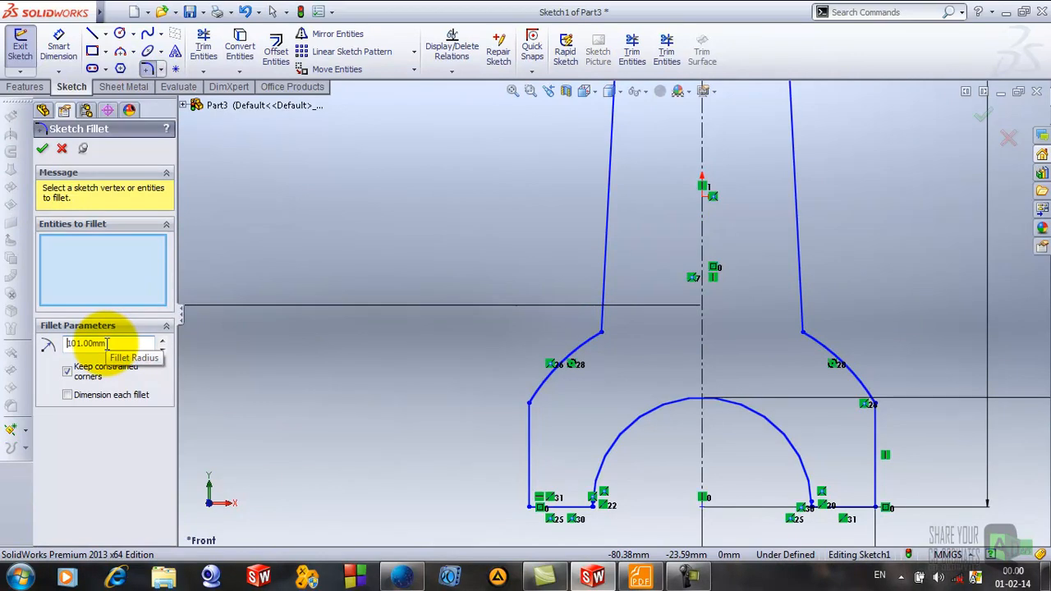
{"action": "left_click", "coordinate": [608, 335]}
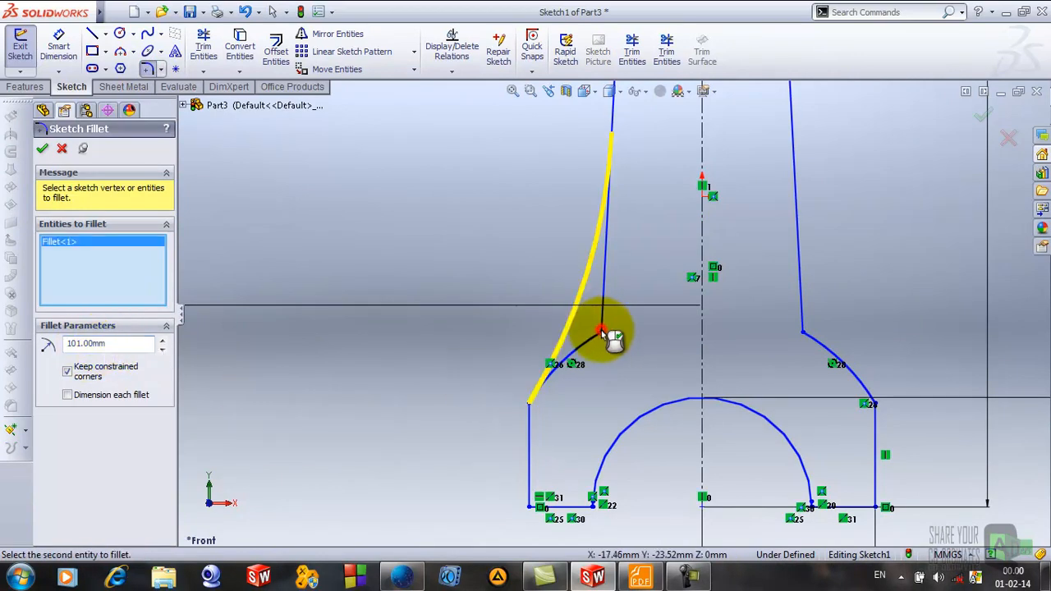
{"action": "scroll", "coordinate": [608, 335], "scroll_direction": "up", "scroll_amount": 2}
{"action": "scroll", "coordinate": [814, 359], "scroll_direction": "down", "scroll_amount": 3}
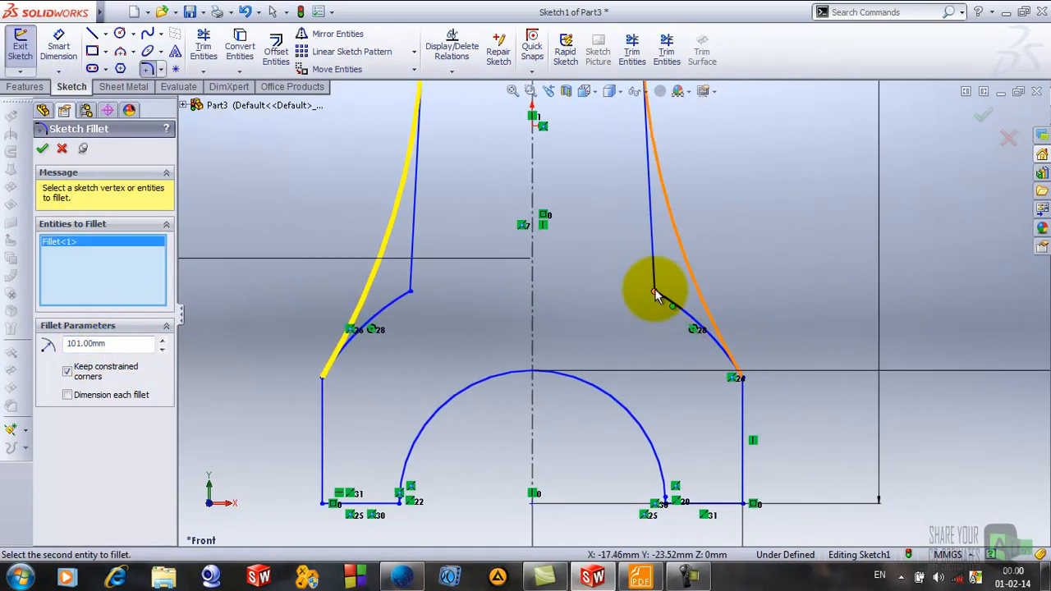
{"action": "left_click", "coordinate": [654, 293]}
{"action": "left_click", "coordinate": [42, 149]}
Step: Fillet both corners where the slanted side lines meet the 35 mm circle with a 30 mm radius, checking it against the PDF drawing
{"action": "scroll", "coordinate": [298, 287], "scroll_direction": "up", "scroll_amount": 5}
{"action": "scroll", "coordinate": [615, 216], "scroll_direction": "down", "scroll_amount": 4}
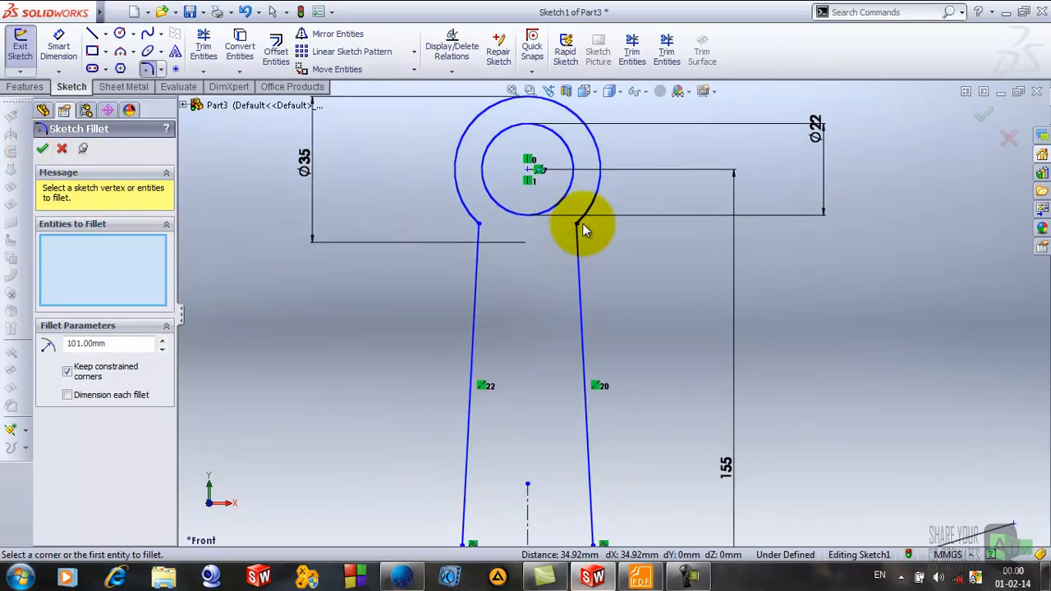
{"action": "left_click_drag", "start_coordinate": [125, 346], "coordinate": [68, 346]}
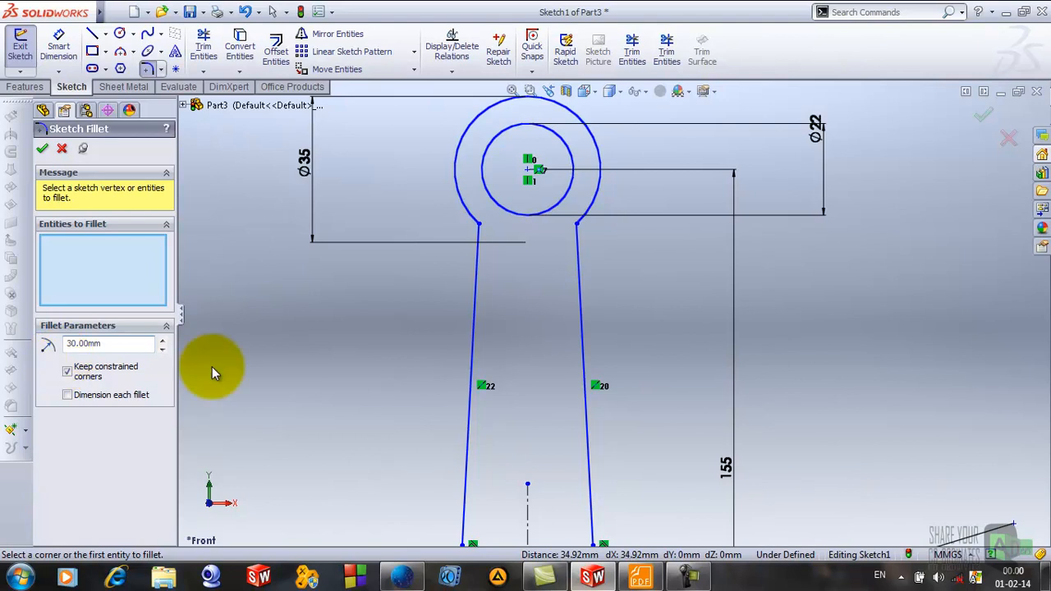
{"action": "left_click", "coordinate": [641, 577]}
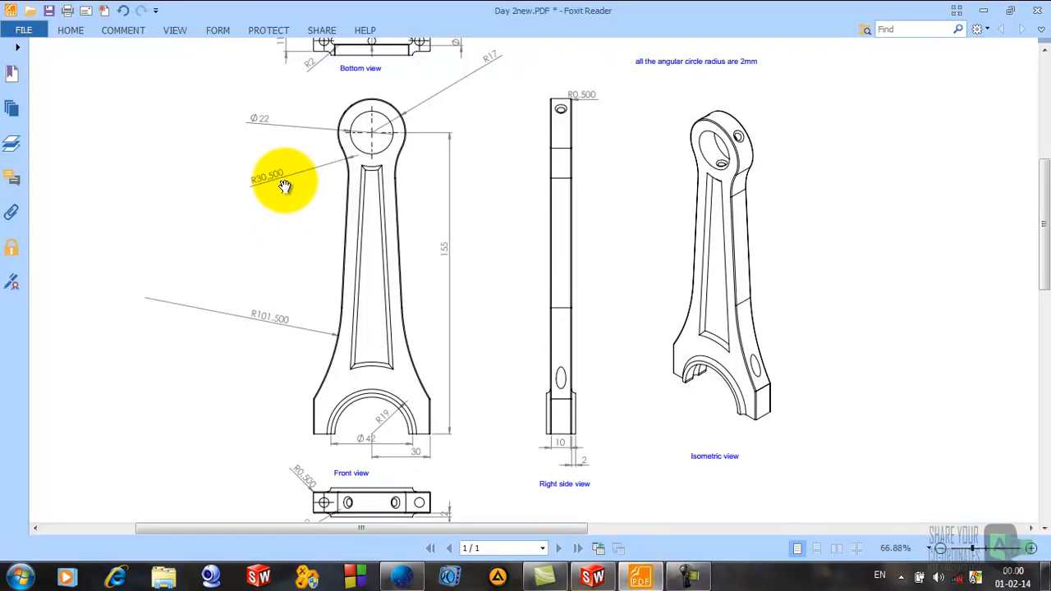
{"action": "left_click", "coordinate": [593, 578]}
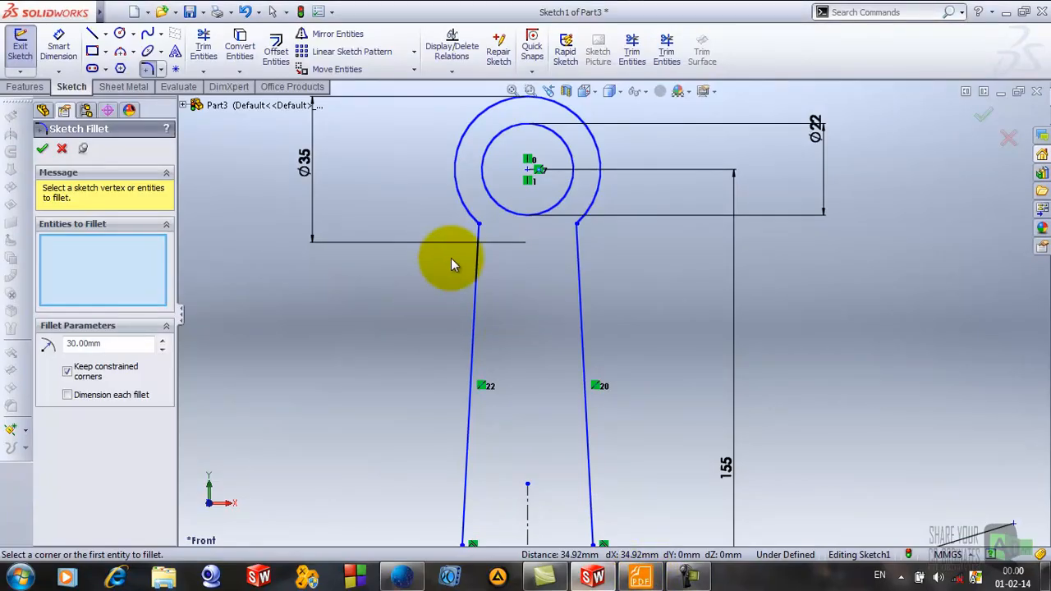
{"action": "left_click", "coordinate": [478, 225]}
{"action": "left_click", "coordinate": [590, 234]}
{"action": "left_click", "coordinate": [42, 149]}
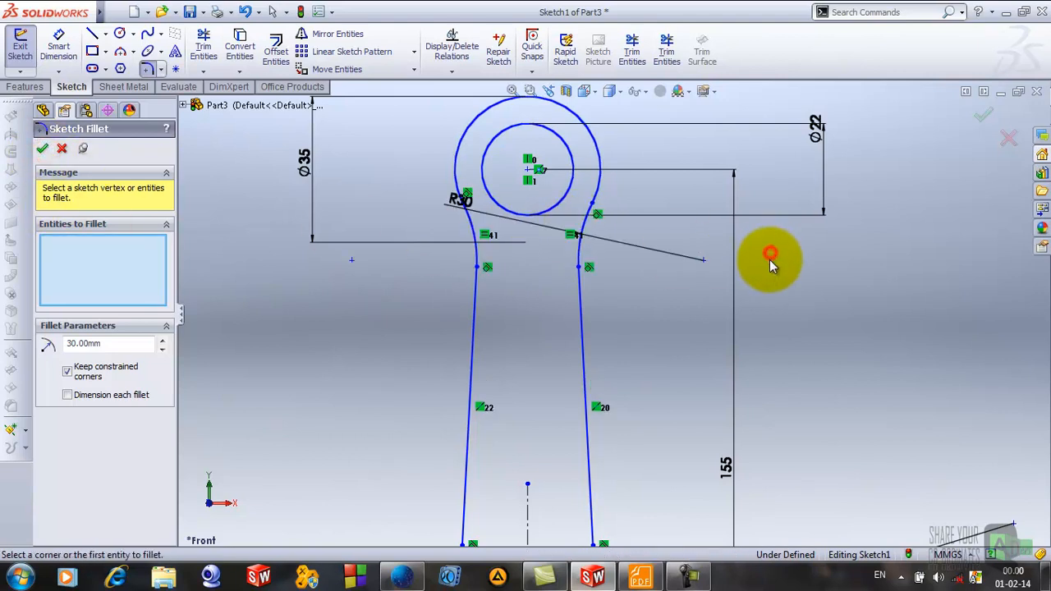
Step: Finish the Sketch Fillet command and exit the front profile sketch
{"action": "scroll", "coordinate": [766, 307], "scroll_direction": "up", "scroll_amount": 5}
{"action": "scroll", "coordinate": [723, 436], "scroll_direction": "down", "scroll_amount": 2}
{"action": "scroll", "coordinate": [633, 186], "scroll_direction": "down", "scroll_amount": 3}
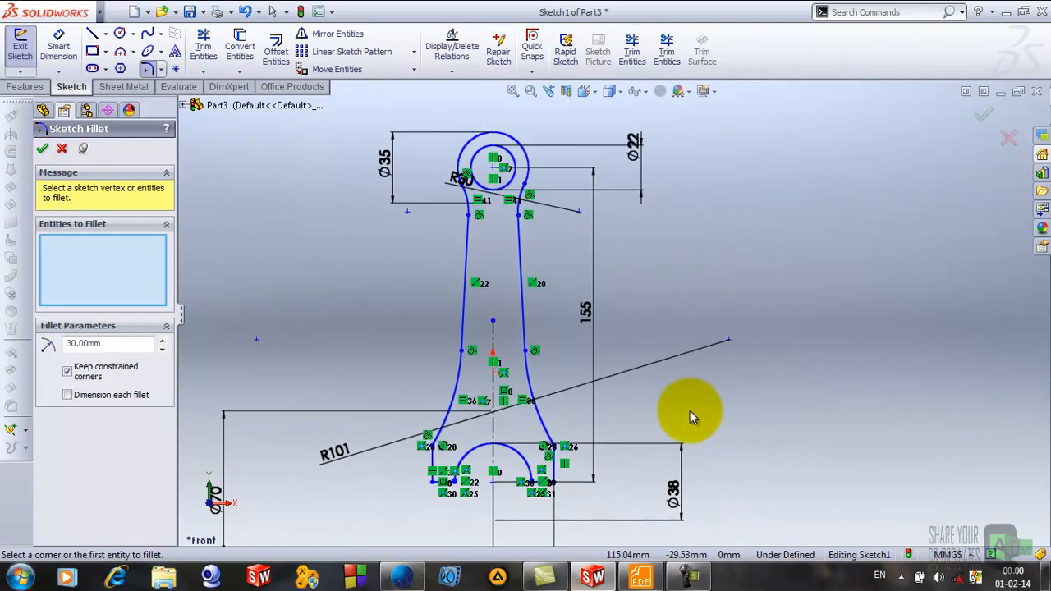
{"action": "scroll", "coordinate": [639, 348], "scroll_direction": "up", "scroll_amount": 6}
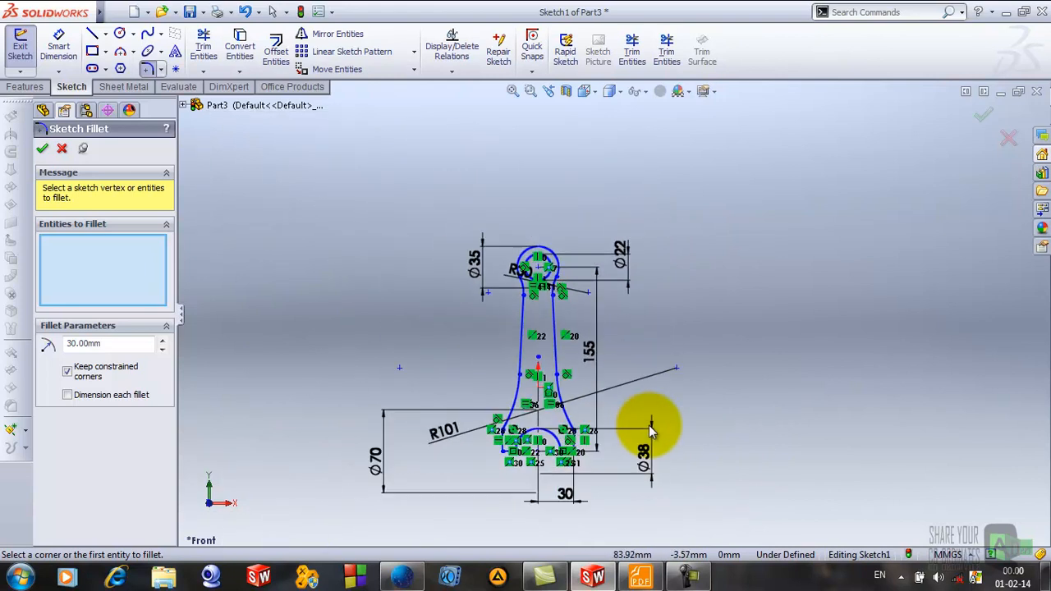
{"action": "scroll", "coordinate": [645, 425], "scroll_direction": "down", "scroll_amount": 5}
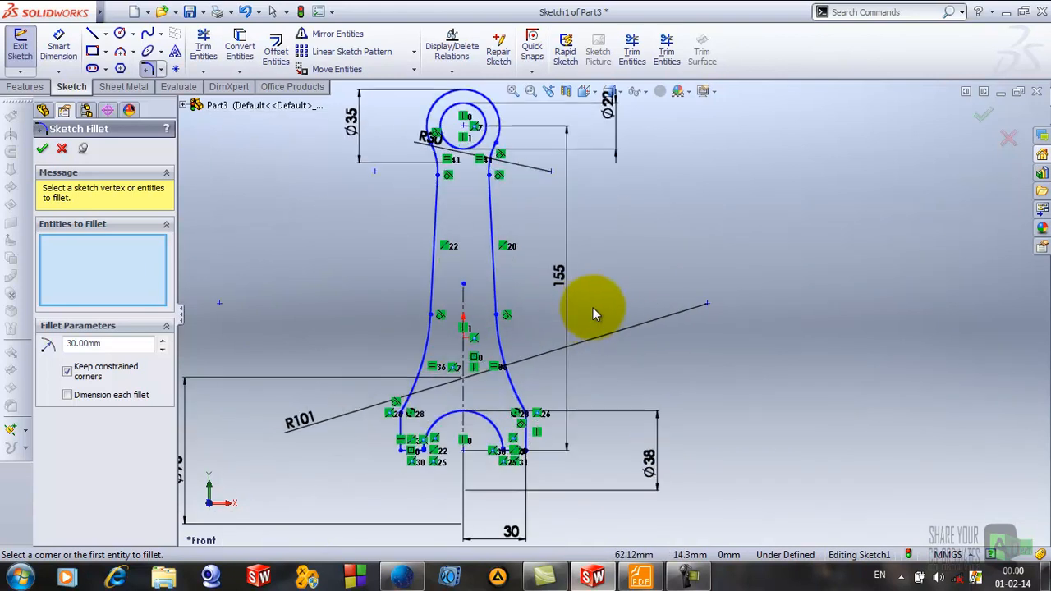
{"action": "scroll", "coordinate": [538, 213], "scroll_direction": "down", "scroll_amount": 2}
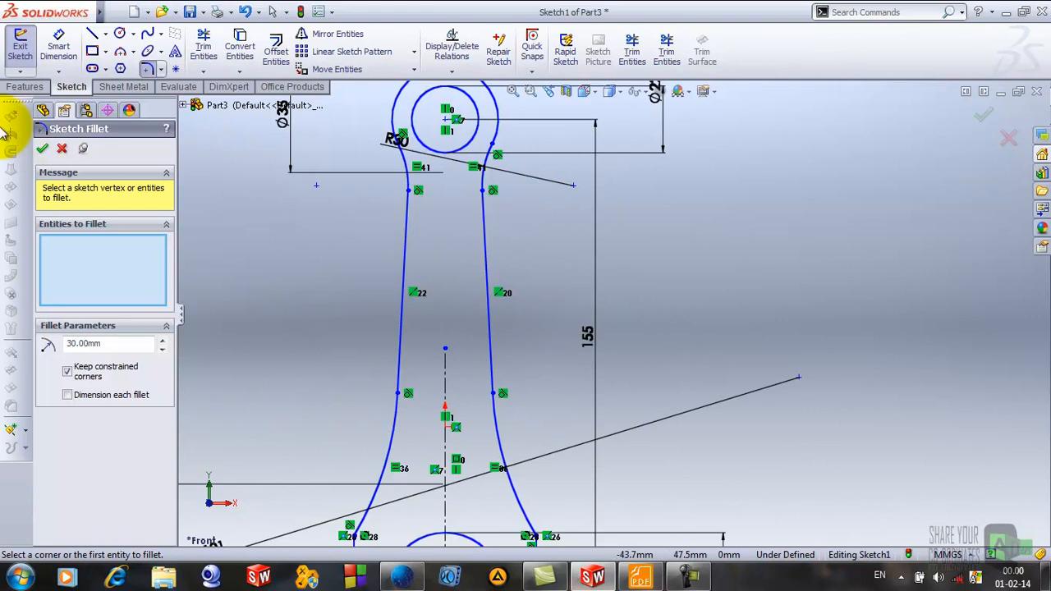
{"action": "left_click", "coordinate": [42, 148]}
{"action": "scroll", "coordinate": [556, 353], "scroll_direction": "up", "scroll_amount": 5}
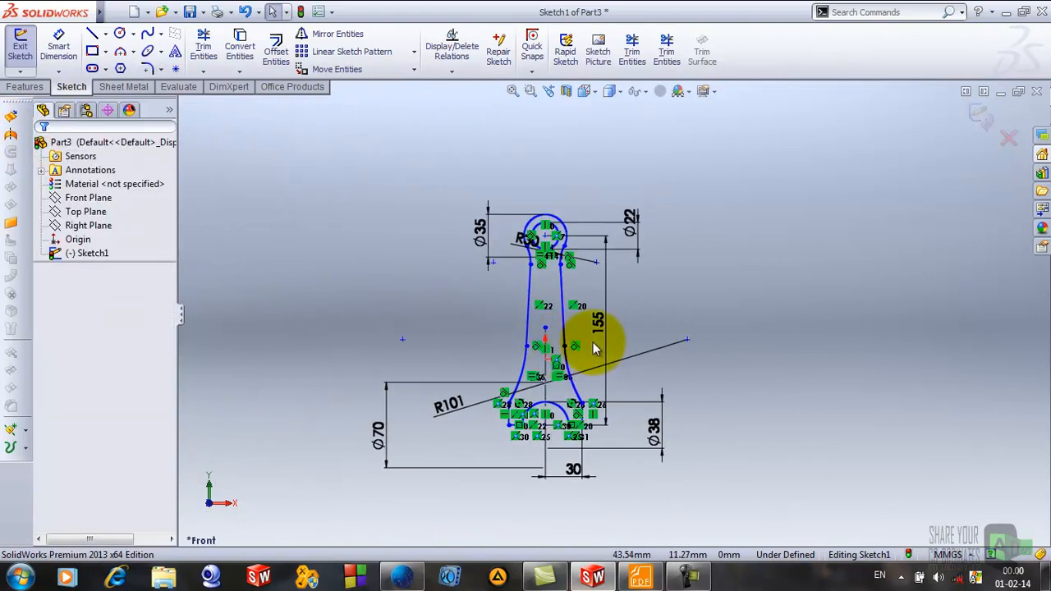
{"action": "left_click", "coordinate": [21, 48]}
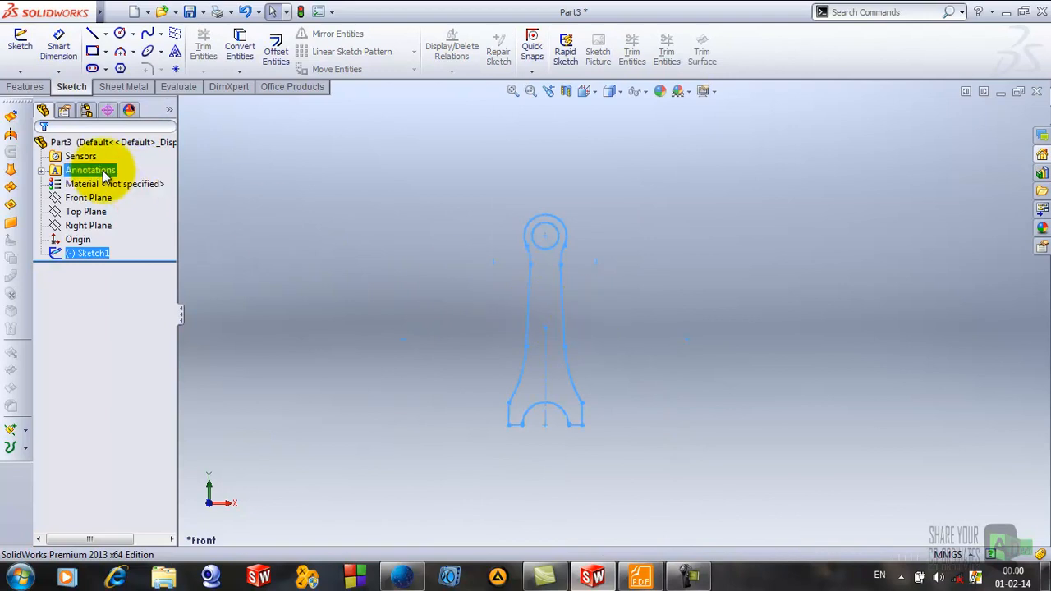
Step: Extrude the rod region around the 22 mm hole as a boss, 5.5 mm blind in each of the two directions
{"action": "left_click", "coordinate": [27, 86]}
{"action": "left_click", "coordinate": [27, 49]}
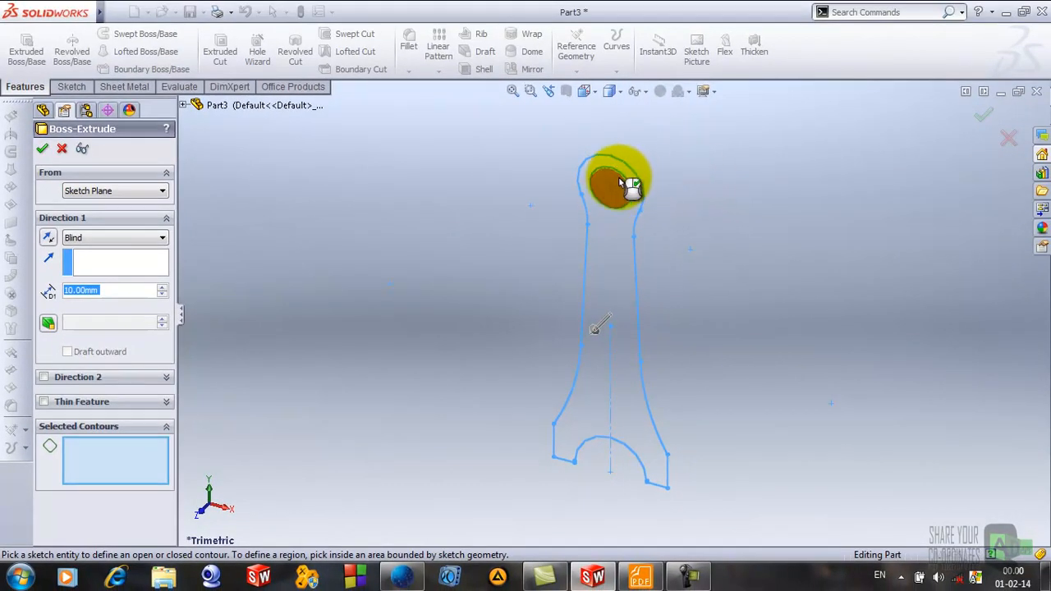
{"action": "left_click", "coordinate": [630, 232]}
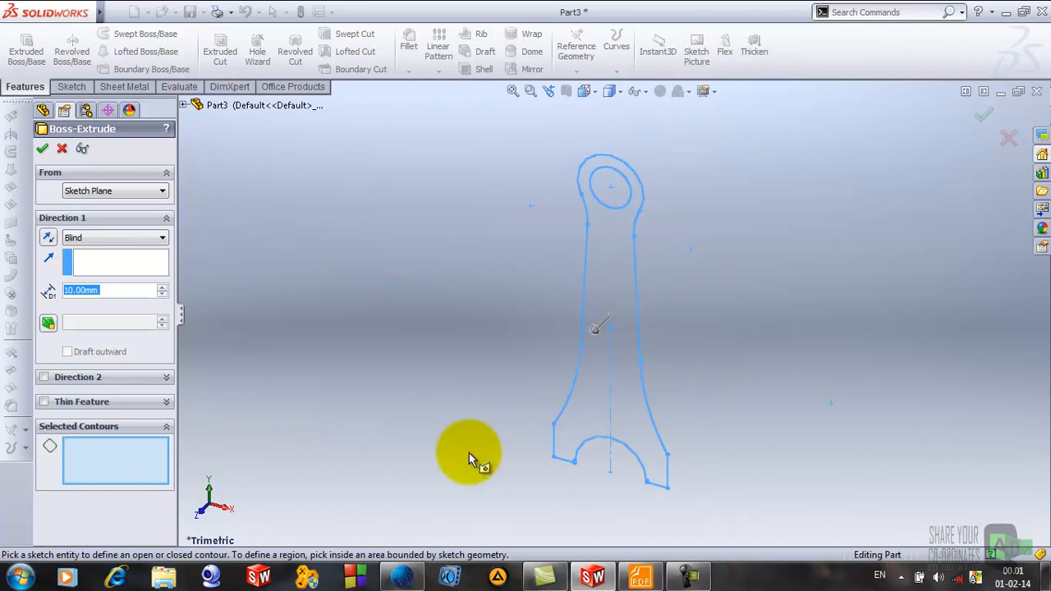
{"action": "left_click", "coordinate": [609, 384]}
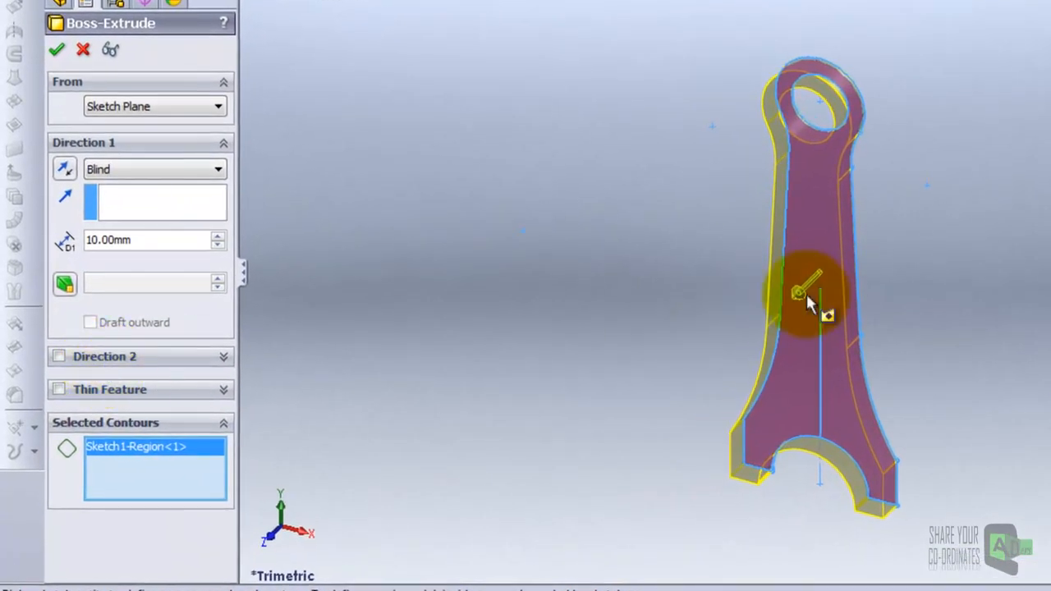
{"action": "left_click", "coordinate": [149, 239]}
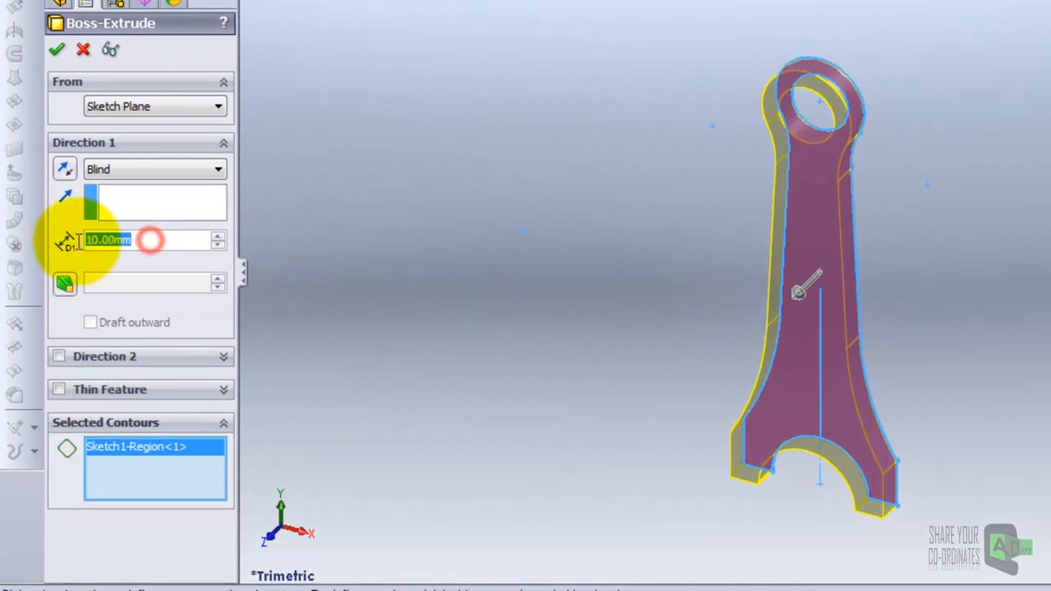
{"action": "type", "text": "5.5"}
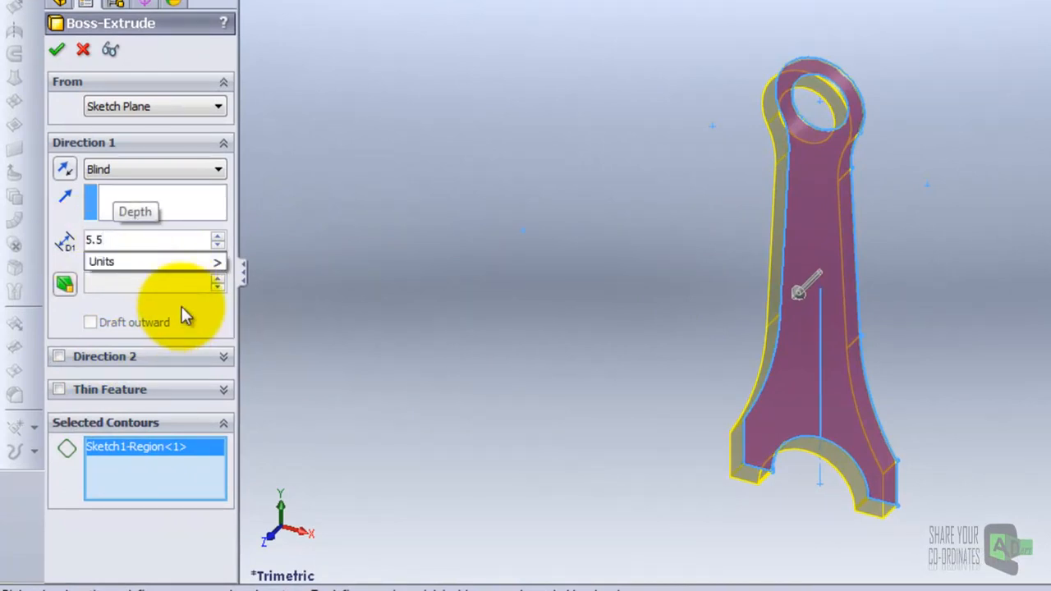
{"action": "left_click", "coordinate": [181, 307]}
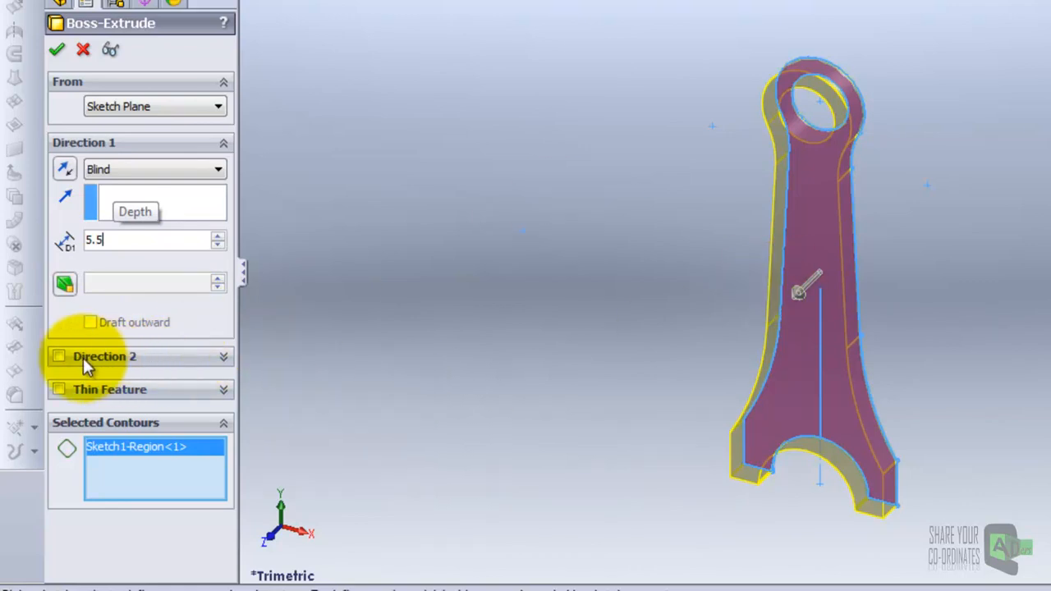
{"action": "left_click", "coordinate": [58, 357]}
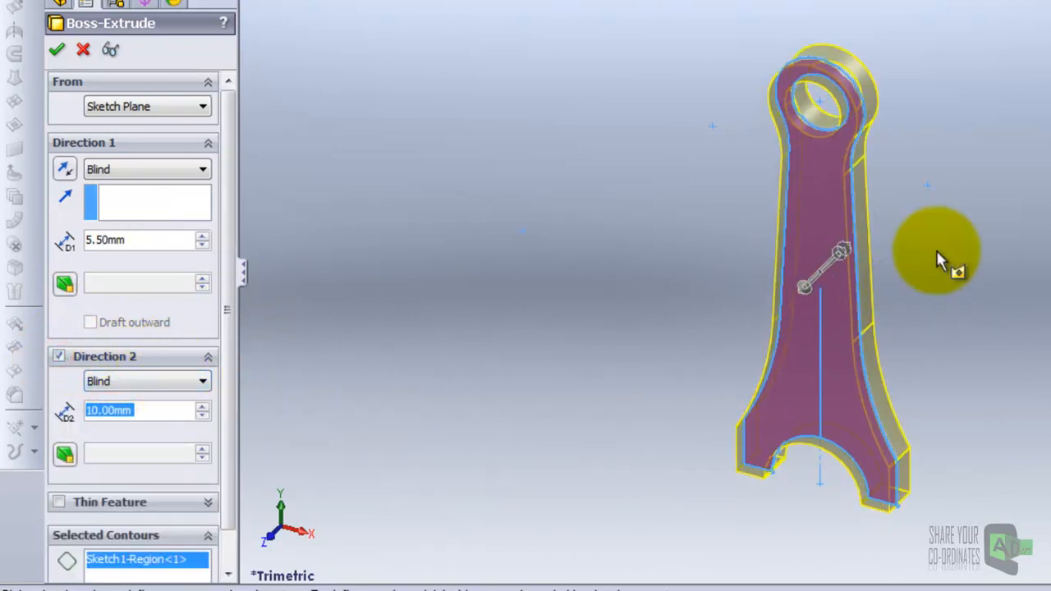
{"action": "type", "text": "5.5"}
{"action": "key", "text": "Return"}
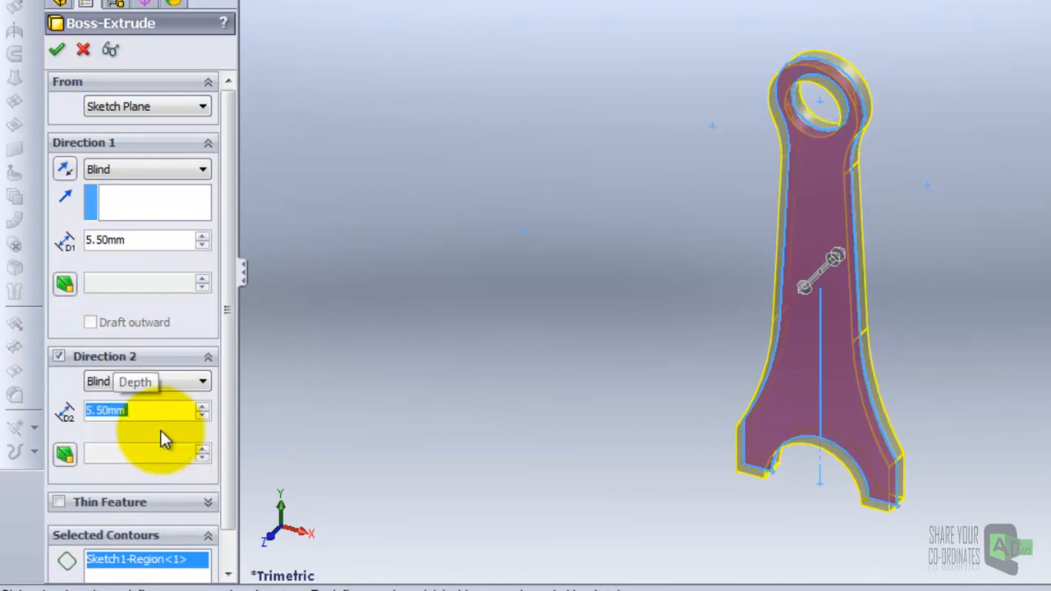
{"action": "left_click", "coordinate": [57, 49]}
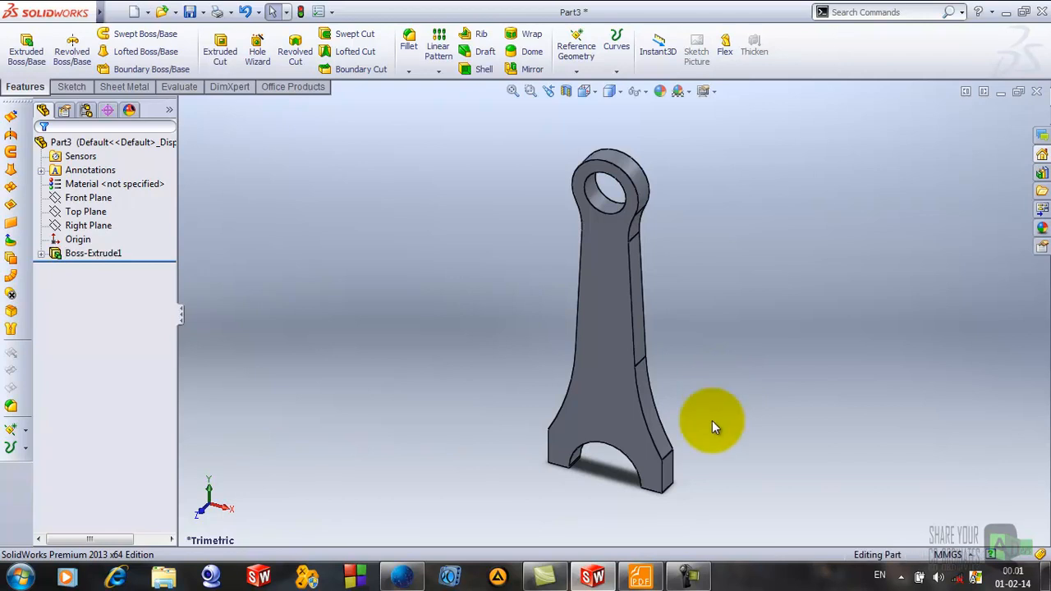
Step: Examine the thickness, rim and recess details in the connecting rod views of the PDF drawing, and return to SolidWorks
{"action": "left_click", "coordinate": [640, 577]}
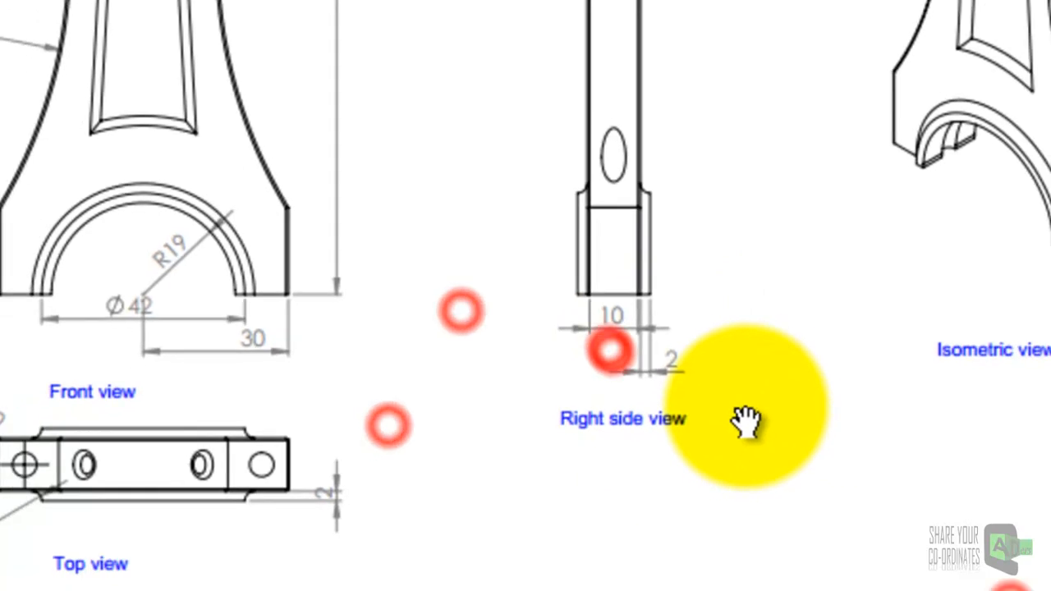
{"action": "scroll", "coordinate": [773, 438], "scroll_direction": "up", "scroll_amount": 3}
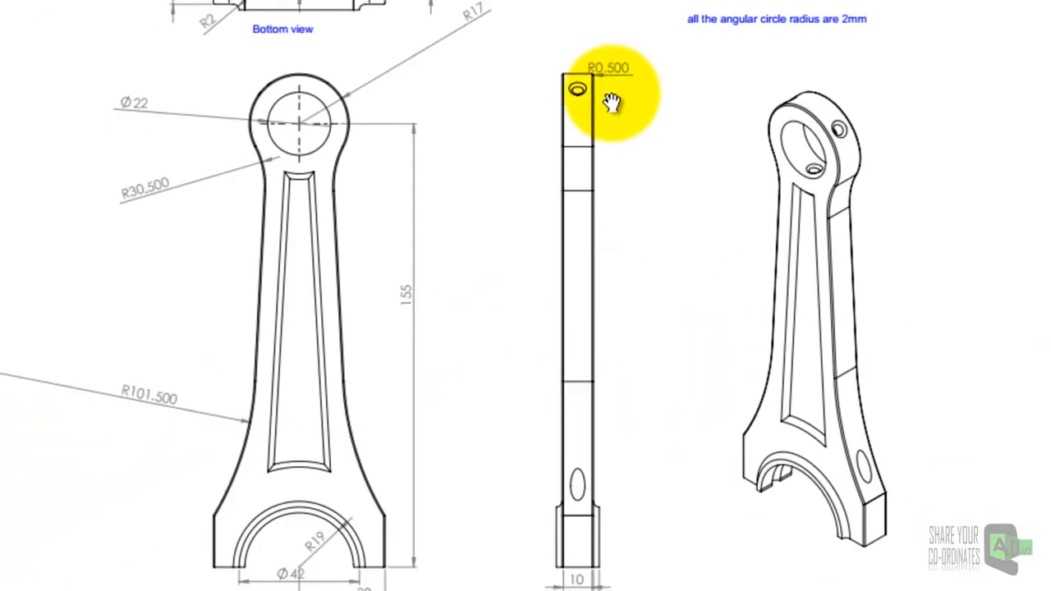
{"action": "scroll", "coordinate": [626, 82], "scroll_direction": "up", "scroll_amount": 3}
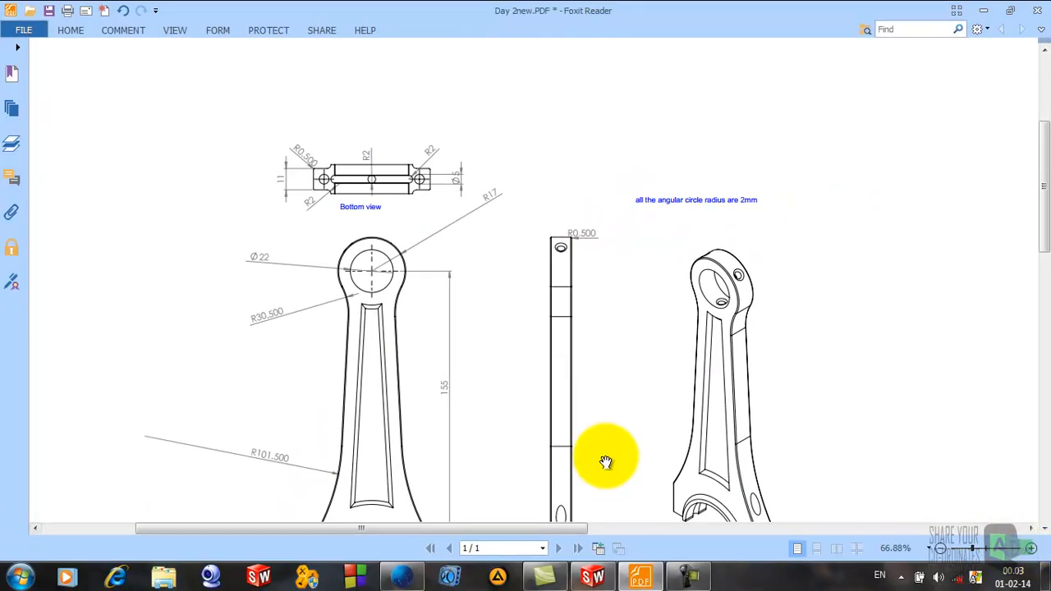
{"action": "scroll", "coordinate": [604, 456], "scroll_direction": "down", "scroll_amount": 5}
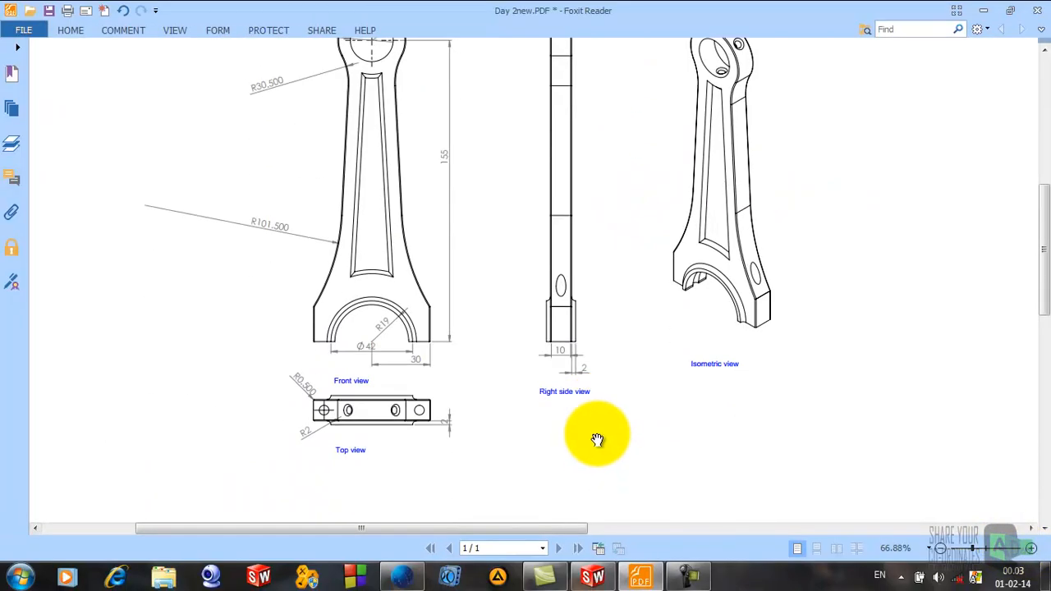
{"action": "scroll", "coordinate": [582, 370], "scroll_direction": "down", "scroll_amount": 1}
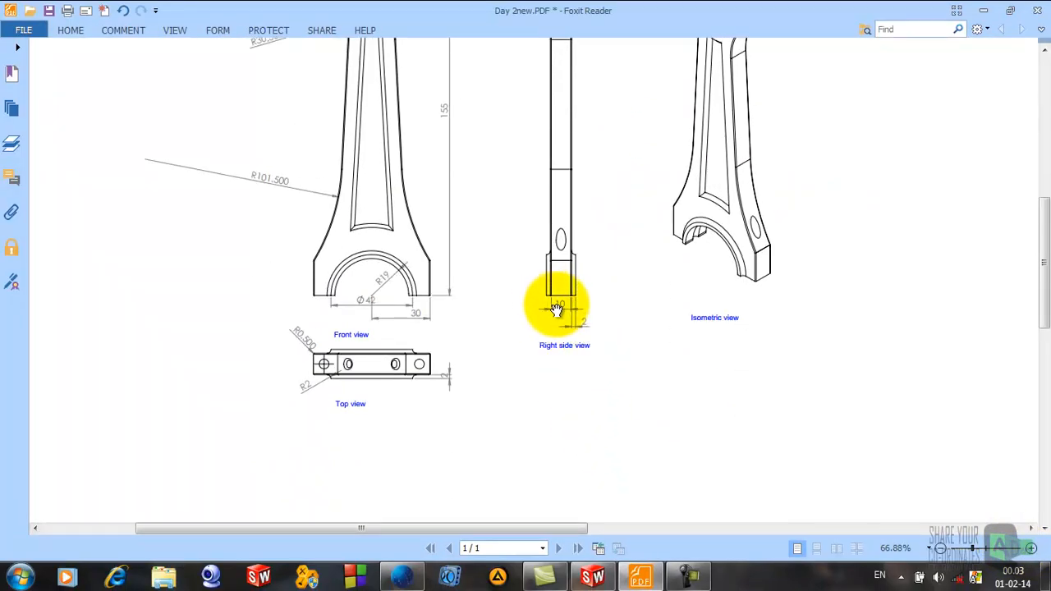
{"action": "scroll", "coordinate": [575, 189], "scroll_direction": "up", "scroll_amount": 4}
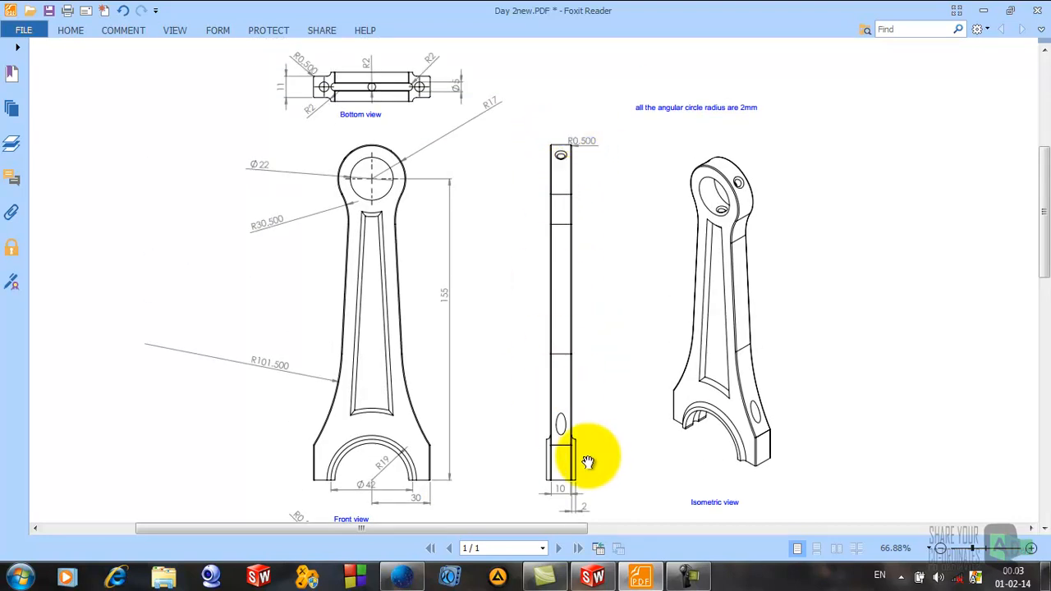
{"action": "scroll", "coordinate": [588, 485], "scroll_direction": "down", "scroll_amount": 1}
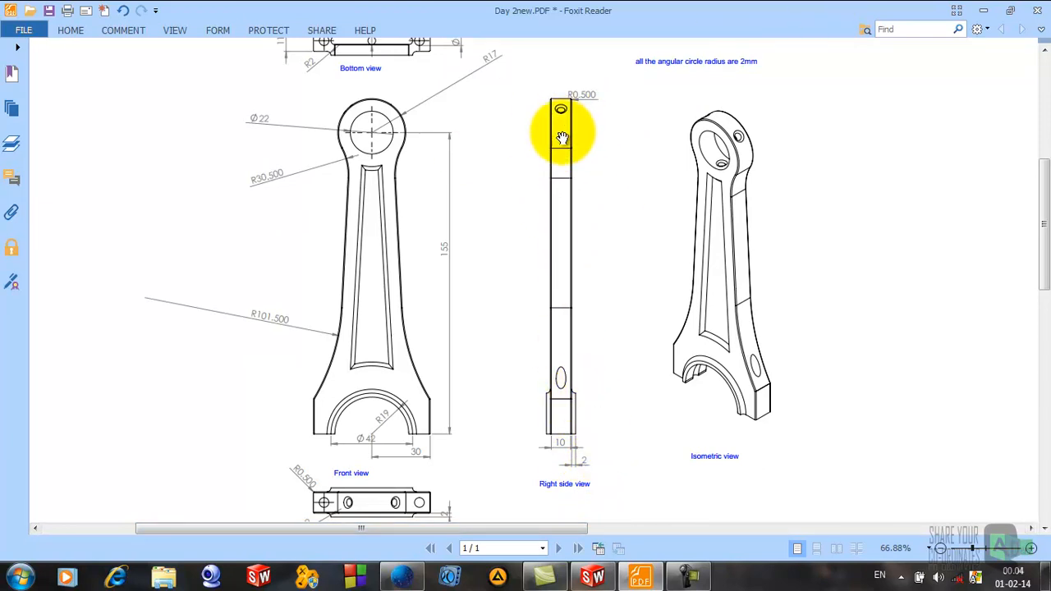
{"action": "left_click", "coordinate": [986, 12]}
{"action": "scroll", "coordinate": [588, 345], "scroll_direction": "up", "scroll_amount": 4}
{"action": "middle_click_drag", "start_coordinate": [620, 188], "coordinate": [593, 356]}
{"action": "left_click", "coordinate": [593, 355]}
{"action": "scroll", "coordinate": [567, 148], "scroll_direction": "down", "scroll_amount": 3}
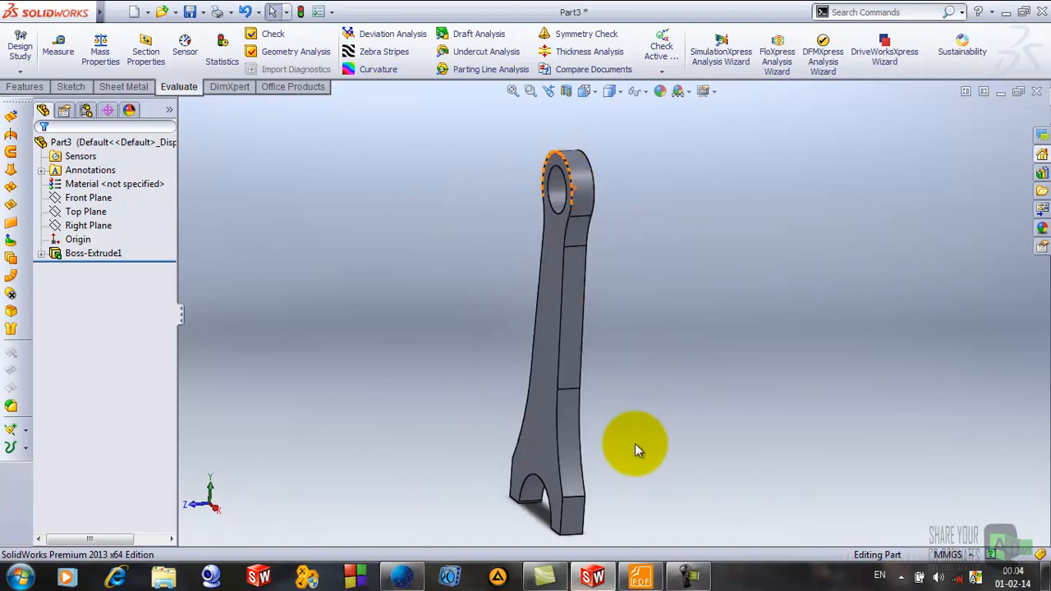
{"action": "scroll", "coordinate": [635, 436], "scroll_direction": "up", "scroll_amount": 2}
{"action": "middle_click_drag", "start_coordinate": [638, 449], "coordinate": [610, 429]}
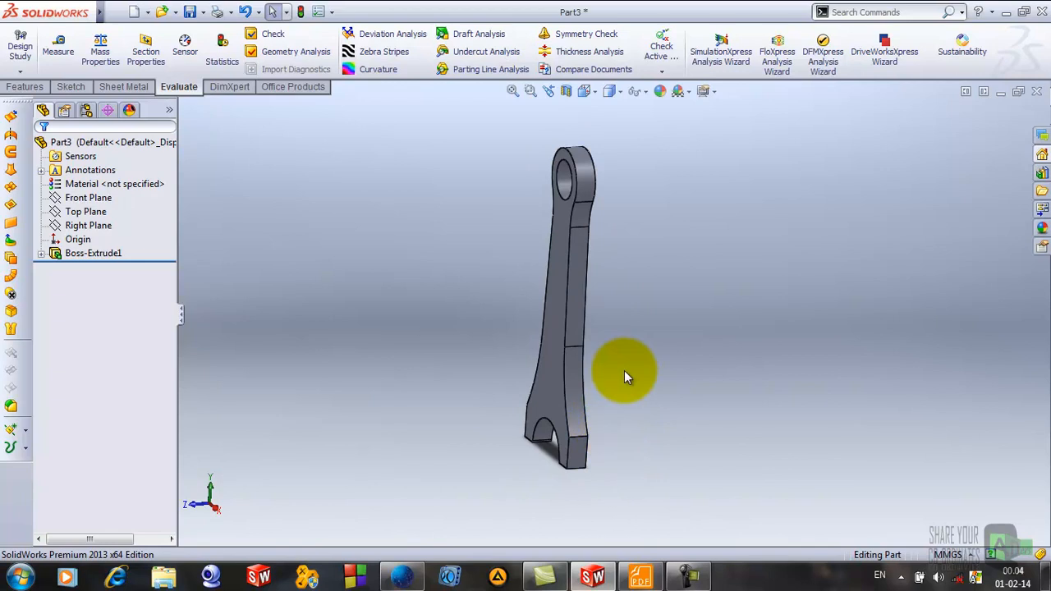
{"action": "left_click", "coordinate": [25, 87]}
{"action": "middle_click_drag", "start_coordinate": [622, 219], "coordinate": [663, 371]}
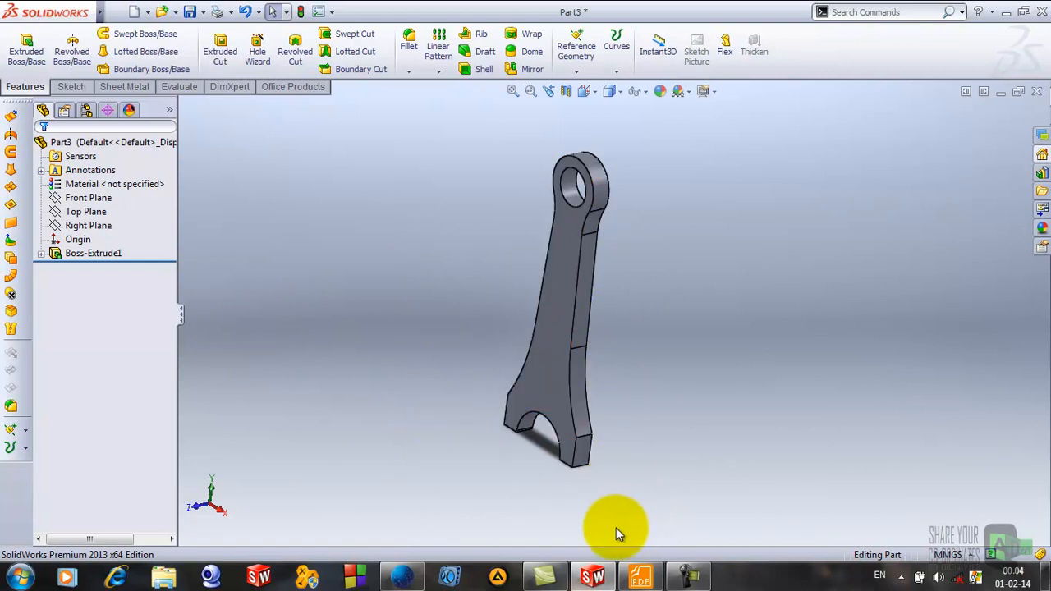
{"action": "mouse_move", "coordinate": [630, 582]}
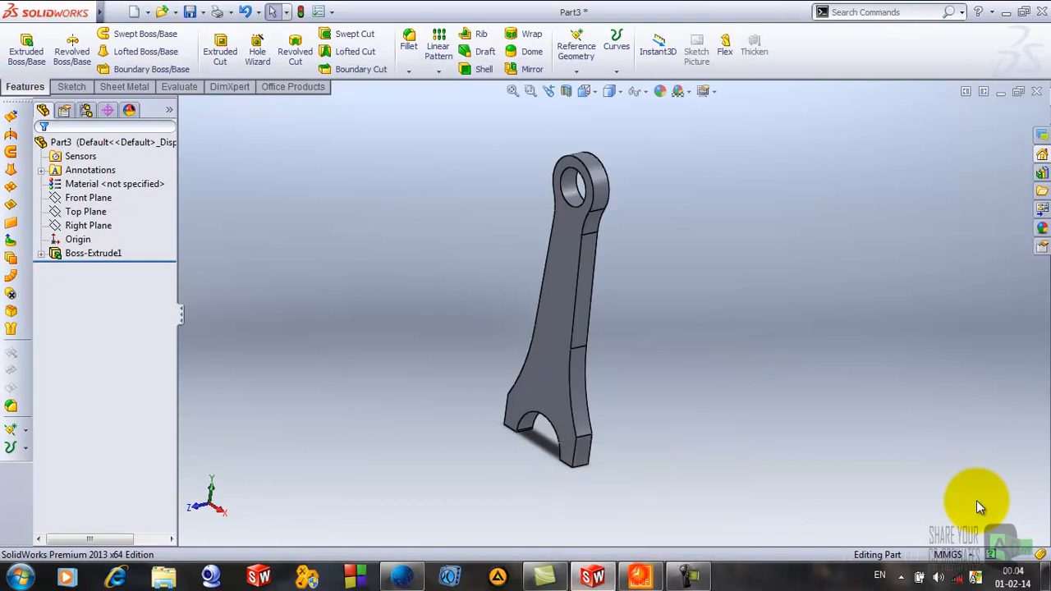
{"action": "left_click", "coordinate": [977, 501]}
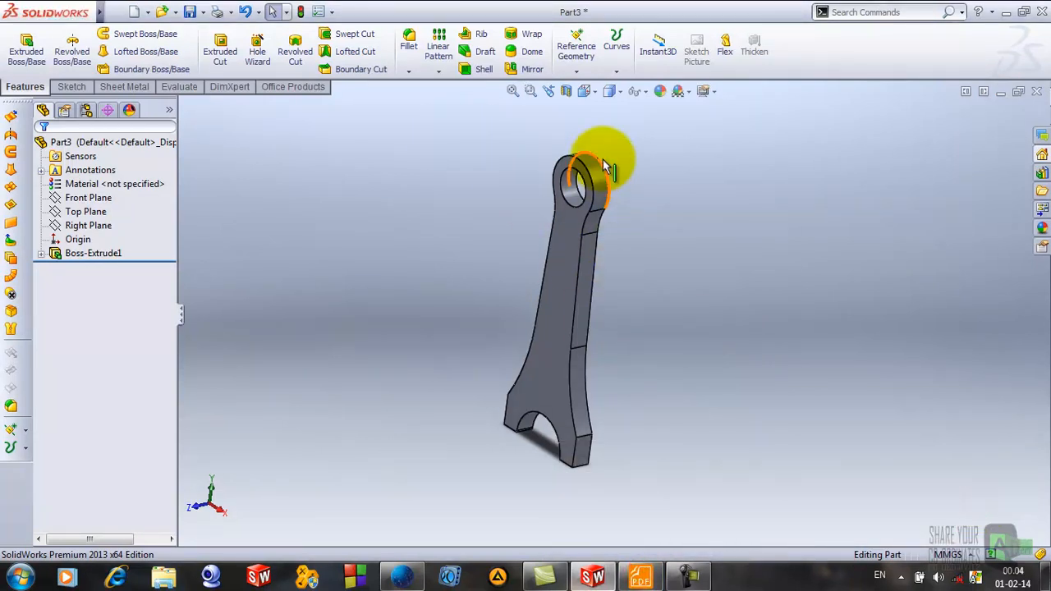
Step: Start a sketch on the rod's front face and orient the view to face it
{"action": "left_click", "coordinate": [555, 284]}
{"action": "left_click", "coordinate": [611, 230]}
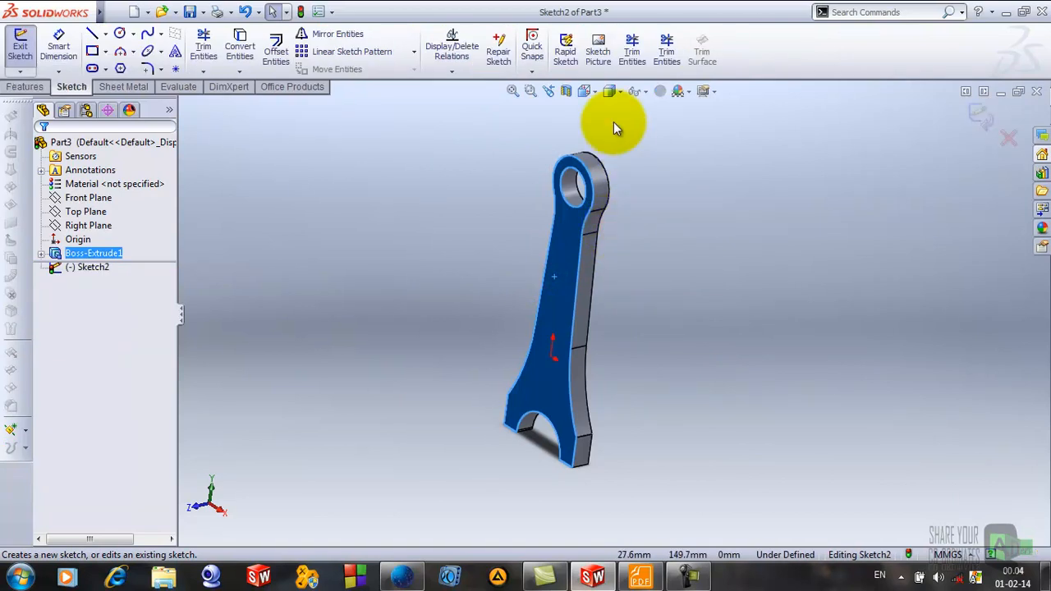
{"action": "left_click", "coordinate": [584, 91]}
{"action": "left_click", "coordinate": [638, 145]}
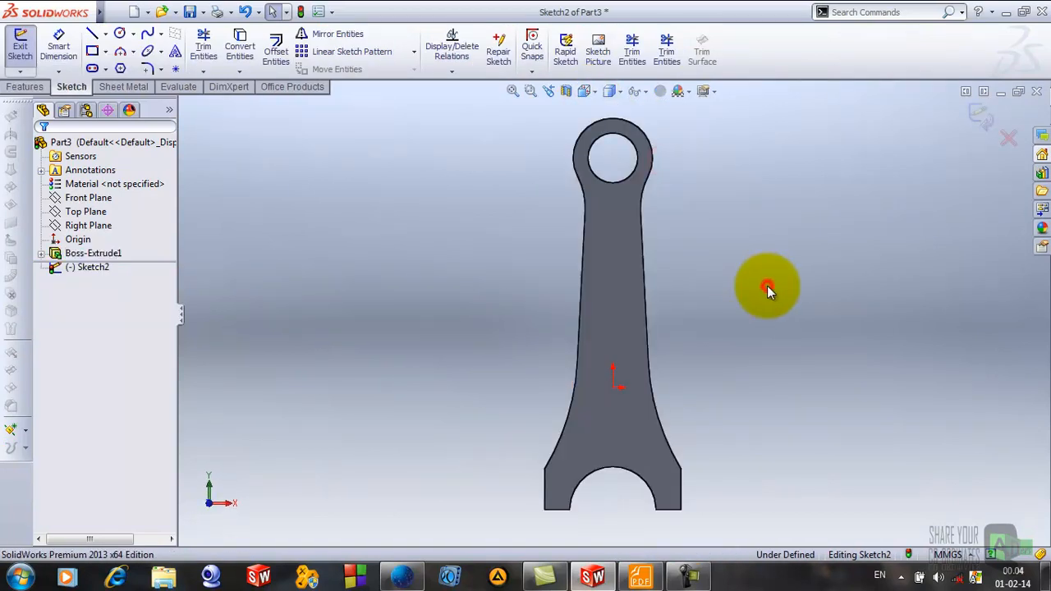
Step: Sketch a circle of 17.5 mm radius concentric with the 22 mm hole, matching the small end's outer edge
{"action": "scroll", "coordinate": [684, 240], "scroll_direction": "down", "scroll_amount": 2}
{"action": "scroll", "coordinate": [677, 233], "scroll_direction": "up", "scroll_amount": 1}
{"action": "scroll", "coordinate": [675, 225], "scroll_direction": "down", "scroll_amount": 3}
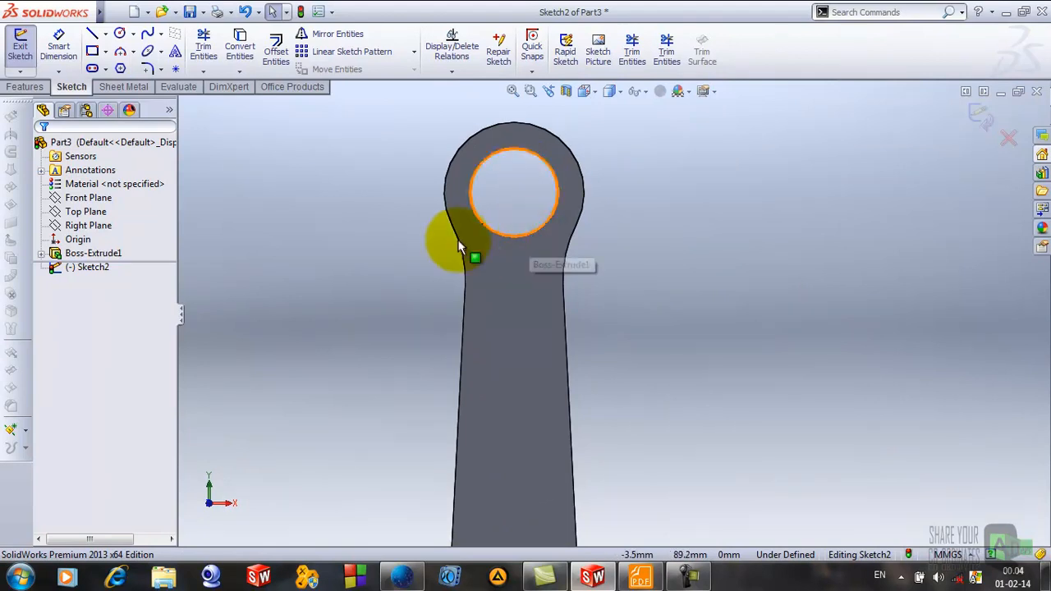
{"action": "left_click", "coordinate": [120, 33]}
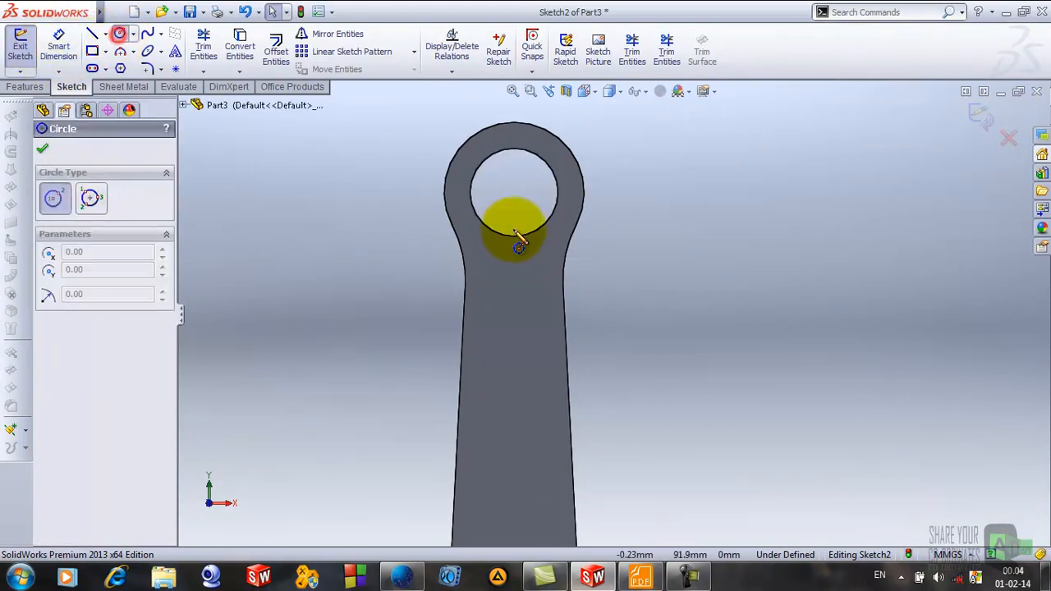
{"action": "mouse_move", "coordinate": [476, 193]}
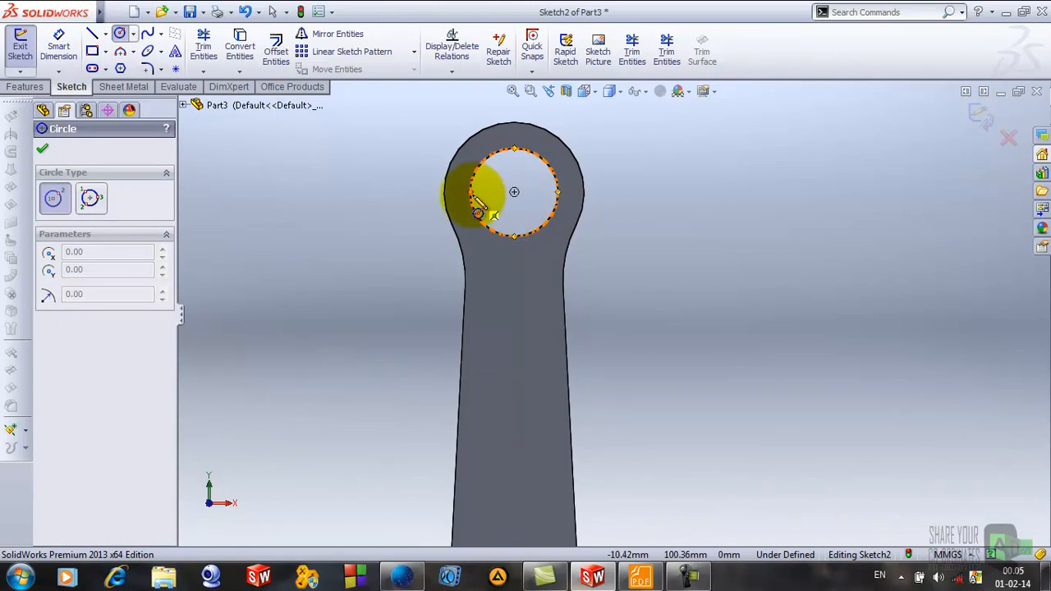
{"action": "left_click", "coordinate": [514, 192]}
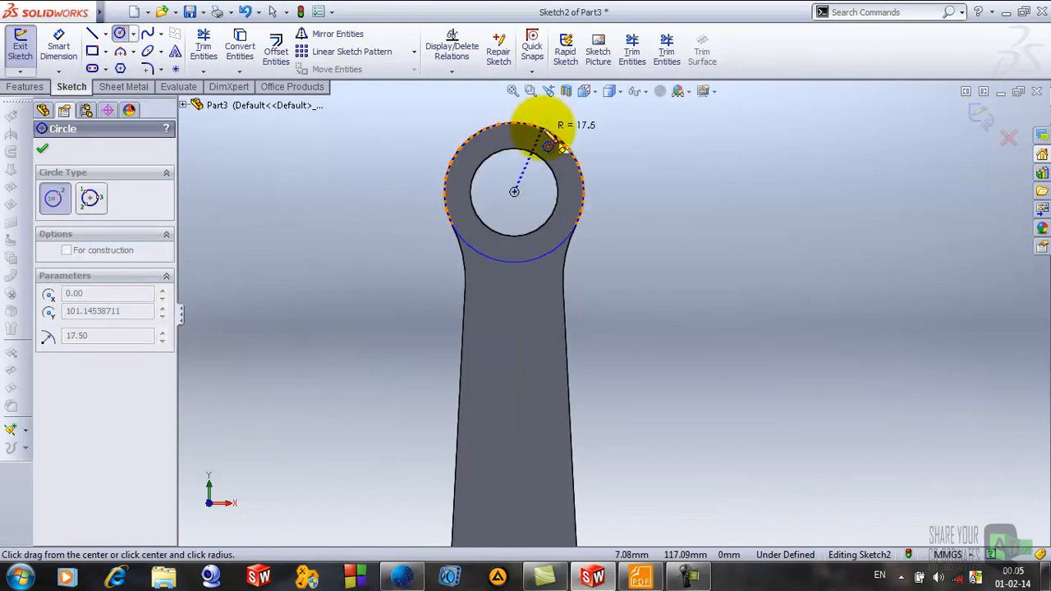
{"action": "left_click", "coordinate": [544, 127]}
{"action": "left_click", "coordinate": [42, 148]}
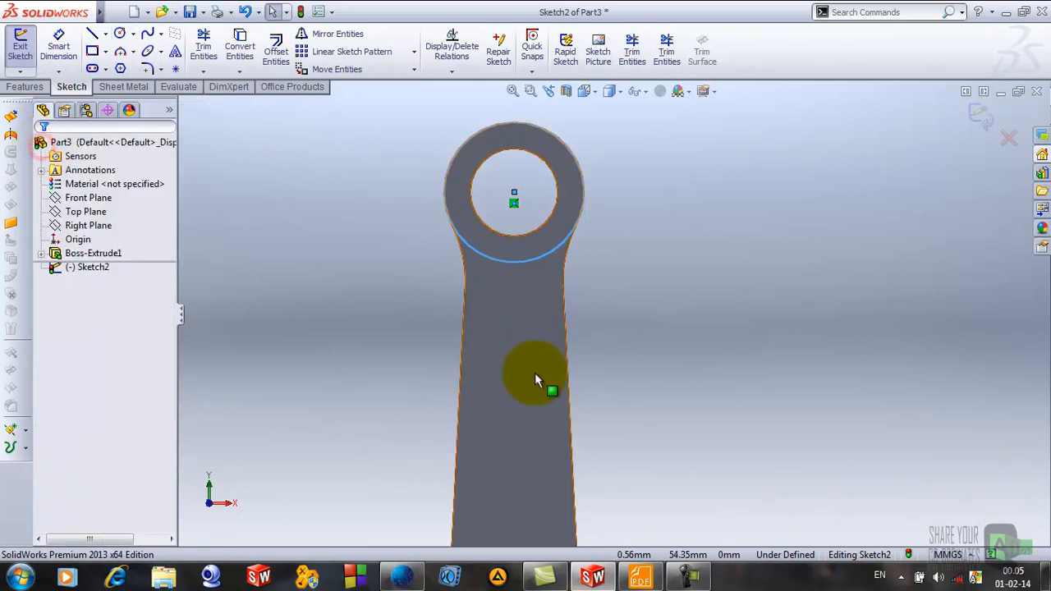
Step: Sketch a circle about 91 mm in diameter centred on the centre of the rod's lower arc
{"action": "scroll", "coordinate": [515, 337], "scroll_direction": "up", "scroll_amount": 4}
{"action": "scroll", "coordinate": [575, 417], "scroll_direction": "down", "scroll_amount": 3}
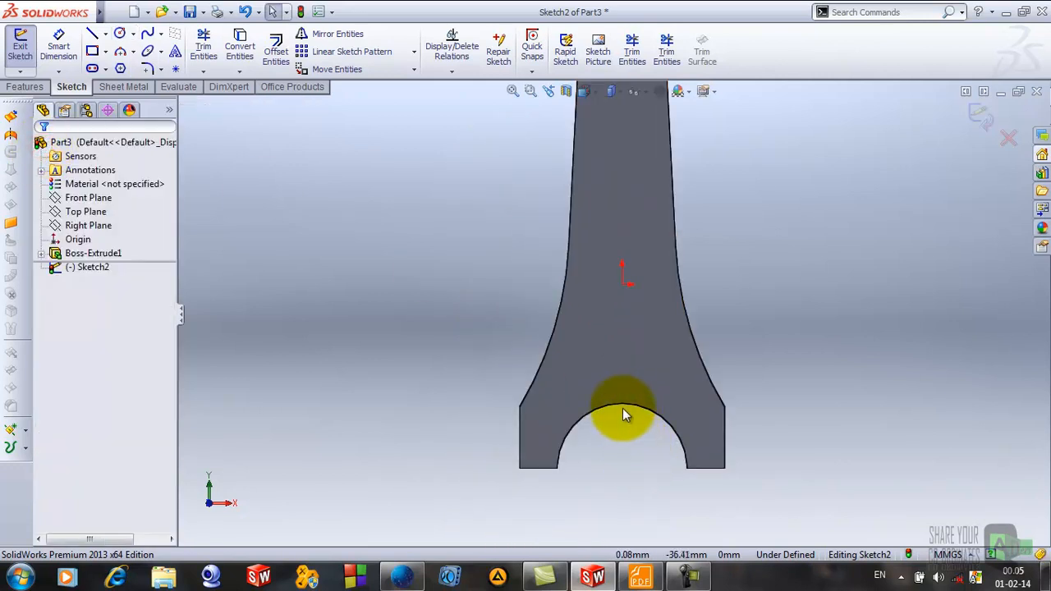
{"action": "left_click", "coordinate": [119, 33]}
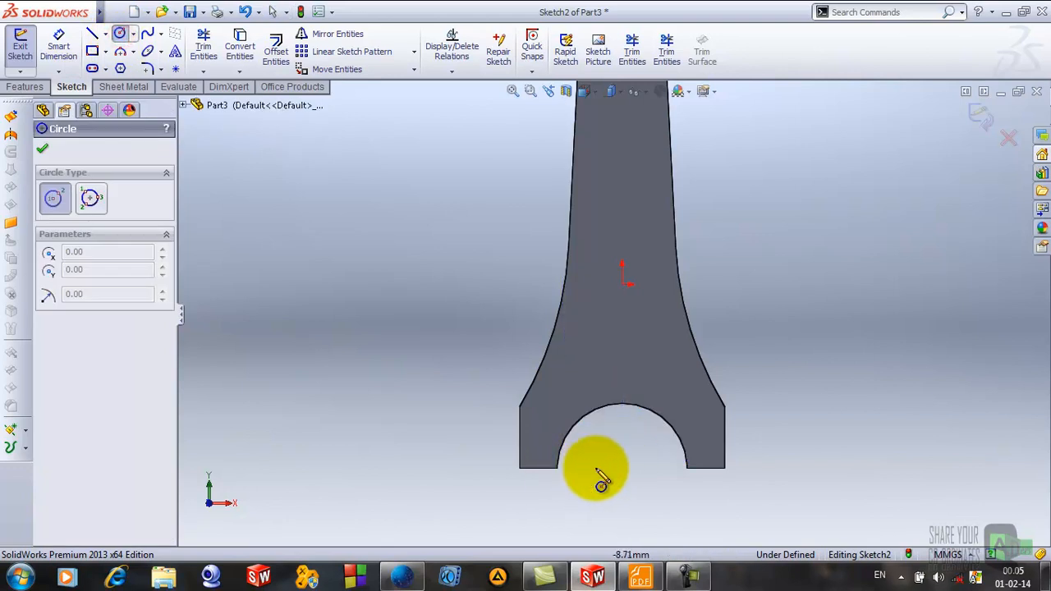
{"action": "left_click", "coordinate": [623, 469]}
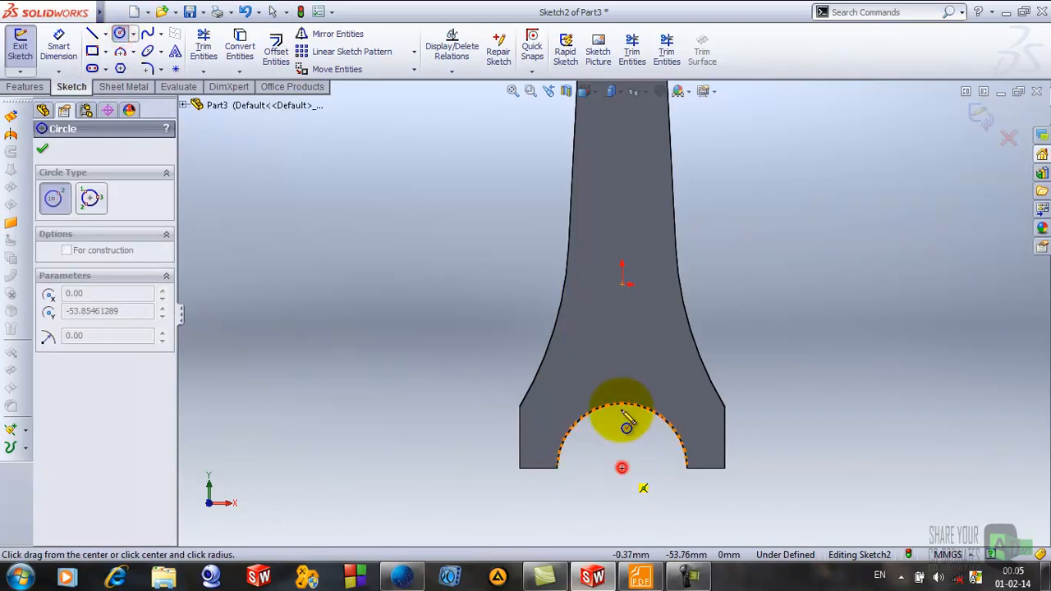
{"action": "left_click", "coordinate": [622, 315]}
{"action": "left_click", "coordinate": [42, 148]}
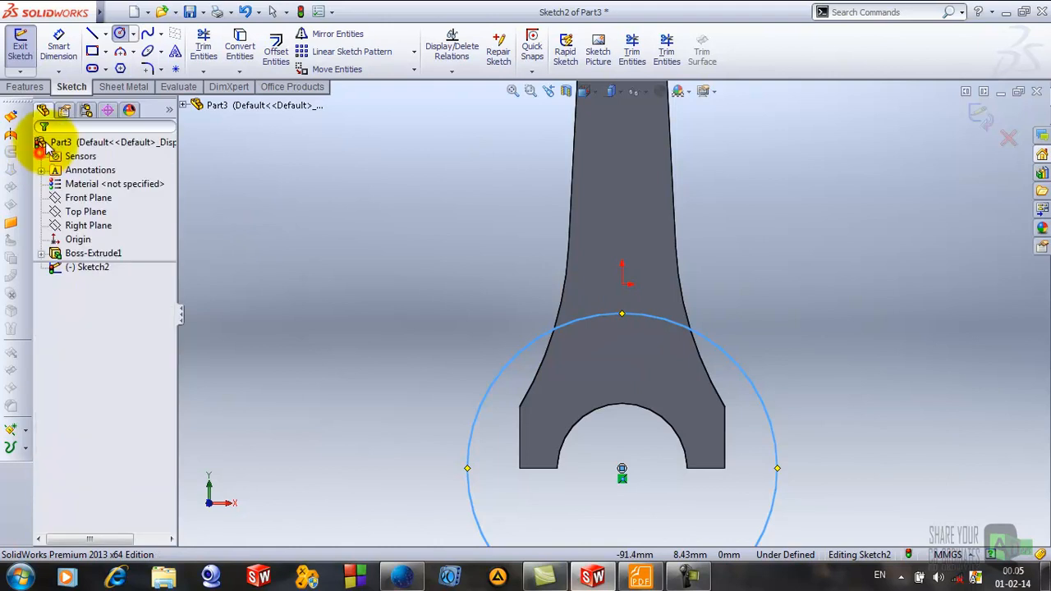
Step: Dimension the lower circle's diameter as 70 mm
{"action": "left_click", "coordinate": [59, 45]}
{"action": "left_click", "coordinate": [500, 375]}
{"action": "left_click", "coordinate": [387, 366]}
{"action": "type", "text": "70"}
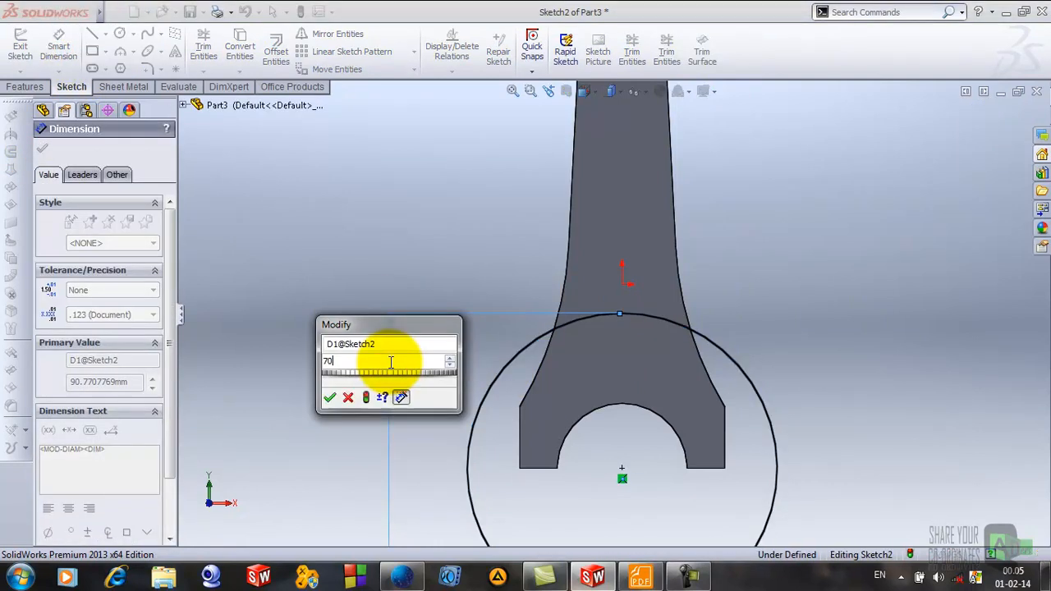
{"action": "key", "text": "Return"}
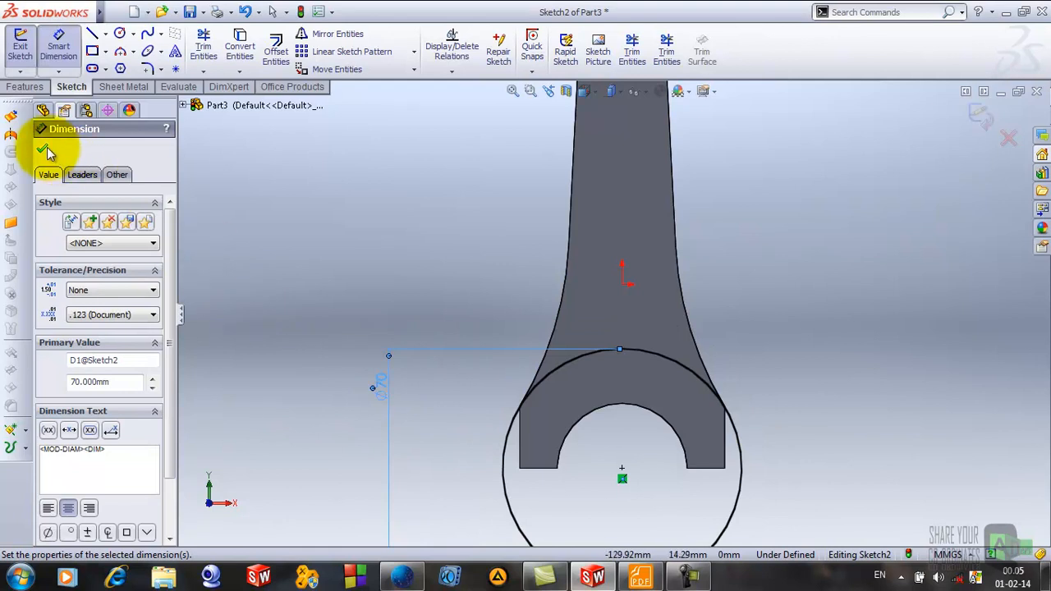
{"action": "left_click", "coordinate": [43, 150]}
Step: Sketch a slanted line about 106 mm long on the left half of the shank, from the upper circle to the 70 mm circle
{"action": "scroll", "coordinate": [493, 296], "scroll_direction": "up", "scroll_amount": 3}
{"action": "scroll", "coordinate": [663, 205], "scroll_direction": "down", "scroll_amount": 3}
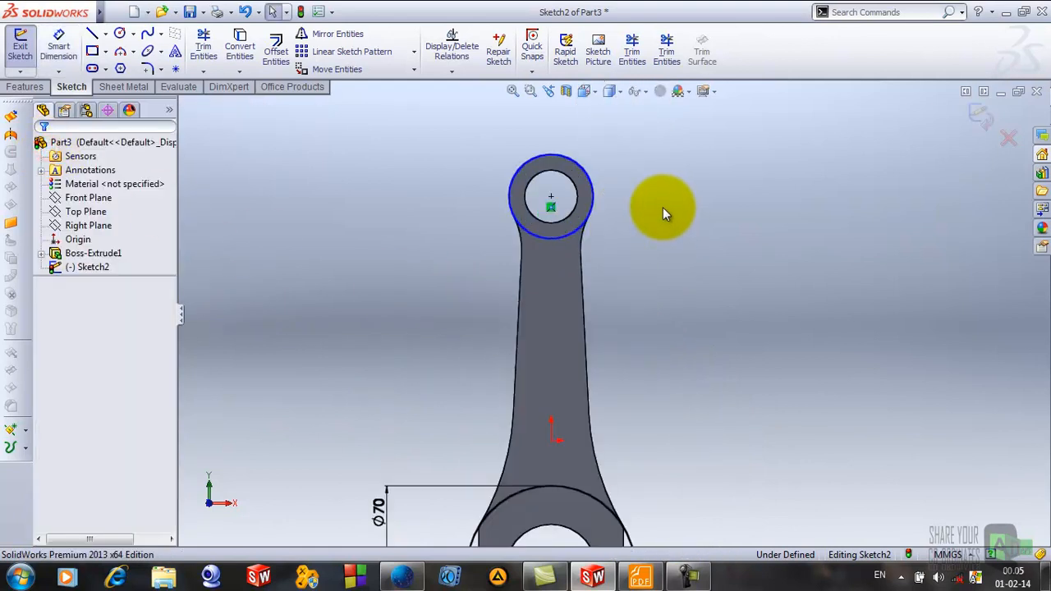
{"action": "scroll", "coordinate": [649, 291], "scroll_direction": "up", "scroll_amount": 1}
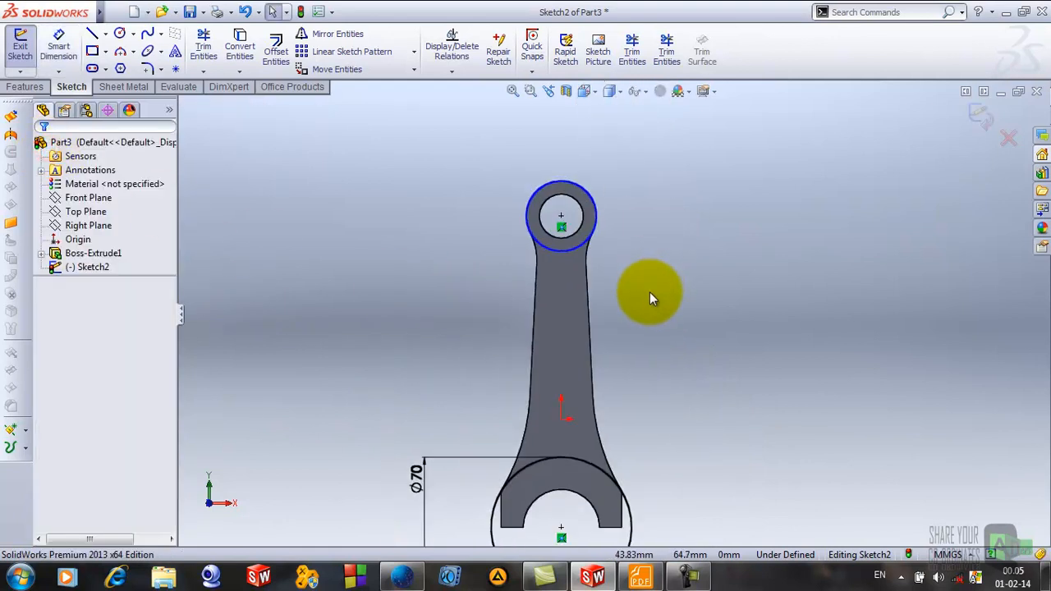
{"action": "left_click", "coordinate": [92, 34]}
{"action": "left_click", "coordinate": [558, 256]}
{"action": "left_click", "coordinate": [546, 455]}
{"action": "right_click", "coordinate": [539, 437]}
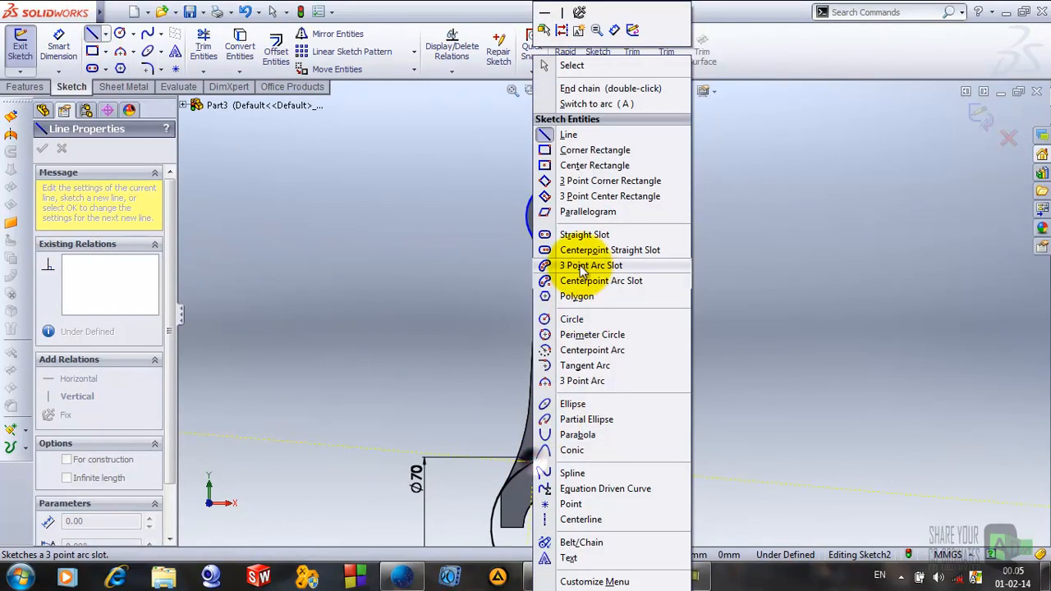
{"action": "left_click", "coordinate": [566, 66]}
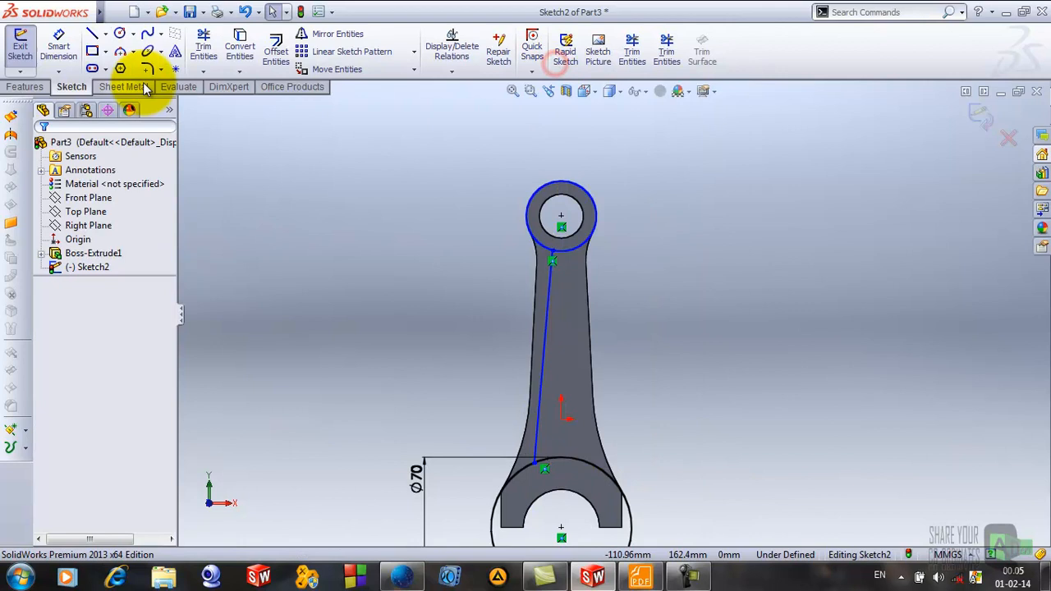
Step: Sketch an opposing slanted line about 106 mm long on the right half of the shank, joining the same two circles
{"action": "left_click", "coordinate": [92, 34]}
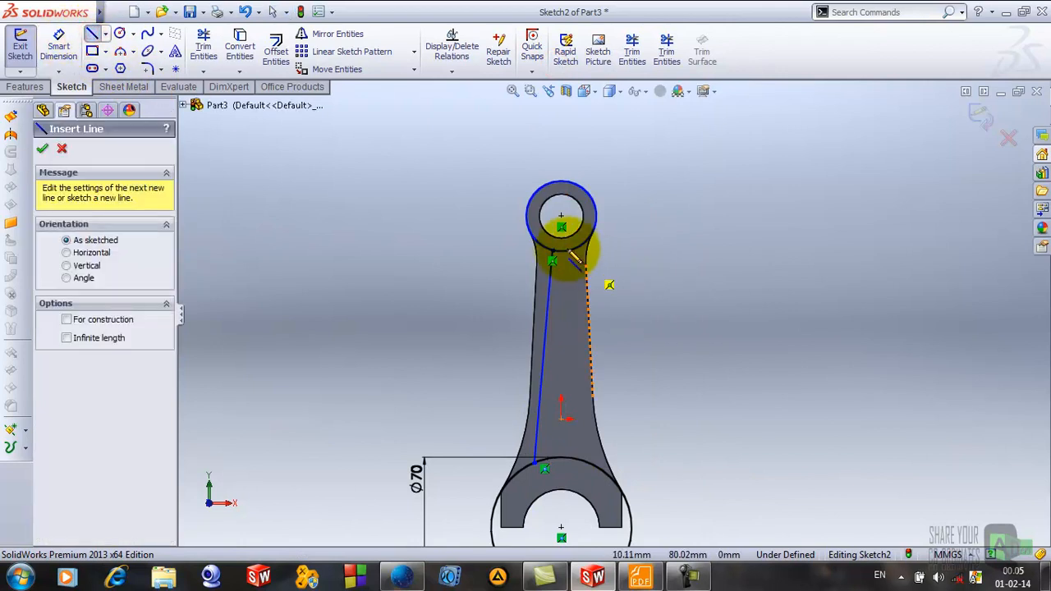
{"action": "left_click", "coordinate": [572, 260]}
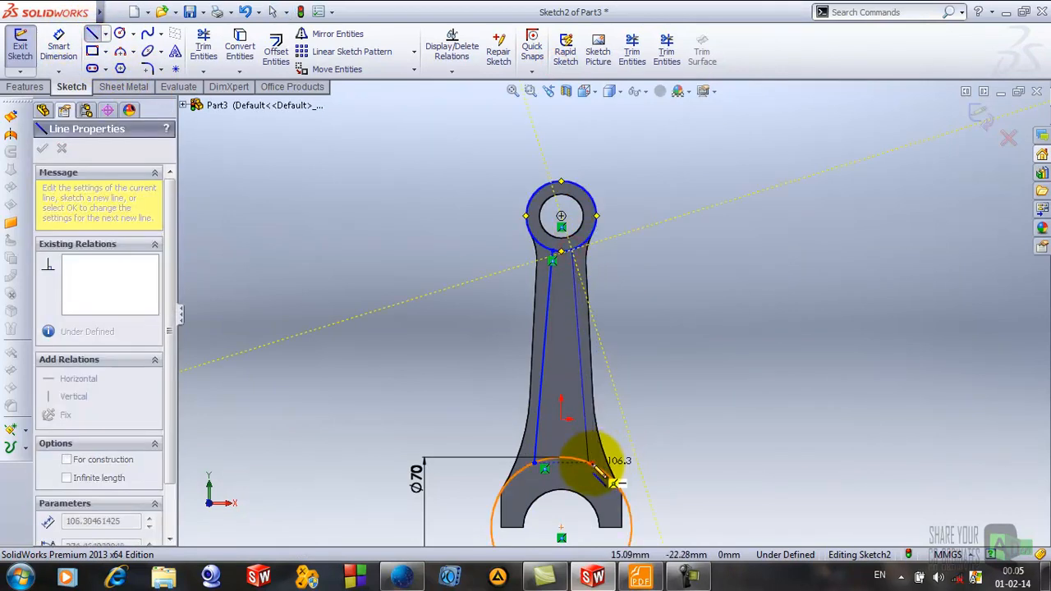
{"action": "right_click", "coordinate": [591, 465]}
{"action": "left_click", "coordinate": [632, 66]}
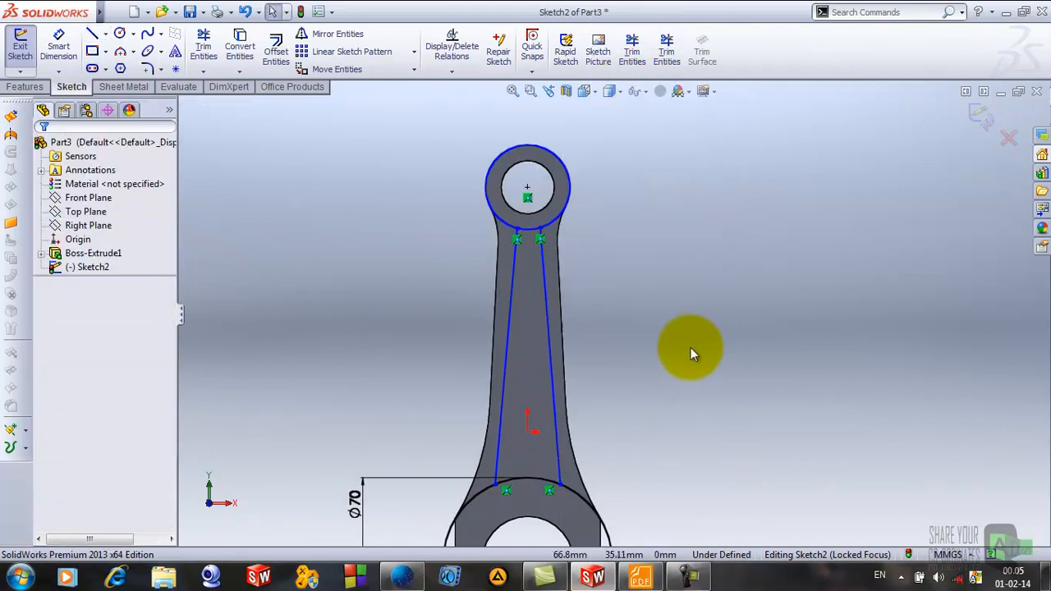
Step: Dimension the vertical height of the left slanted line as 105.04 mm
{"action": "left_click", "coordinate": [58, 45]}
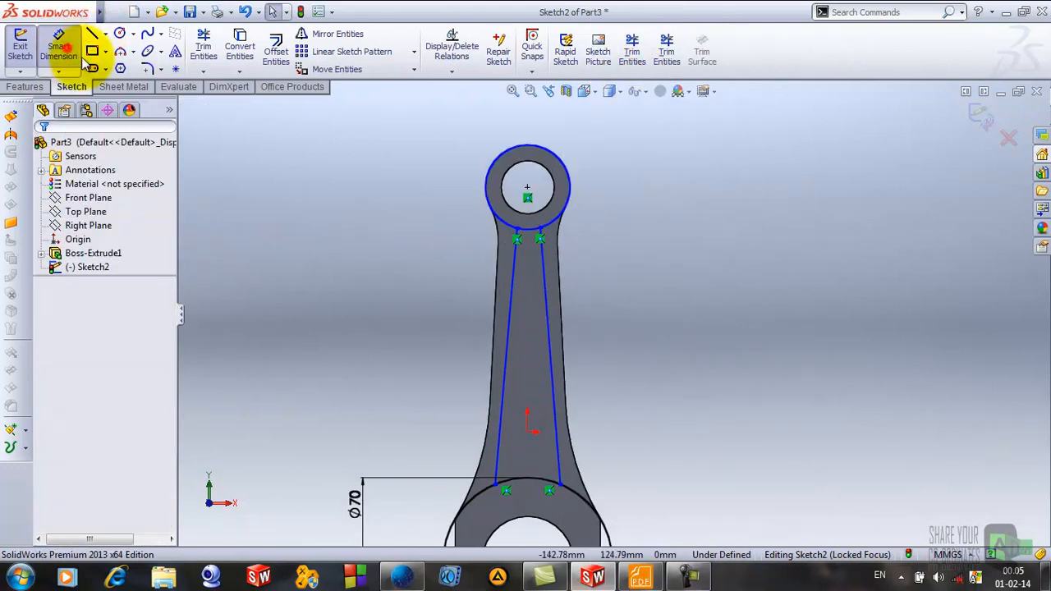
{"action": "left_click", "coordinate": [509, 307]}
{"action": "left_click", "coordinate": [410, 303]}
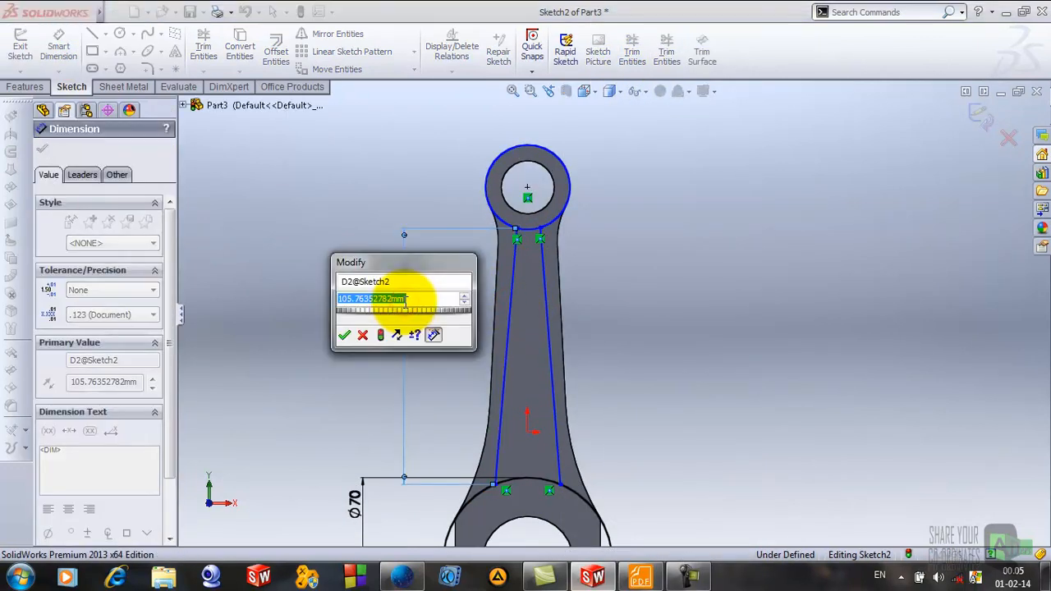
{"action": "type", "text": "10"}
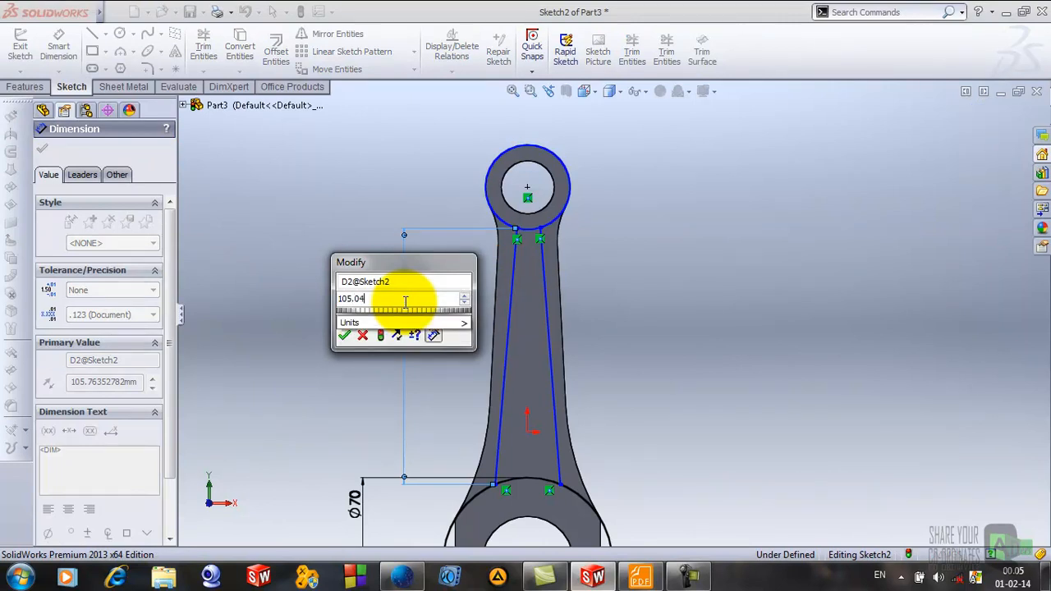
{"action": "type", "text": "5.04"}
{"action": "key", "text": "Return"}
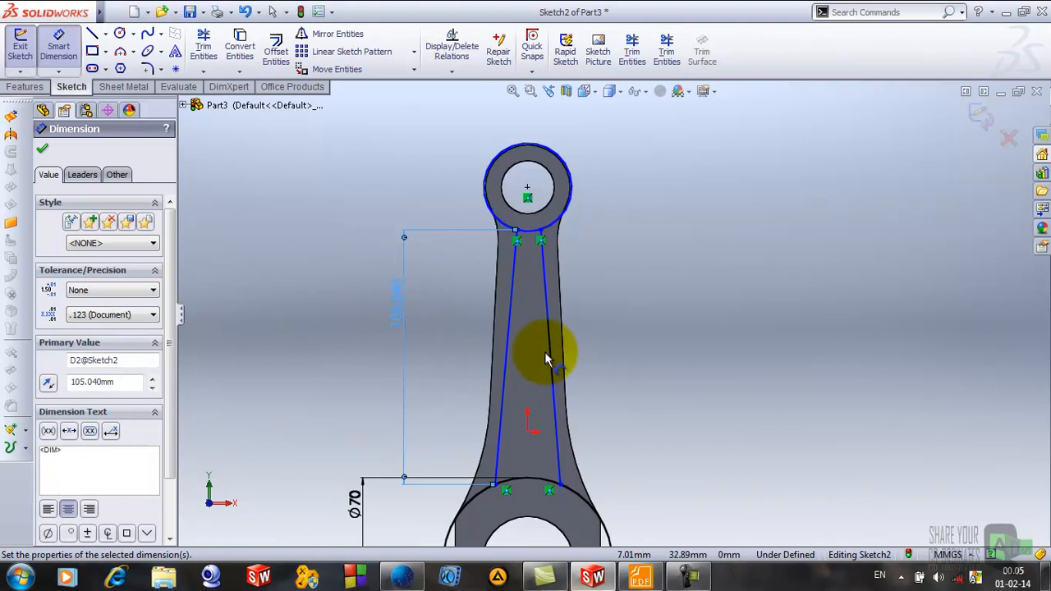
Step: Dimension the vertical height of the right slanted line as 105.04 mm
{"action": "scroll", "coordinate": [547, 291], "scroll_direction": "down", "scroll_amount": 1}
{"action": "left_click", "coordinate": [550, 294]}
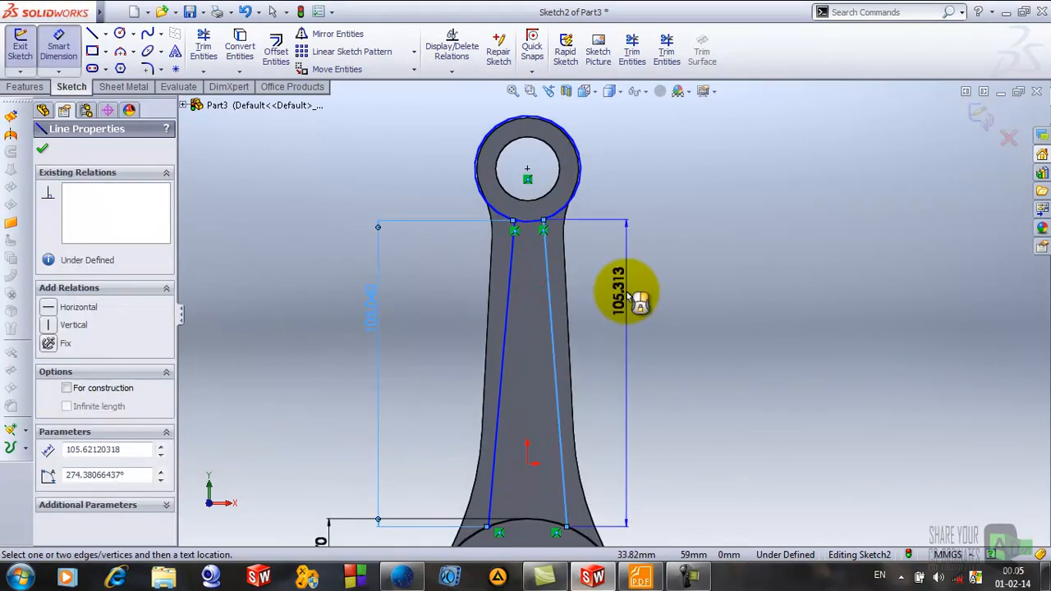
{"action": "left_click", "coordinate": [629, 291]}
{"action": "type", "text": "105.04"}
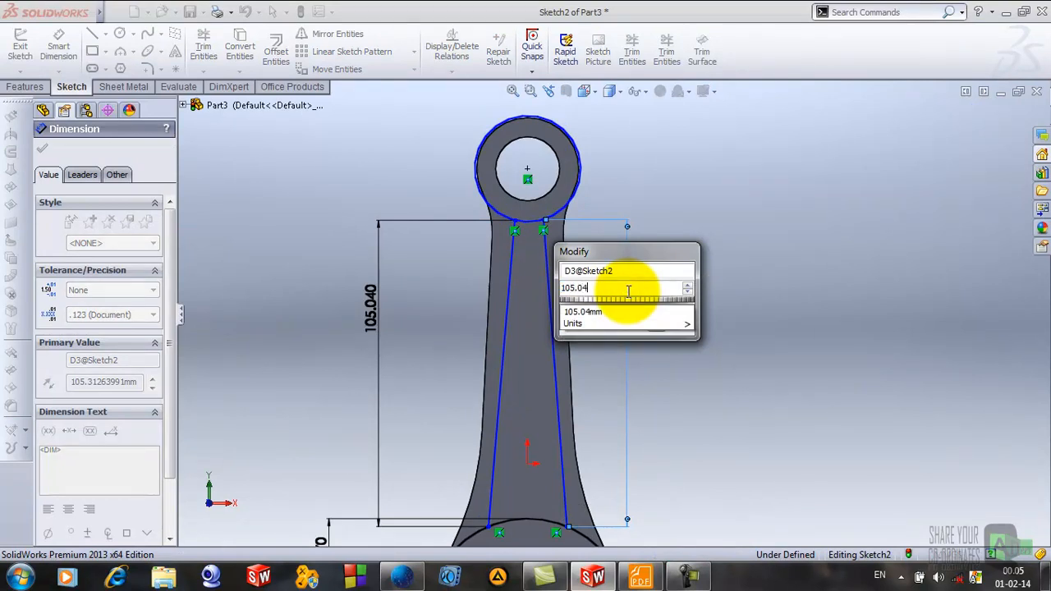
{"action": "key", "text": "Return"}
{"action": "scroll", "coordinate": [587, 193], "scroll_direction": "down", "scroll_amount": 2}
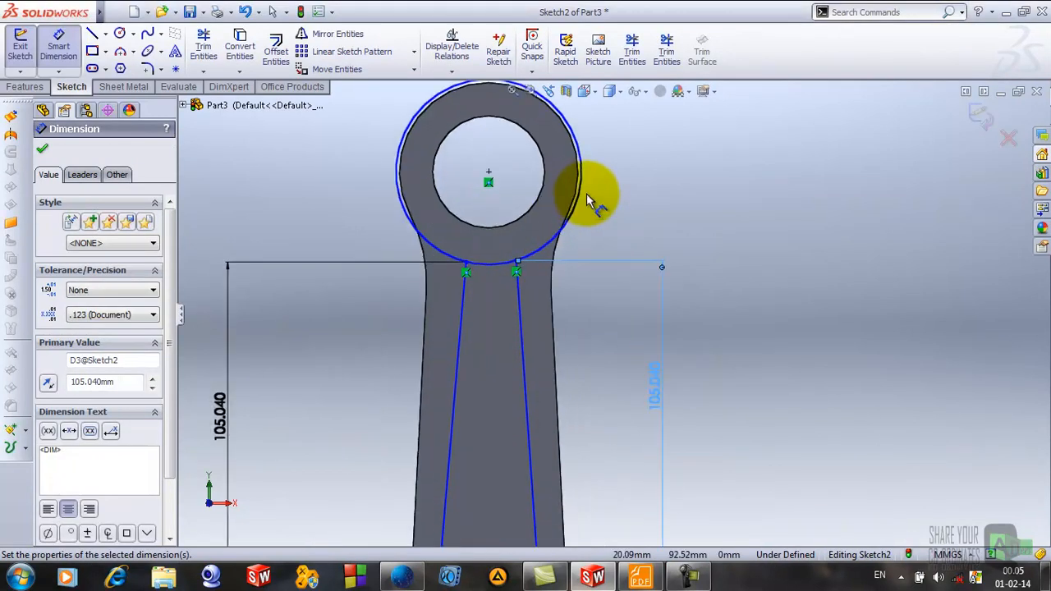
{"action": "scroll", "coordinate": [586, 193], "scroll_direction": "down", "scroll_amount": 2}
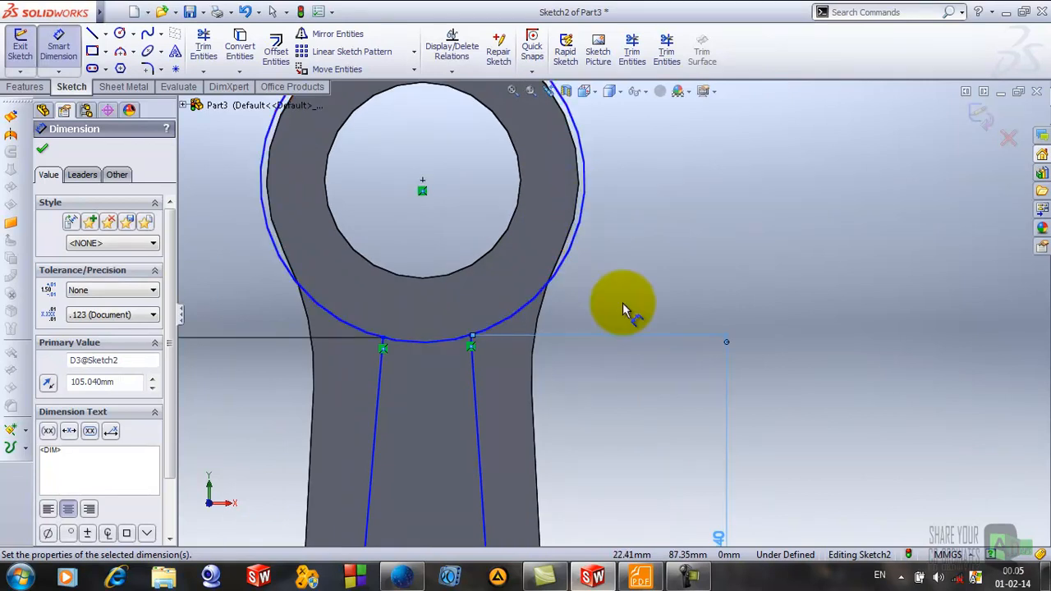
{"action": "scroll", "coordinate": [622, 308], "scroll_direction": "up", "scroll_amount": 1}
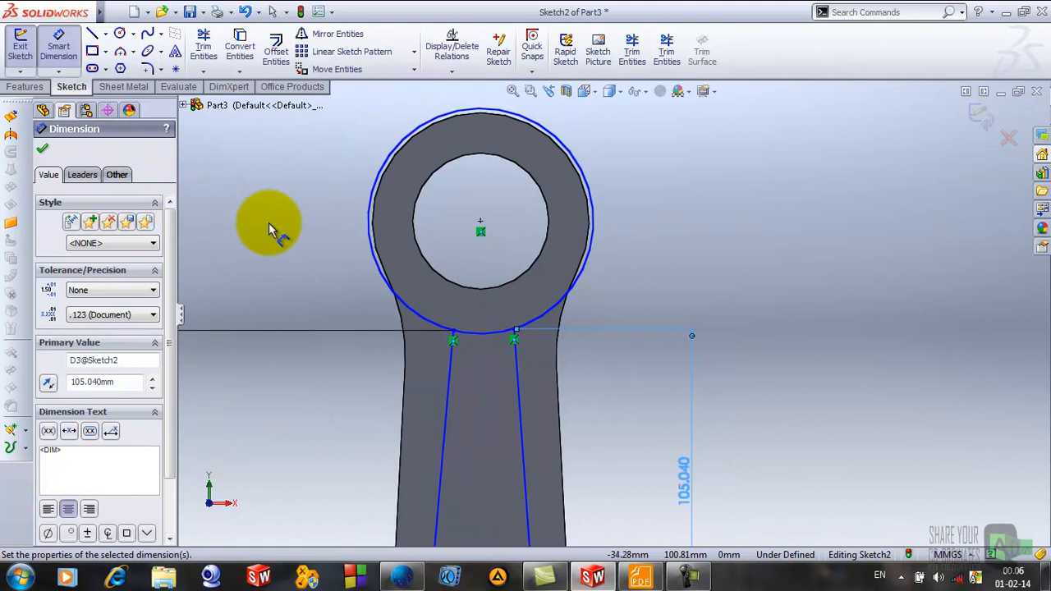
{"action": "left_click", "coordinate": [42, 148]}
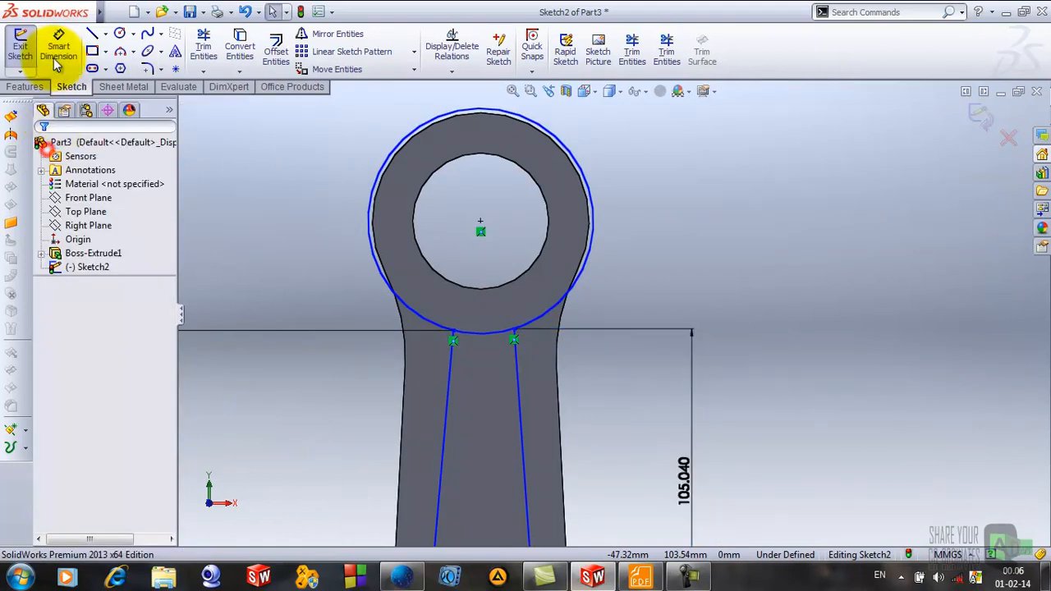
Step: Dimension the upper sketch circle's diameter as 35 mm
{"action": "left_click", "coordinate": [598, 253]}
{"action": "left_click", "coordinate": [637, 247]}
{"action": "type", "text": "3"}
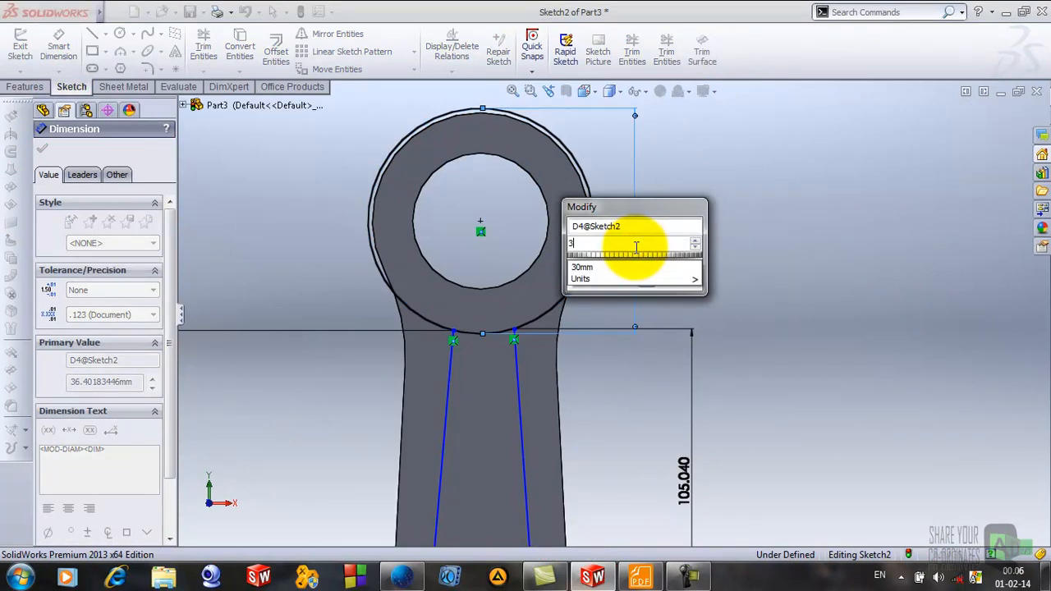
{"action": "type", "text": "5"}
{"action": "key", "text": "Return"}
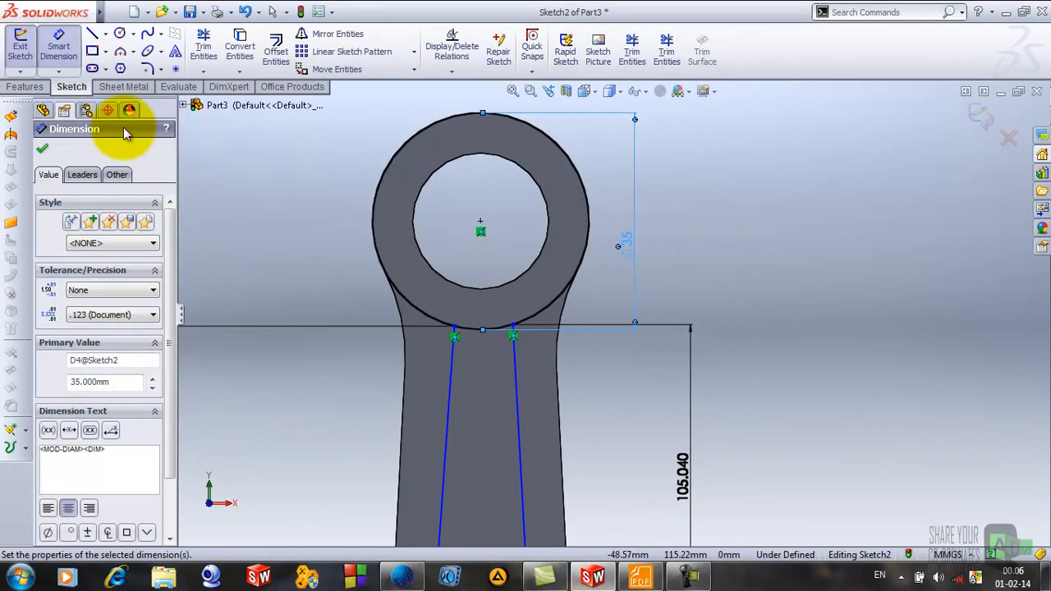
{"action": "left_click", "coordinate": [43, 148]}
{"action": "left_click", "coordinate": [640, 238]}
Step: Trim both circles down to the short arcs between the slanted lines, leaving a closed tapered recess profile
{"action": "scroll", "coordinate": [758, 304], "scroll_direction": "up", "scroll_amount": 4}
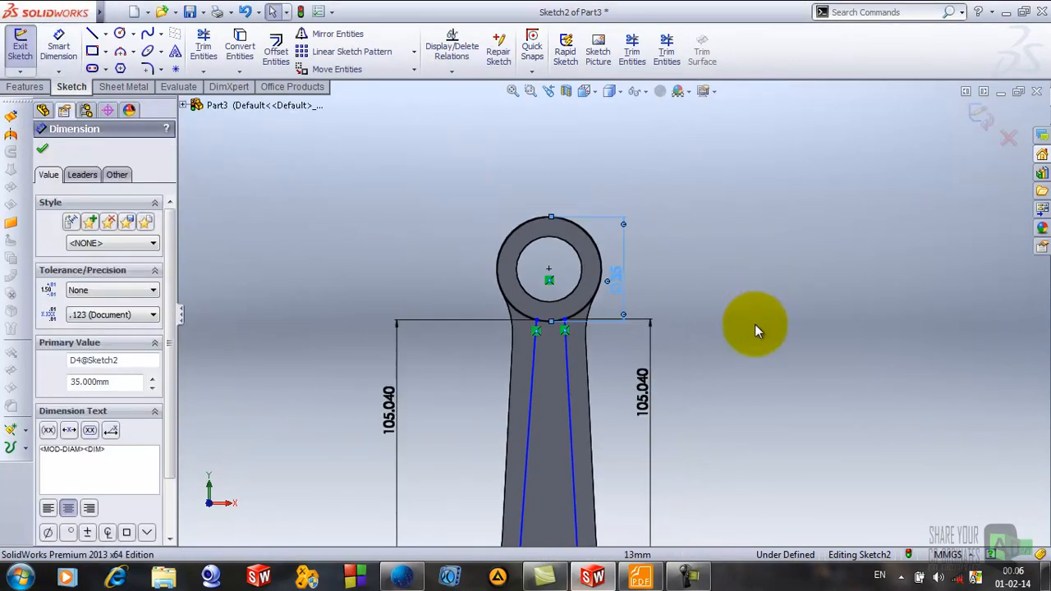
{"action": "scroll", "coordinate": [746, 403], "scroll_direction": "up", "scroll_amount": 2}
{"action": "scroll", "coordinate": [715, 417], "scroll_direction": "down", "scroll_amount": 1}
{"action": "scroll", "coordinate": [712, 420], "scroll_direction": "up", "scroll_amount": 2}
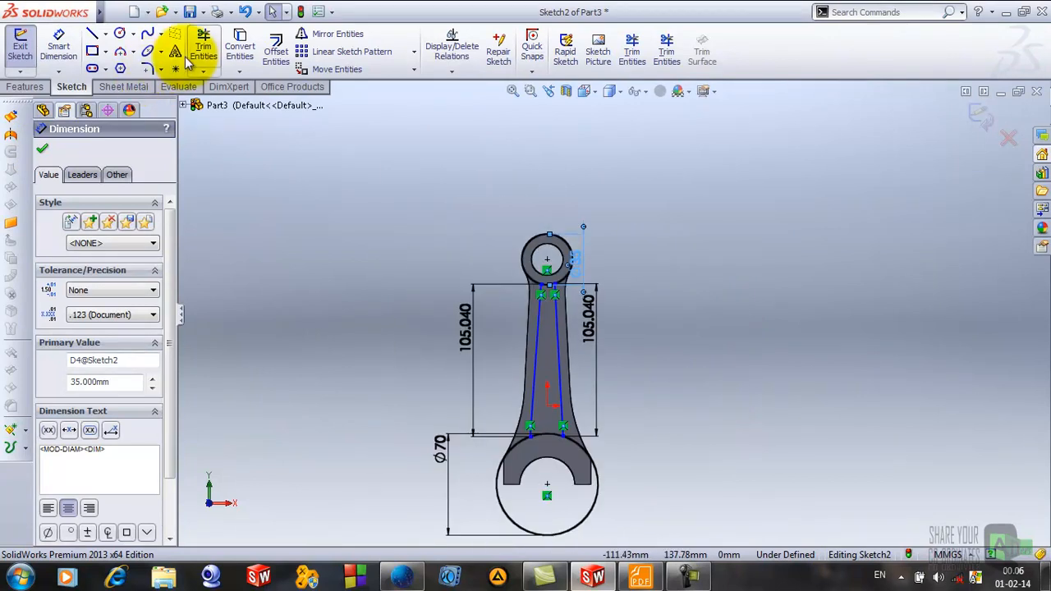
{"action": "left_click", "coordinate": [203, 48]}
{"action": "scroll", "coordinate": [593, 237], "scroll_direction": "down", "scroll_amount": 3}
{"action": "scroll", "coordinate": [765, 377], "scroll_direction": "down", "scroll_amount": 2}
{"action": "scroll", "coordinate": [767, 414], "scroll_direction": "down", "scroll_amount": 1}
{"action": "scroll", "coordinate": [764, 415], "scroll_direction": "up", "scroll_amount": 1}
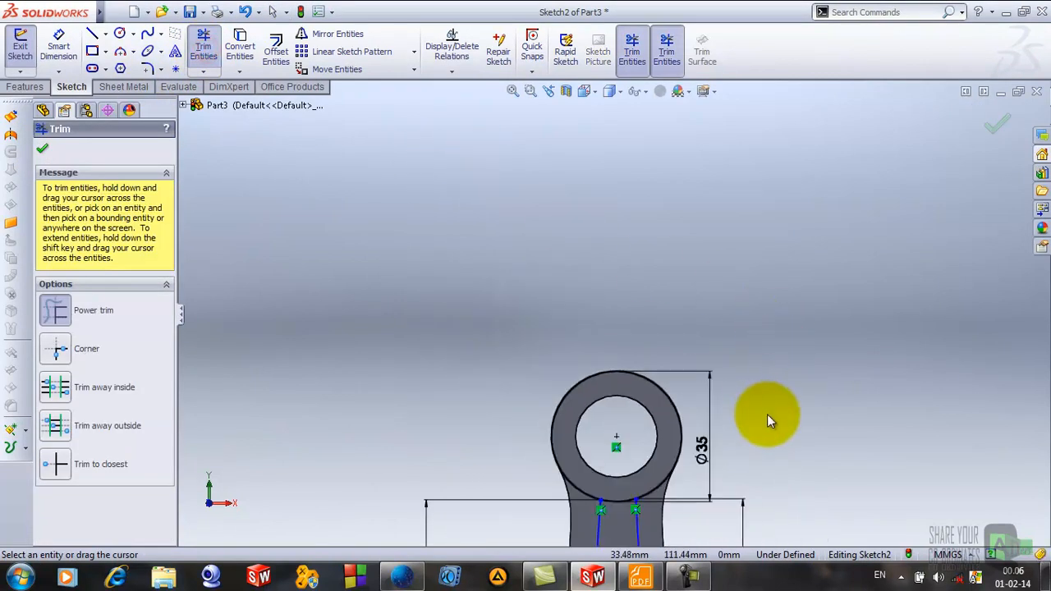
{"action": "scroll", "coordinate": [652, 423], "scroll_direction": "up", "scroll_amount": 4}
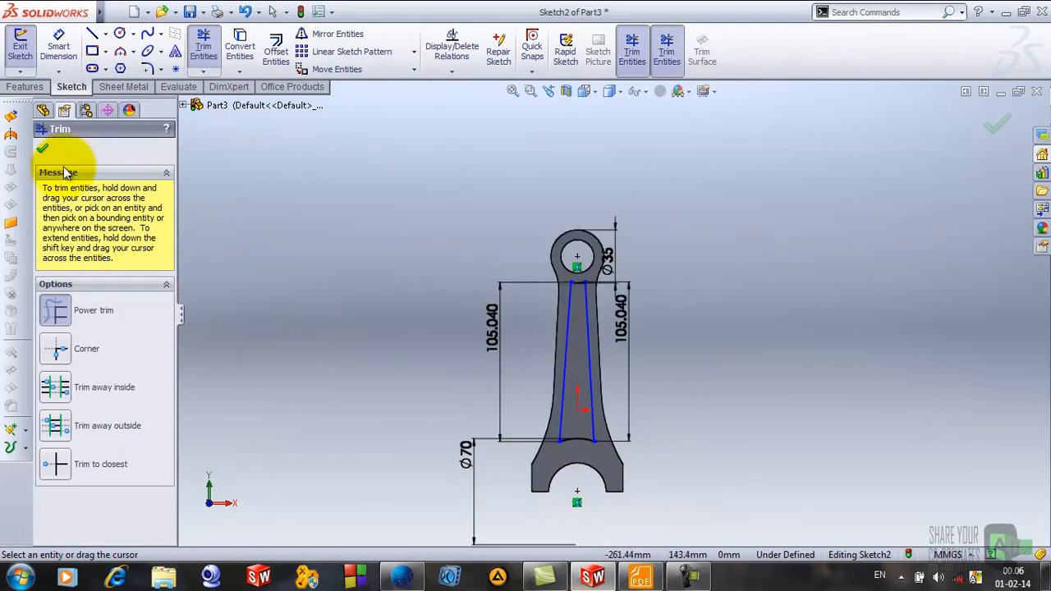
{"action": "left_click", "coordinate": [42, 147]}
Step: Exit the sketch and cut-extrude the tapered profile blind to a depth of 2 mm
{"action": "scroll", "coordinate": [737, 280], "scroll_direction": "up", "scroll_amount": 1}
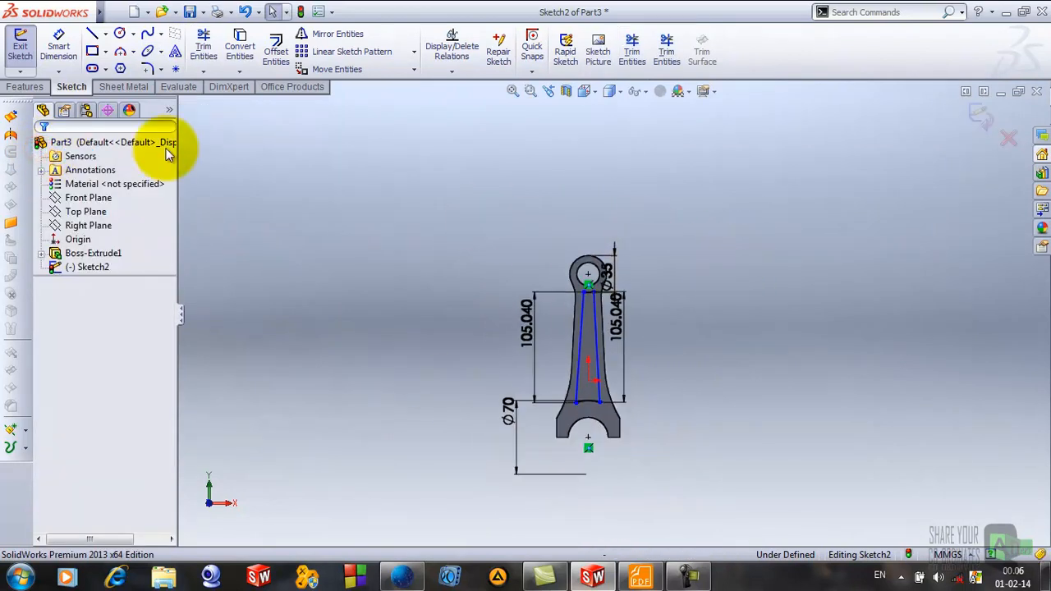
{"action": "left_click", "coordinate": [16, 48]}
{"action": "left_click", "coordinate": [219, 53]}
{"action": "middle_click_drag", "start_coordinate": [702, 294], "coordinate": [625, 328]}
{"action": "double_click", "coordinate": [148, 289]}
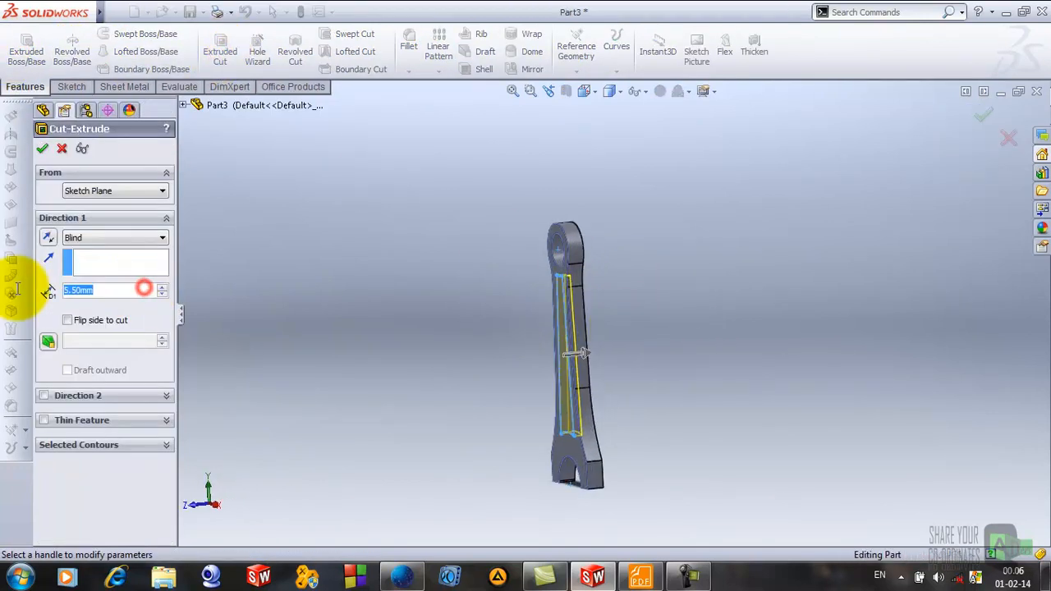
{"action": "type", "text": "200"}
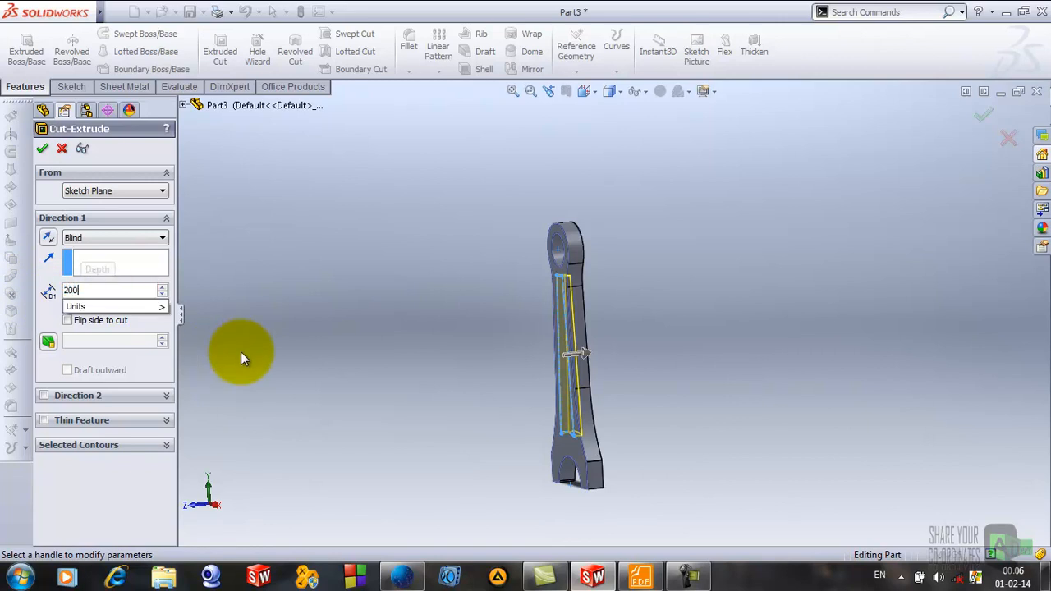
{"action": "key", "text": "Return"}
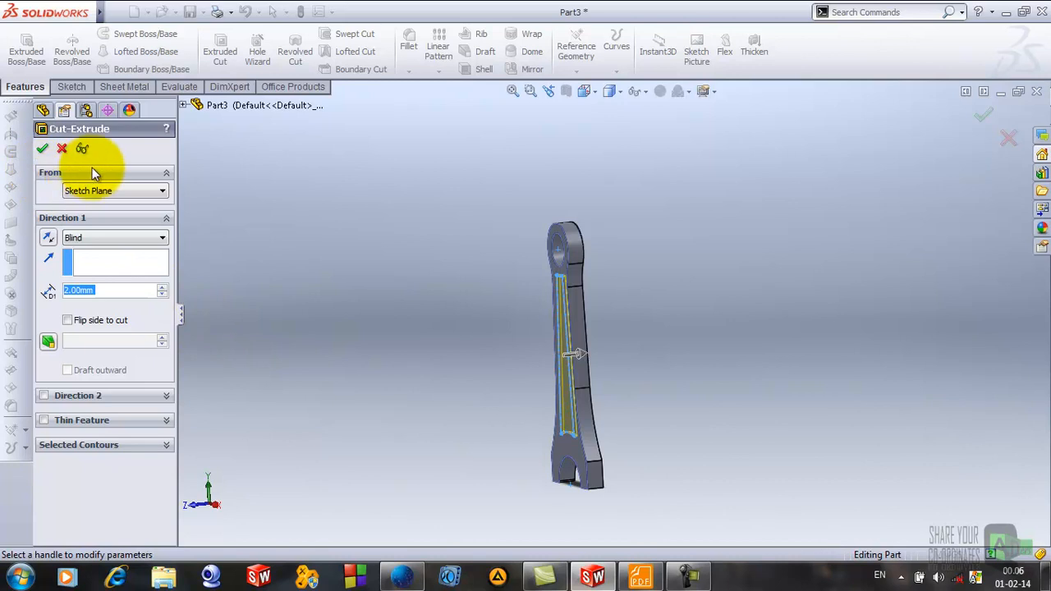
{"action": "left_click", "coordinate": [42, 150]}
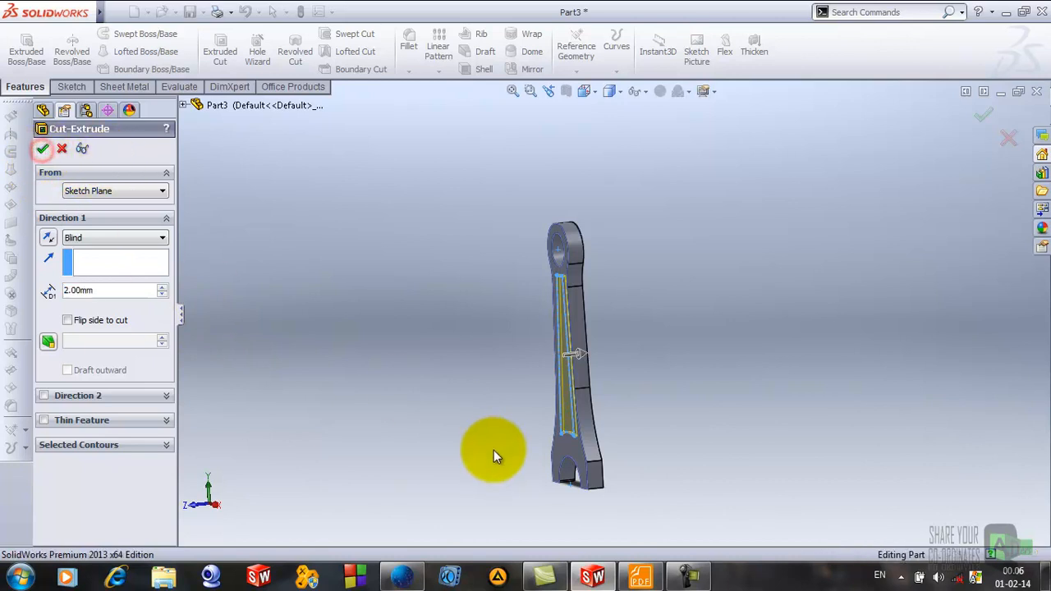
Step: Check the rod views in the Foxit Reader drawing and set up a Mirror of the recess cut about the Front Plane
{"action": "left_click", "coordinate": [641, 577]}
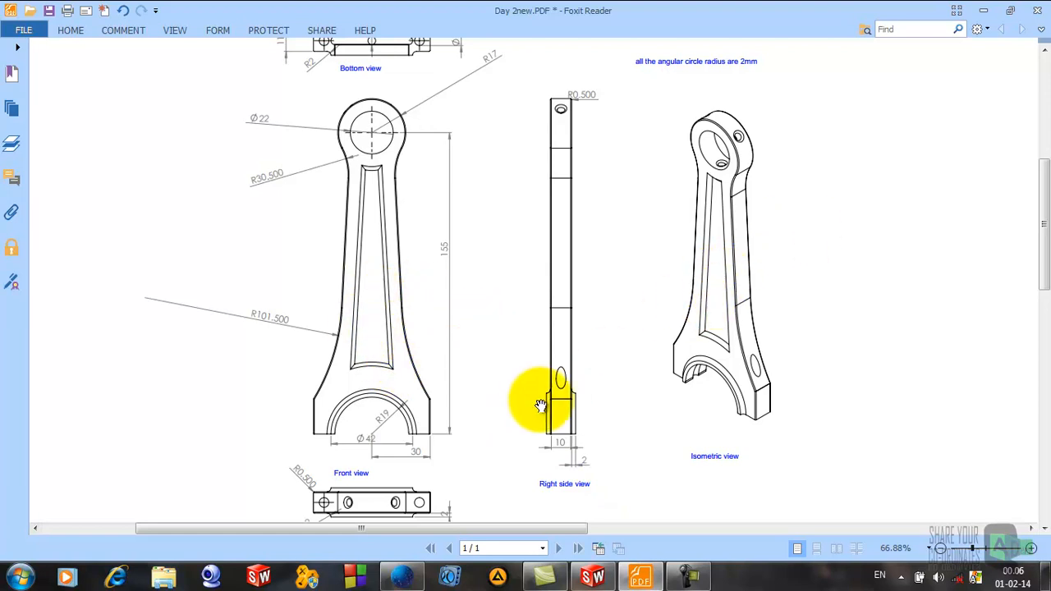
{"action": "scroll", "coordinate": [552, 411], "scroll_direction": "down", "scroll_amount": 2}
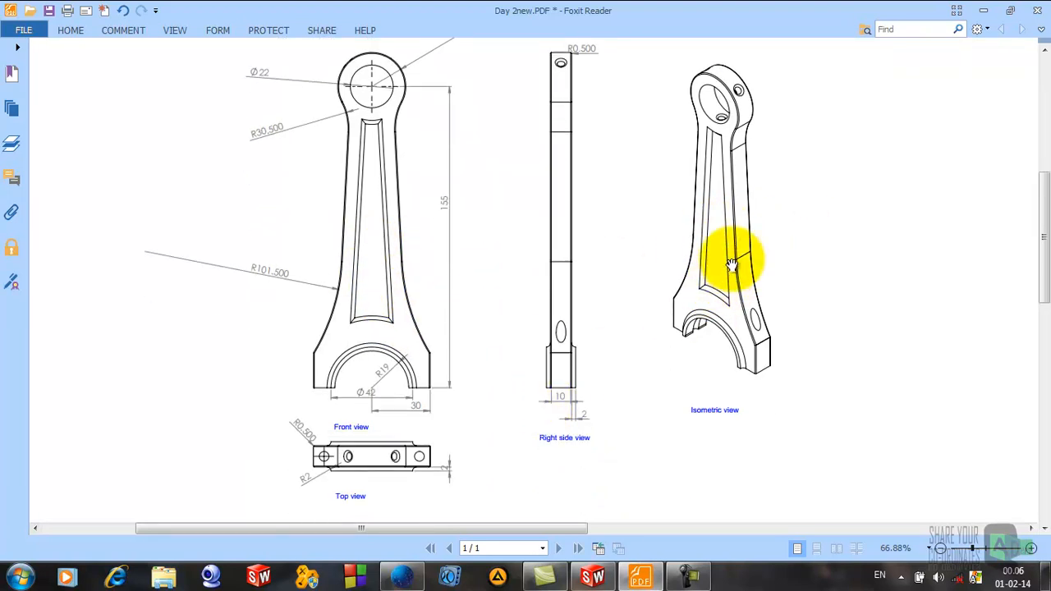
{"action": "left_click", "coordinate": [983, 10]}
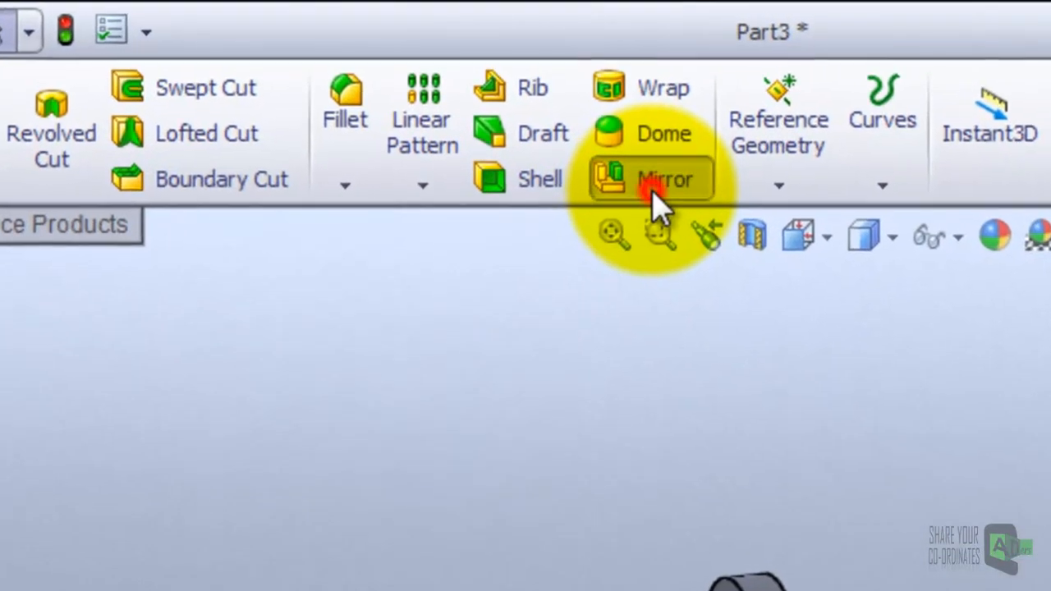
{"action": "left_click", "coordinate": [529, 69]}
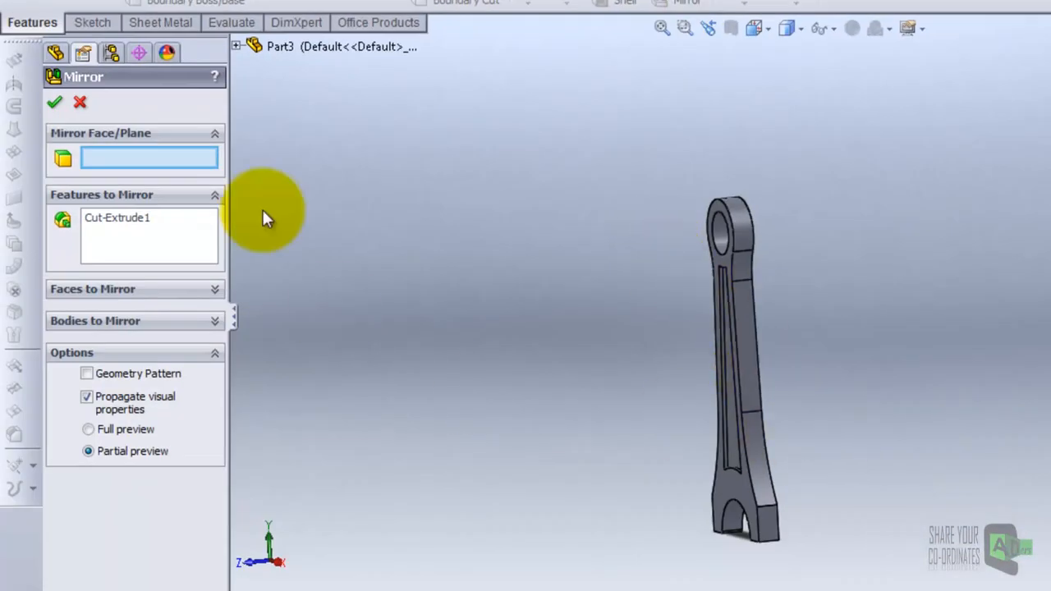
{"action": "left_click", "coordinate": [134, 156]}
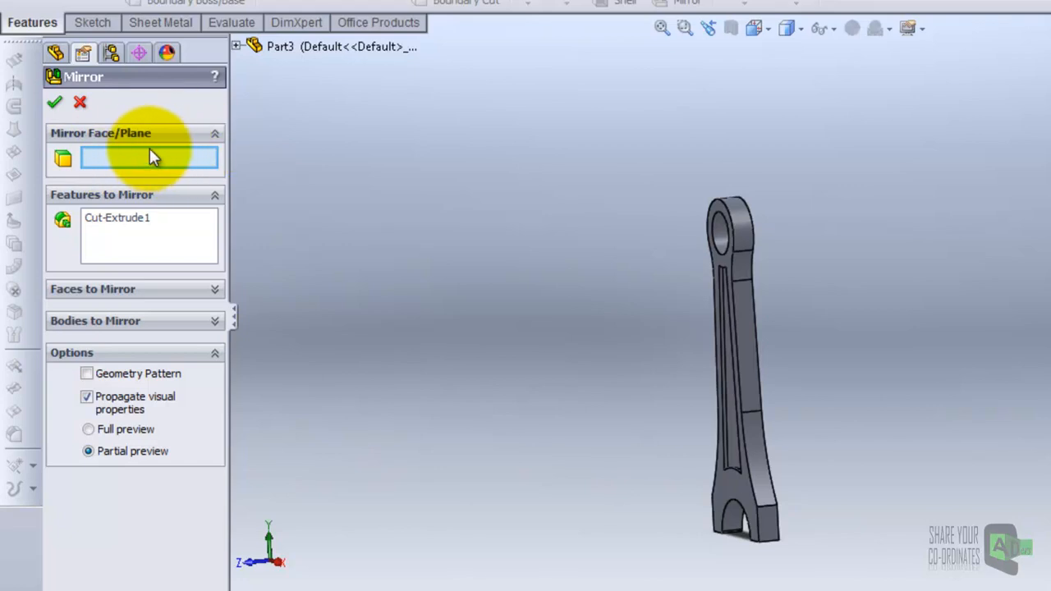
{"action": "left_click", "coordinate": [236, 45]}
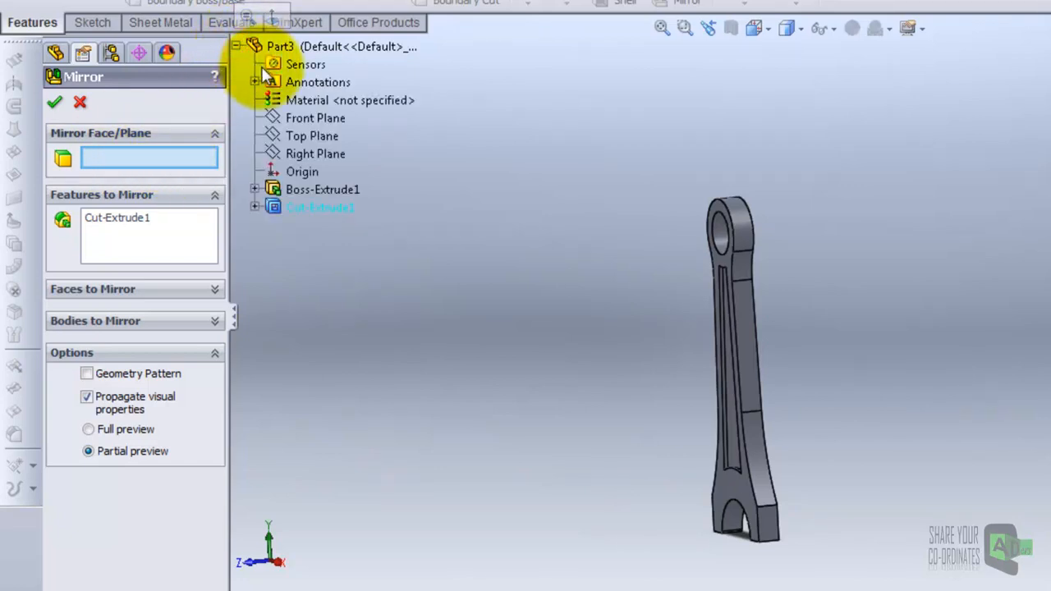
{"action": "left_click", "coordinate": [306, 119]}
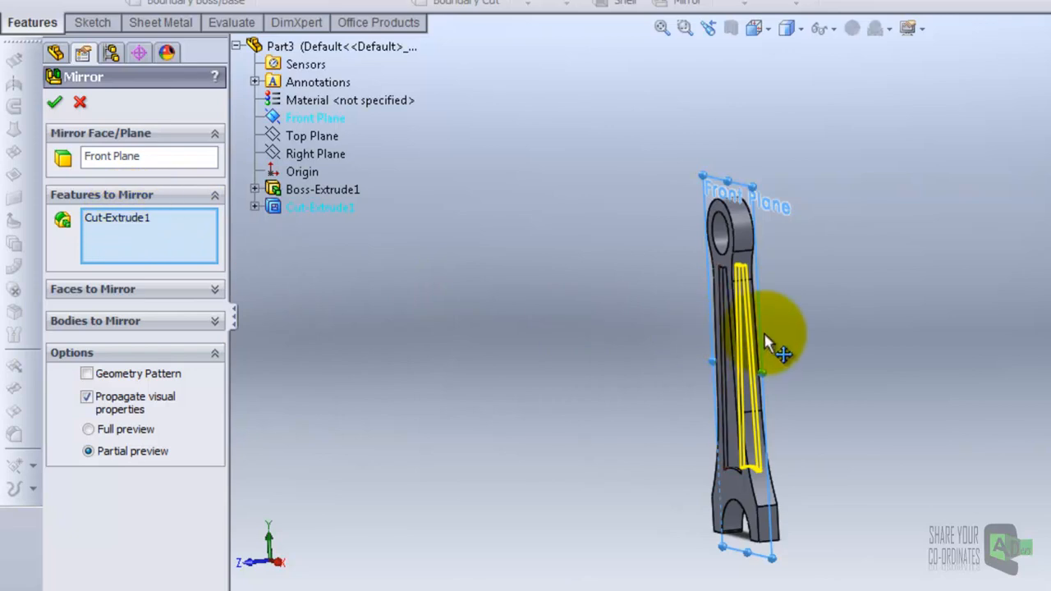
Step: Clear the features to mirror, reselect the recess cut, and complete the Mirror about the Front Plane
{"action": "middle_click_drag", "start_coordinate": [798, 374], "coordinate": [871, 386]}
{"action": "right_click", "coordinate": [119, 220]}
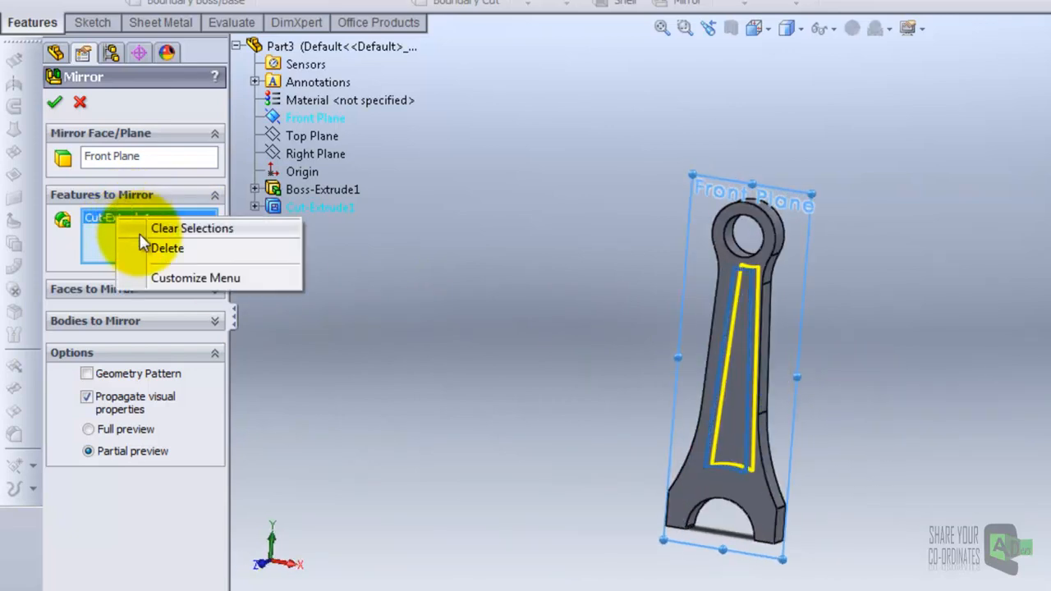
{"action": "left_click", "coordinate": [169, 229]}
{"action": "scroll", "coordinate": [675, 334], "scroll_direction": "down", "scroll_amount": 3}
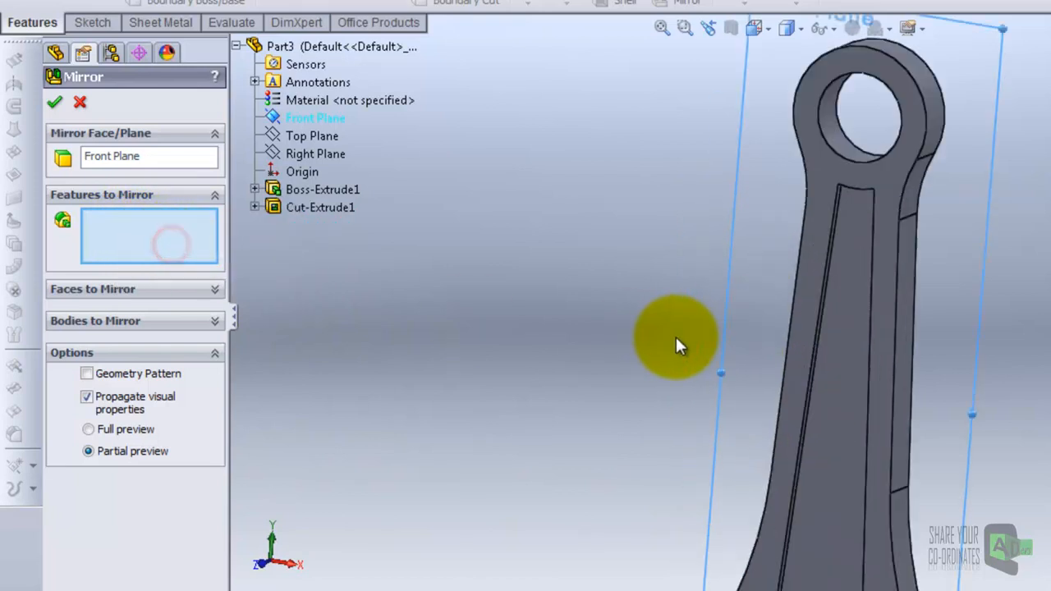
{"action": "left_click", "coordinate": [123, 237]}
{"action": "scroll", "coordinate": [1003, 411], "scroll_direction": "up", "scroll_amount": 2}
{"action": "middle_click_drag", "start_coordinate": [997, 401], "coordinate": [965, 407]}
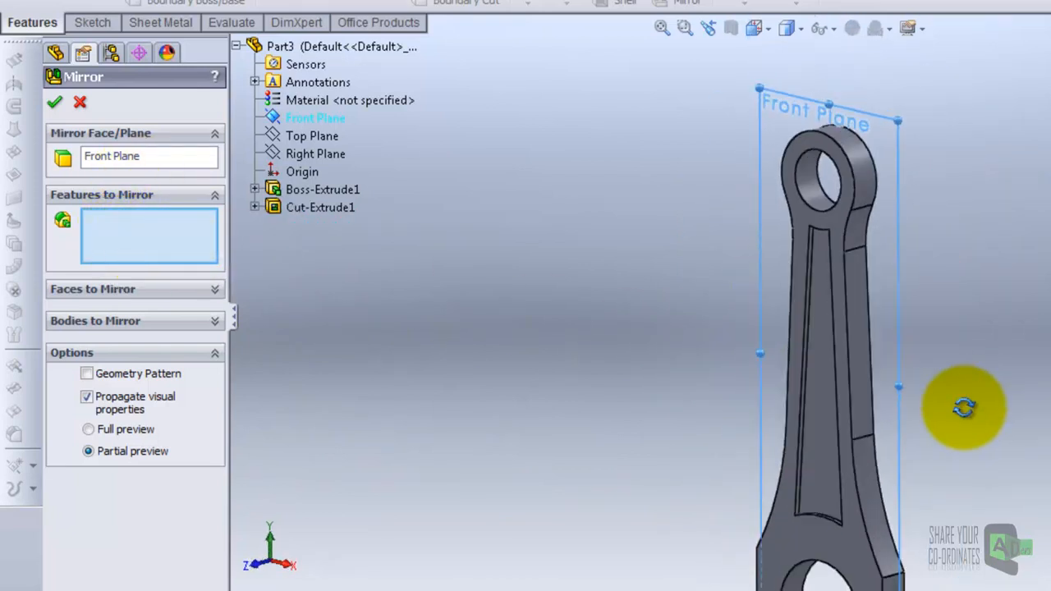
{"action": "scroll", "coordinate": [870, 393], "scroll_direction": "down", "scroll_amount": 5}
{"action": "left_click", "coordinate": [721, 334]}
{"action": "middle_click_drag", "start_coordinate": [948, 359], "coordinate": [852, 364]}
{"action": "scroll", "coordinate": [969, 368], "scroll_direction": "up", "scroll_amount": 5}
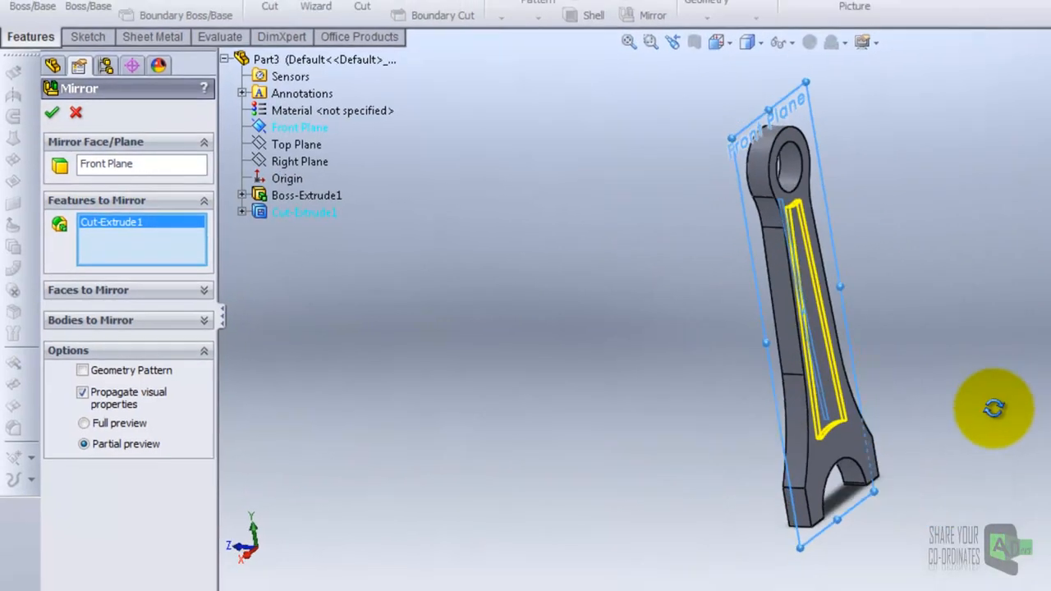
{"action": "left_click", "coordinate": [53, 109]}
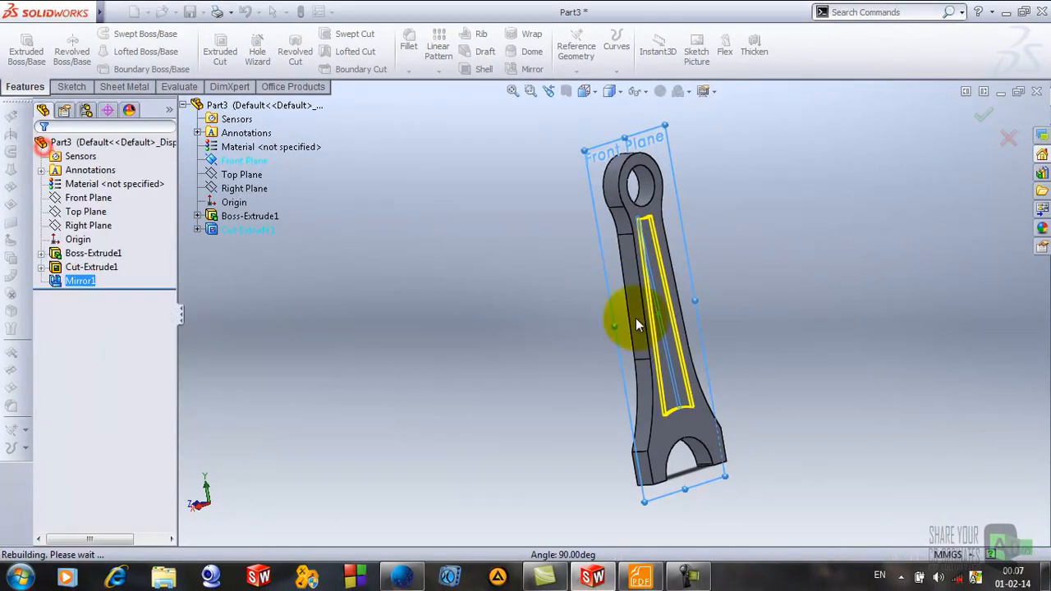
Step: Set up a constant radius fillet of 2 mm and select the four rim edges of the tapered recess on the front face
{"action": "middle_click_drag", "start_coordinate": [775, 347], "coordinate": [883, 373]}
{"action": "middle_click_drag", "start_coordinate": [754, 359], "coordinate": [764, 306]}
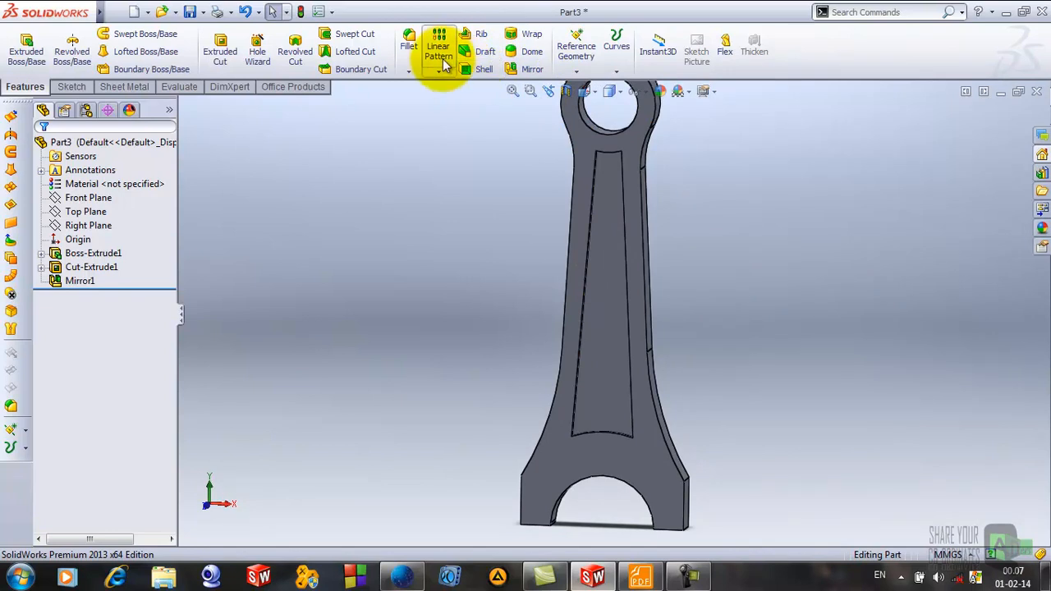
{"action": "left_click", "coordinate": [408, 41]}
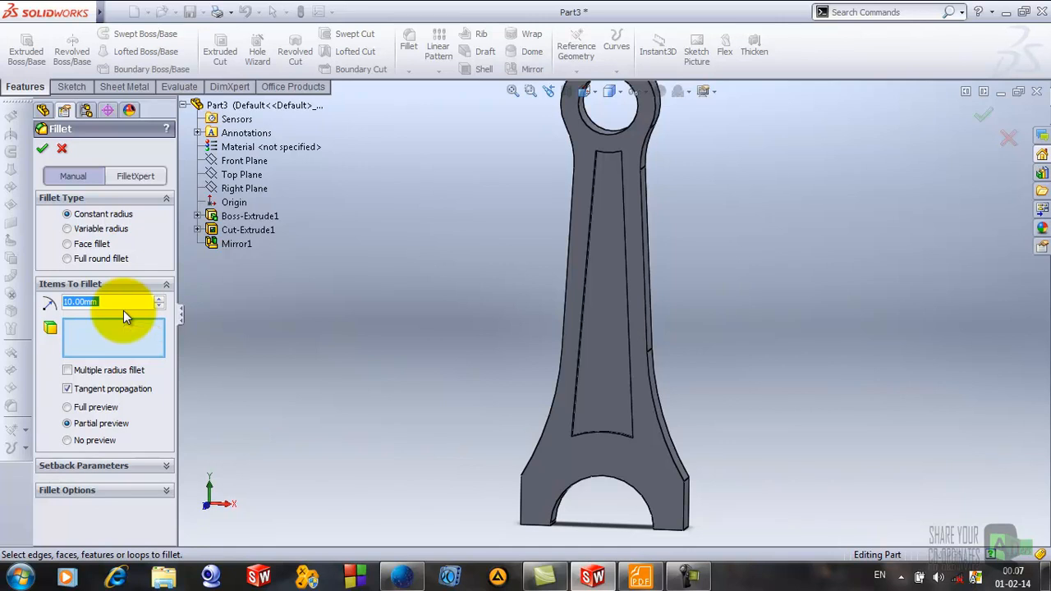
{"action": "type", "text": "2"}
{"action": "key", "text": "Return"}
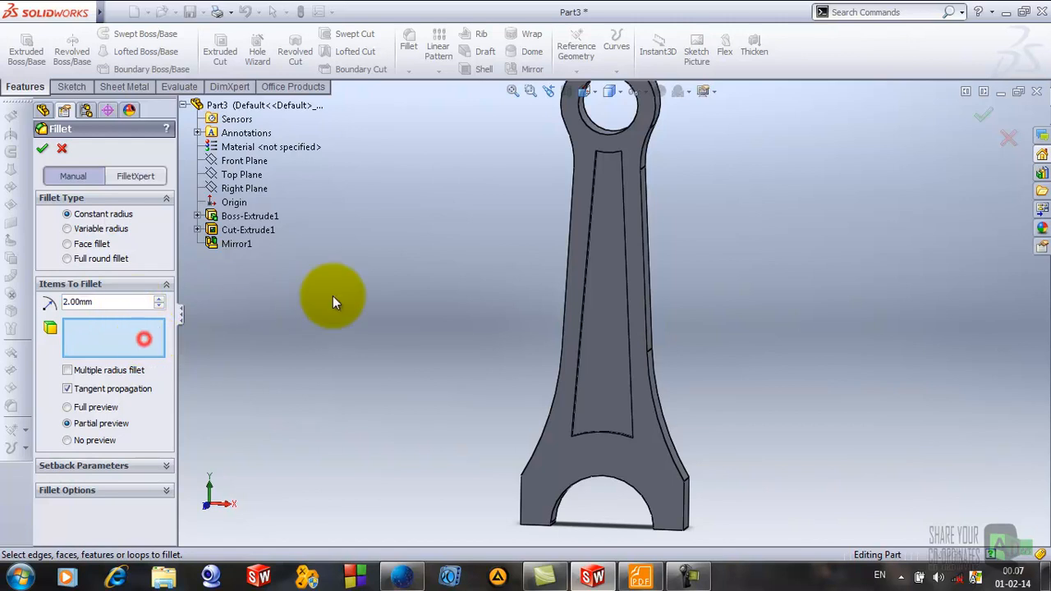
{"action": "middle_click_drag", "start_coordinate": [656, 265], "coordinate": [620, 274]}
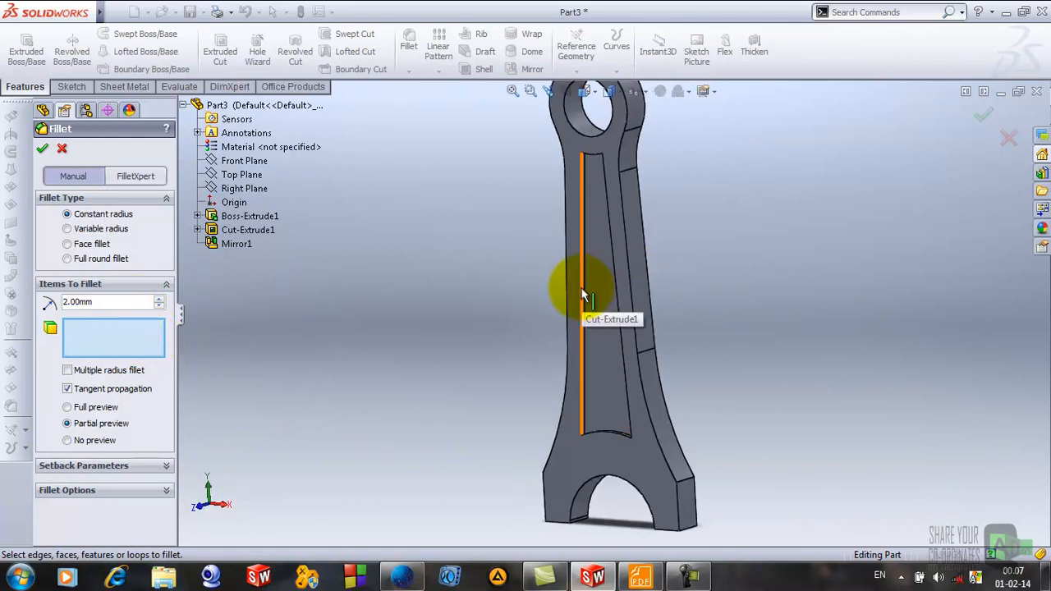
{"action": "left_click", "coordinate": [581, 286]}
{"action": "scroll", "coordinate": [592, 202], "scroll_direction": "down", "scroll_amount": 3}
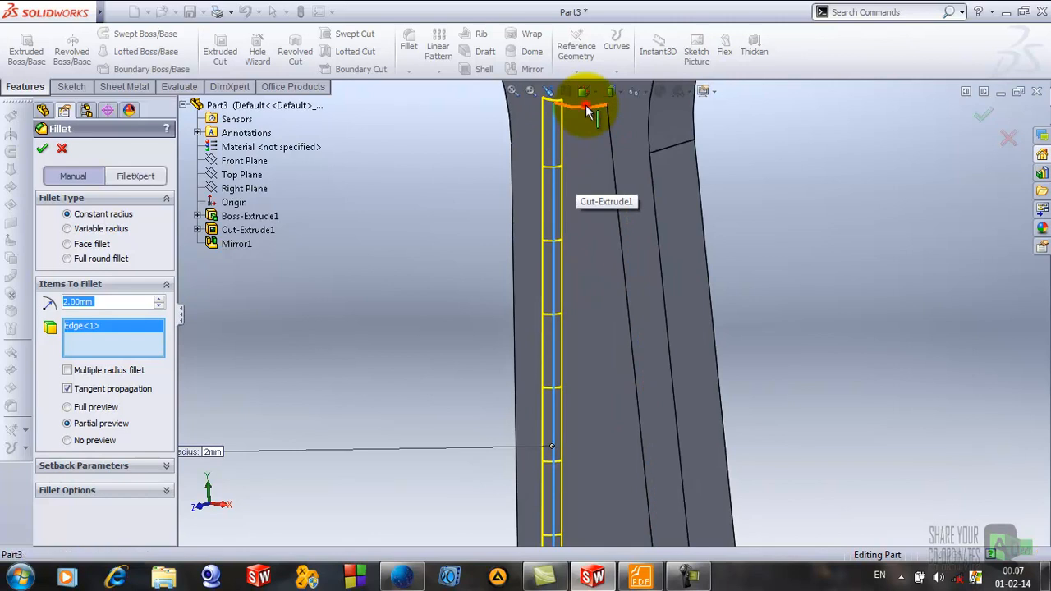
{"action": "left_click", "coordinate": [612, 165]}
{"action": "scroll", "coordinate": [649, 213], "scroll_direction": "up", "scroll_amount": 2}
{"action": "scroll", "coordinate": [587, 534], "scroll_direction": "up", "scroll_amount": 3}
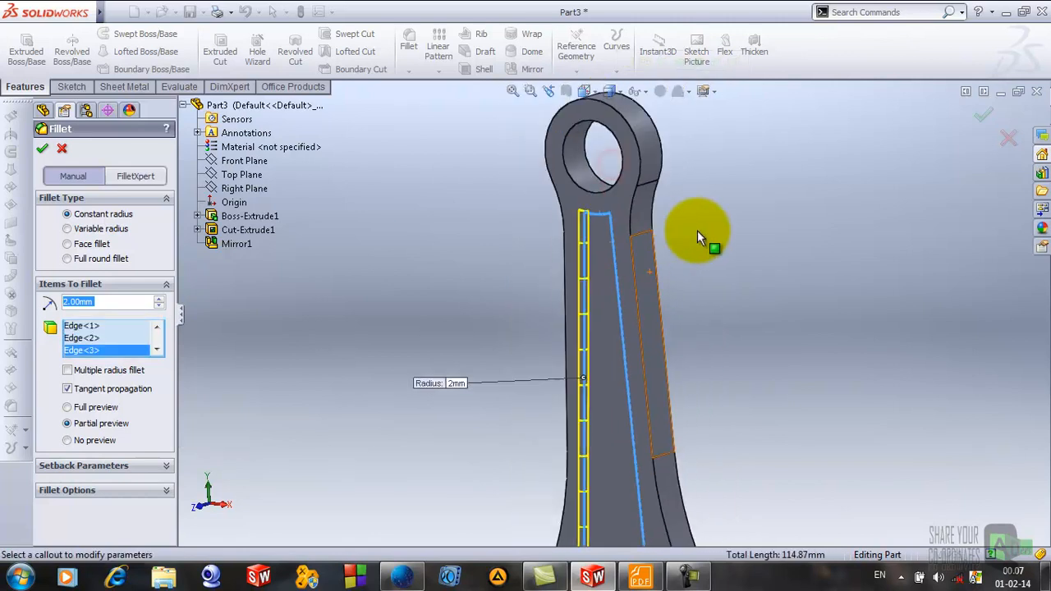
{"action": "scroll", "coordinate": [616, 460], "scroll_direction": "down", "scroll_amount": 4}
{"action": "left_click", "coordinate": [612, 300]}
Step: Add the four rim edges of the mirrored recess on the rod's opposite face to the fillet selection
{"action": "middle_click_drag", "start_coordinate": [766, 258], "coordinate": [704, 239]}
{"action": "scroll", "coordinate": [623, 392], "scroll_direction": "down", "scroll_amount": 3}
{"action": "middle_click_drag", "start_coordinate": [739, 352], "coordinate": [637, 410]}
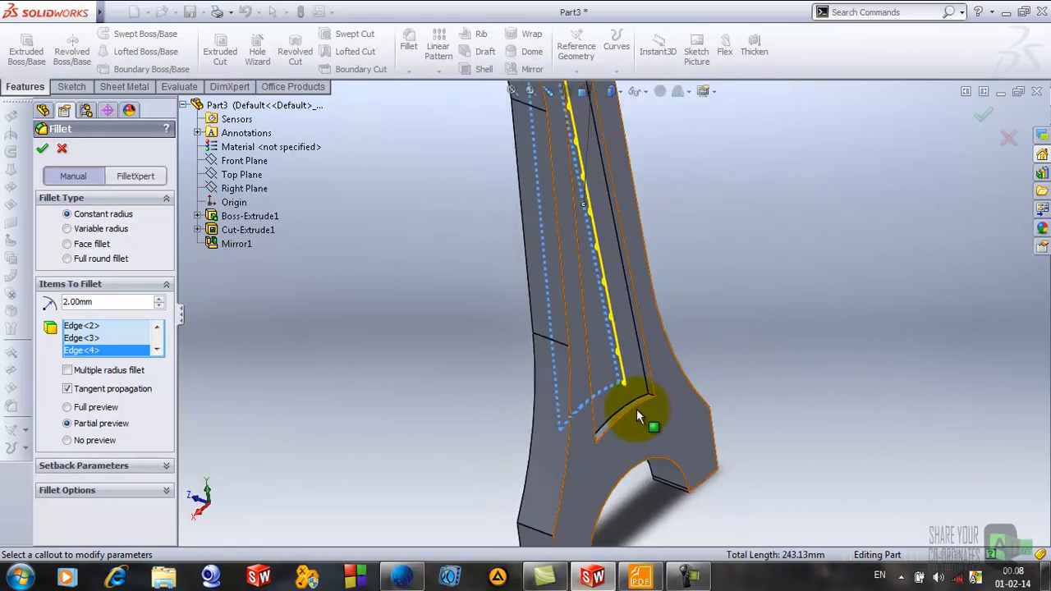
{"action": "left_click", "coordinate": [653, 364]}
{"action": "left_click", "coordinate": [667, 363]}
{"action": "middle_click_drag", "start_coordinate": [669, 364], "coordinate": [598, 404]}
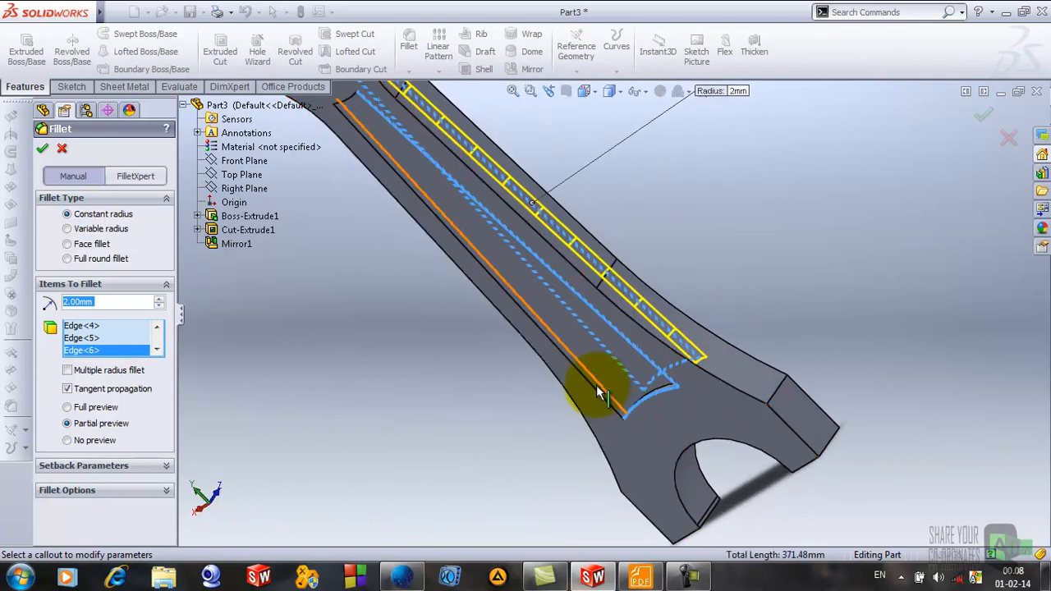
{"action": "left_click", "coordinate": [598, 389]}
{"action": "scroll", "coordinate": [605, 389], "scroll_direction": "up", "scroll_amount": 5}
{"action": "middle_click_drag", "start_coordinate": [620, 197], "coordinate": [686, 117]}
{"action": "scroll", "coordinate": [567, 205], "scroll_direction": "down", "scroll_amount": 6}
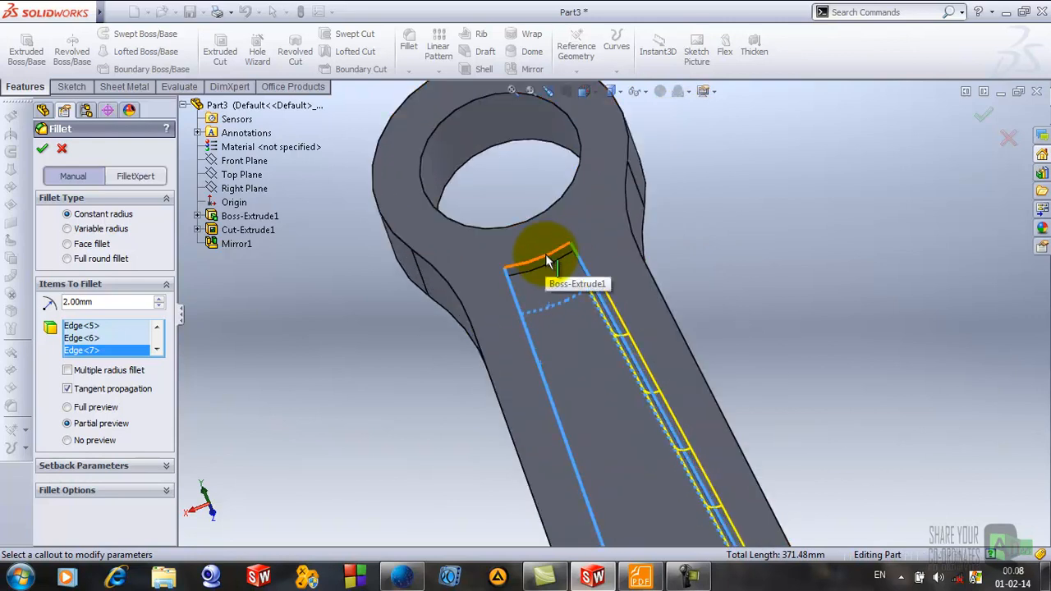
{"action": "left_click", "coordinate": [547, 255]}
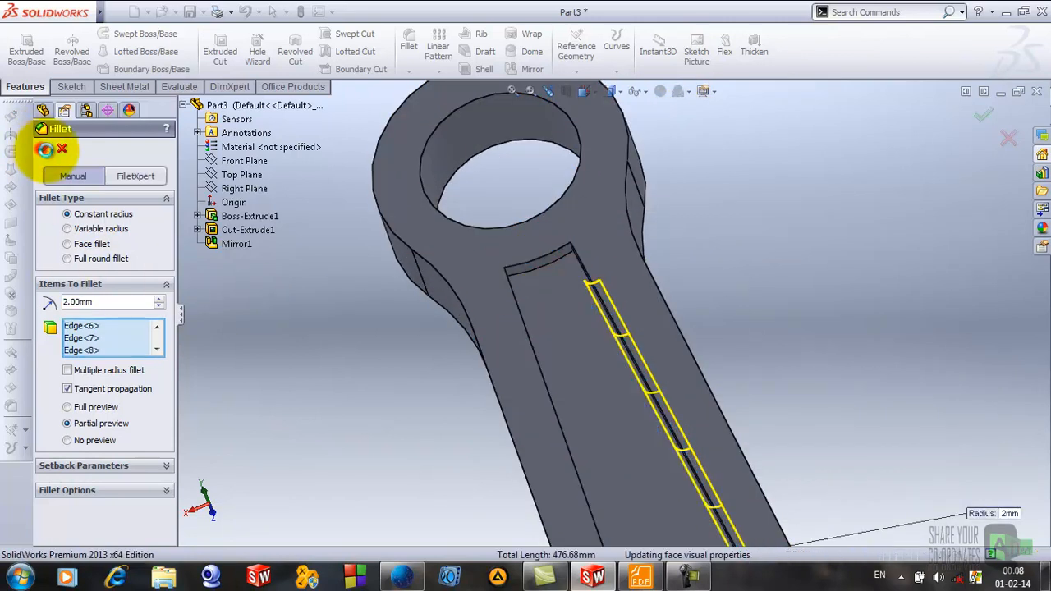
Step: Apply the 2 mm constant-radius fillet to the selected edges of the rod's recessed pockets
{"action": "left_click", "coordinate": [41, 148]}
{"action": "scroll", "coordinate": [340, 371], "scroll_direction": "down", "scroll_amount": 8}
{"action": "middle_click_drag", "start_coordinate": [356, 378], "coordinate": [616, 326]}
{"action": "scroll", "coordinate": [659, 385], "scroll_direction": "down", "scroll_amount": 4}
{"action": "mouse_move", "coordinate": [628, 396]}
{"action": "middle_mouse_down"}
{"action": "mouse_move", "coordinate": [622, 362]}
{"action": "mouse_move", "coordinate": [635, 340]}
{"action": "mouse_move", "coordinate": [657, 361]}
{"action": "middle_mouse_up"}
Step: Check the rod drawing in Foxit Reader, return to SolidWorks and start a sketch on a fork leg's flat end face, viewed straight on
{"action": "left_click", "coordinate": [640, 577]}
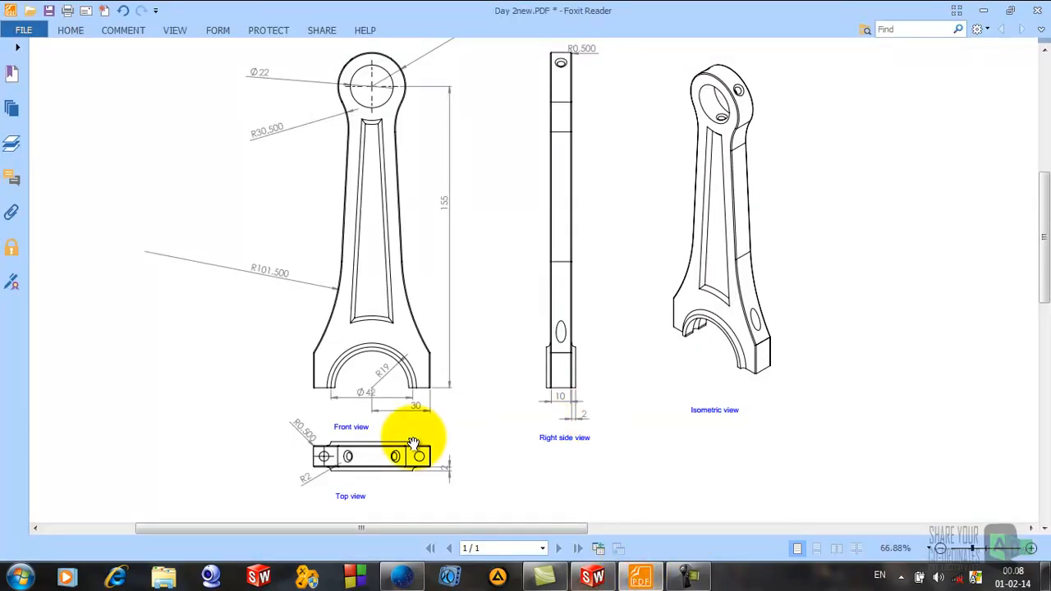
{"action": "scroll", "coordinate": [400, 444], "scroll_direction": "up", "scroll_amount": 3}
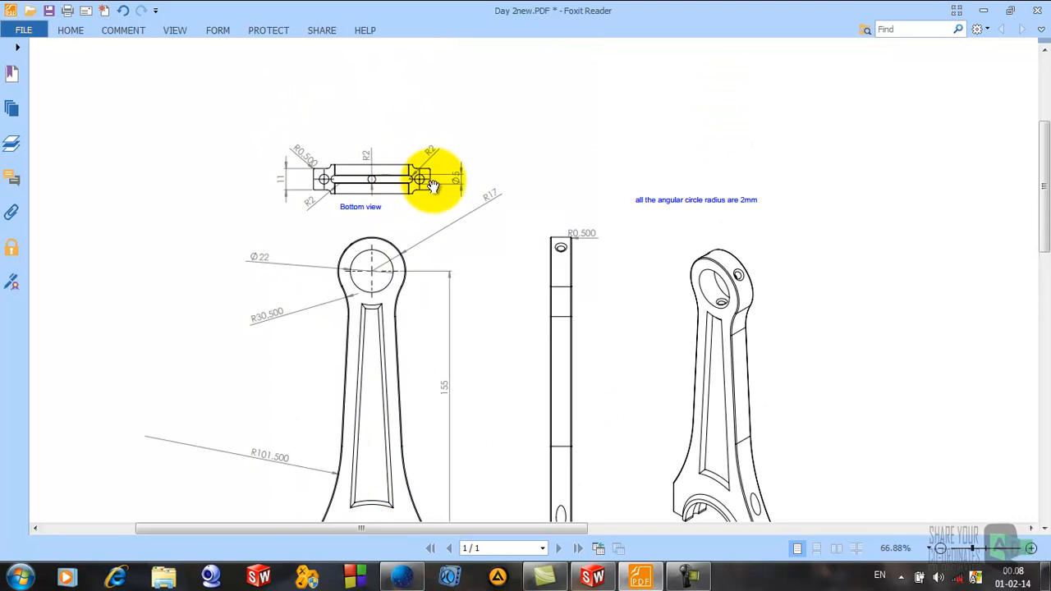
{"action": "scroll", "coordinate": [468, 255], "scroll_direction": "down", "scroll_amount": 2}
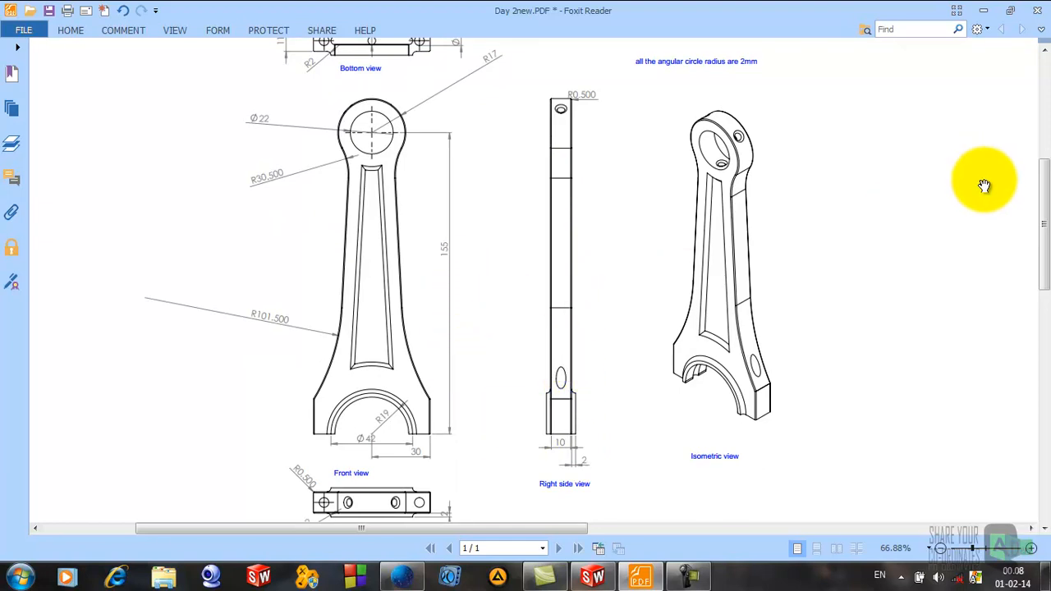
{"action": "left_click", "coordinate": [983, 10]}
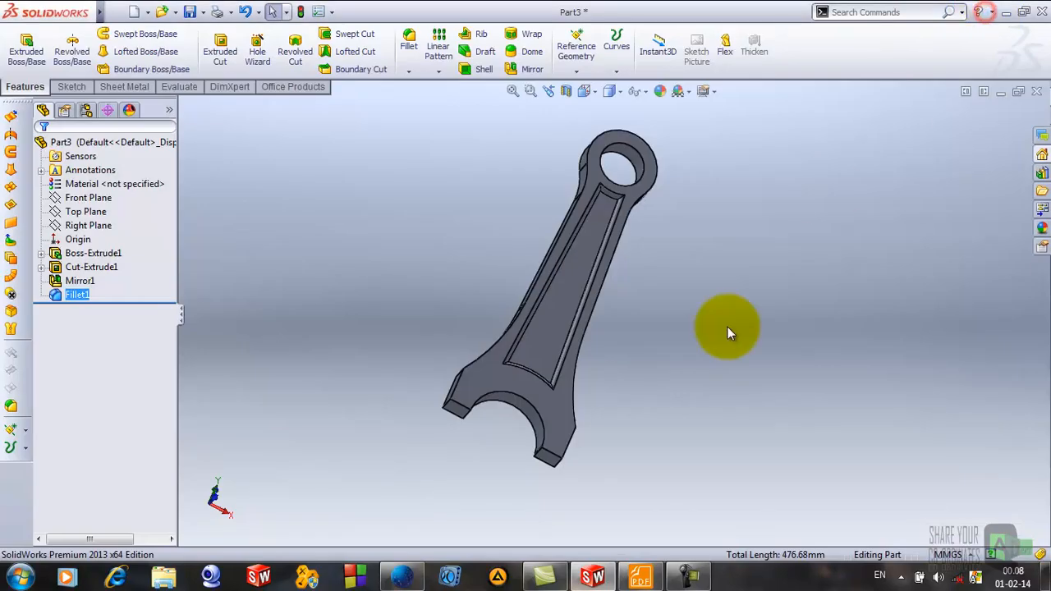
{"action": "middle_click_drag", "start_coordinate": [584, 460], "coordinate": [636, 400]}
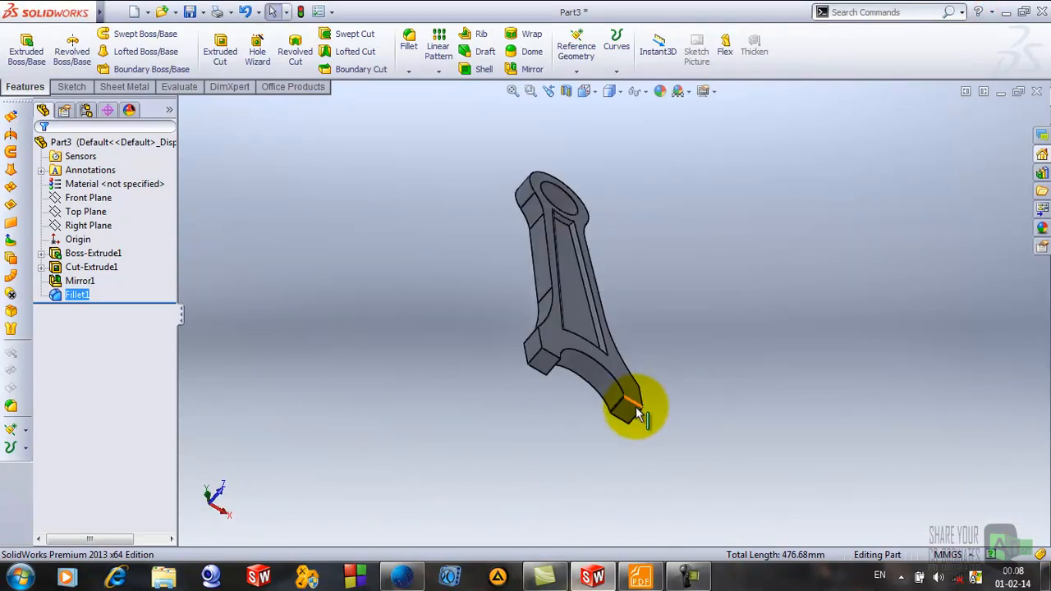
{"action": "left_click", "coordinate": [627, 419]}
{"action": "left_click", "coordinate": [688, 370]}
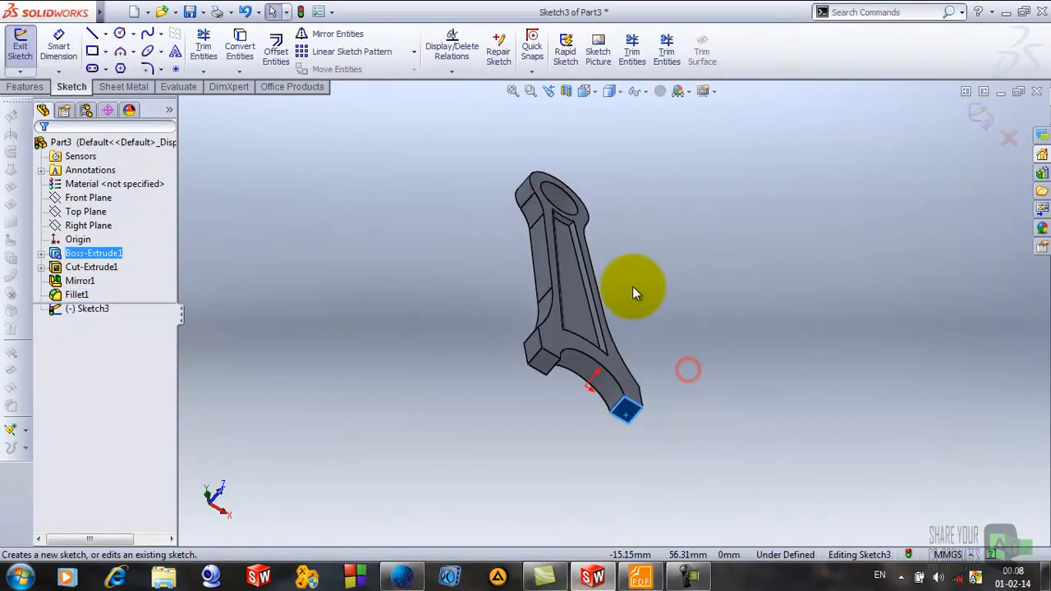
{"action": "left_click", "coordinate": [662, 169]}
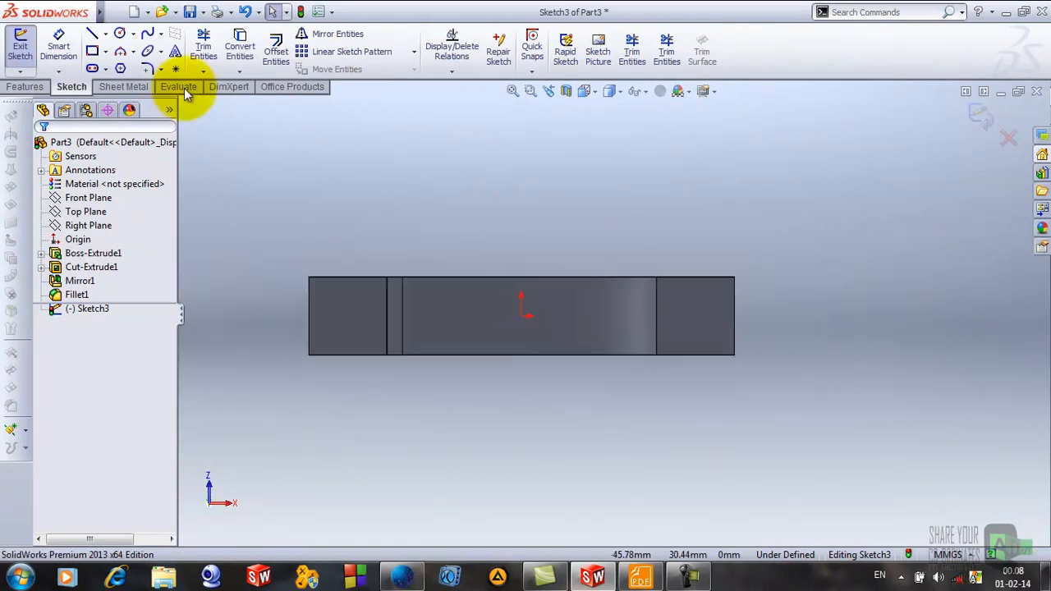
Step: Sketch one circle of about 3.36 mm radius on the end face of each fork leg
{"action": "left_click", "coordinate": [121, 34]}
{"action": "left_click", "coordinate": [698, 321]}
{"action": "left_click", "coordinate": [696, 298]}
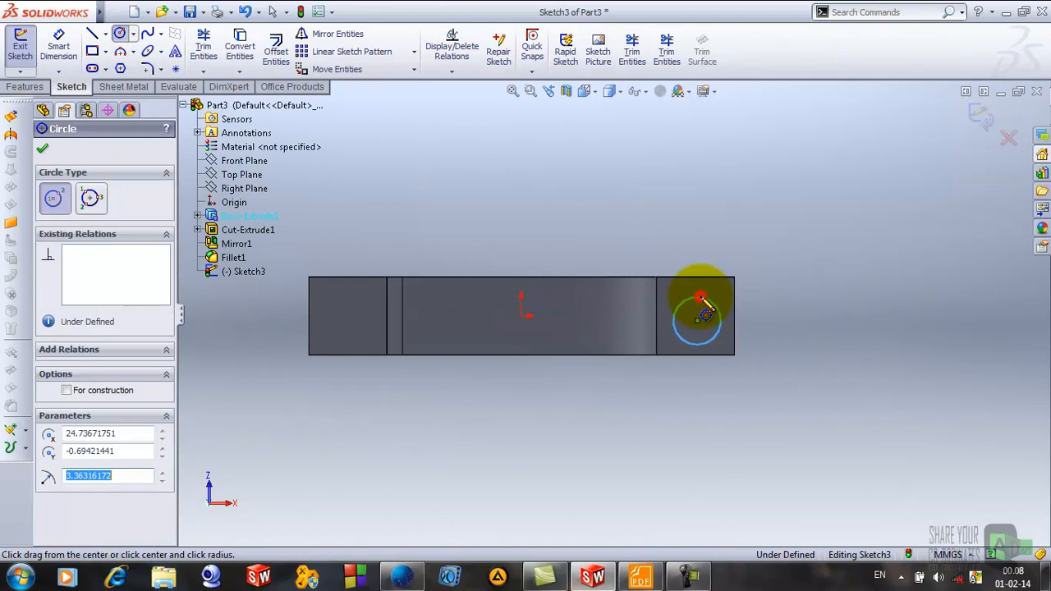
{"action": "left_click", "coordinate": [342, 316]}
{"action": "left_click", "coordinate": [333, 293]}
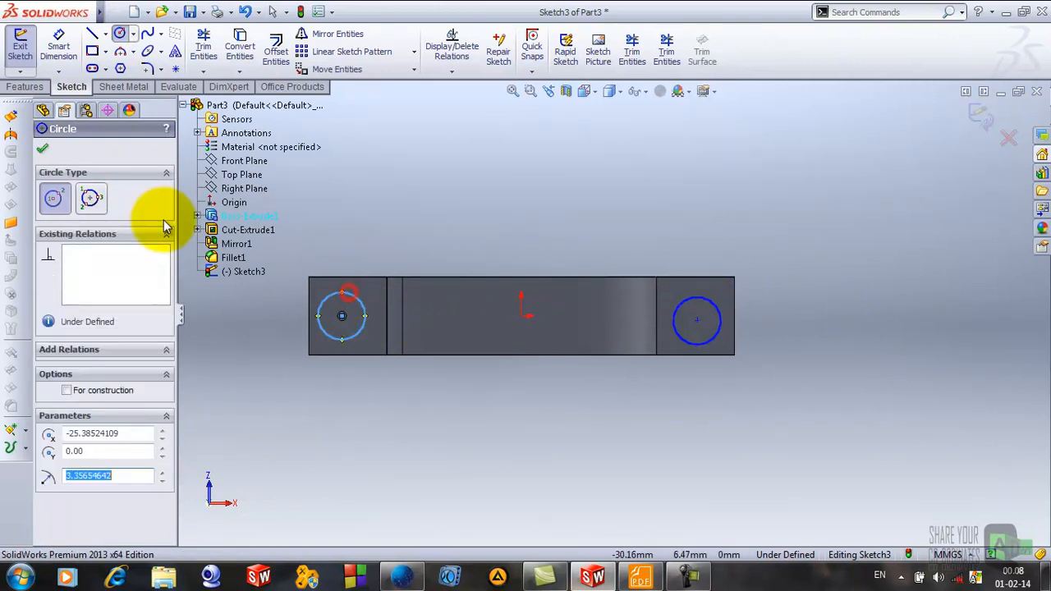
{"action": "left_click", "coordinate": [41, 148]}
{"action": "key", "text": "z"}
{"action": "left_click", "coordinate": [502, 390]}
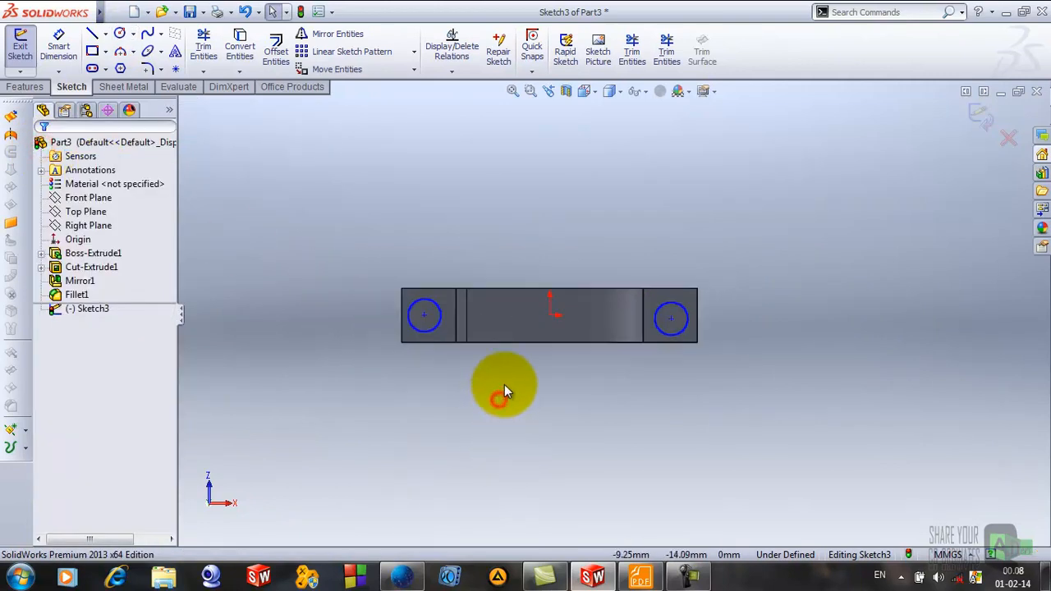
Step: Consult the drawing's hole positions in Foxit Reader and dimension the left circle's centre 5.5 mm from the end face's upper edge in SolidWorks
{"action": "left_click", "coordinate": [640, 573]}
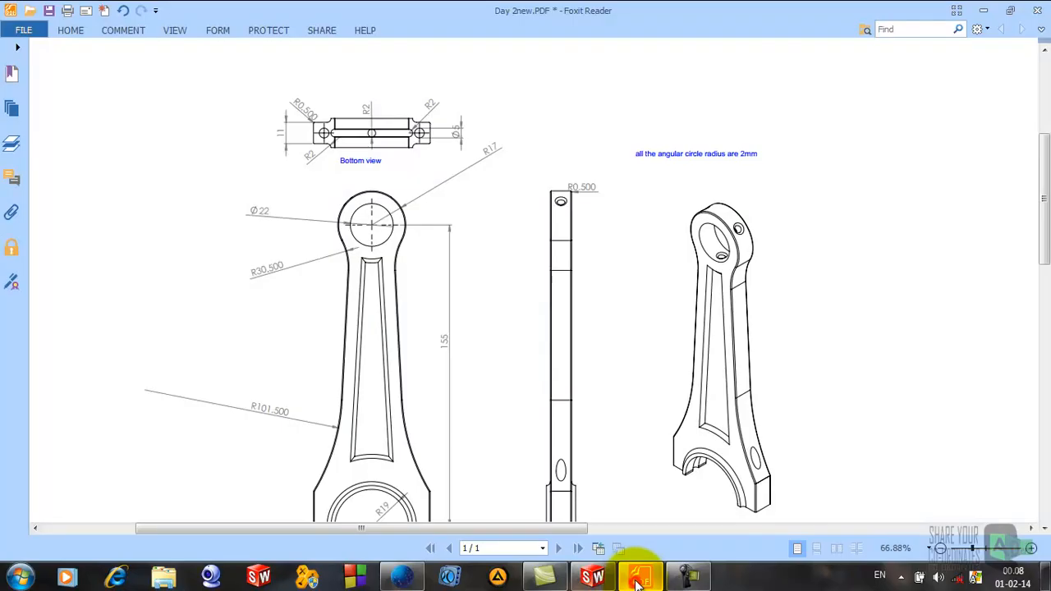
{"action": "scroll", "coordinate": [497, 413], "scroll_direction": "down", "scroll_amount": 1}
{"action": "scroll", "coordinate": [497, 413], "scroll_direction": "down", "scroll_amount": 3}
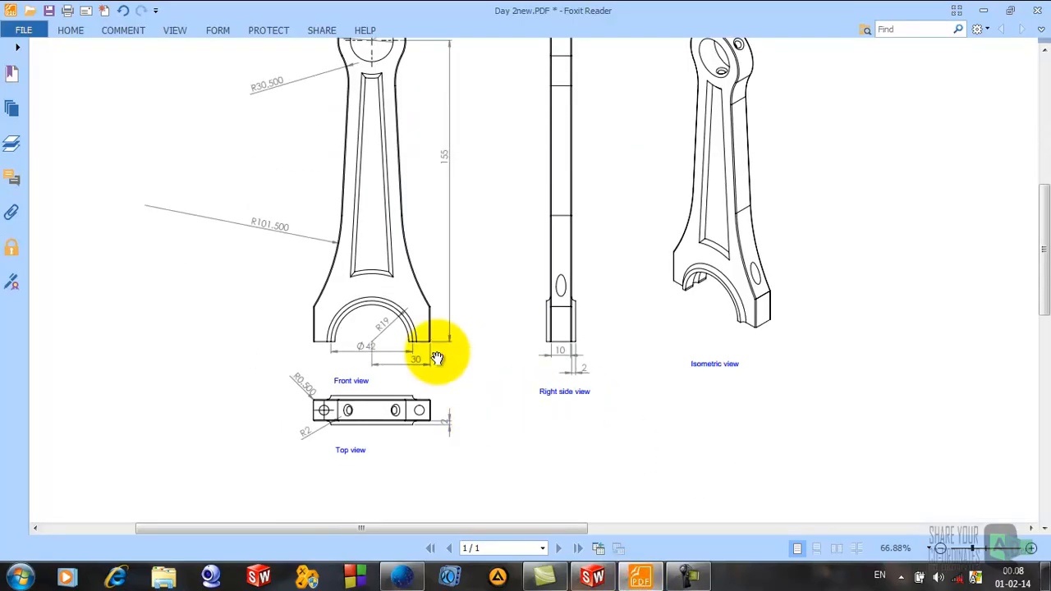
{"action": "scroll", "coordinate": [452, 394], "scroll_direction": "up", "scroll_amount": 5}
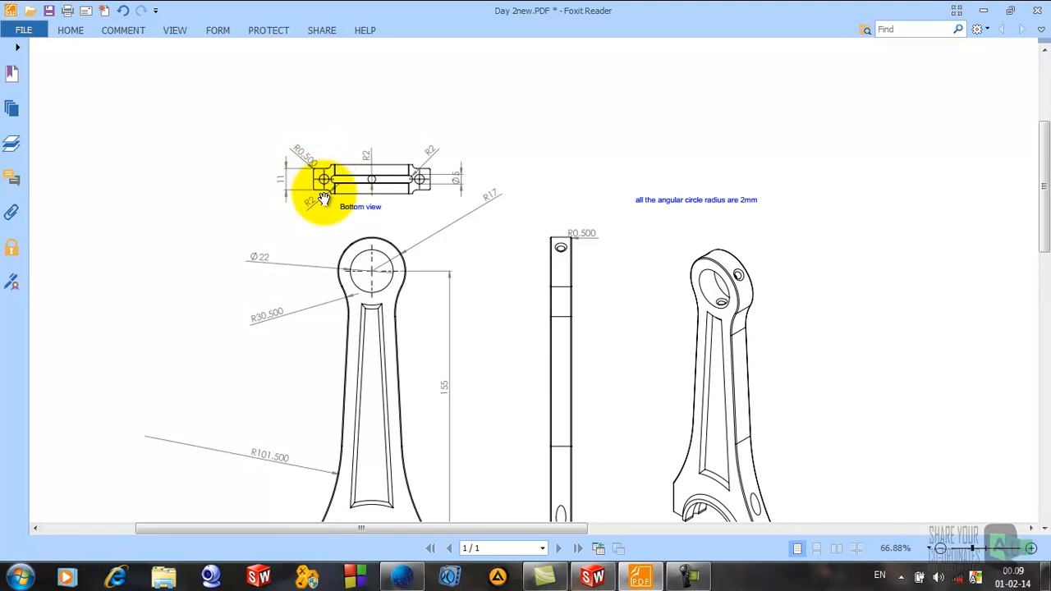
{"action": "left_click", "coordinate": [984, 16]}
{"action": "left_click", "coordinate": [59, 46]}
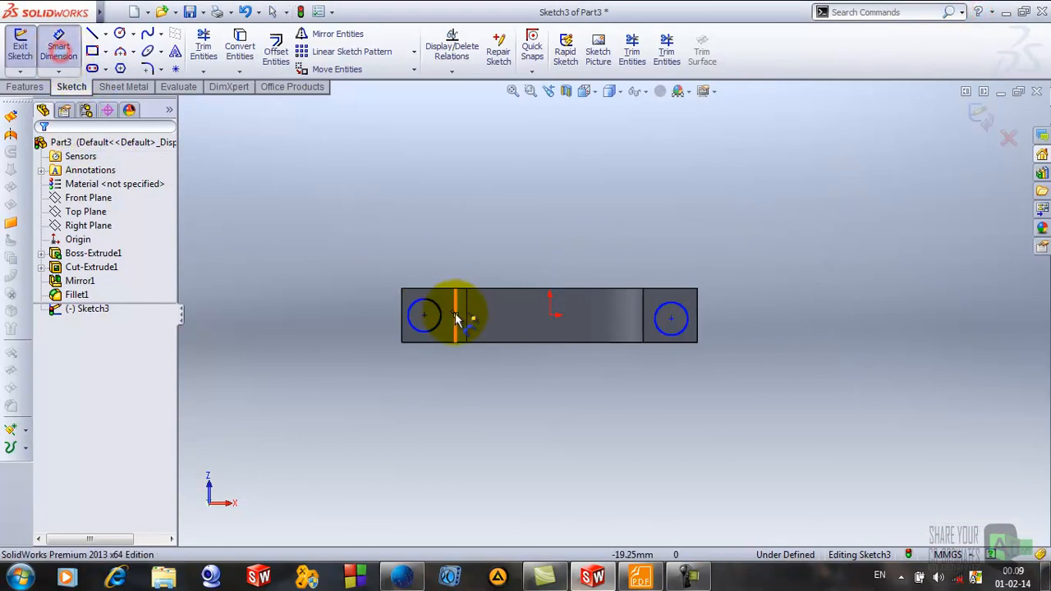
{"action": "left_click", "coordinate": [424, 316]}
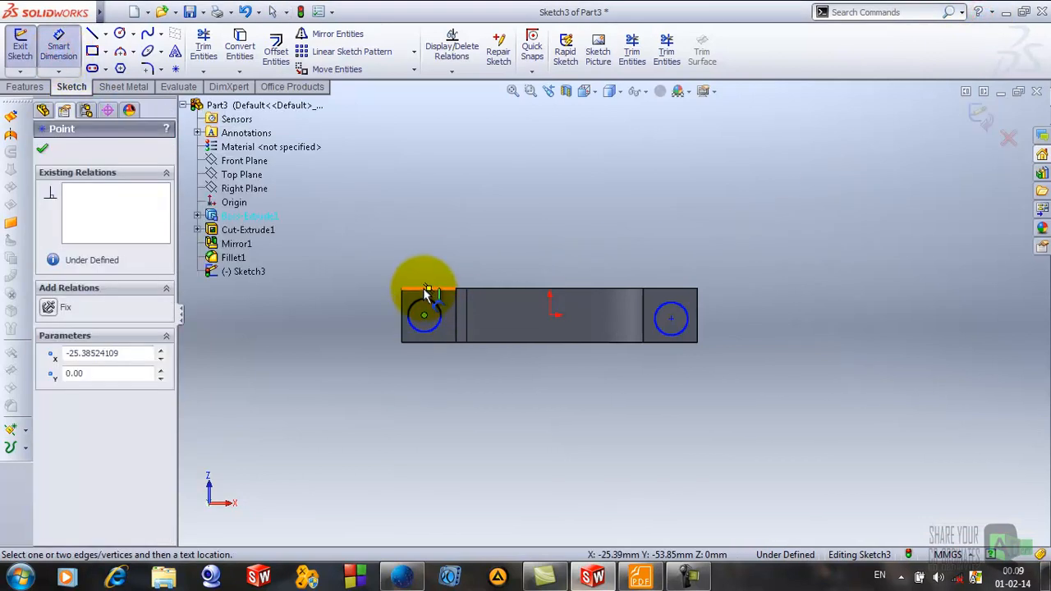
{"action": "left_click", "coordinate": [425, 289]}
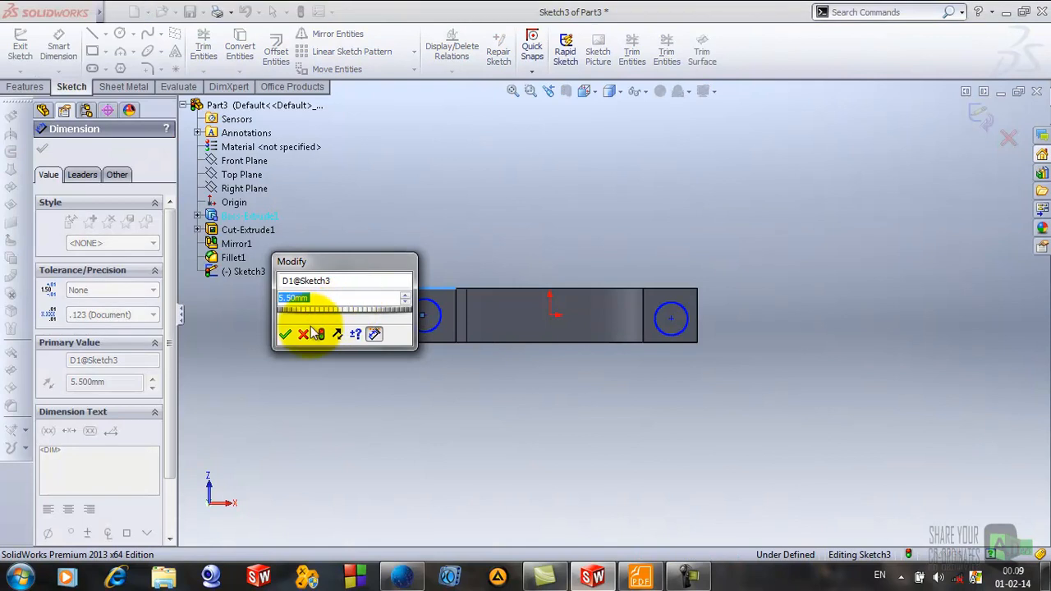
{"action": "left_click", "coordinate": [285, 334]}
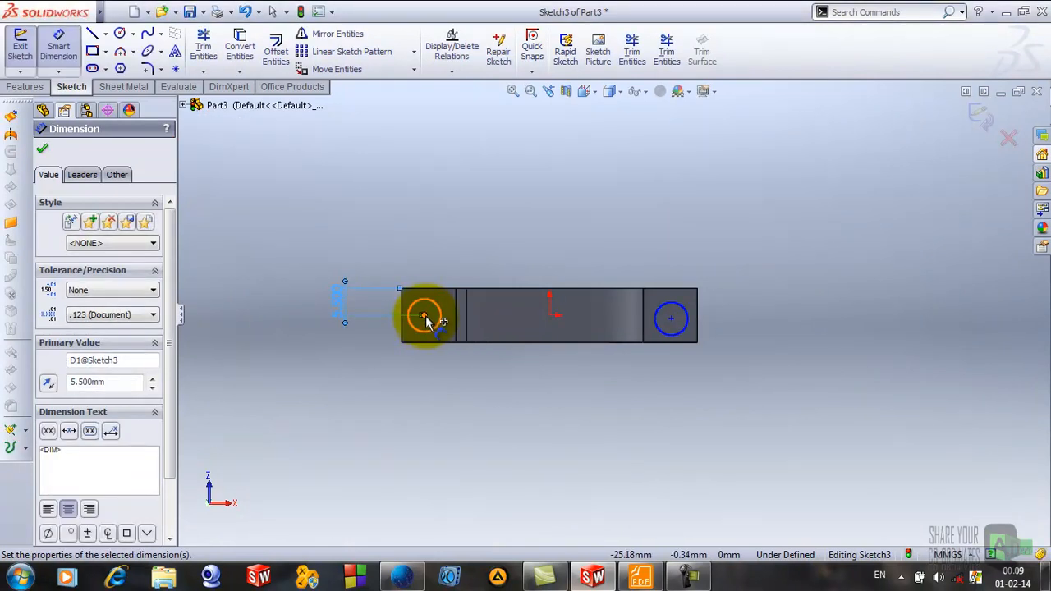
{"action": "key", "text": "Escape"}
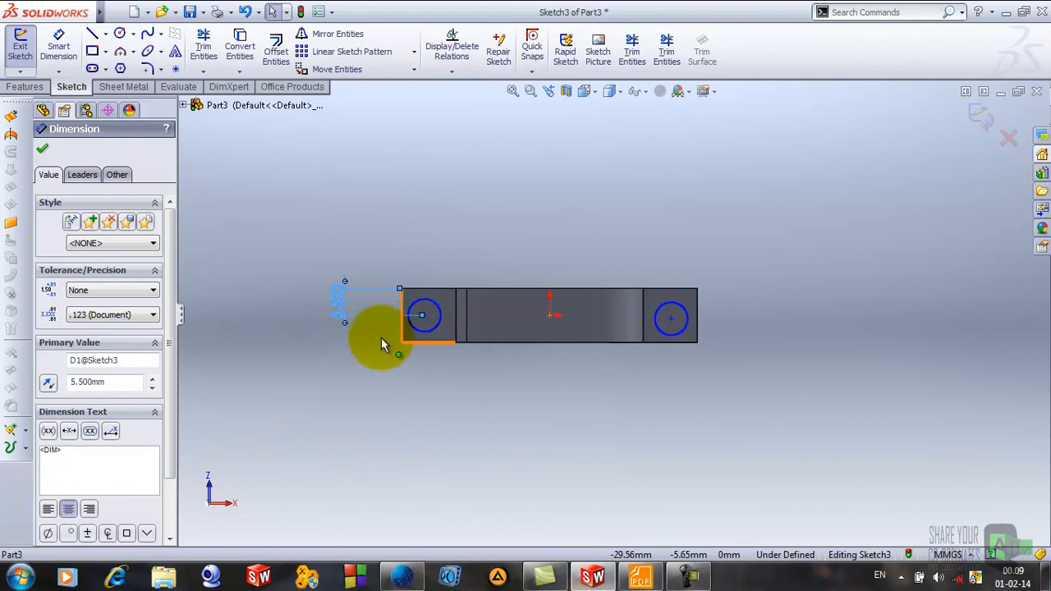
Step: Dimension the left circle's centre 5.5 mm from the outer side edge of its leg
{"action": "left_click", "coordinate": [42, 149]}
{"action": "left_click", "coordinate": [59, 48]}
{"action": "scroll", "coordinate": [436, 308], "scroll_direction": "down", "scroll_amount": 6}
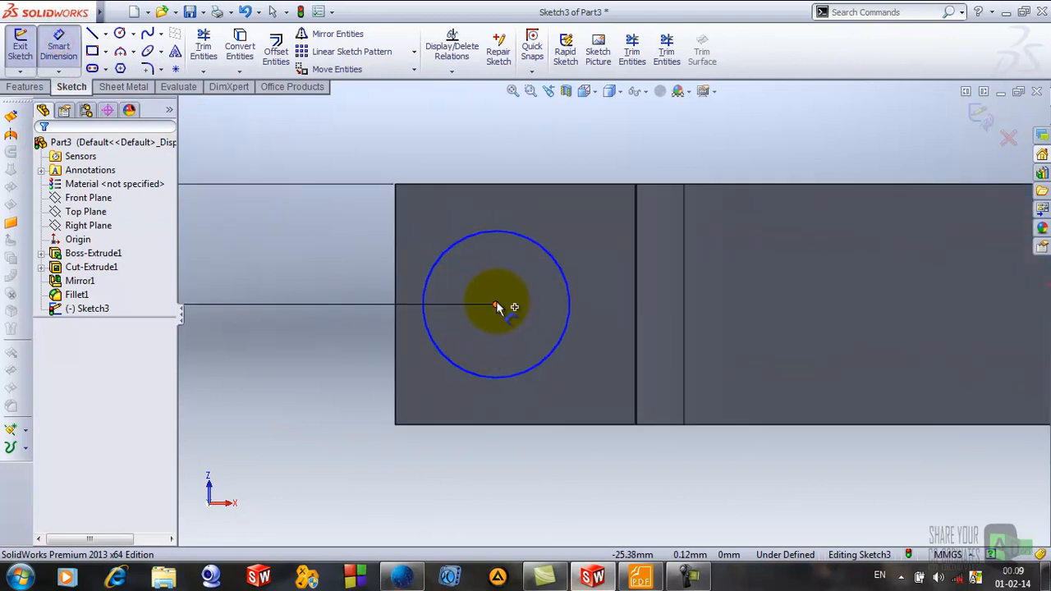
{"action": "left_click", "coordinate": [496, 306]}
{"action": "left_click", "coordinate": [395, 318]}
{"action": "left_click", "coordinate": [479, 465]}
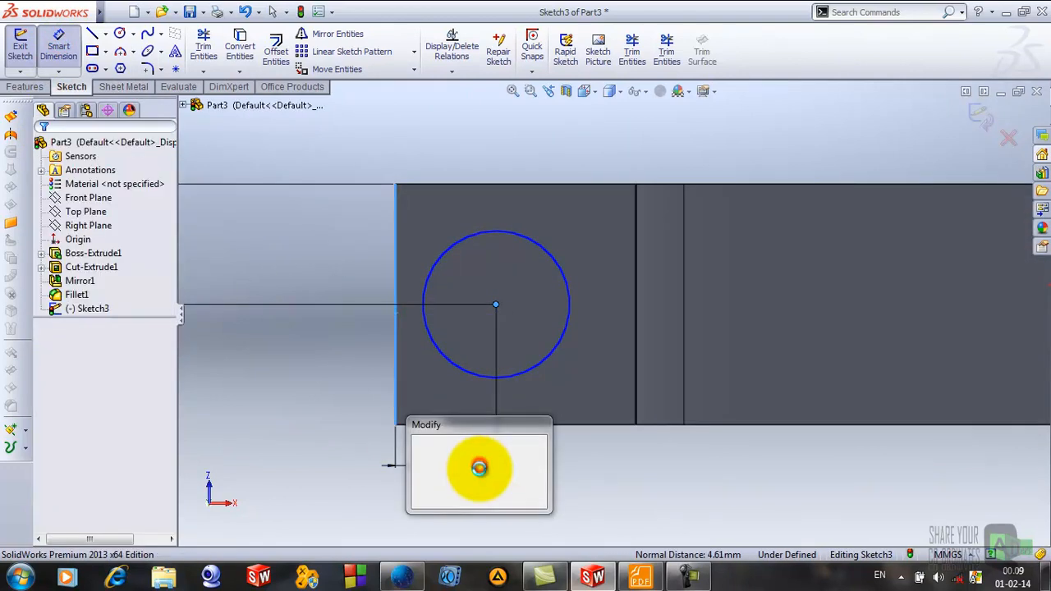
{"action": "type", "text": "5.5"}
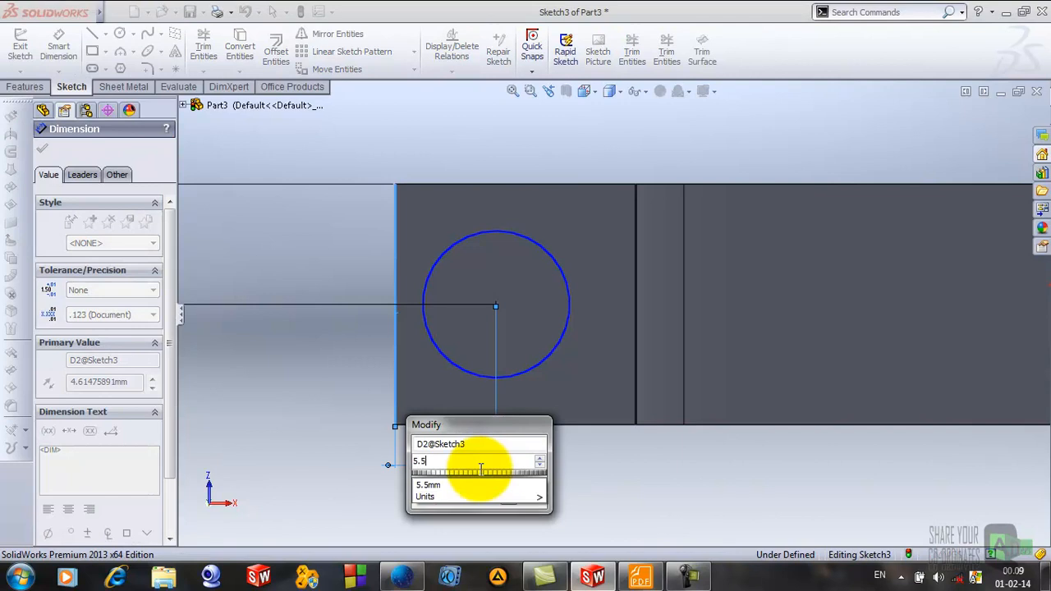
{"action": "key", "text": "Return"}
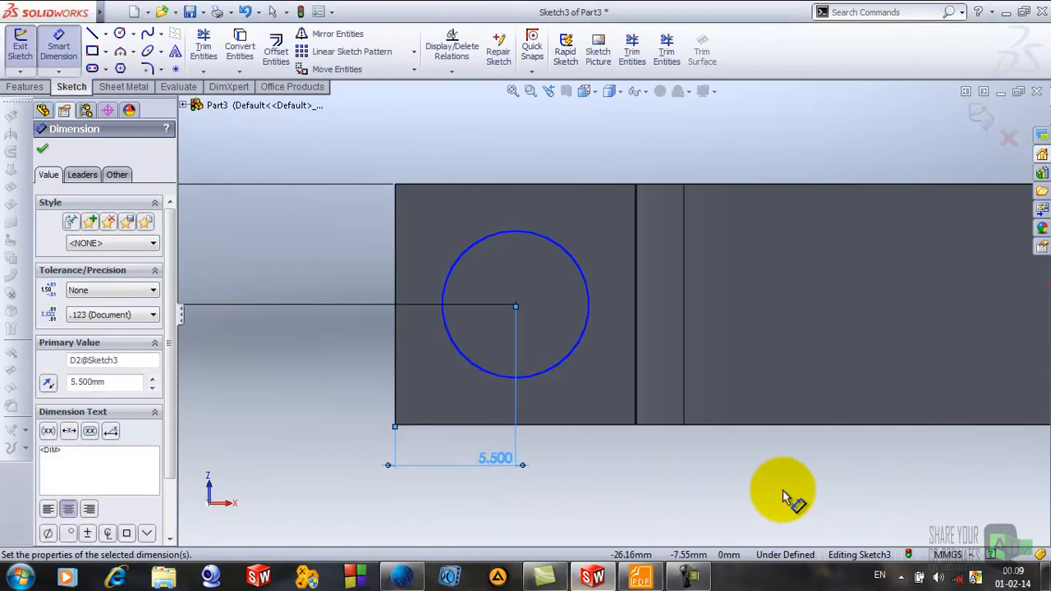
Step: Dimension the right circle's centre 5.5 mm from the outer side edge of its leg
{"action": "scroll", "coordinate": [891, 418], "scroll_direction": "up", "scroll_amount": 5}
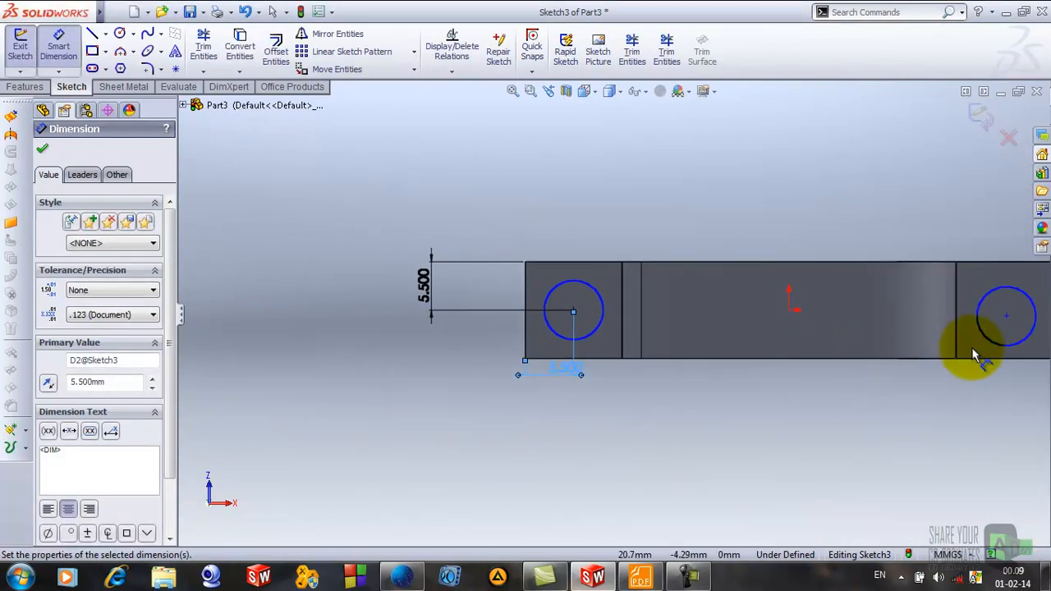
{"action": "scroll", "coordinate": [972, 352], "scroll_direction": "up", "scroll_amount": 2}
{"action": "scroll", "coordinate": [963, 348], "scroll_direction": "down", "scroll_amount": 3}
{"action": "scroll", "coordinate": [819, 288], "scroll_direction": "down", "scroll_amount": 3}
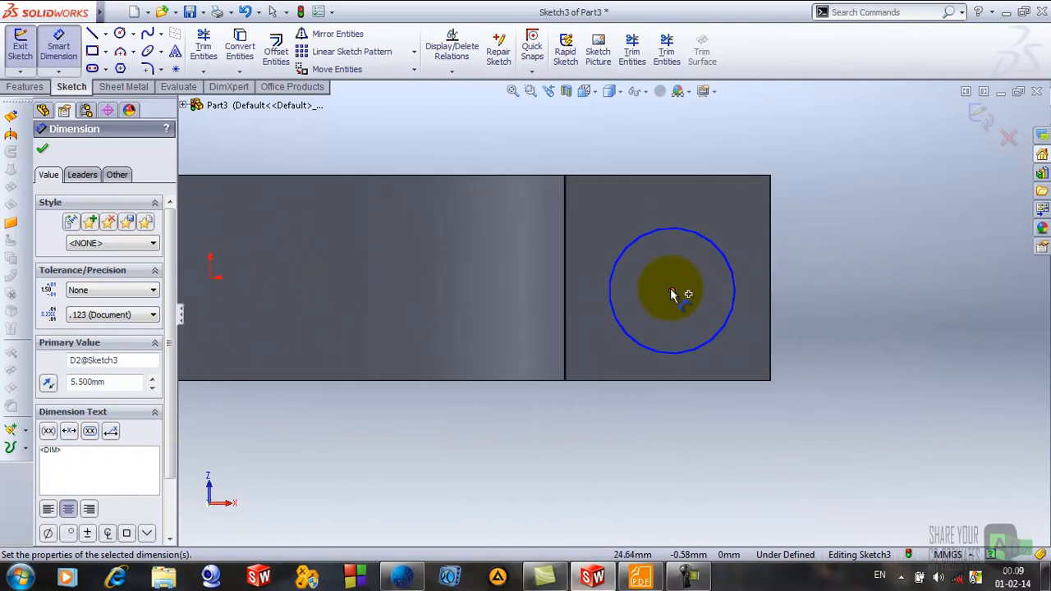
{"action": "left_click", "coordinate": [671, 289]}
{"action": "left_click", "coordinate": [771, 290]}
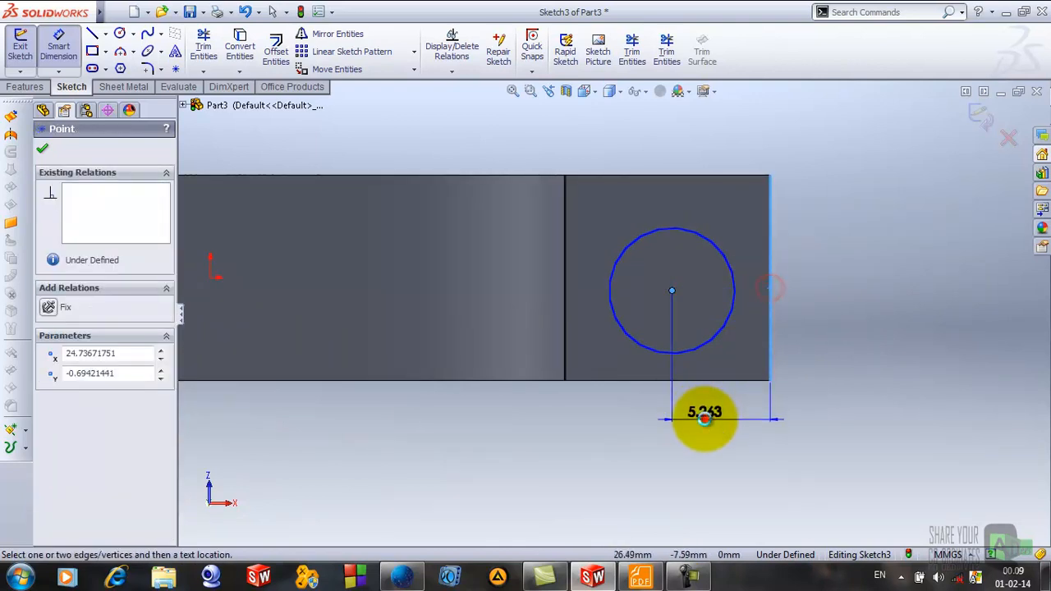
{"action": "left_click", "coordinate": [705, 417]}
{"action": "type", "text": "5"}
{"action": "key", "text": "Return"}
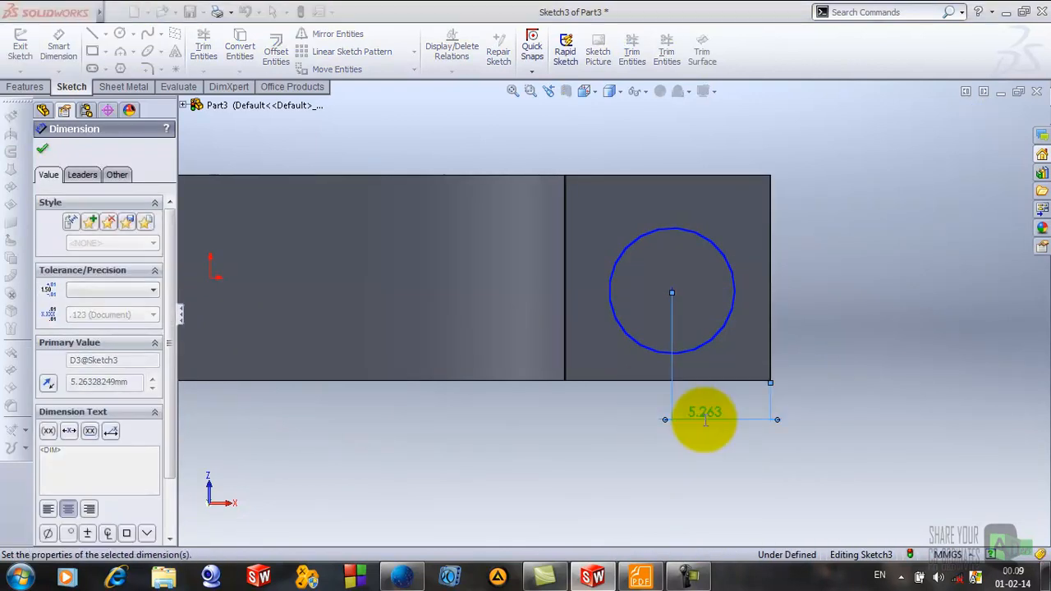
Step: Dimension the right circle's centre 5.5 mm from the end face's upper edge and exit the sketch
{"action": "left_click", "coordinate": [668, 290]}
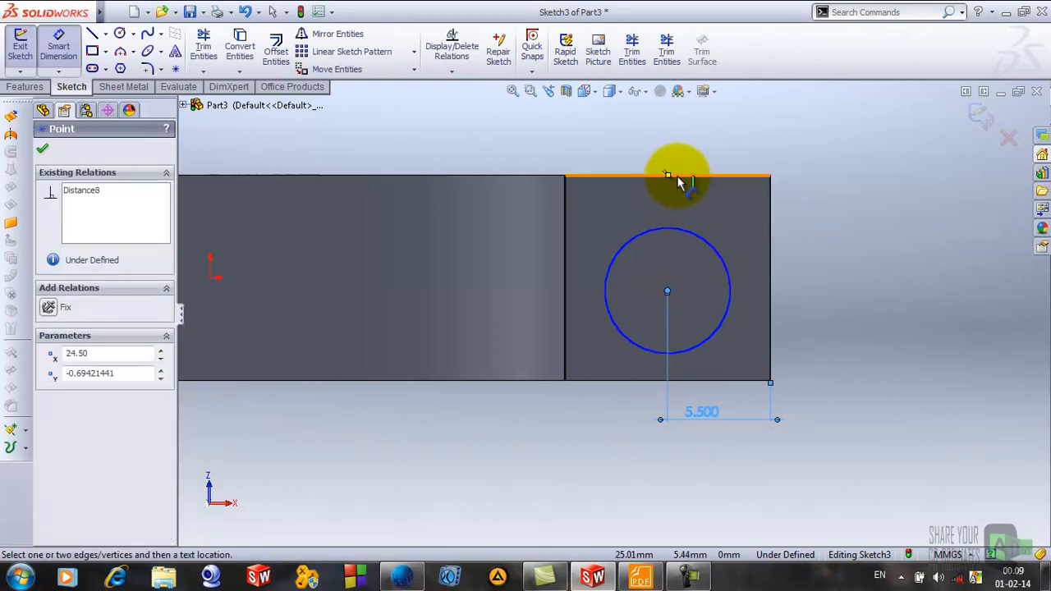
{"action": "left_click", "coordinate": [679, 176]}
{"action": "left_click", "coordinate": [859, 238]}
{"action": "type", "text": "5"}
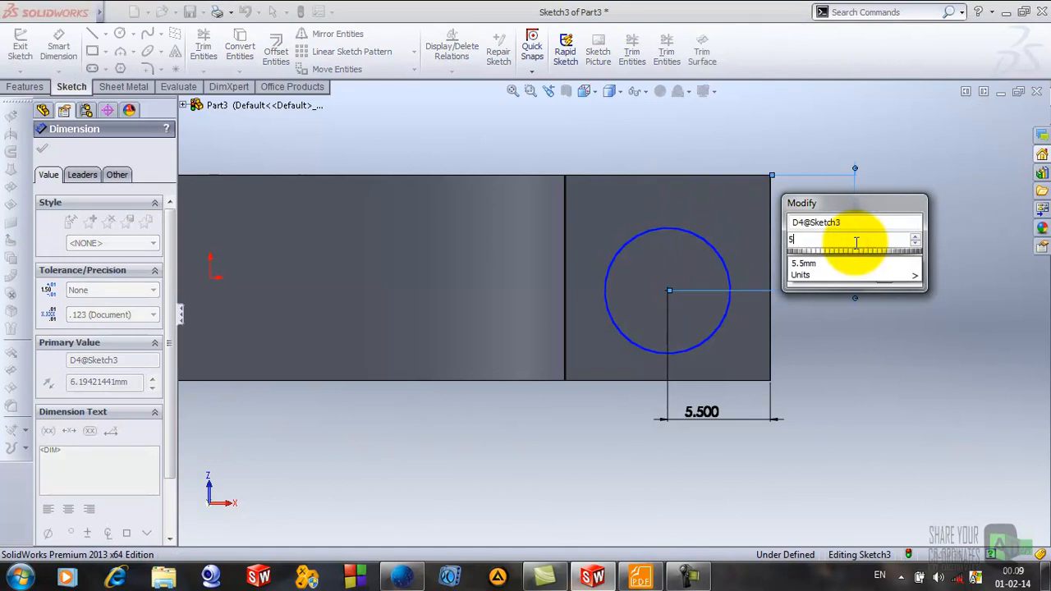
{"action": "type", "text": ".5"}
{"action": "key", "text": "Return"}
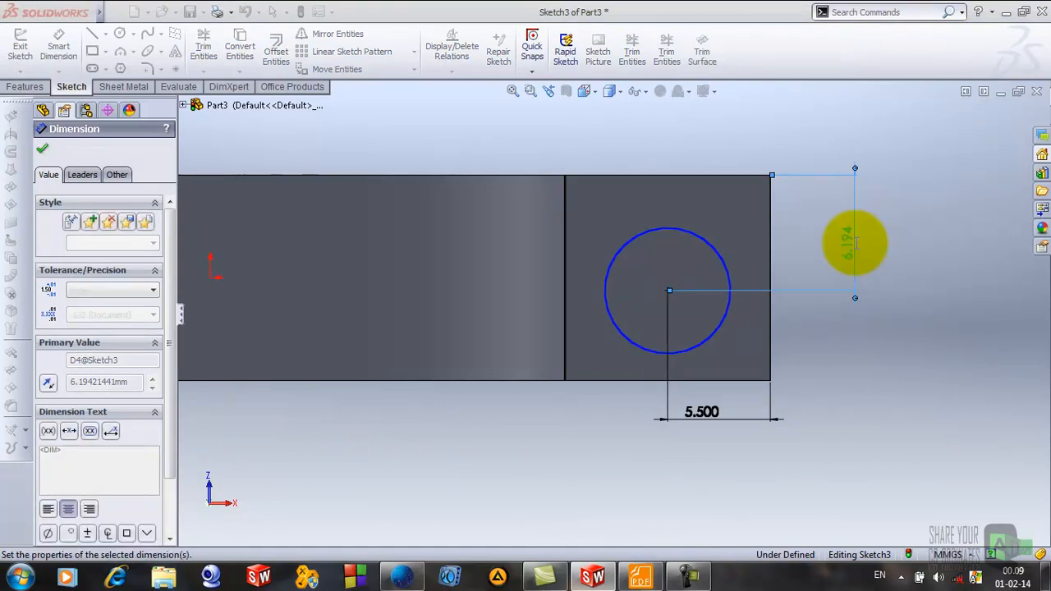
{"action": "left_click", "coordinate": [42, 148]}
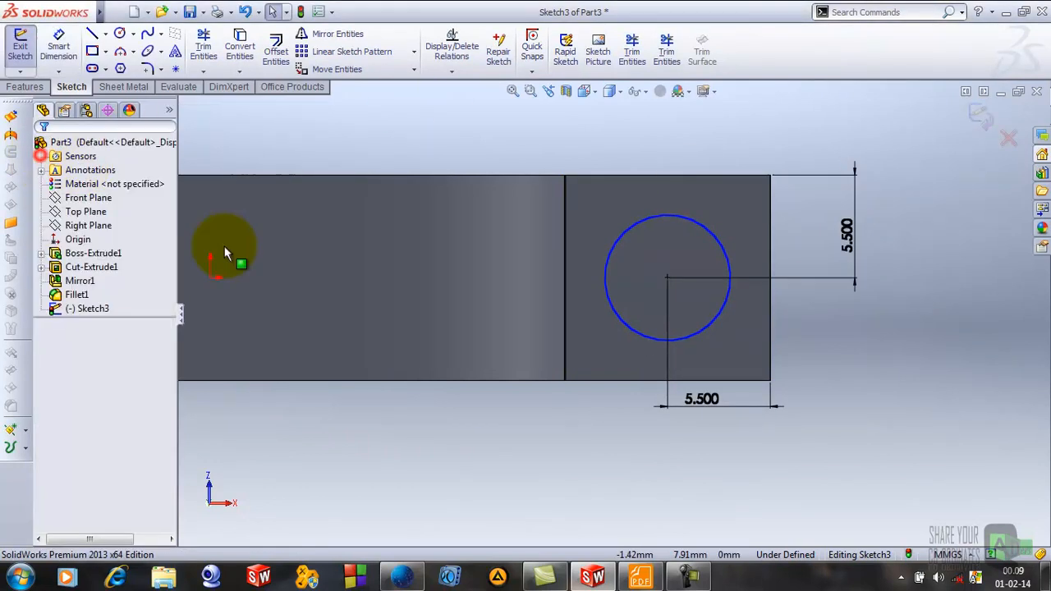
{"action": "scroll", "coordinate": [399, 384], "scroll_direction": "up", "scroll_amount": 4}
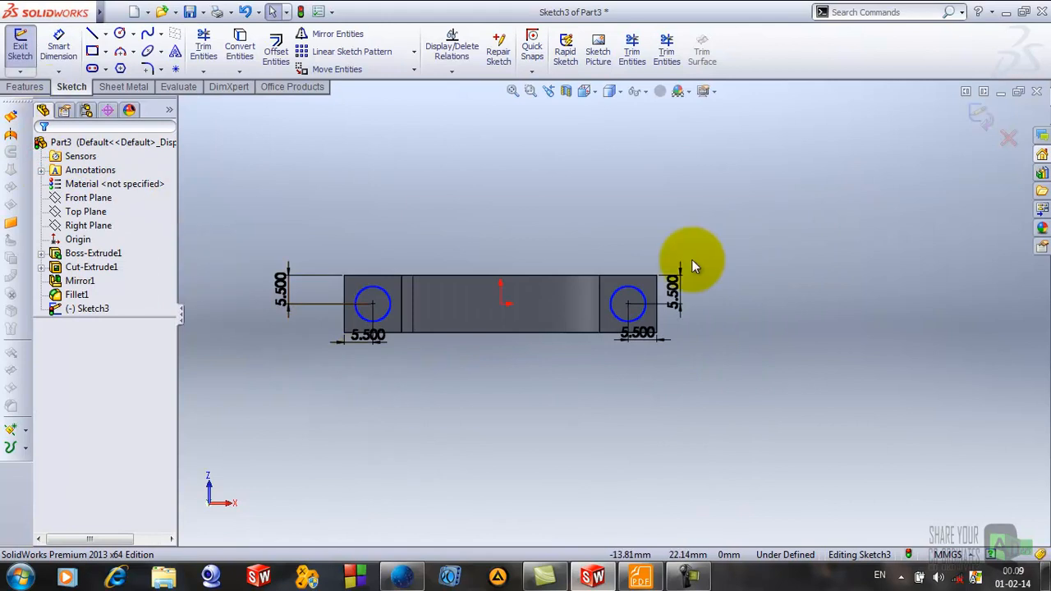
{"action": "left_click", "coordinate": [20, 54]}
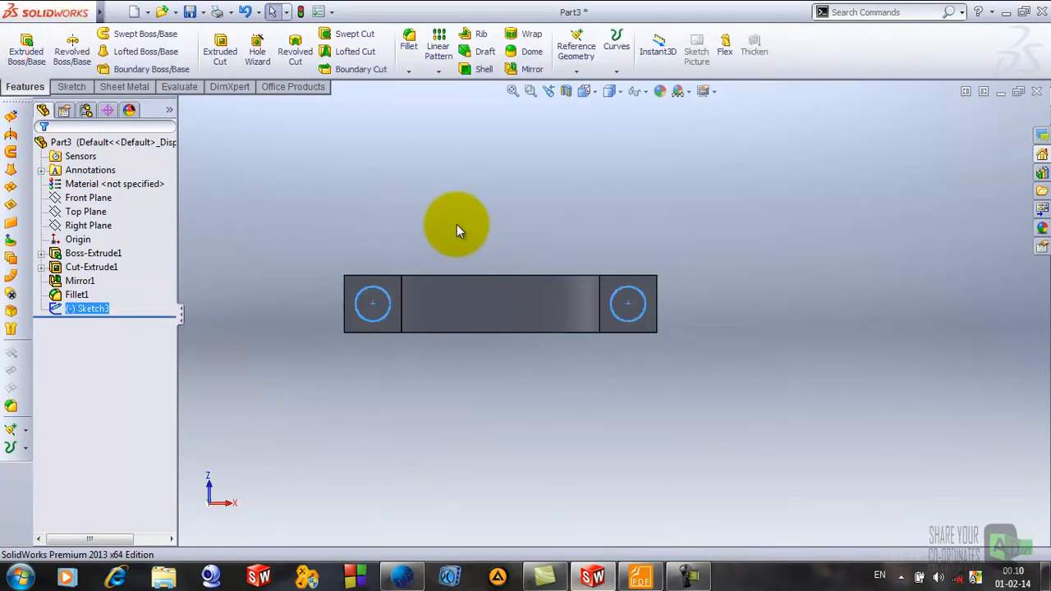
Step: Cut the two end-face circles into the fork legs with a blind Extruded Cut 112 mm deep
{"action": "key", "text": "ctrl+7"}
{"action": "left_click", "coordinate": [633, 395]}
{"action": "mouse_move", "coordinate": [633, 395]}
{"action": "middle_mouse_down"}
{"action": "mouse_move", "coordinate": [650, 429]}
{"action": "mouse_move", "coordinate": [640, 460]}
{"action": "middle_mouse_up"}
{"action": "left_click", "coordinate": [221, 51]}
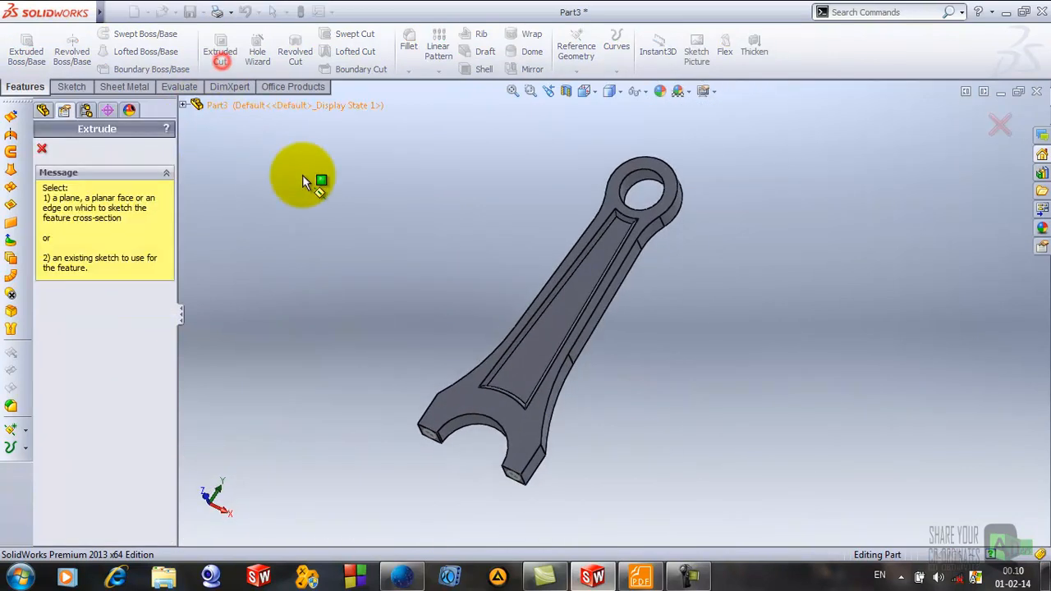
{"action": "left_click", "coordinate": [182, 105]}
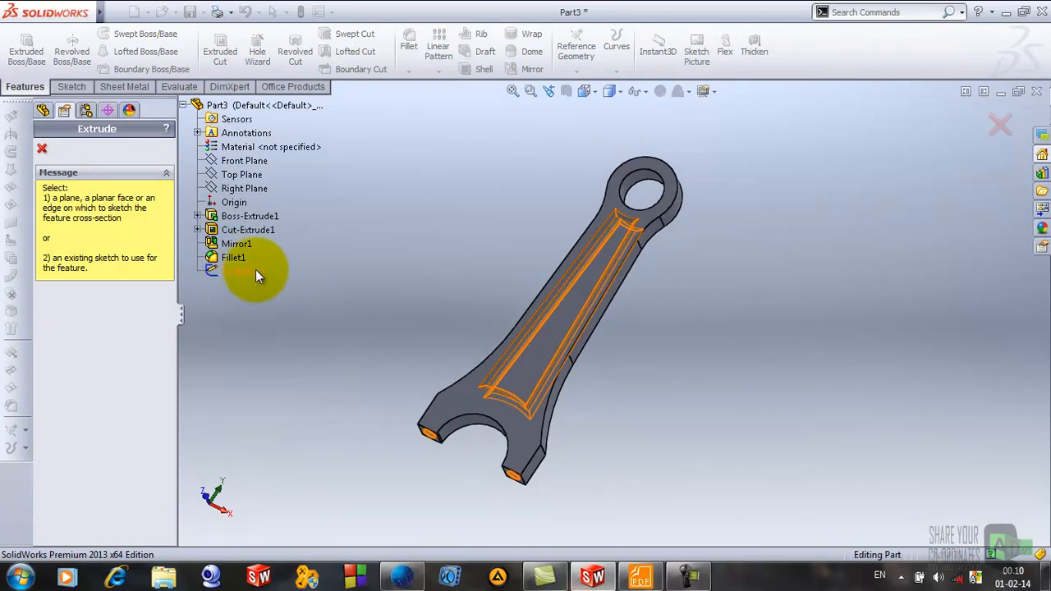
{"action": "left_click", "coordinate": [255, 272]}
{"action": "middle_click_drag", "start_coordinate": [363, 299], "coordinate": [366, 382]}
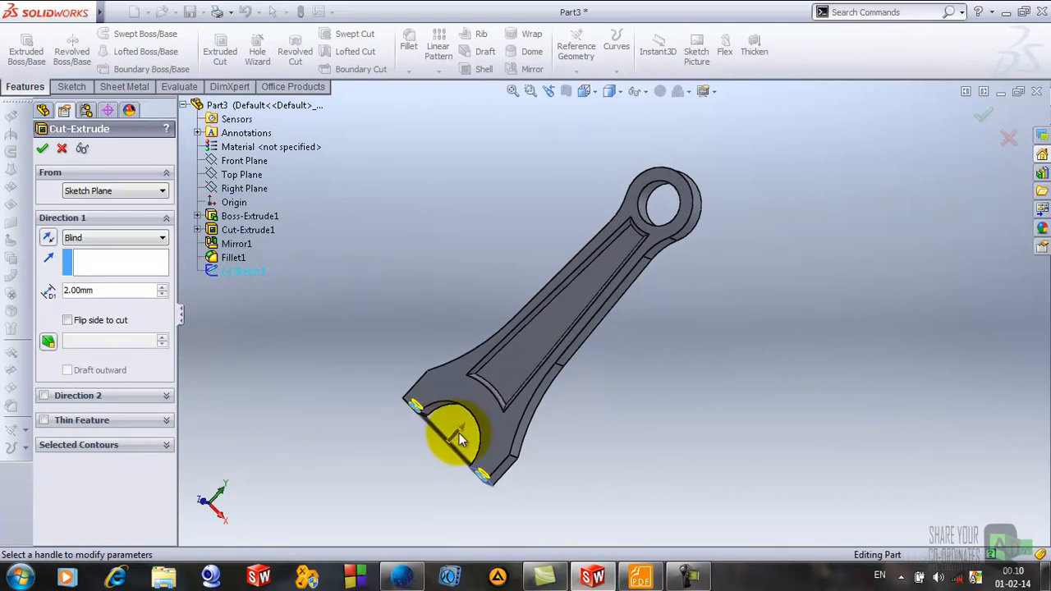
{"action": "left_click_drag", "start_coordinate": [460, 437], "coordinate": [600, 268]}
{"action": "mouse_move", "coordinate": [688, 408]}
{"action": "middle_mouse_down"}
{"action": "mouse_move", "coordinate": [674, 486]}
{"action": "mouse_move", "coordinate": [648, 403]}
{"action": "mouse_move", "coordinate": [742, 312]}
{"action": "mouse_move", "coordinate": [564, 337]}
{"action": "mouse_move", "coordinate": [720, 434]}
{"action": "mouse_move", "coordinate": [727, 481]}
{"action": "mouse_move", "coordinate": [575, 429]}
{"action": "mouse_move", "coordinate": [567, 508]}
{"action": "middle_mouse_up"}
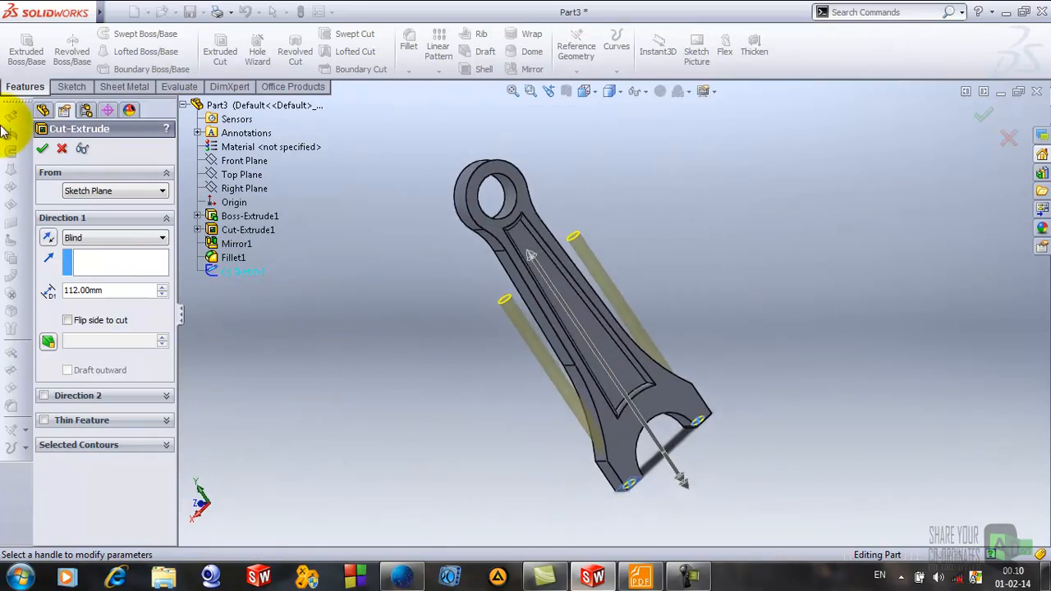
{"action": "left_click", "coordinate": [42, 149]}
{"action": "middle_click_drag", "start_coordinate": [670, 222], "coordinate": [549, 222]}
{"action": "scroll", "coordinate": [645, 329], "scroll_direction": "down", "scroll_amount": 3}
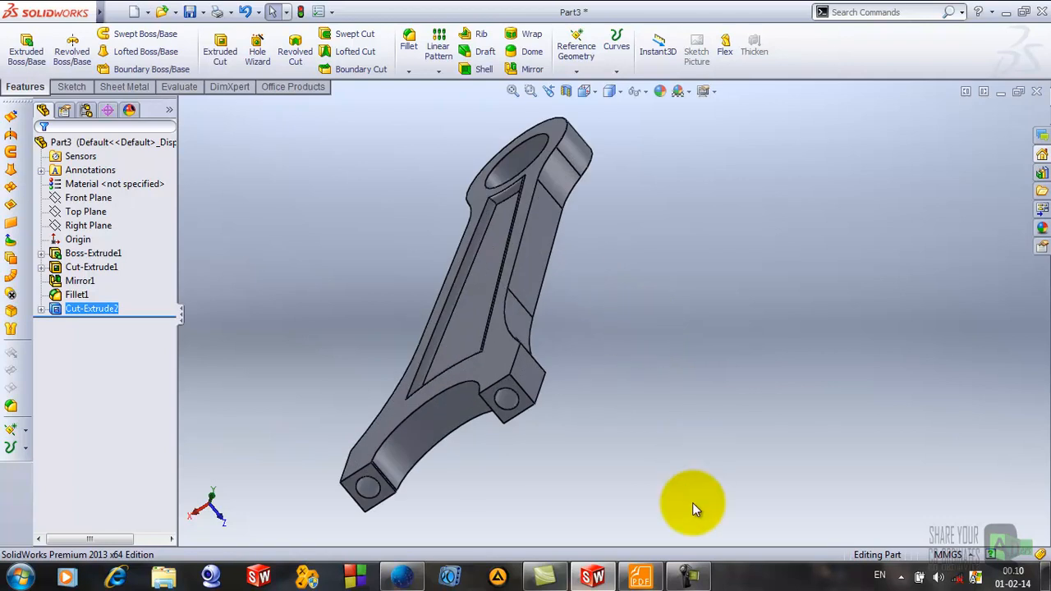
Step: Consult the drawing's hole views in Foxit Reader and open a sketch on the fork leg's end face in SolidWorks, viewed head-on
{"action": "left_click", "coordinate": [642, 573]}
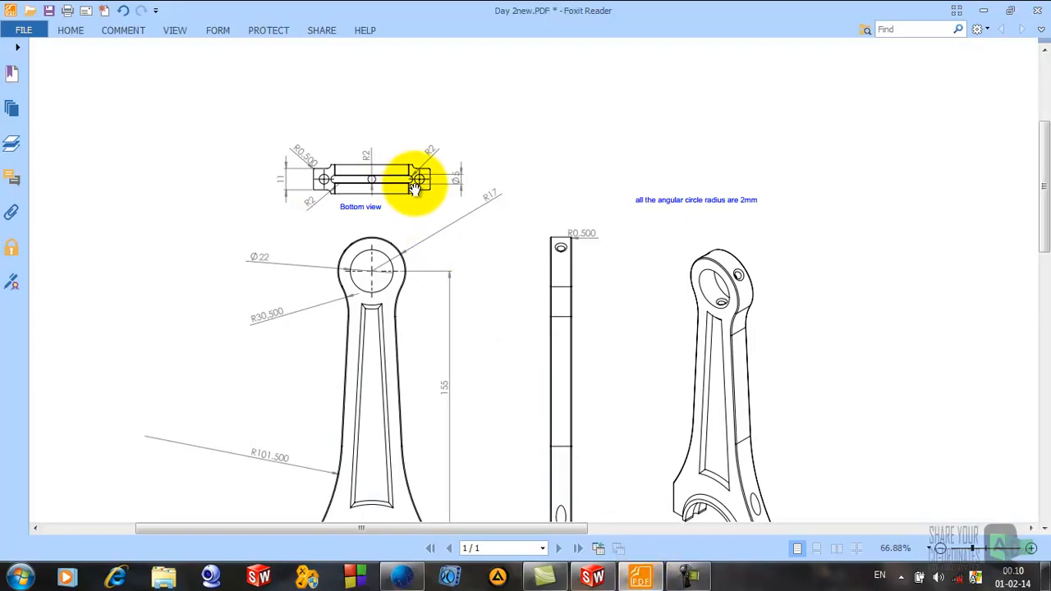
{"action": "scroll", "coordinate": [458, 368], "scroll_direction": "up", "scroll_amount": 3}
{"action": "scroll", "coordinate": [469, 353], "scroll_direction": "down", "scroll_amount": 6}
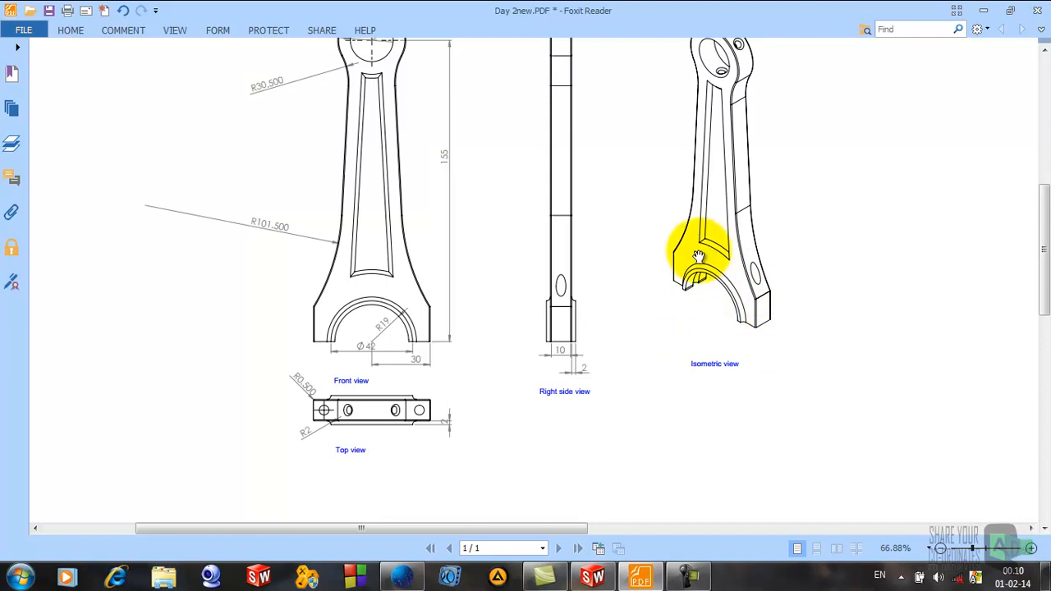
{"action": "left_click", "coordinate": [987, 10]}
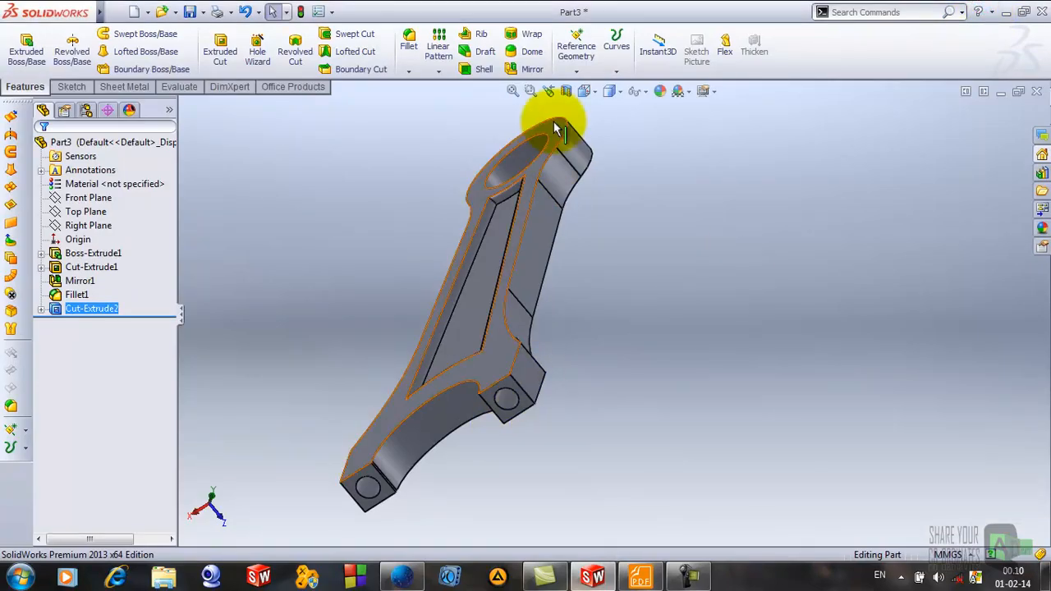
{"action": "left_click", "coordinate": [609, 90]}
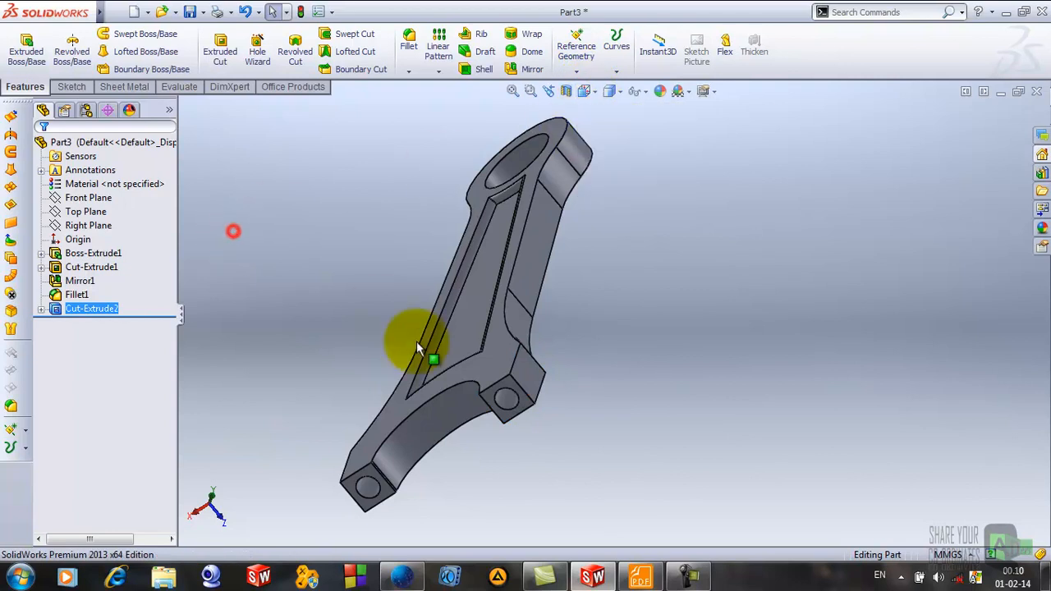
{"action": "left_click", "coordinate": [509, 414]}
{"action": "left_click", "coordinate": [566, 368]}
{"action": "left_click", "coordinate": [584, 91]}
{"action": "left_click", "coordinate": [645, 183]}
{"action": "left_click", "coordinate": [734, 183]}
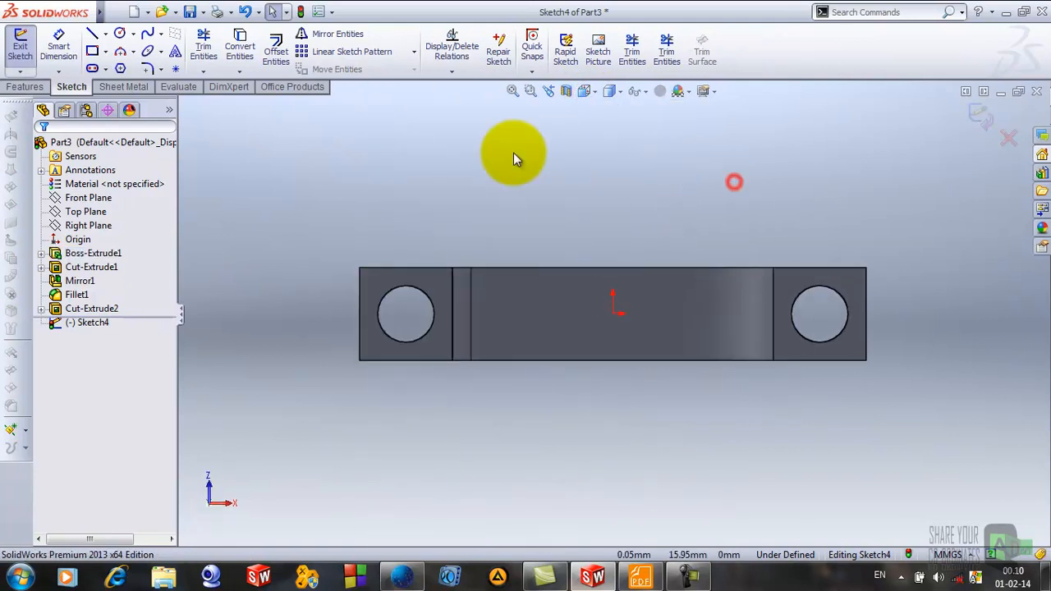
{"action": "left_click", "coordinate": [120, 32]}
{"action": "scroll", "coordinate": [432, 319], "scroll_direction": "down", "scroll_amount": 2}
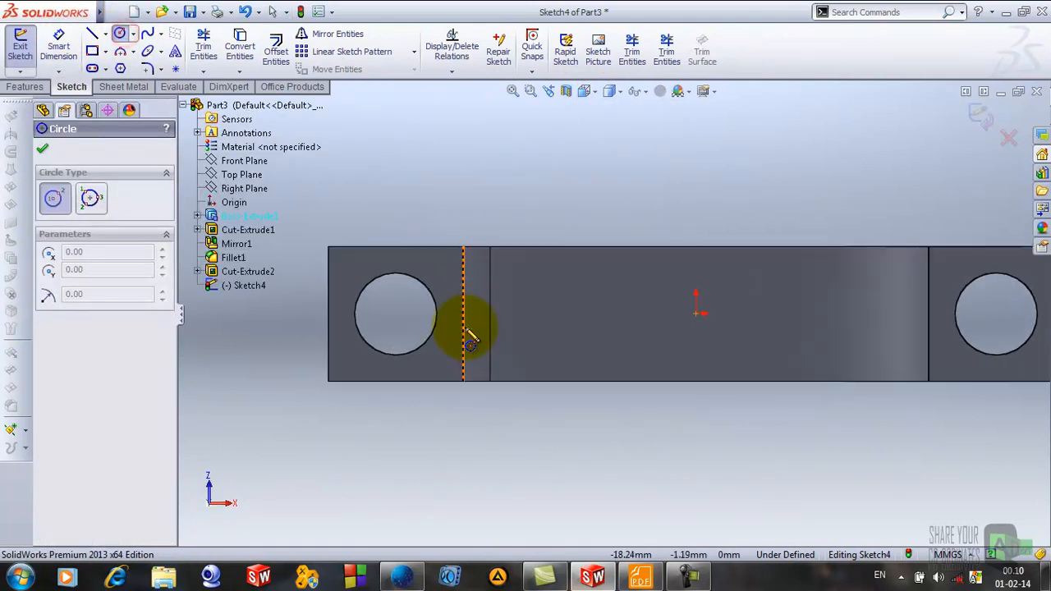
{"action": "left_click", "coordinate": [398, 313]}
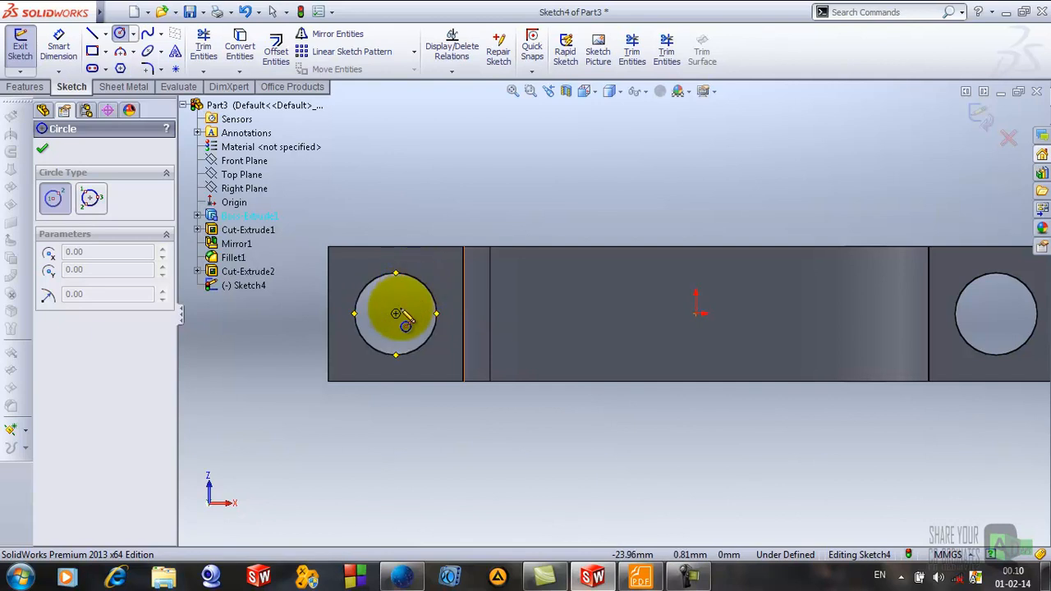
{"action": "left_click", "coordinate": [463, 314]}
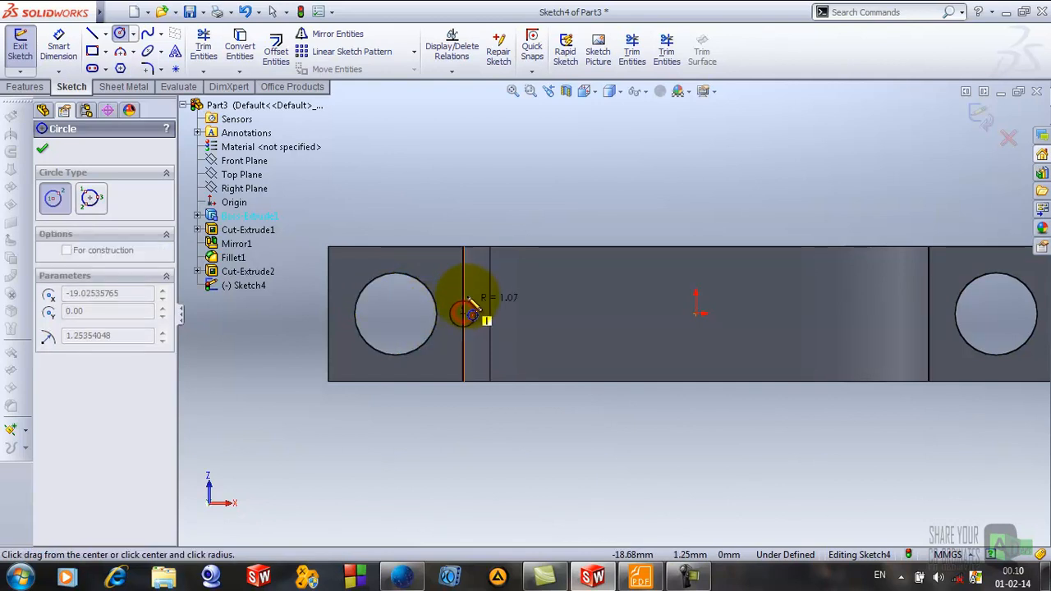
{"action": "left_click", "coordinate": [465, 313]}
{"action": "scroll", "coordinate": [472, 316], "scroll_direction": "down", "scroll_amount": 5}
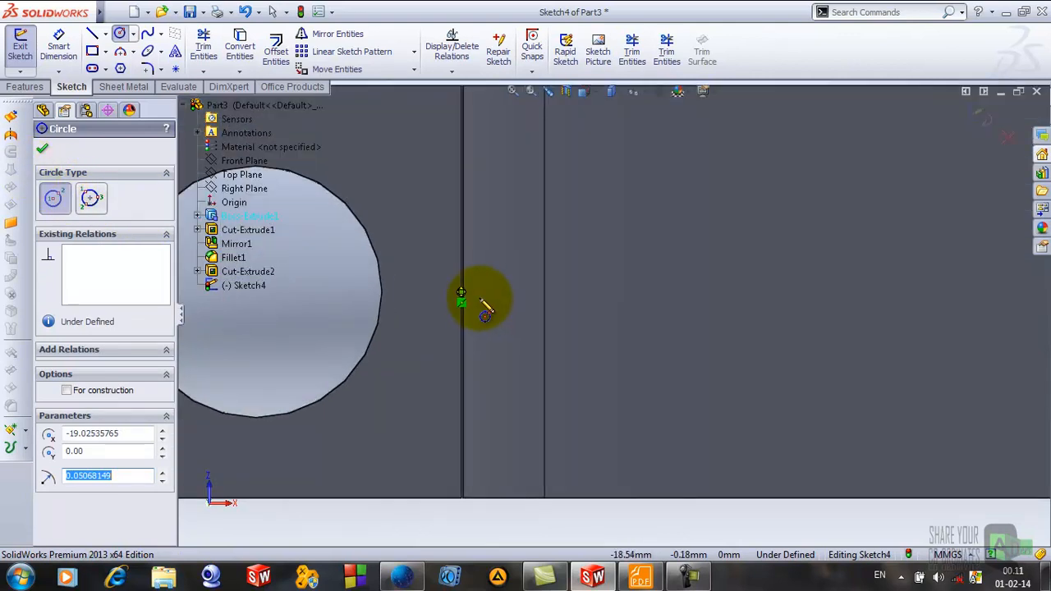
{"action": "key", "text": "Escape"}
Step: Sketch a circle about 2.2 mm in diameter centred on the midpoint of the left leg's inner edge
{"action": "left_click", "coordinate": [119, 34]}
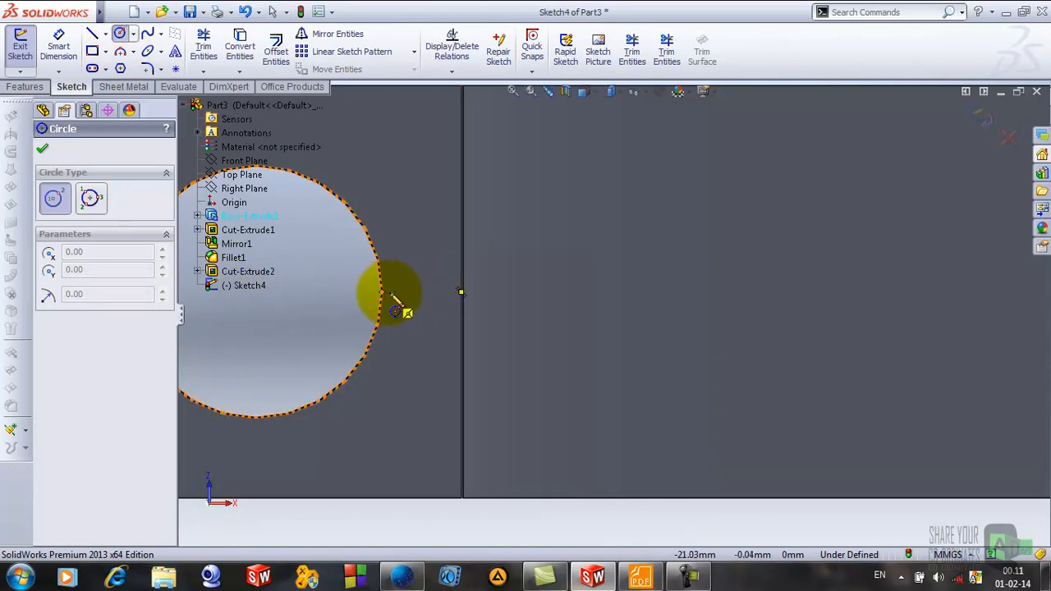
{"action": "left_click_drag", "start_coordinate": [460, 292], "coordinate": [499, 273]}
{"action": "left_click", "coordinate": [42, 149]}
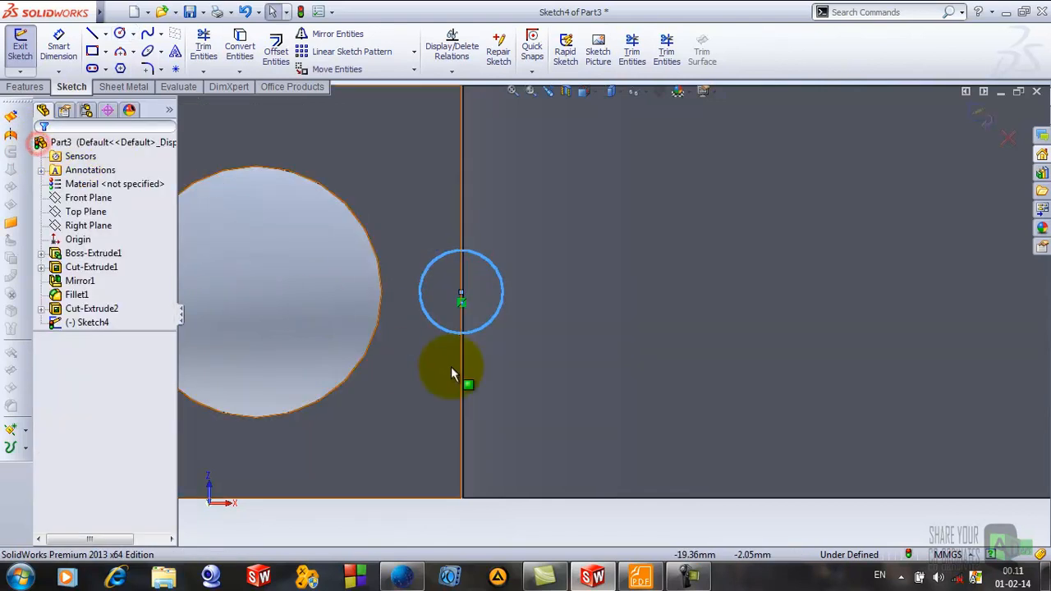
Step: Examine the angular circle radius note and the R2 callouts in the bottom and top views in Foxit Reader, and return to SolidWorks
{"action": "left_click", "coordinate": [640, 575]}
{"action": "scroll", "coordinate": [728, 305], "scroll_direction": "up", "scroll_amount": 3}
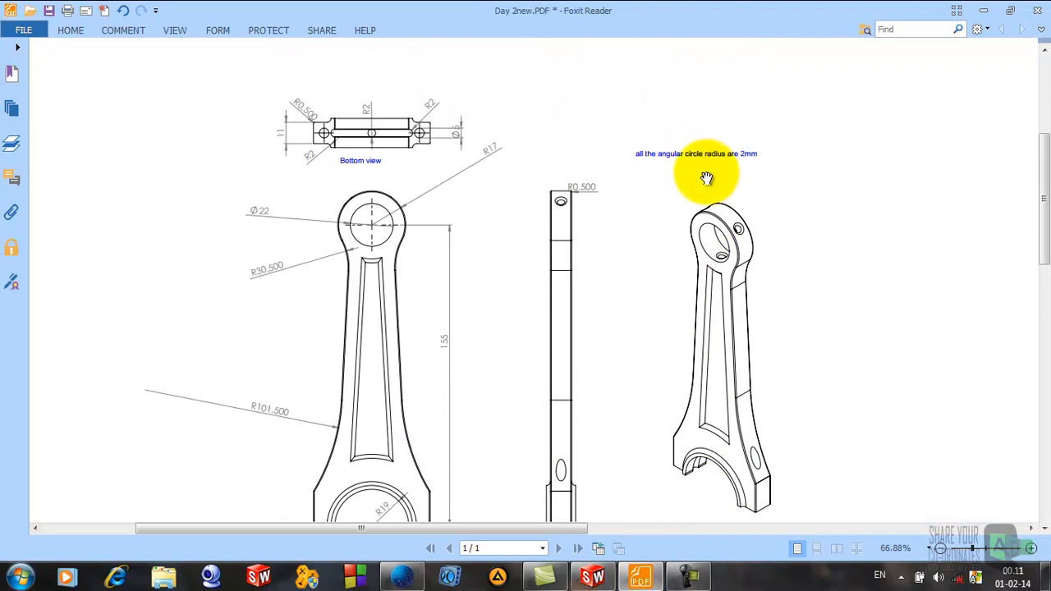
{"action": "scroll", "coordinate": [682, 205], "scroll_direction": "down", "scroll_amount": 2}
{"action": "scroll", "coordinate": [534, 397], "scroll_direction": "down", "scroll_amount": 1}
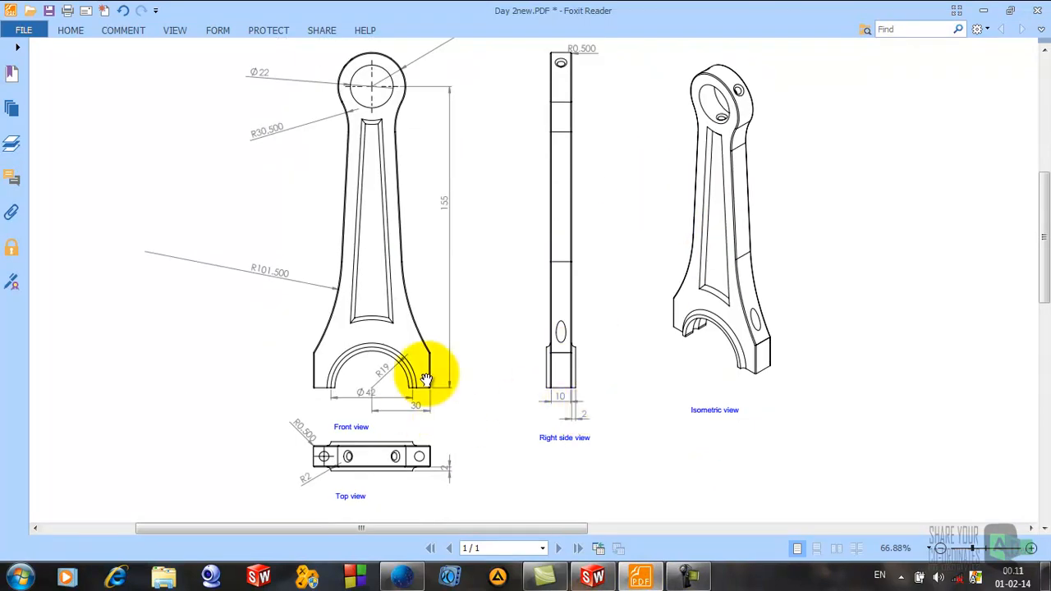
{"action": "scroll", "coordinate": [546, 403], "scroll_direction": "up", "scroll_amount": 3}
{"action": "scroll", "coordinate": [507, 123], "scroll_direction": "down", "scroll_amount": 1}
{"action": "scroll", "coordinate": [429, 106], "scroll_direction": "up", "scroll_amount": 1}
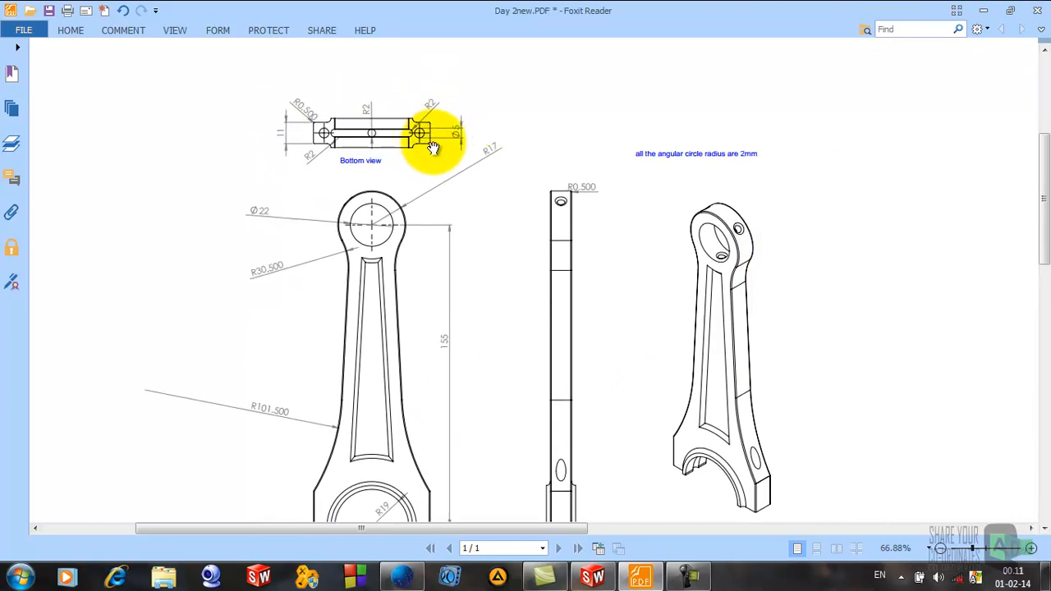
{"action": "scroll", "coordinate": [431, 144], "scroll_direction": "down", "scroll_amount": 3}
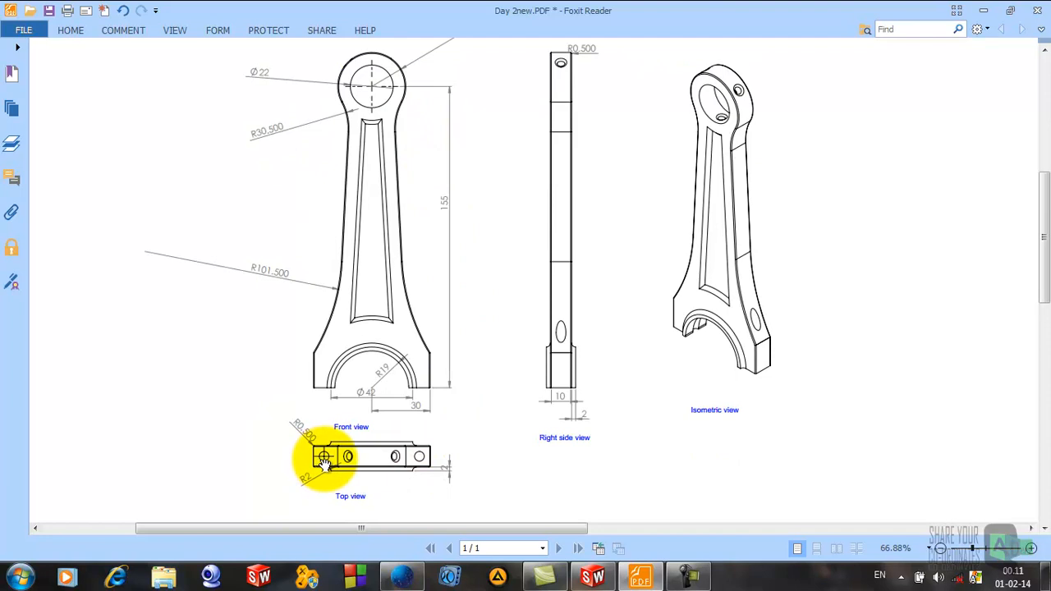
{"action": "left_click", "coordinate": [985, 10]}
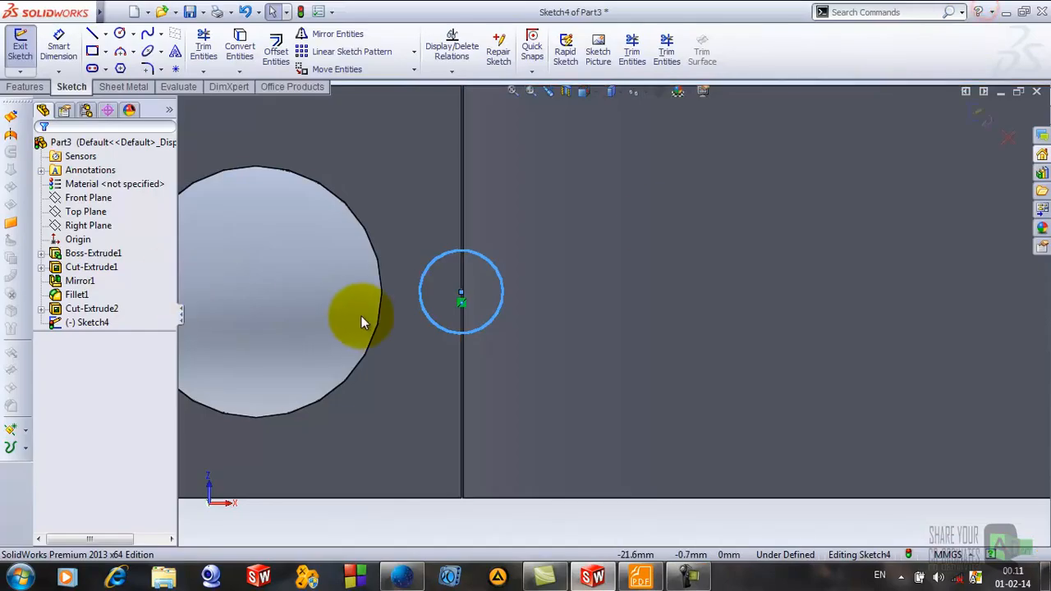
Step: Dimension the circle on the left leg's inner edge to a 4 mm diameter and exit the sketch
{"action": "left_click", "coordinate": [59, 51]}
{"action": "left_click", "coordinate": [489, 259]}
{"action": "left_click", "coordinate": [565, 222]}
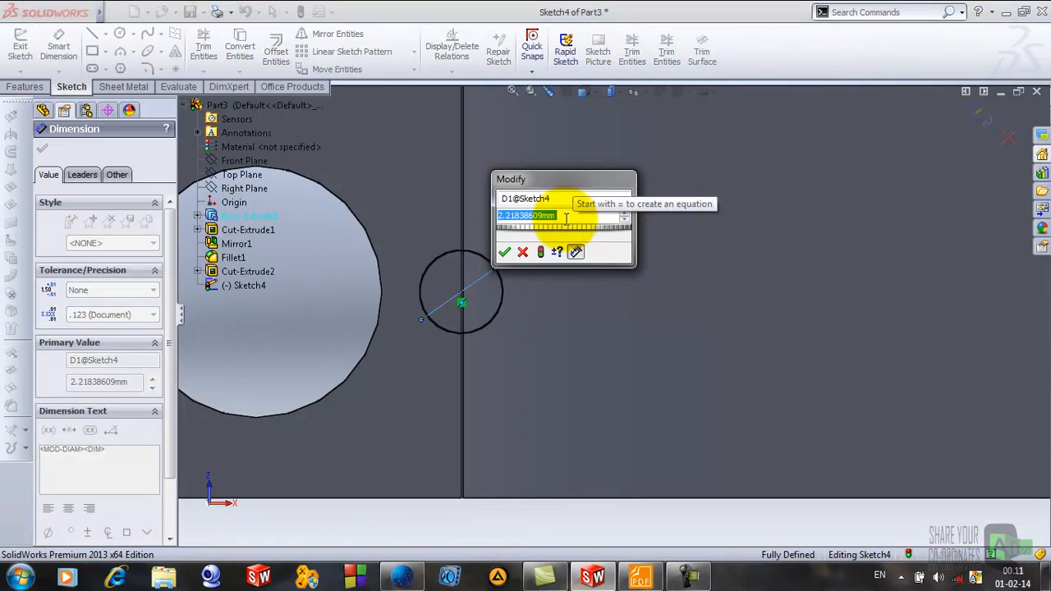
{"action": "type", "text": "4"}
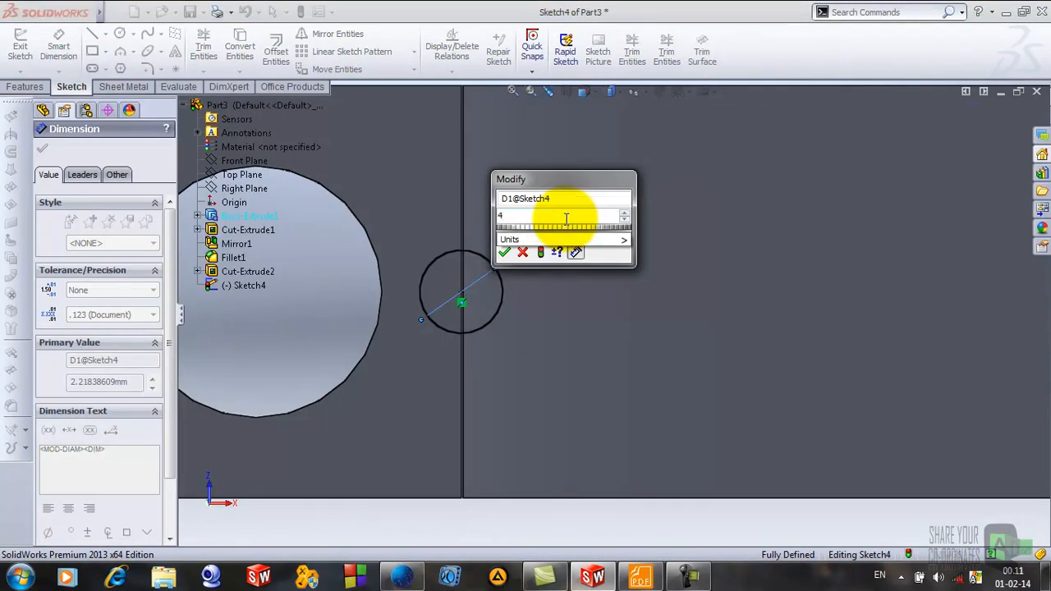
{"action": "key", "text": "Return"}
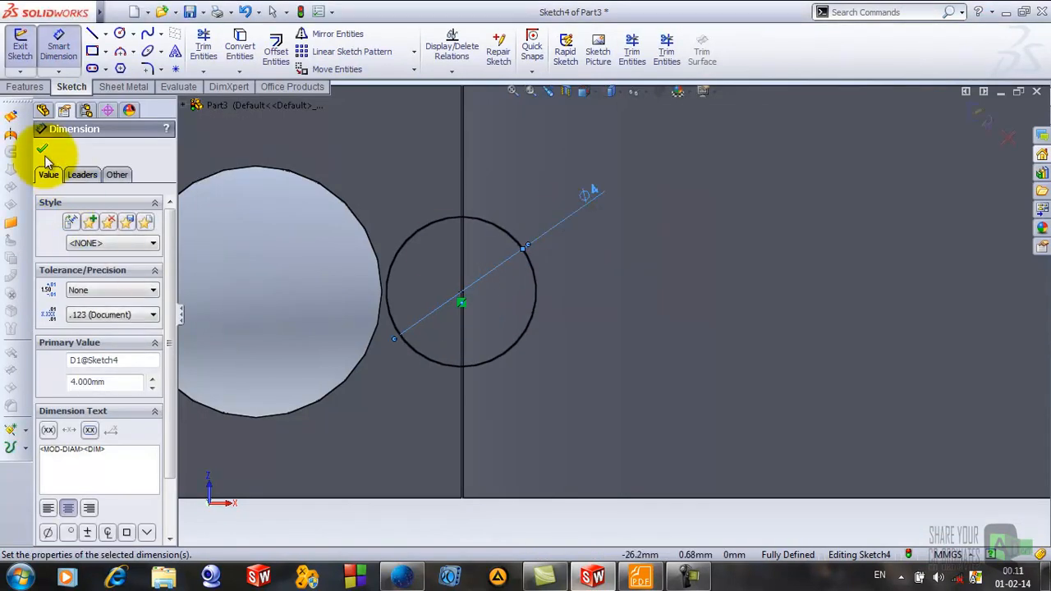
{"action": "left_click", "coordinate": [41, 151]}
{"action": "scroll", "coordinate": [524, 379], "scroll_direction": "up", "scroll_amount": 9}
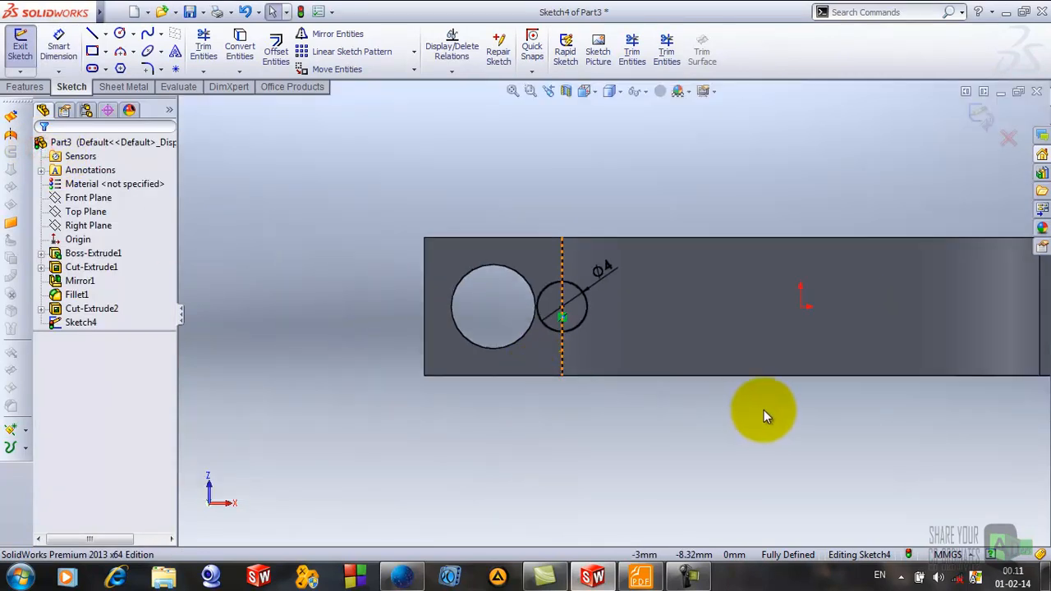
{"action": "left_click", "coordinate": [27, 48]}
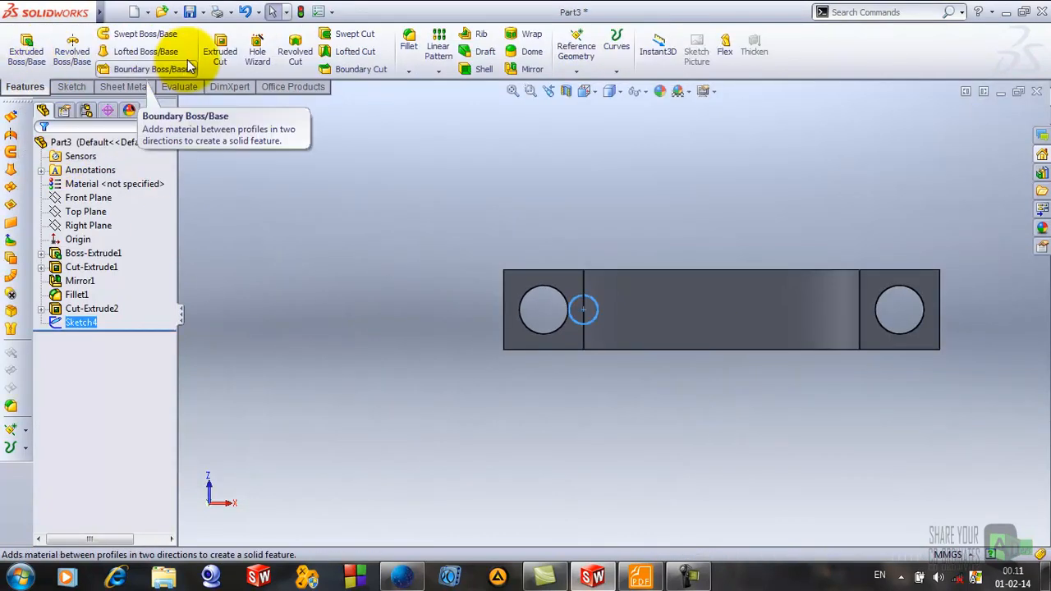
Step: Leave the Revolved Cut and create a reference axis from the cylindrical inner face between the fork legs
{"action": "left_click", "coordinate": [297, 55]}
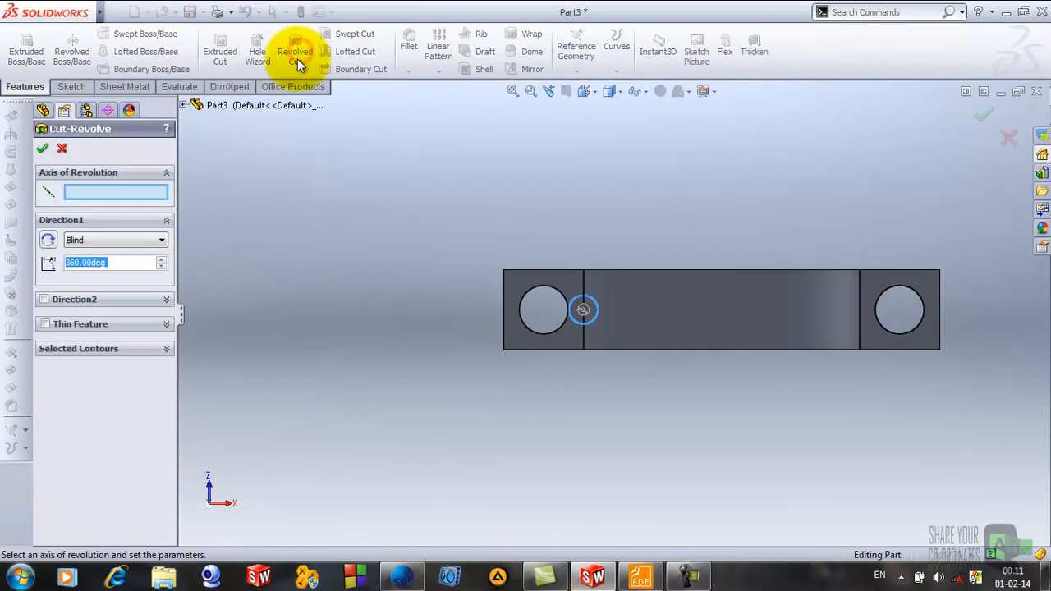
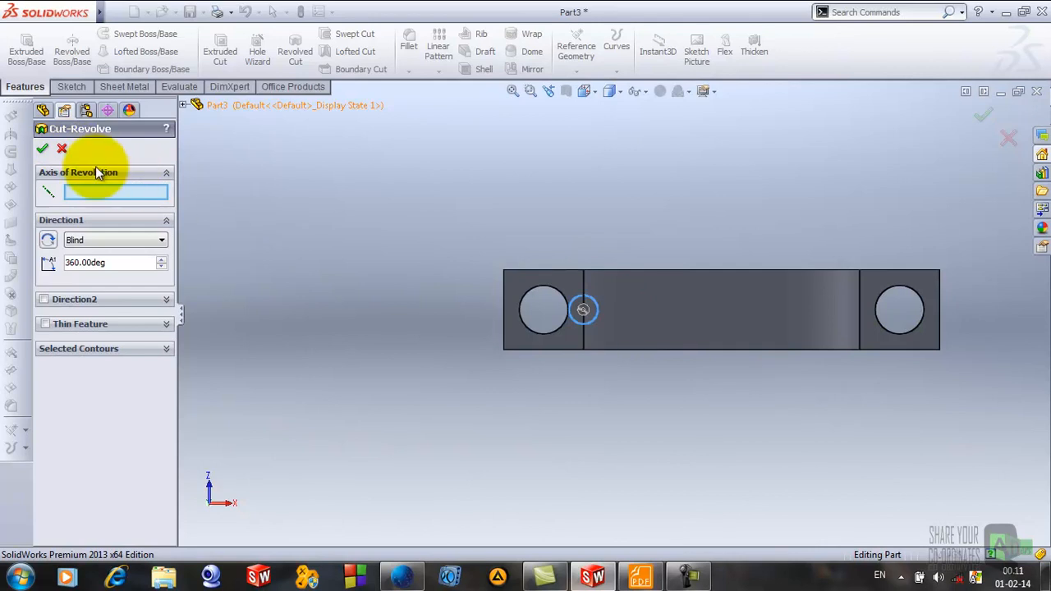
{"action": "left_click", "coordinate": [63, 150]}
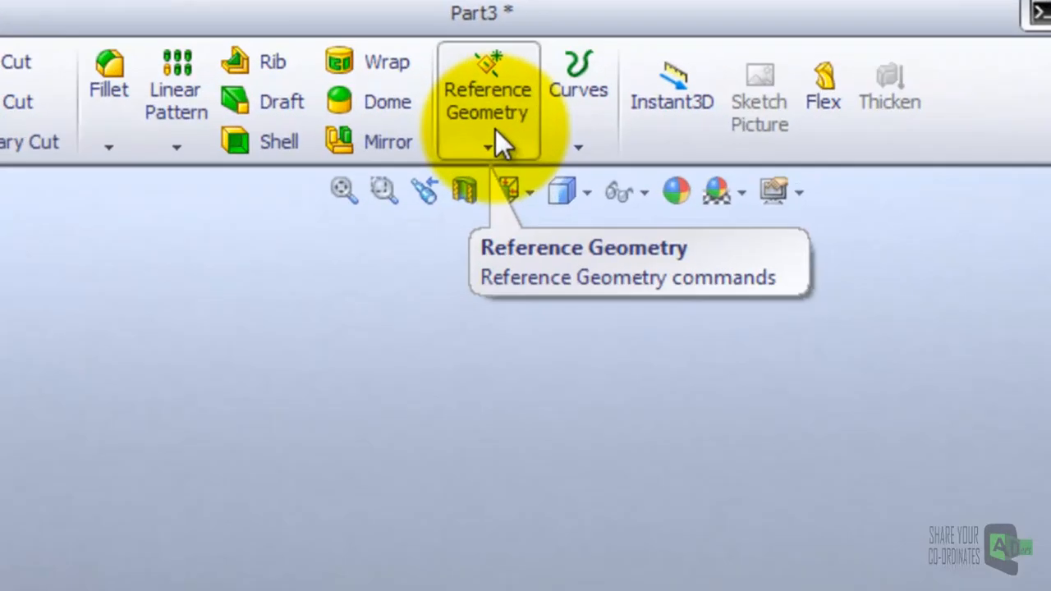
{"action": "left_click", "coordinate": [581, 69]}
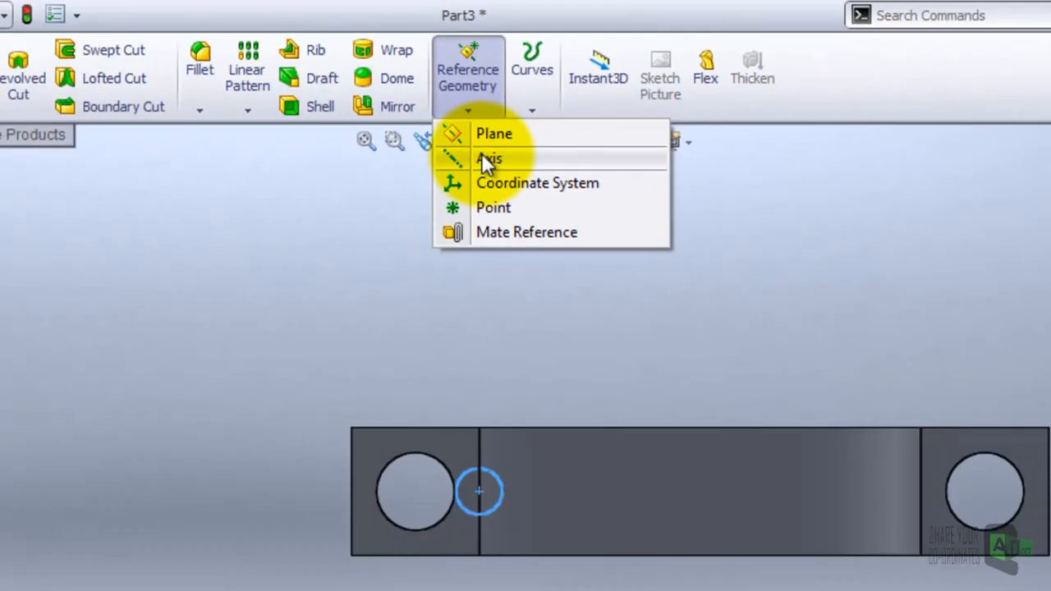
{"action": "left_click", "coordinate": [446, 328]}
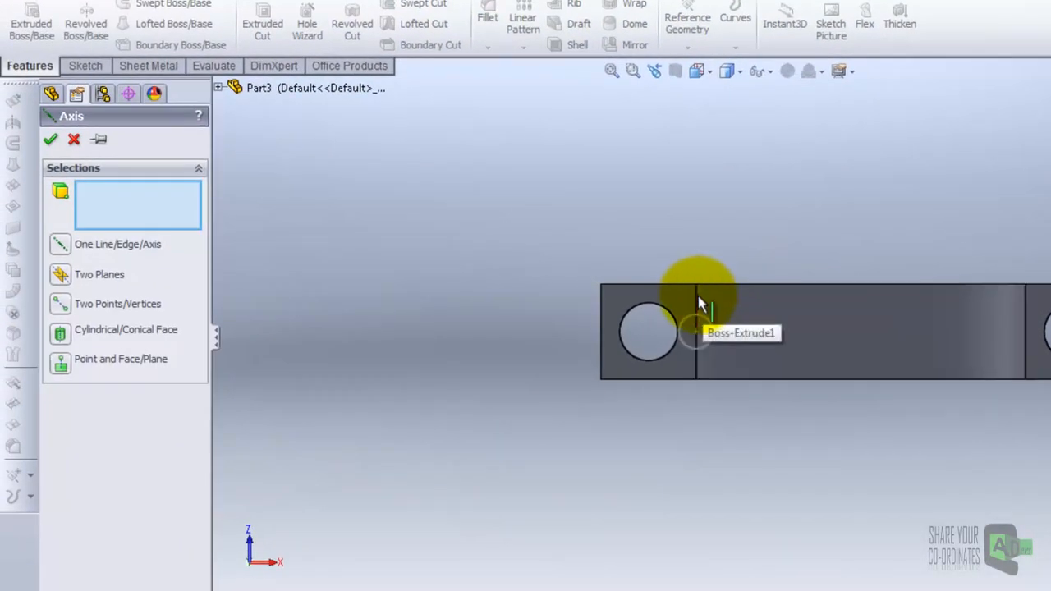
{"action": "middle_click_drag", "start_coordinate": [824, 284], "coordinate": [814, 441]}
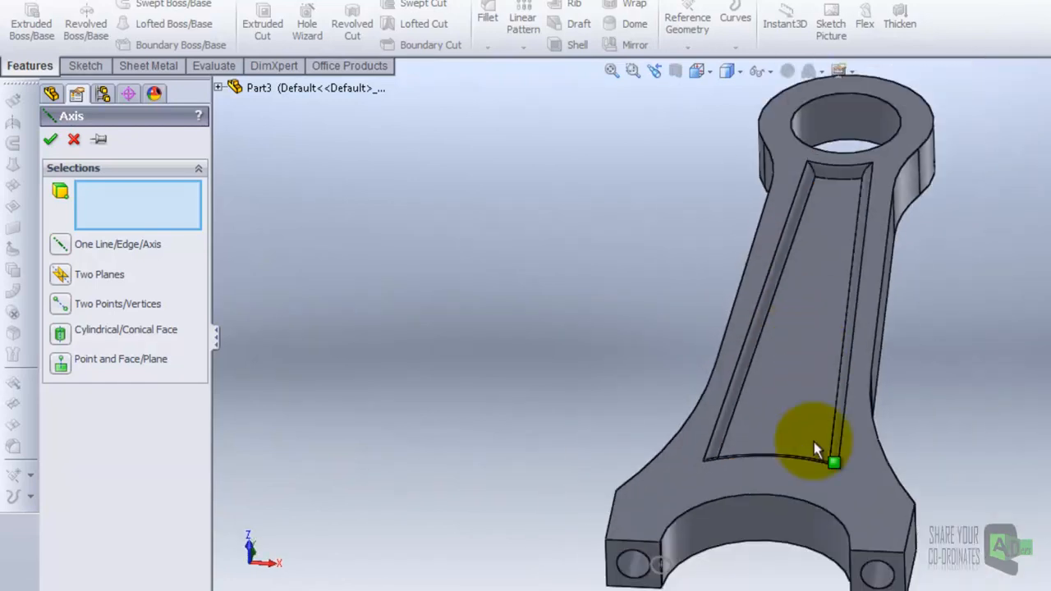
{"action": "left_click", "coordinate": [789, 507]}
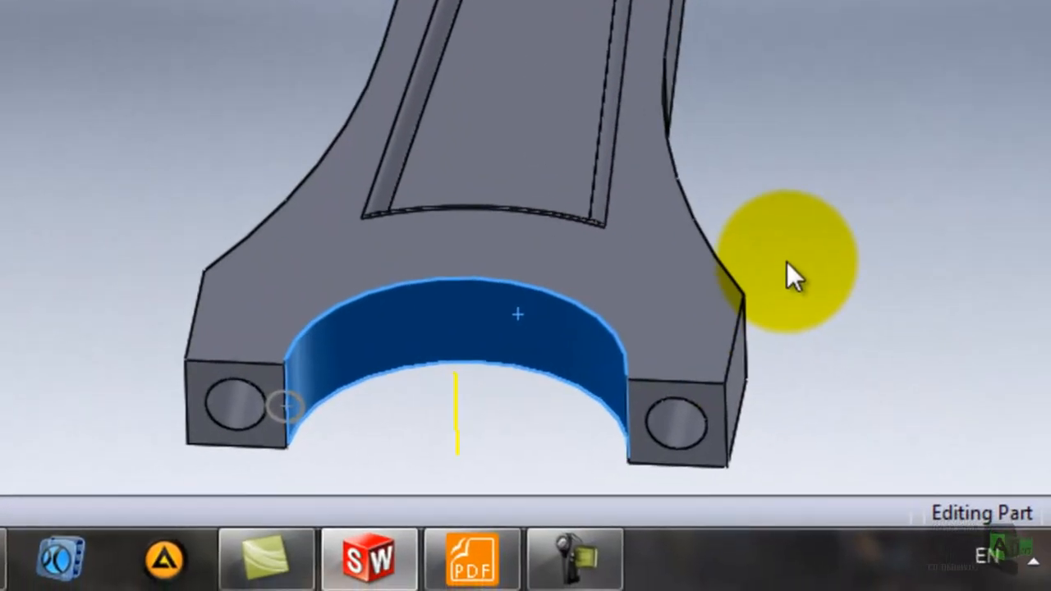
{"action": "middle_click_drag", "start_coordinate": [787, 271], "coordinate": [721, 134]}
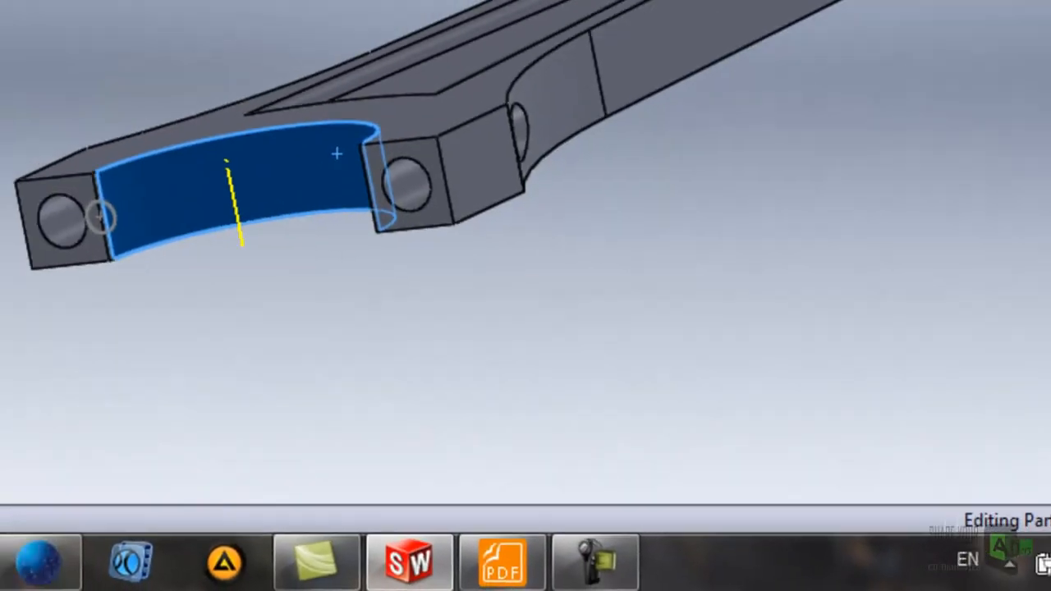
{"action": "left_click", "coordinate": [43, 141]}
{"action": "left_click", "coordinate": [330, 301]}
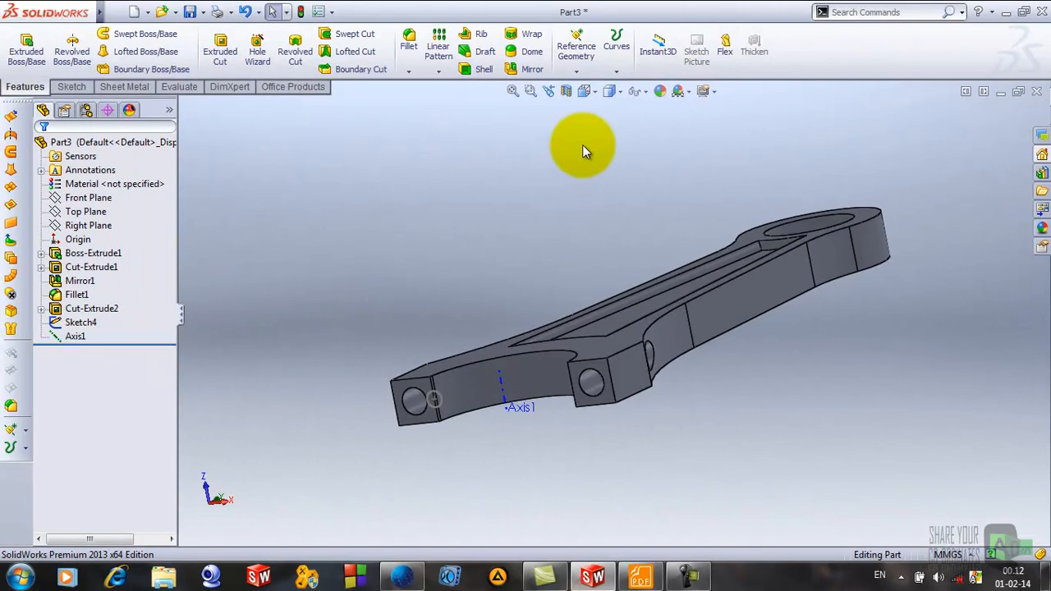
Step: Cut-revolve the 4 mm circle sketch 360 degrees about the fork bore's reference axis to groove the half-round bore
{"action": "left_click", "coordinate": [584, 94]}
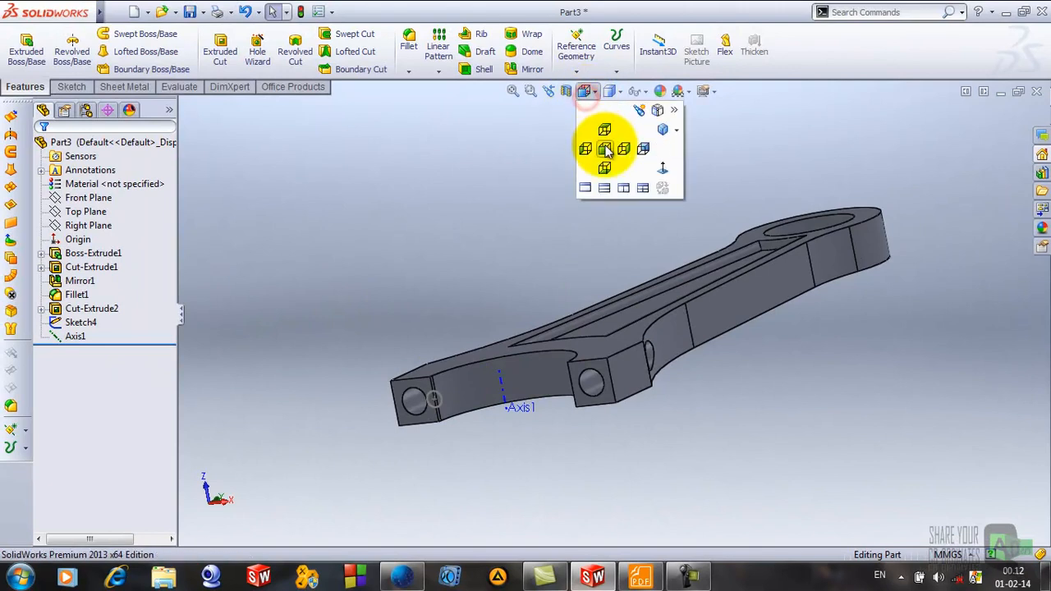
{"action": "left_click", "coordinate": [662, 168]}
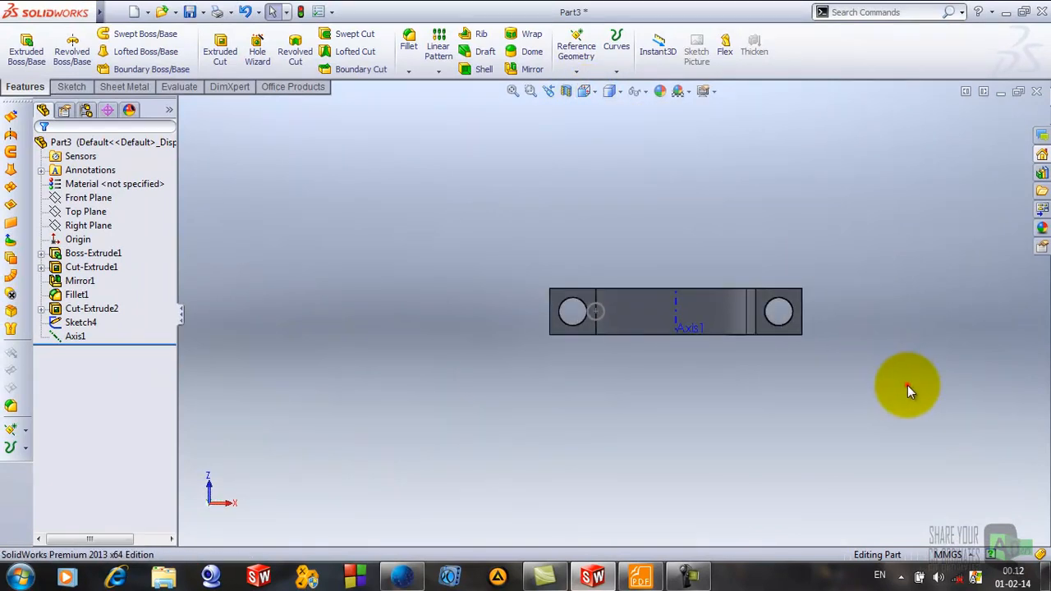
{"action": "left_click", "coordinate": [294, 54]}
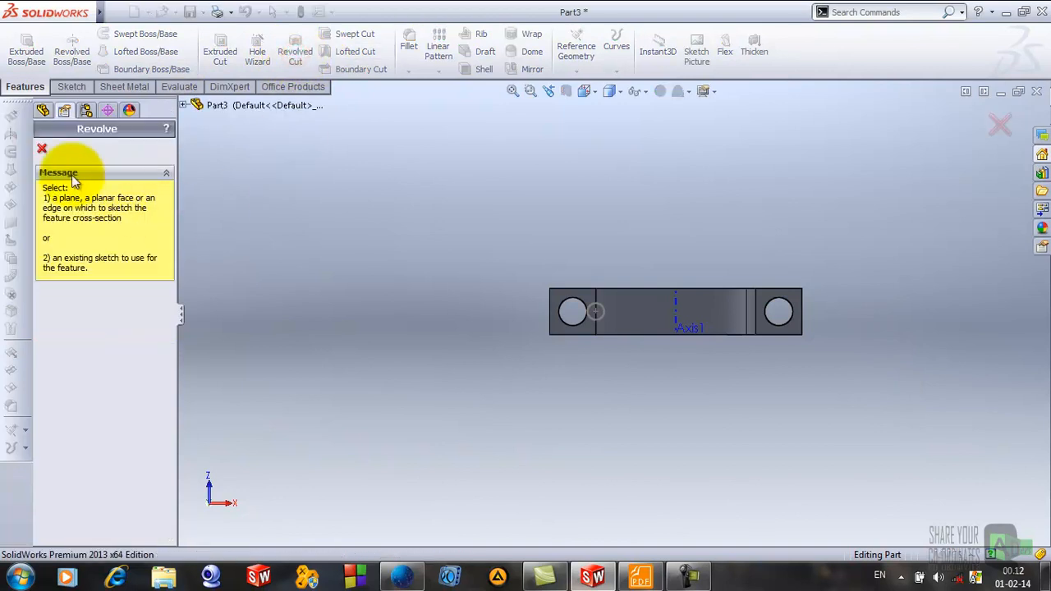
{"action": "left_click", "coordinate": [185, 106]}
{"action": "left_click", "coordinate": [234, 287]}
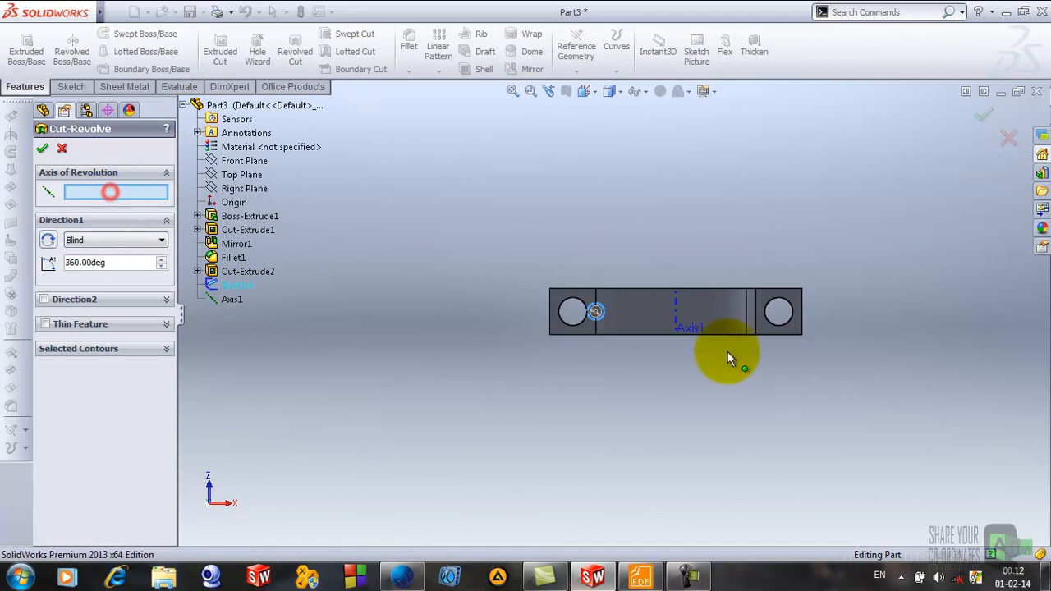
{"action": "left_click", "coordinate": [676, 319]}
{"action": "middle_click_drag", "start_coordinate": [755, 373], "coordinate": [813, 534]}
{"action": "scroll", "coordinate": [801, 463], "scroll_direction": "up", "scroll_amount": 3}
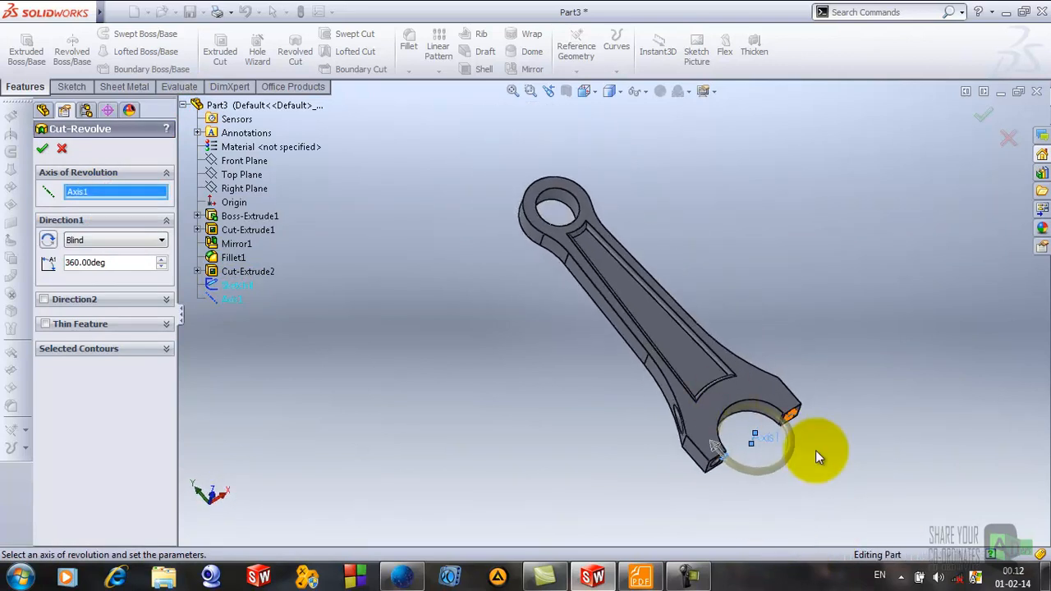
{"action": "left_click", "coordinate": [42, 148]}
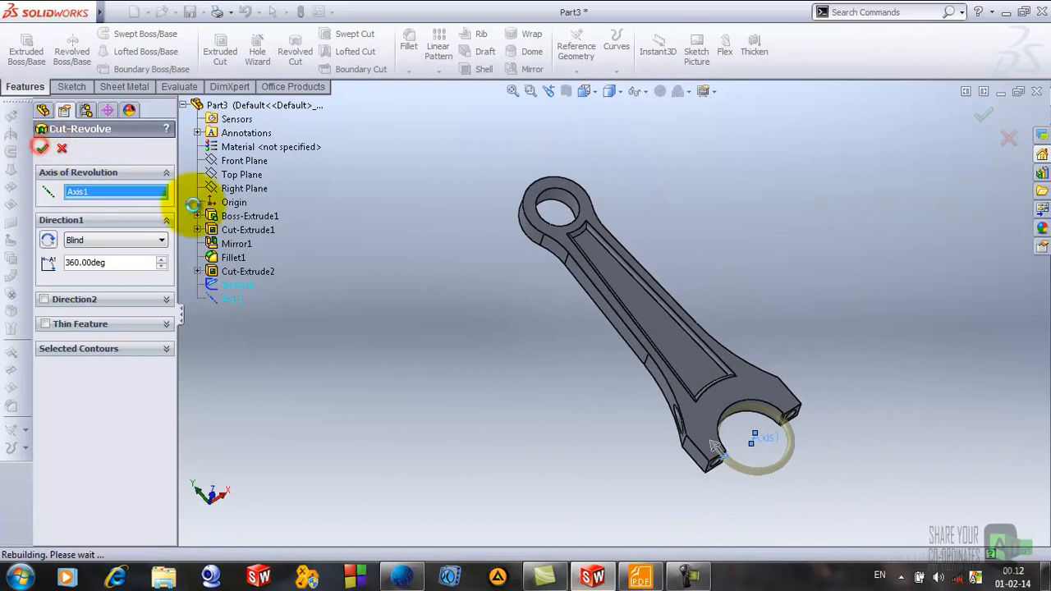
{"action": "middle_click_drag", "start_coordinate": [751, 261], "coordinate": [720, 420]}
{"action": "scroll", "coordinate": [681, 385], "scroll_direction": "down", "scroll_amount": 3}
{"action": "scroll", "coordinate": [682, 385], "scroll_direction": "down", "scroll_amount": 1}
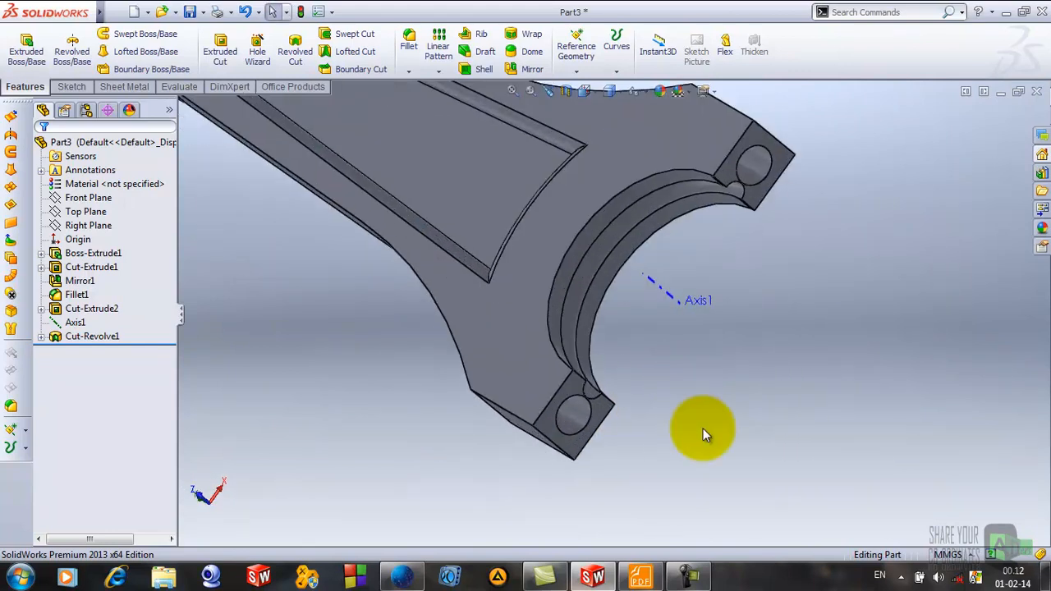
Step: Examine the holes and radius callouts in the drawing's bottom, front and top views in Foxit Reader, and return to SolidWorks
{"action": "left_click", "coordinate": [640, 578]}
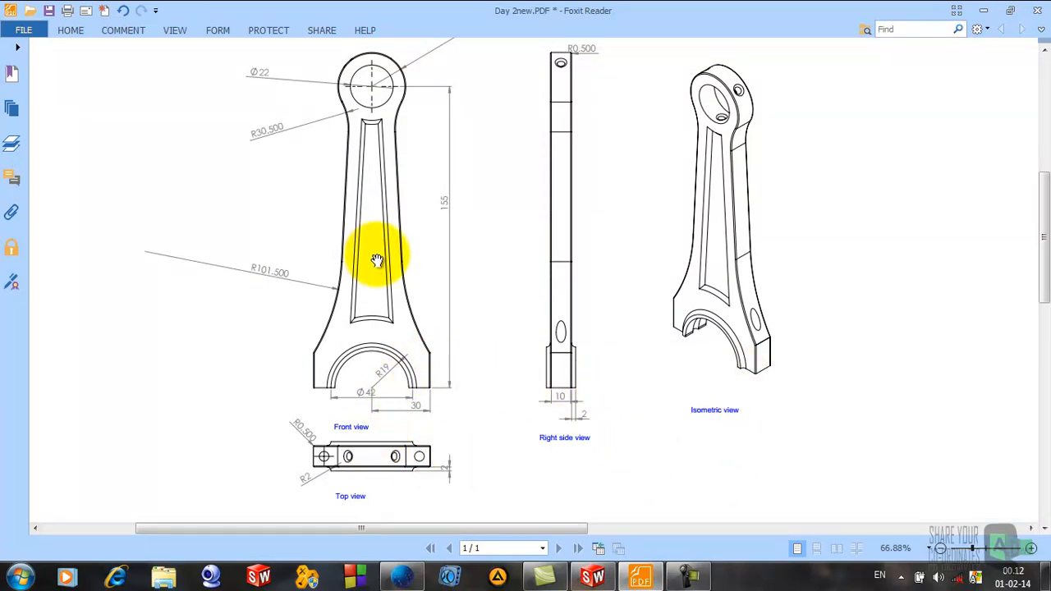
{"action": "scroll", "coordinate": [375, 230], "scroll_direction": "up", "scroll_amount": 3}
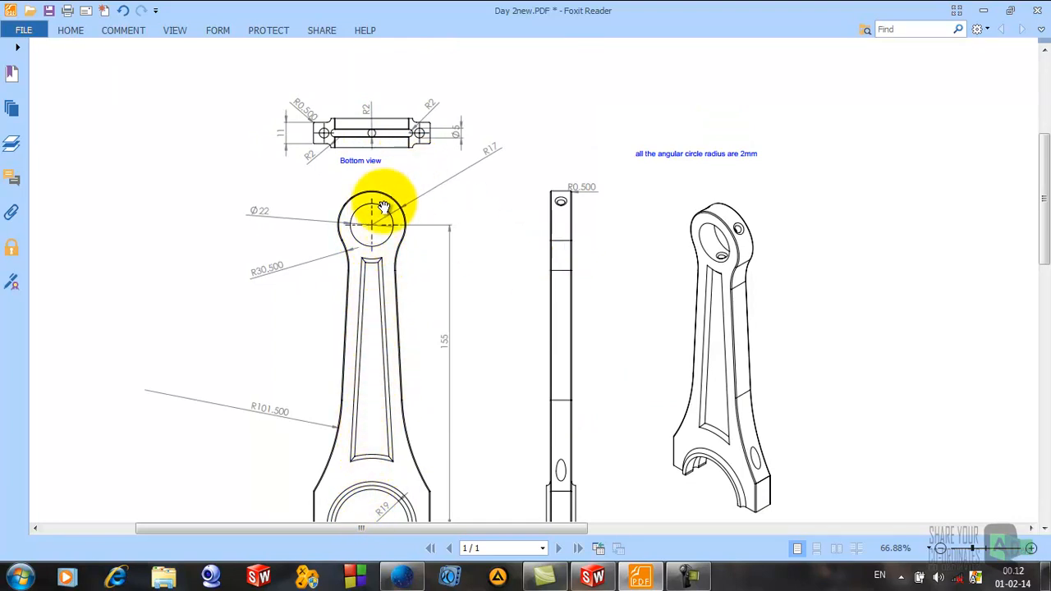
{"action": "scroll", "coordinate": [378, 271], "scroll_direction": "down", "scroll_amount": 4}
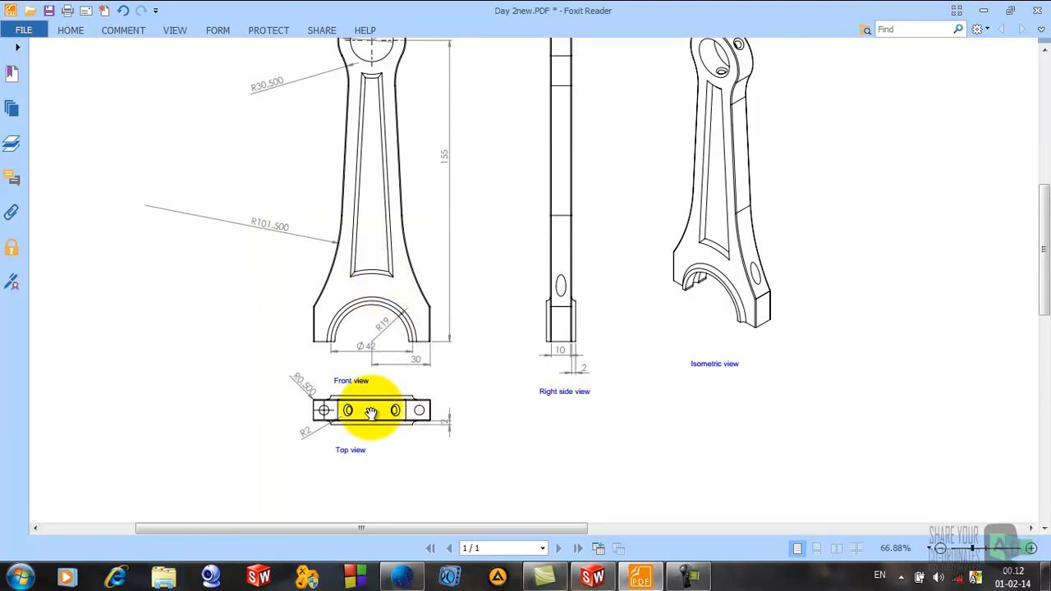
{"action": "scroll", "coordinate": [369, 410], "scroll_direction": "up", "scroll_amount": 5}
{"action": "scroll", "coordinate": [364, 336], "scroll_direction": "down", "scroll_amount": 2}
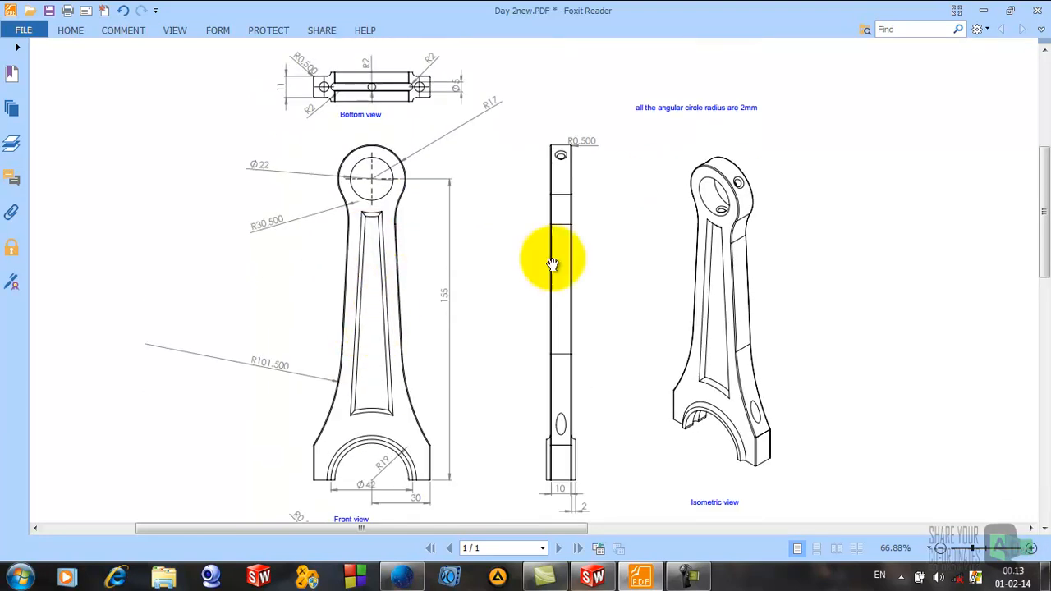
{"action": "left_click", "coordinate": [985, 13]}
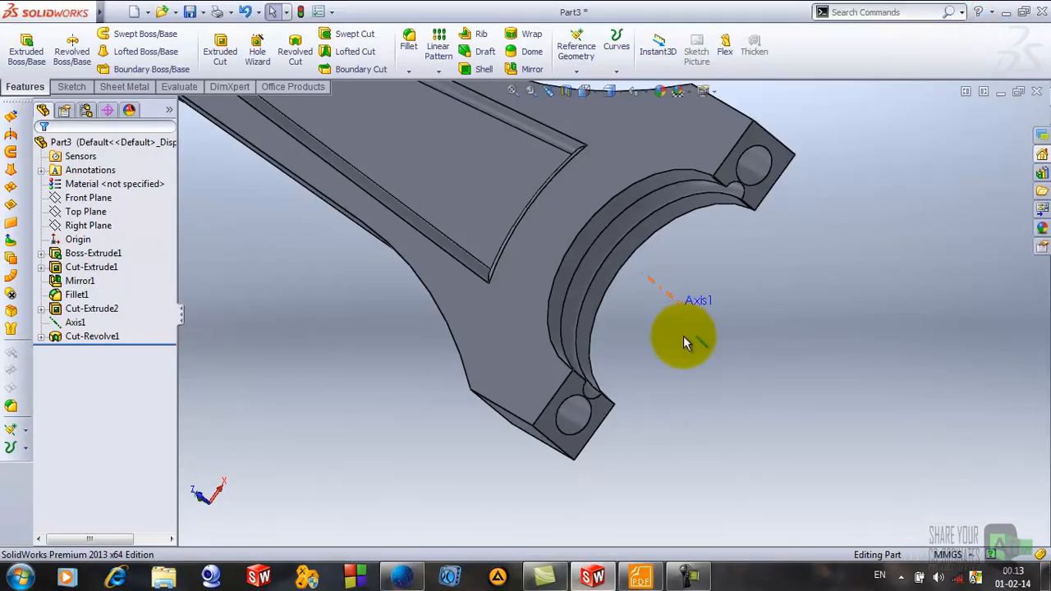
Step: Start a sketch on a fork leg's end face and draw a circle about 3.1 mm in diameter centred on the sketch origin
{"action": "scroll", "coordinate": [684, 336], "scroll_direction": "up", "scroll_amount": 2}
{"action": "left_click", "coordinate": [714, 230]}
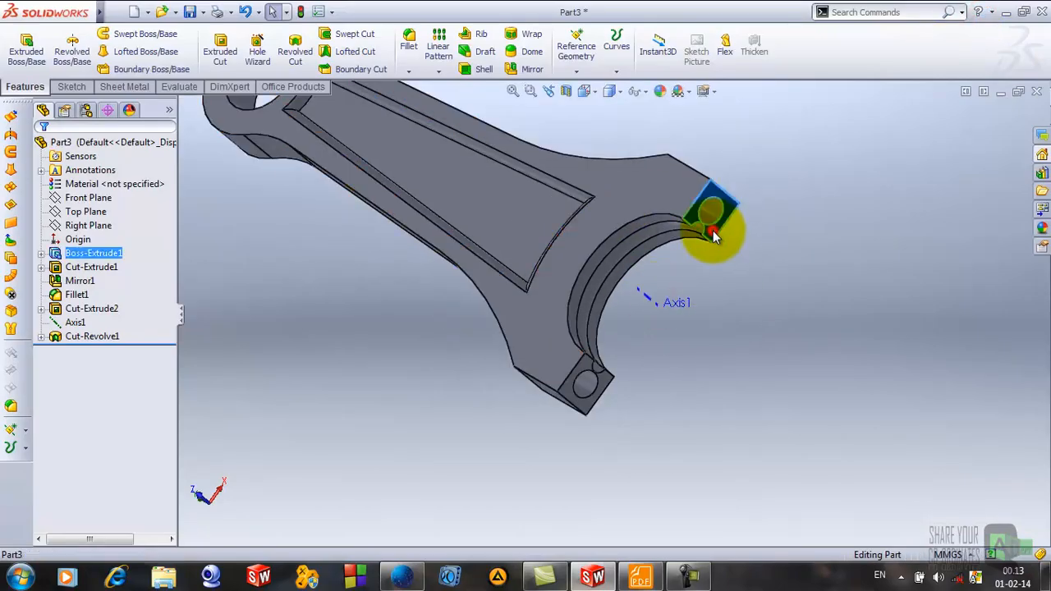
{"action": "left_click", "coordinate": [776, 184]}
{"action": "left_click", "coordinate": [607, 92]}
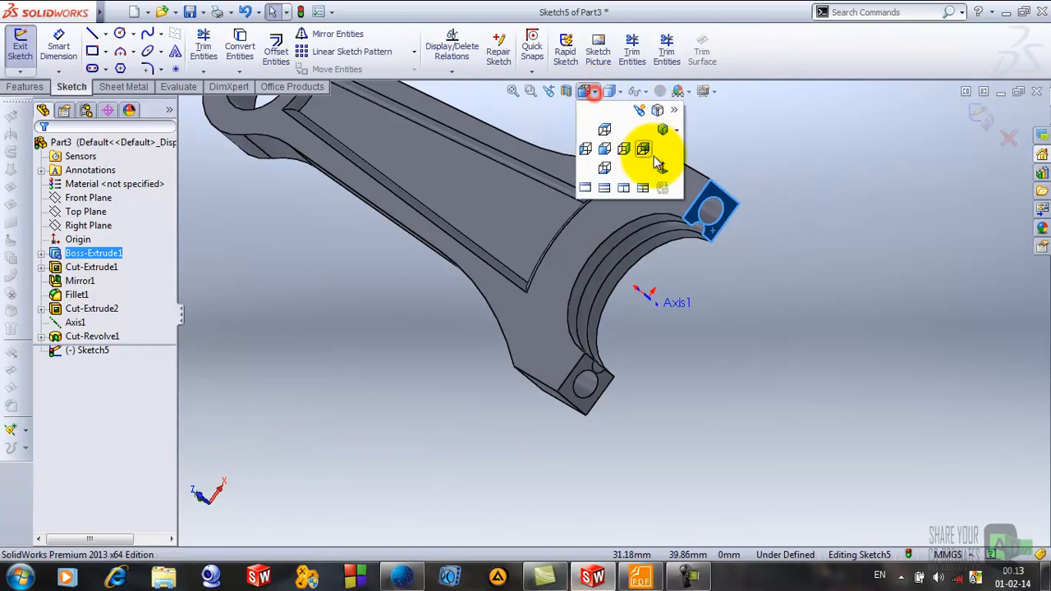
{"action": "left_click", "coordinate": [667, 168]}
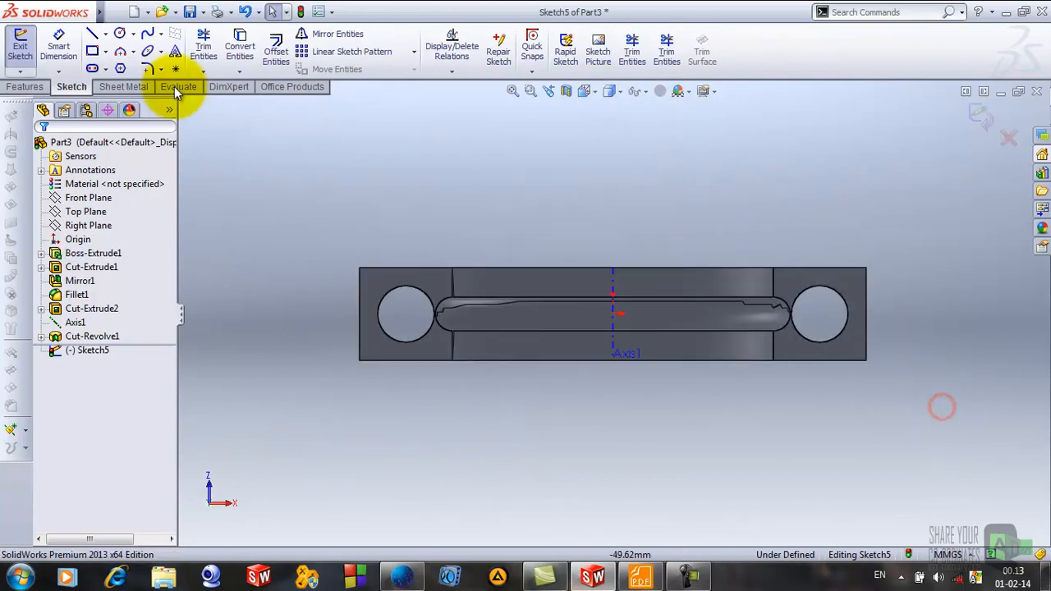
{"action": "left_click", "coordinate": [120, 34]}
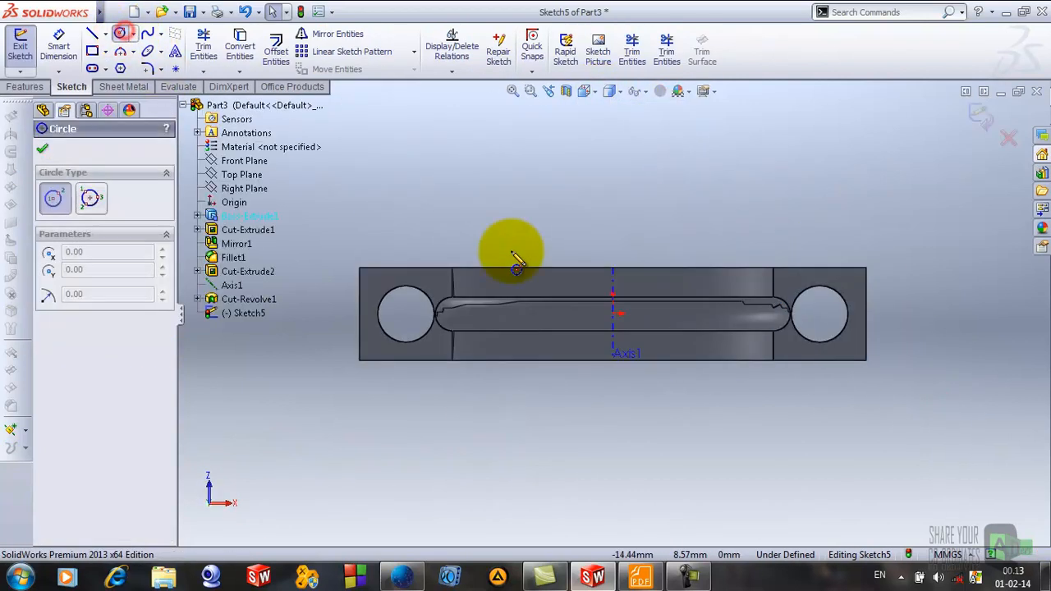
{"action": "left_click", "coordinate": [613, 316]}
{"action": "left_click", "coordinate": [625, 315]}
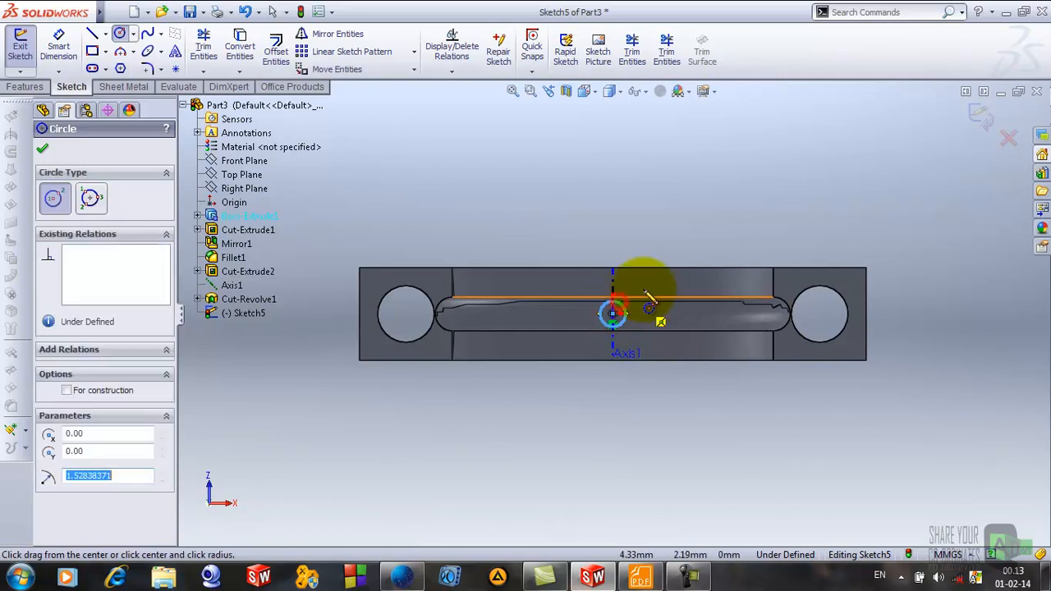
{"action": "left_click", "coordinate": [41, 148]}
Step: Dimension the circle between the fork legs to a 4 mm diameter and exit the sketch
{"action": "left_click", "coordinate": [57, 45]}
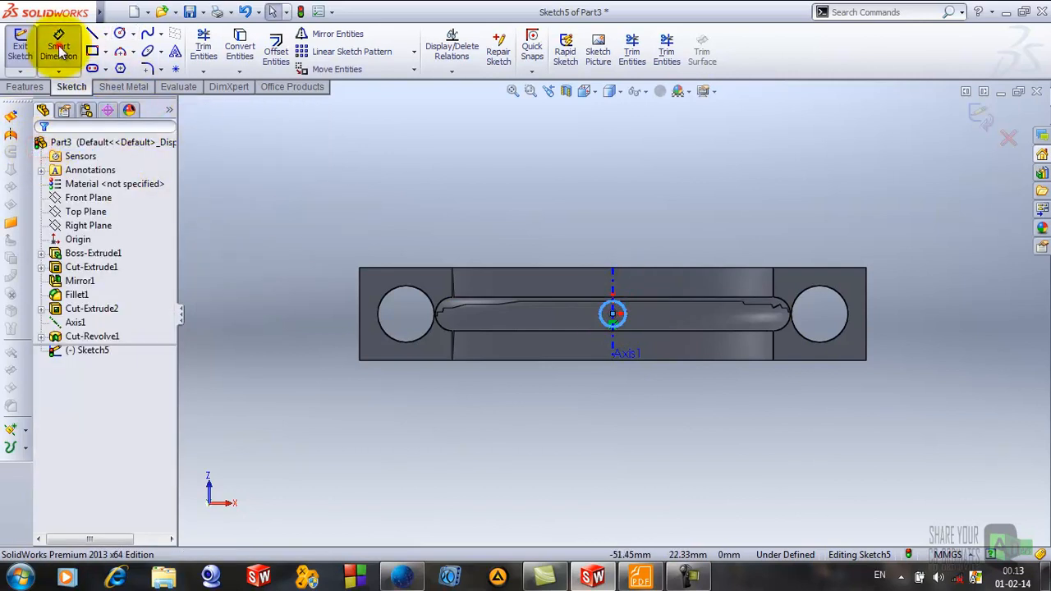
{"action": "left_click", "coordinate": [629, 326]}
{"action": "left_click", "coordinate": [647, 225]}
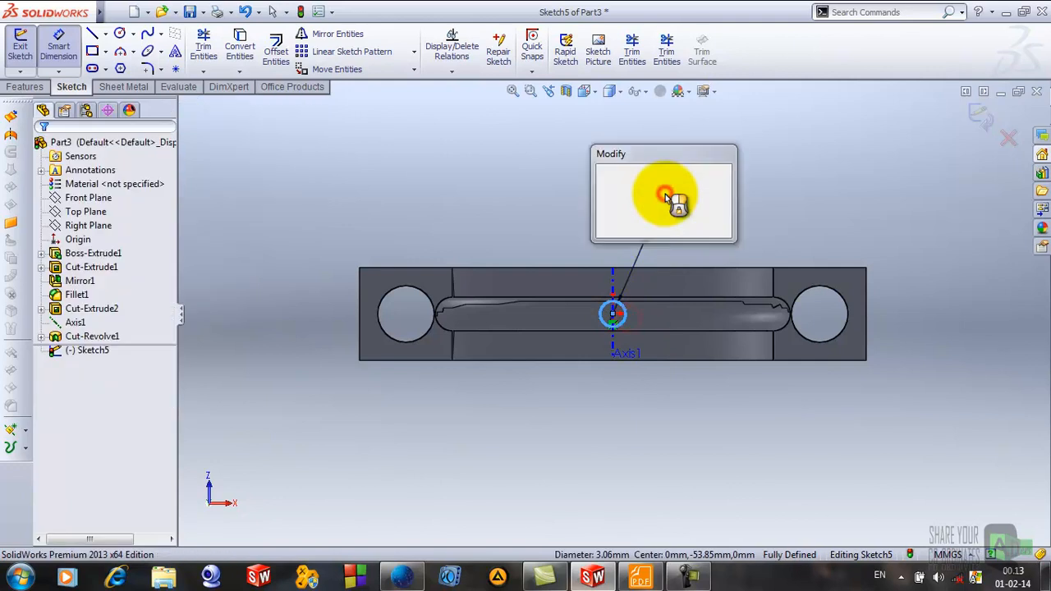
{"action": "type", "text": "4"}
{"action": "key", "text": "Return"}
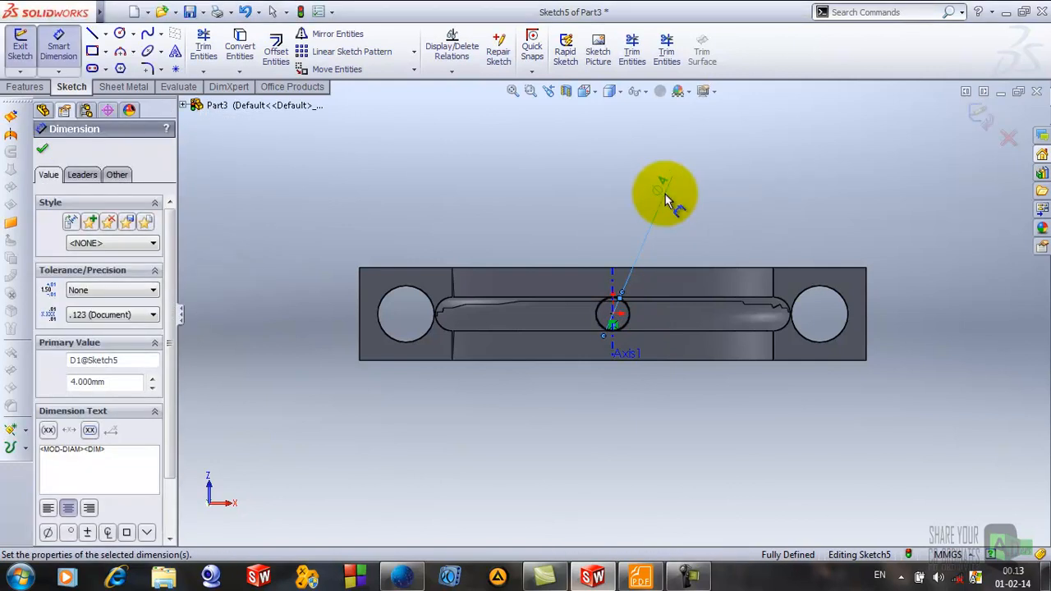
{"action": "left_click", "coordinate": [42, 149]}
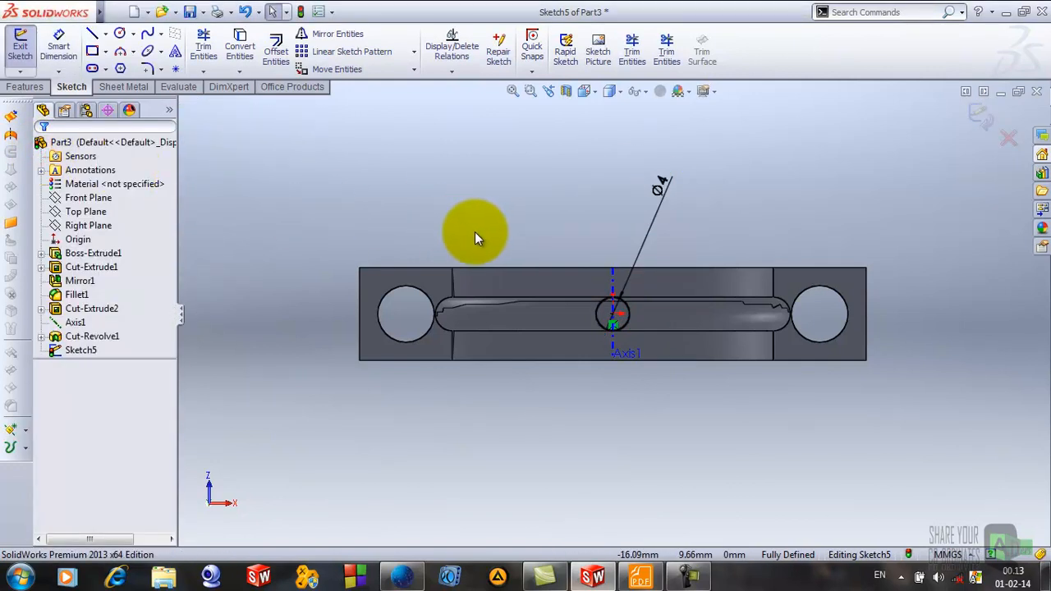
{"action": "left_click", "coordinate": [22, 59]}
Step: Extrude-cut the 4 mm circle sketch Up To Surface, ending at the small end's inner bore face
{"action": "mouse_move", "coordinate": [610, 192]}
{"action": "middle_mouse_down"}
{"action": "mouse_move", "coordinate": [575, 227]}
{"action": "mouse_move", "coordinate": [551, 337]}
{"action": "middle_mouse_up"}
{"action": "scroll", "coordinate": [534, 337], "scroll_direction": "up", "scroll_amount": 3}
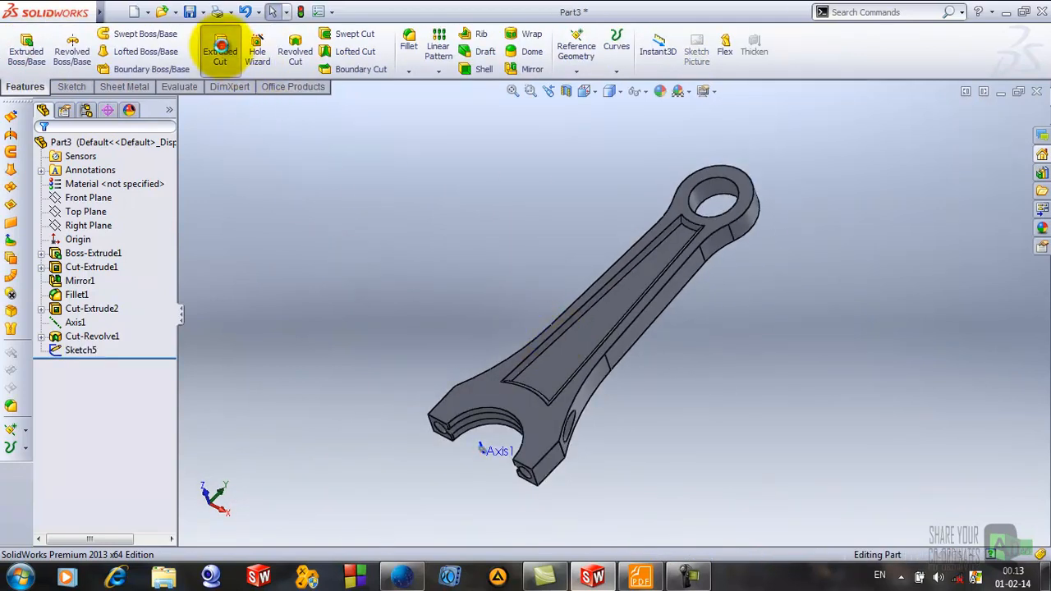
{"action": "left_click", "coordinate": [220, 46]}
{"action": "left_click", "coordinate": [186, 105]}
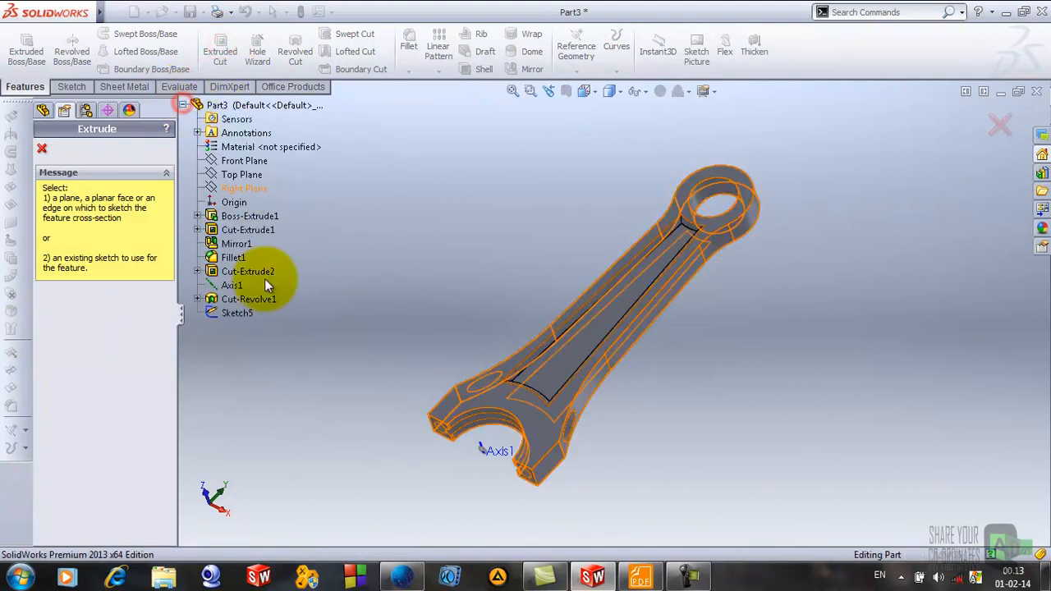
{"action": "left_click", "coordinate": [238, 312]}
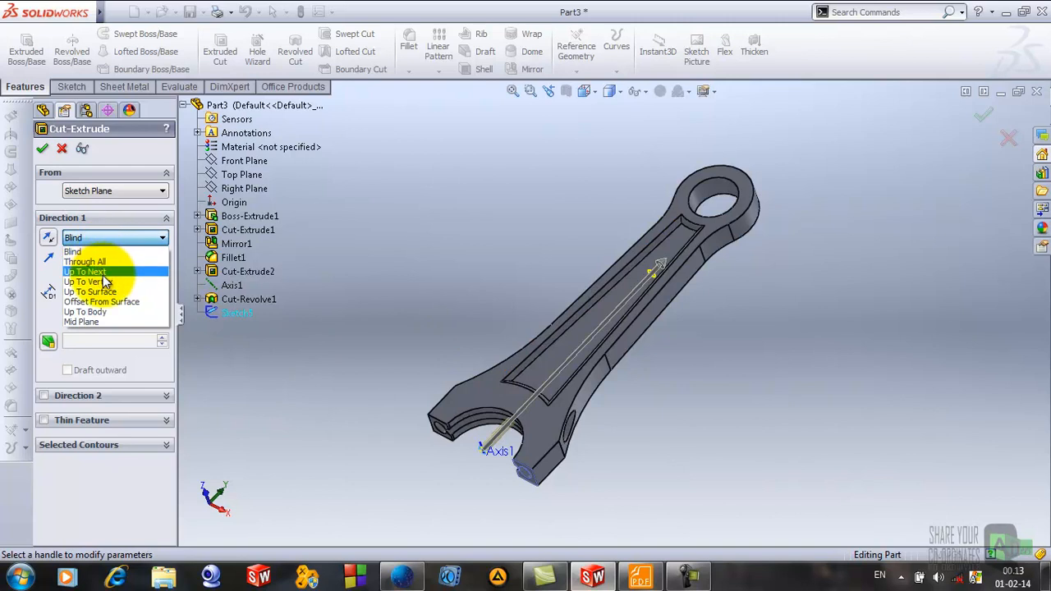
{"action": "left_click", "coordinate": [109, 292]}
{"action": "middle_click_drag", "start_coordinate": [709, 308], "coordinate": [561, 490]}
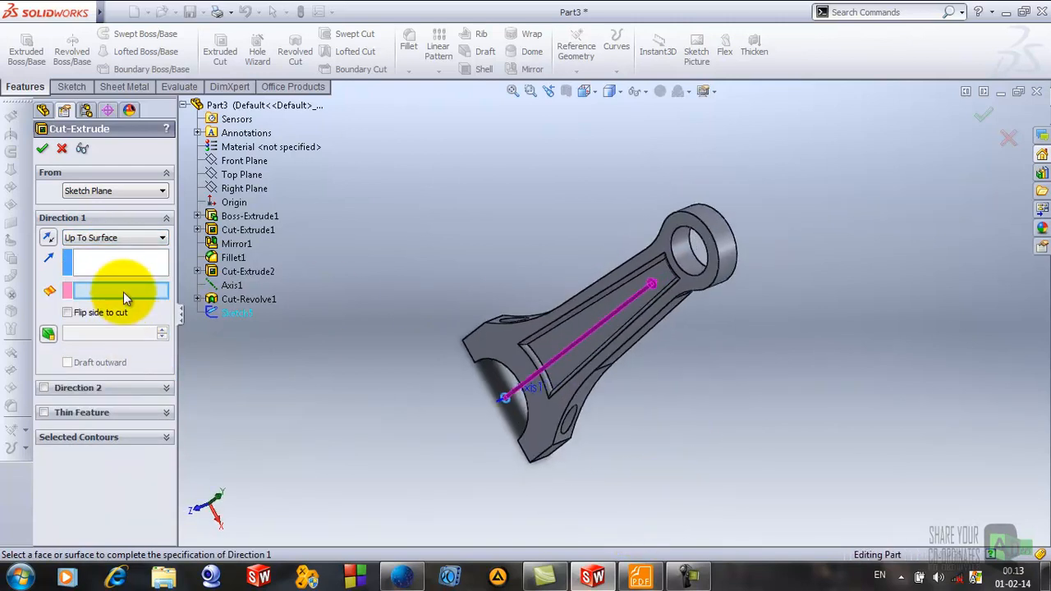
{"action": "left_click", "coordinate": [679, 263]}
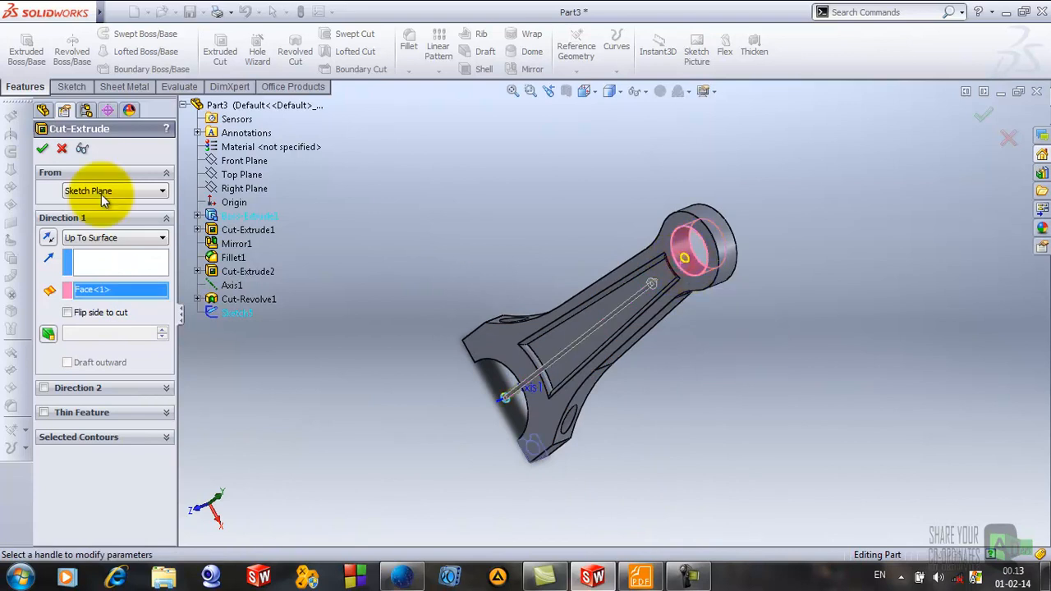
{"action": "key", "text": "Return"}
{"action": "middle_click_drag", "start_coordinate": [732, 355], "coordinate": [690, 403]}
{"action": "scroll", "coordinate": [690, 403], "scroll_direction": "down", "scroll_amount": 6}
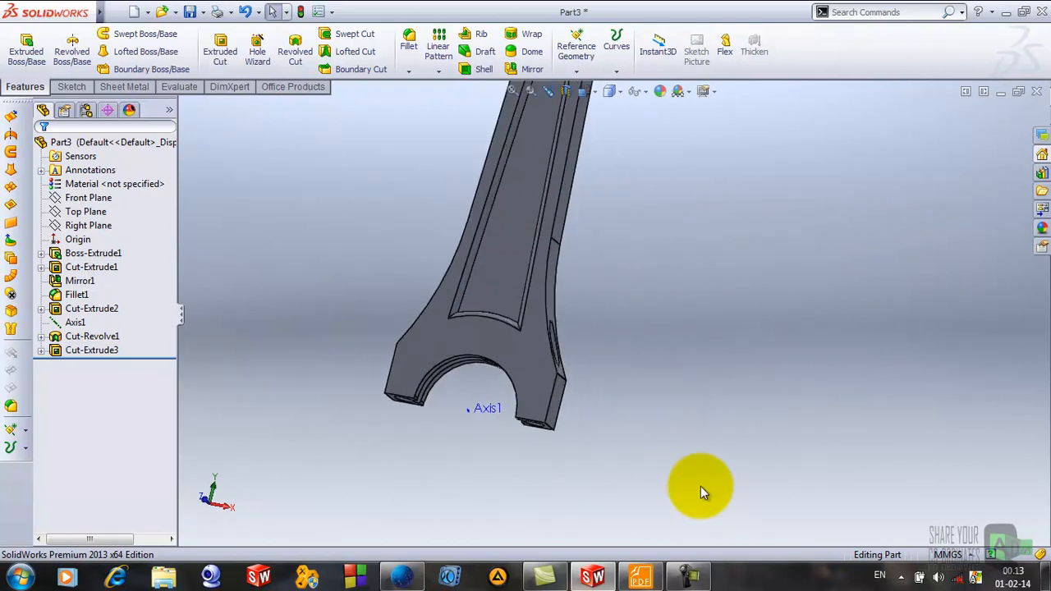
{"action": "middle_click_drag", "start_coordinate": [586, 416], "coordinate": [612, 429]}
Step: Check the fork details in the Foxit Reader drawing, return to SolidWorks and start a sketch on the rod's front face facing the view
{"action": "left_click", "coordinate": [641, 578]}
{"action": "scroll", "coordinate": [493, 434], "scroll_direction": "down", "scroll_amount": 2}
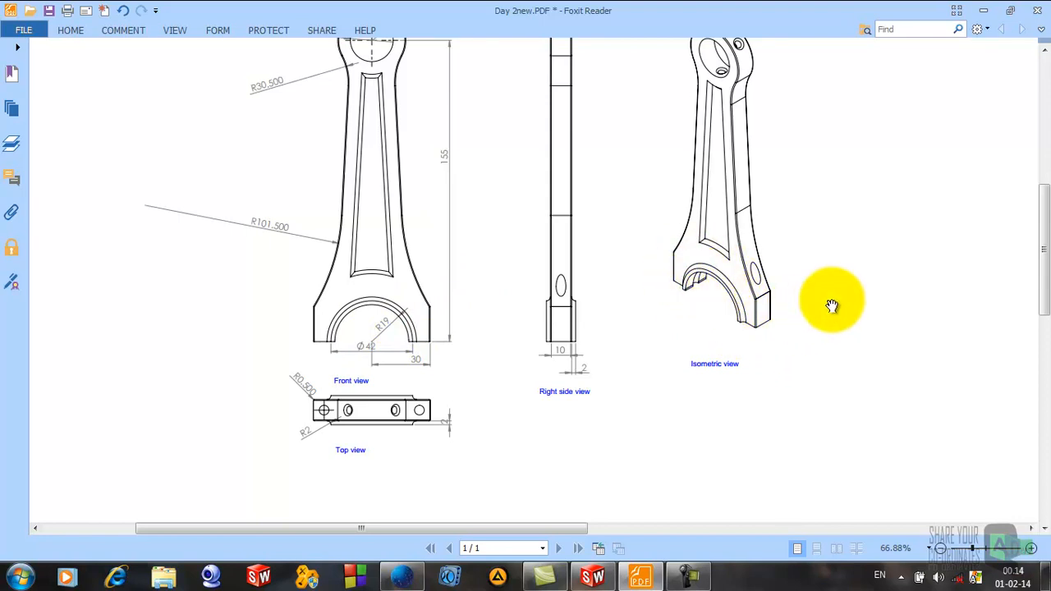
{"action": "left_click", "coordinate": [985, 11]}
{"action": "left_click", "coordinate": [548, 319]}
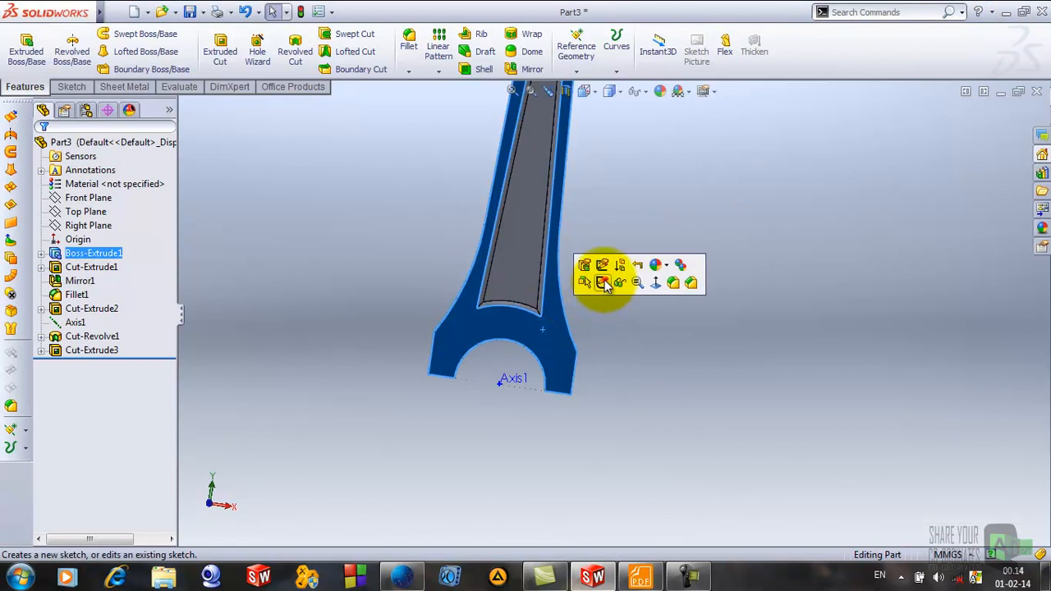
{"action": "left_click", "coordinate": [602, 282]}
{"action": "left_click", "coordinate": [605, 115]}
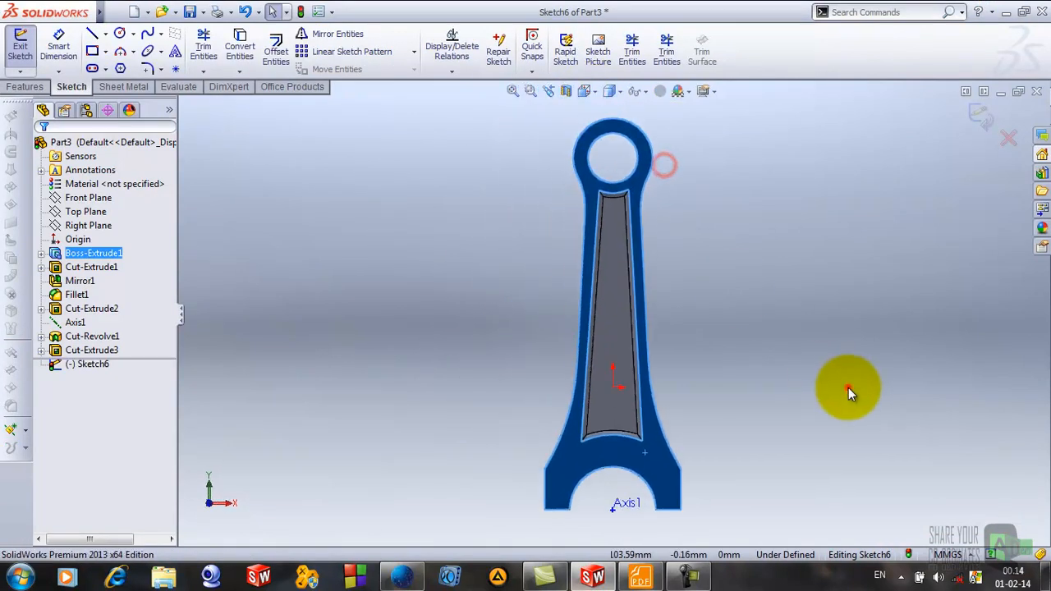
{"action": "scroll", "coordinate": [747, 458], "scroll_direction": "up", "scroll_amount": 1}
{"action": "scroll", "coordinate": [561, 406], "scroll_direction": "down", "scroll_amount": 2}
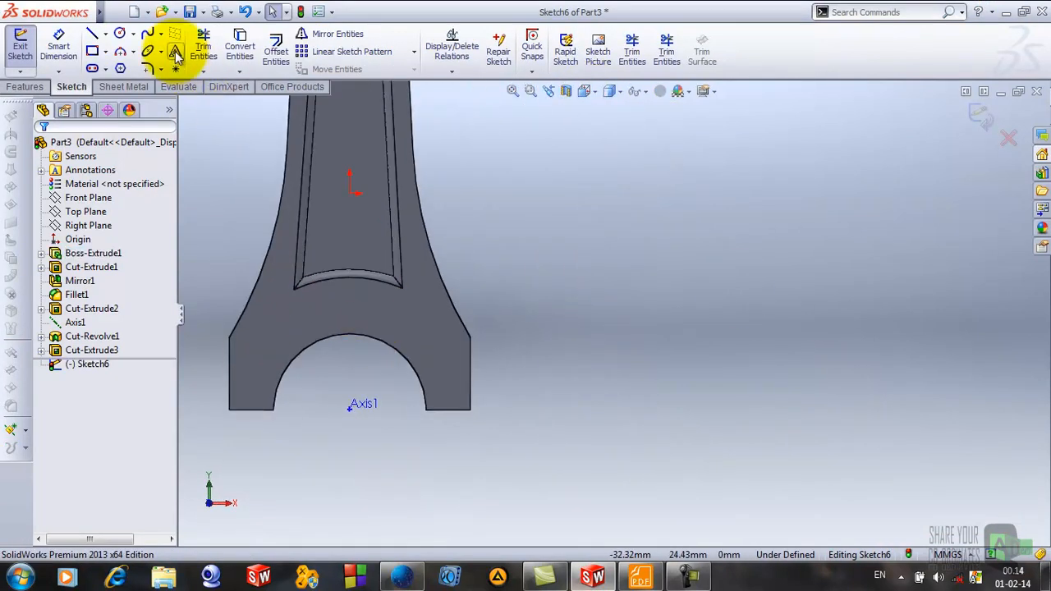
Step: Convert the fork bore's arc edge and the short straight edges at both its ends into sketch entities
{"action": "left_click", "coordinate": [239, 49]}
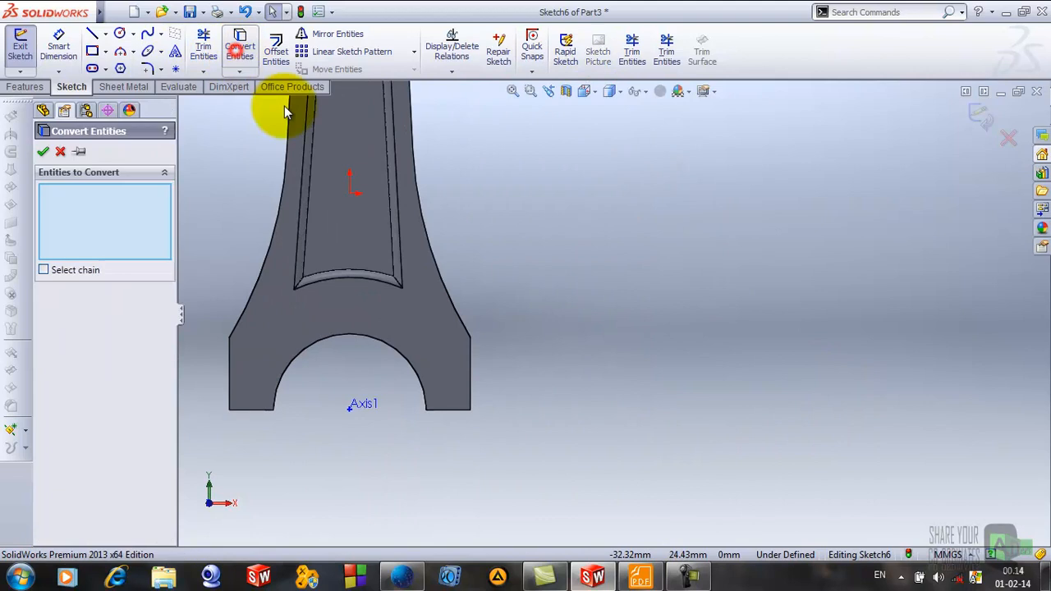
{"action": "left_click", "coordinate": [341, 343]}
{"action": "scroll", "coordinate": [485, 413], "scroll_direction": "down", "scroll_amount": 5}
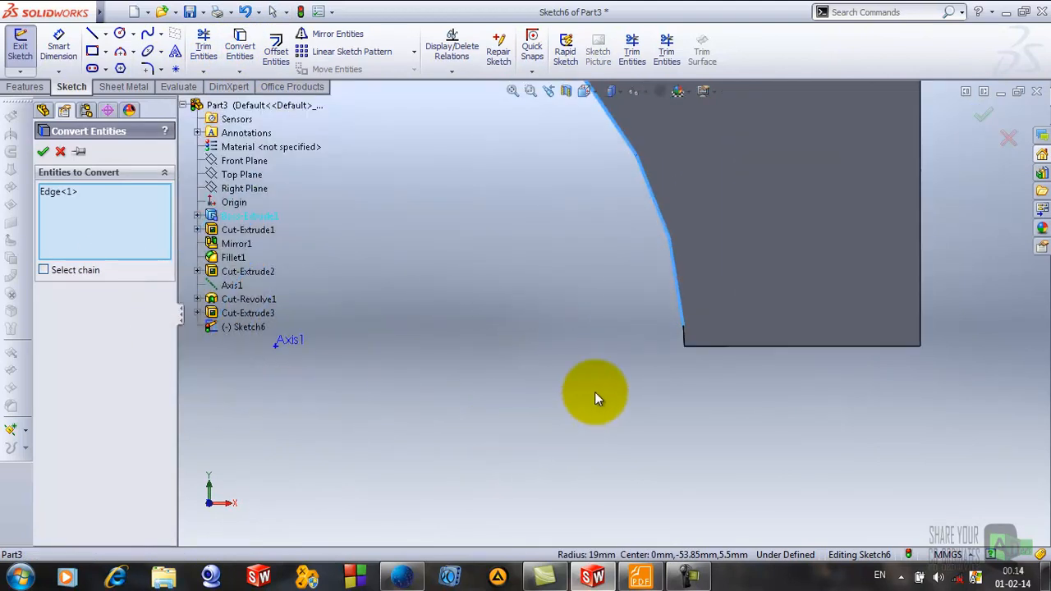
{"action": "left_click", "coordinate": [684, 341]}
{"action": "scroll", "coordinate": [627, 375], "scroll_direction": "up", "scroll_amount": 3}
{"action": "scroll", "coordinate": [279, 312], "scroll_direction": "down", "scroll_amount": 5}
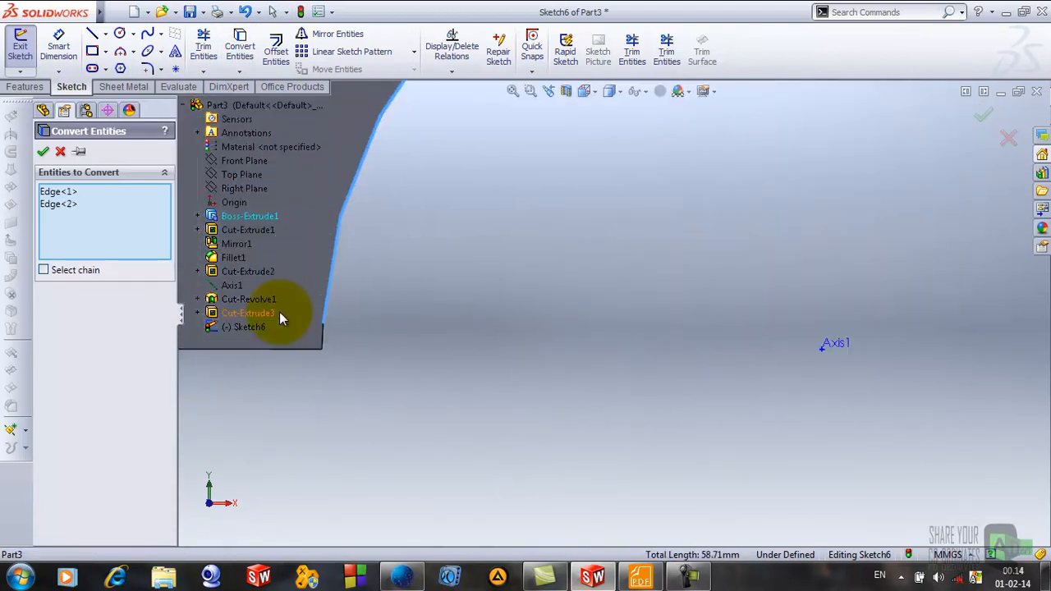
{"action": "left_click", "coordinate": [349, 340]}
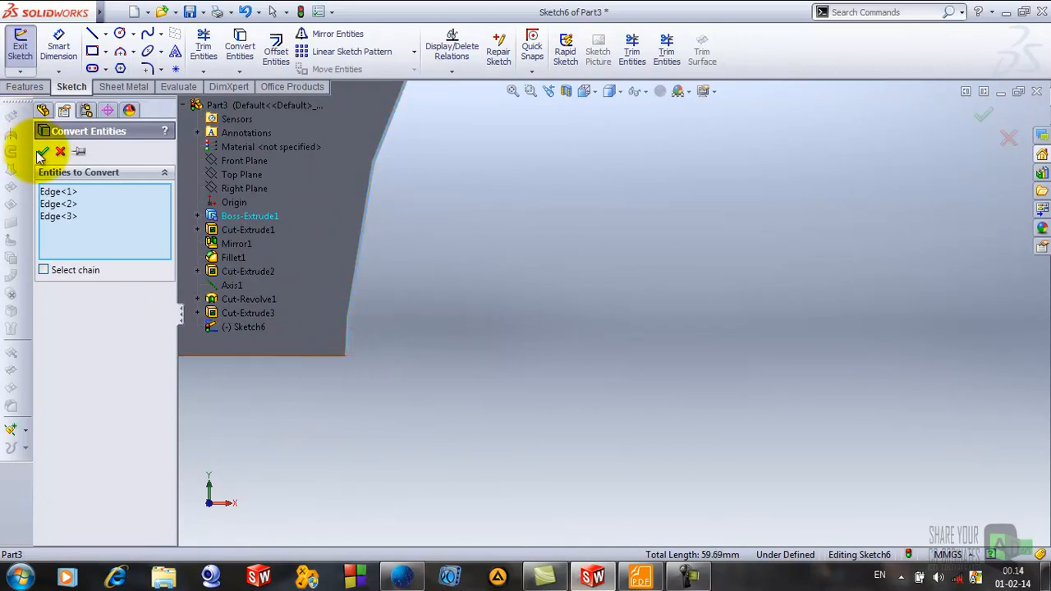
{"action": "left_click", "coordinate": [43, 153]}
{"action": "scroll", "coordinate": [570, 425], "scroll_direction": "up", "scroll_amount": 5}
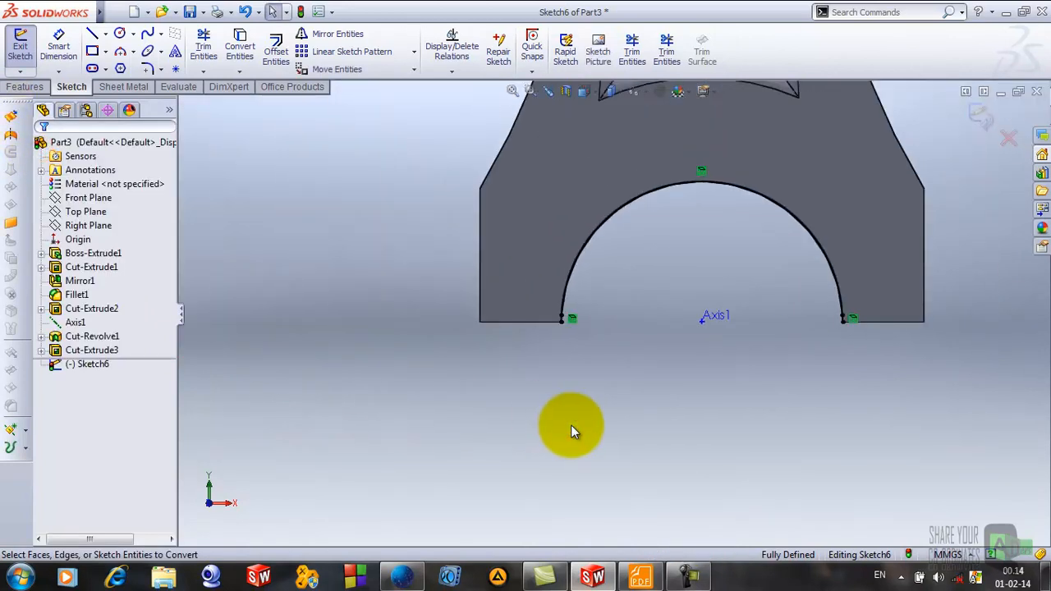
Step: Sketch a circle about 45 mm in diameter centred on the fork bore's axis point
{"action": "left_click", "coordinate": [120, 33]}
{"action": "left_click", "coordinate": [702, 322]}
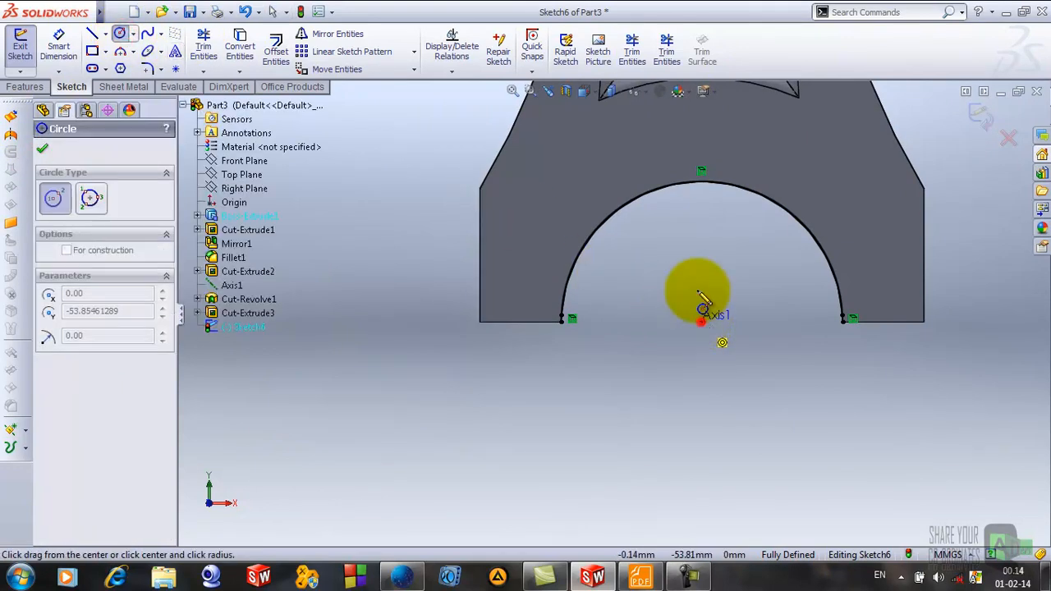
{"action": "left_click", "coordinate": [702, 154]}
{"action": "left_click", "coordinate": [41, 154]}
Step: Dimension the circle around the fork bore to a 42 mm diameter
{"action": "left_click", "coordinate": [58, 47]}
{"action": "left_click", "coordinate": [550, 391]}
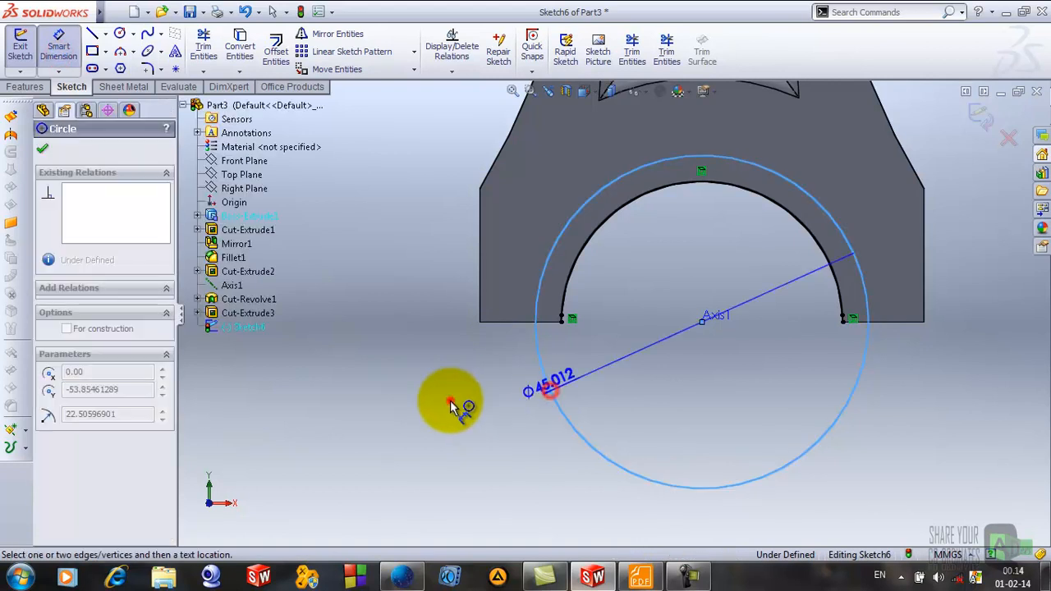
{"action": "left_click", "coordinate": [451, 405]}
{"action": "type", "text": "42"}
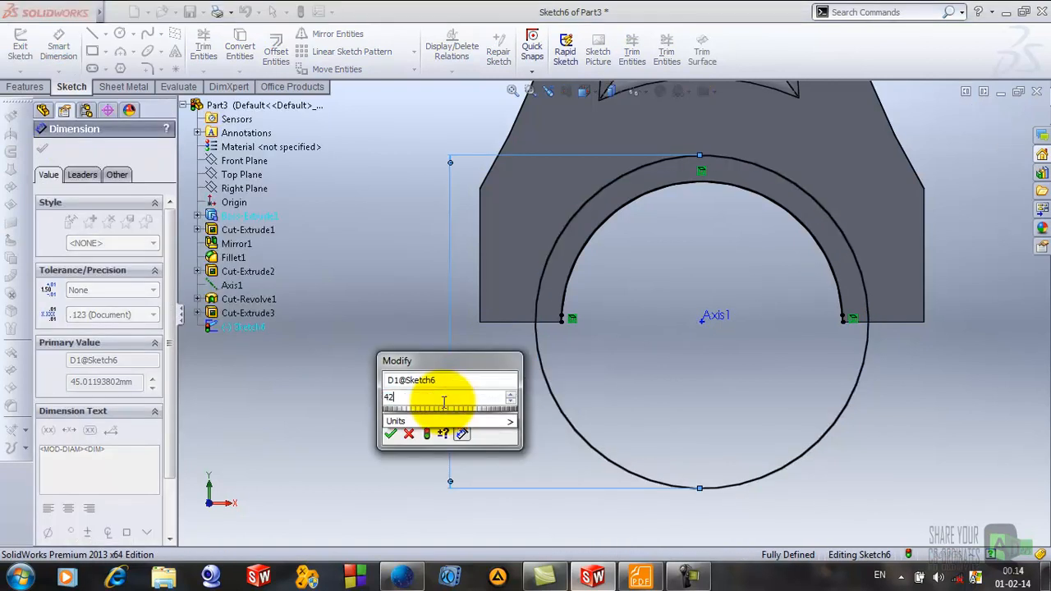
{"action": "key", "text": "Return"}
{"action": "left_click", "coordinate": [43, 150]}
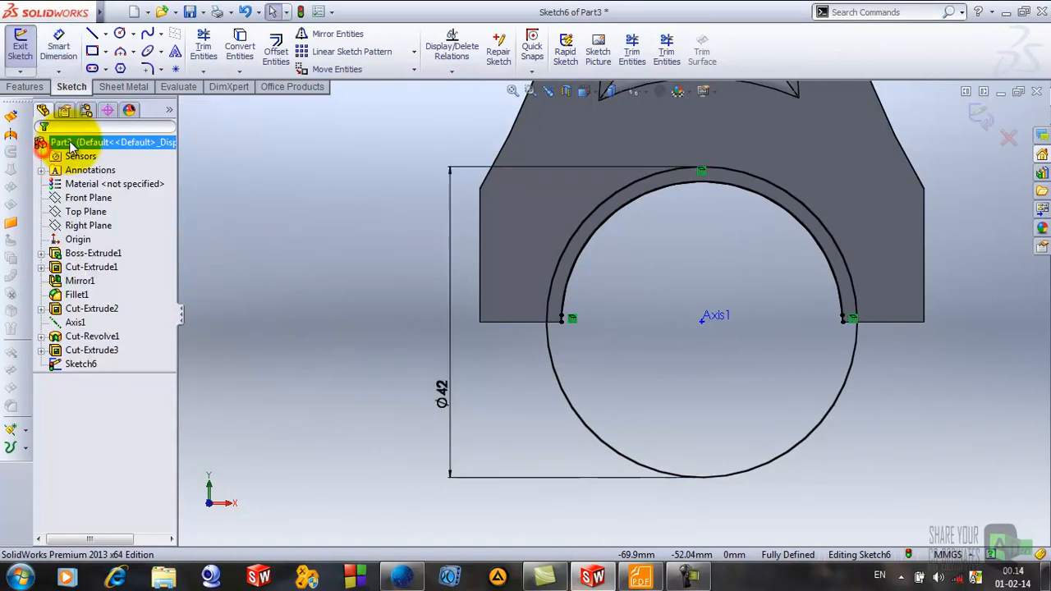
Step: Draw a horizontal line across the 42 mm circle, level with the end faces of the fork legs
{"action": "left_click", "coordinate": [92, 33]}
{"action": "scroll", "coordinate": [624, 353], "scroll_direction": "down", "scroll_amount": 3}
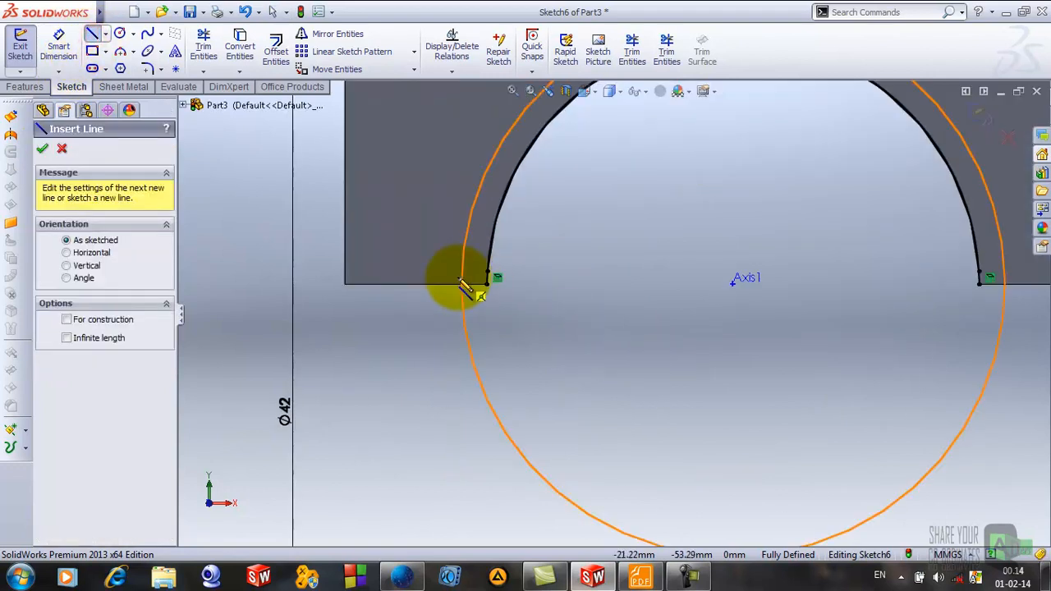
{"action": "left_click", "coordinate": [461, 286]}
{"action": "left_click", "coordinate": [1002, 285]}
{"action": "right_click", "coordinate": [898, 331]}
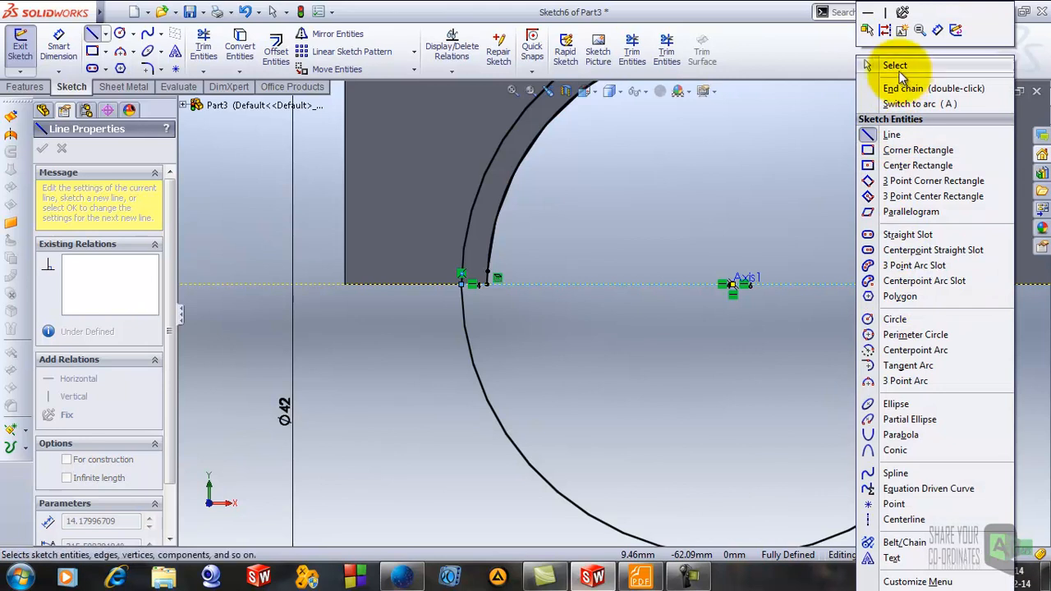
{"action": "left_click", "coordinate": [1002, 66]}
{"action": "scroll", "coordinate": [663, 385], "scroll_direction": "up", "scroll_amount": 1}
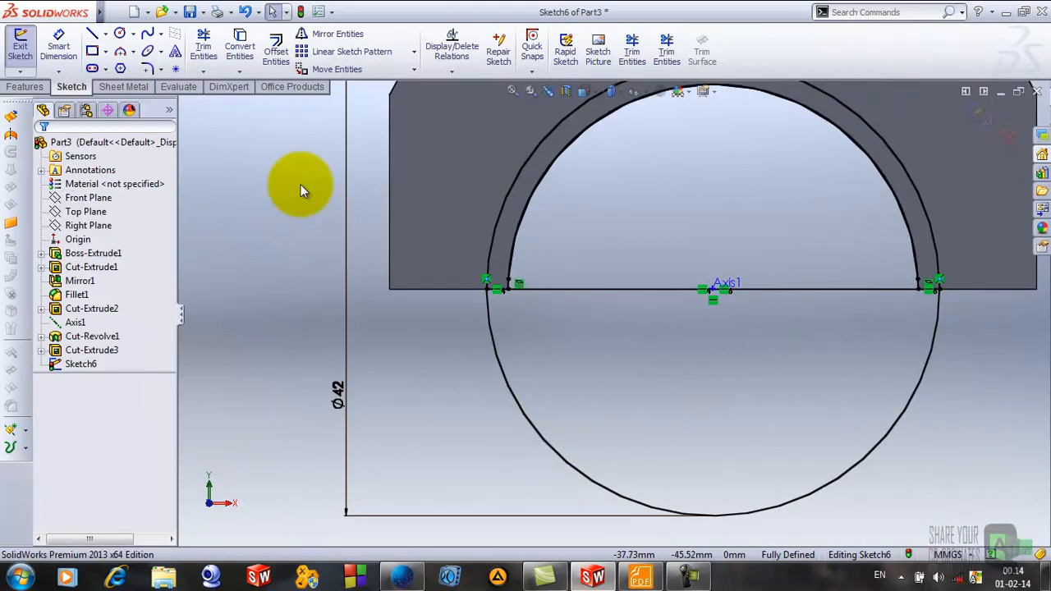
Step: Trim away the circle's lower half and the line's middle section, leaving a closed half-ring, and exit the sketch
{"action": "left_click", "coordinate": [204, 46]}
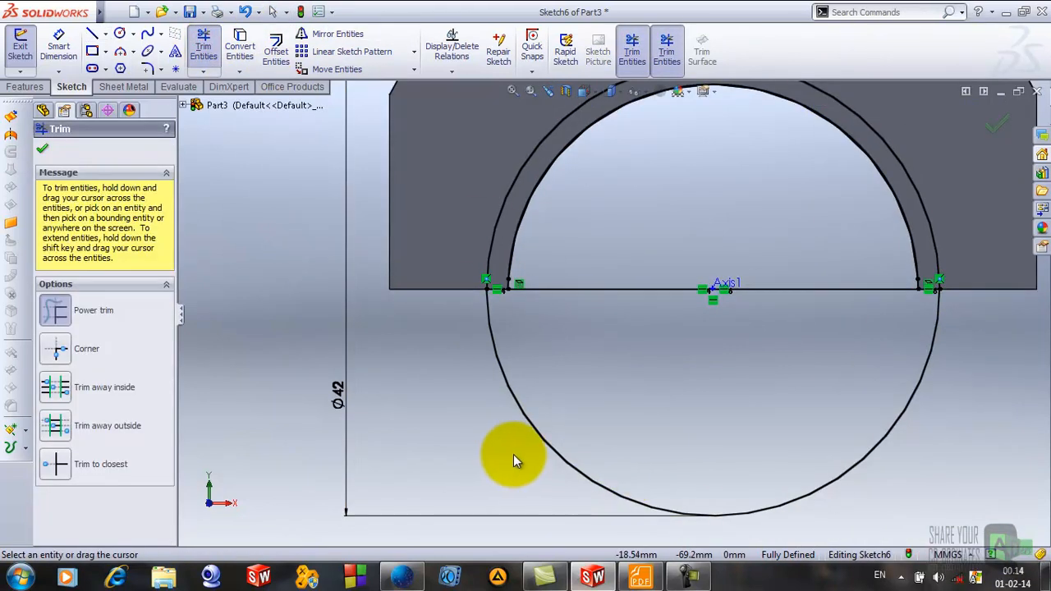
{"action": "mouse_move", "coordinate": [511, 456]}
{"action": "left_mouse_down"}
{"action": "mouse_move", "coordinate": [661, 372]}
{"action": "mouse_move", "coordinate": [663, 407]}
{"action": "left_mouse_up"}
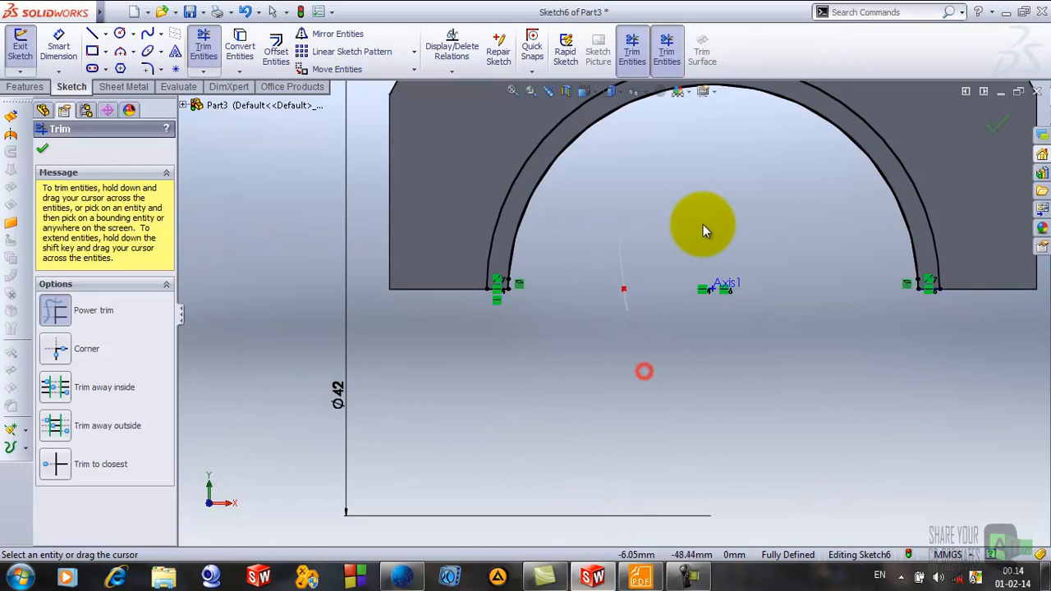
{"action": "left_click_drag", "start_coordinate": [837, 350], "coordinate": [837, 354]}
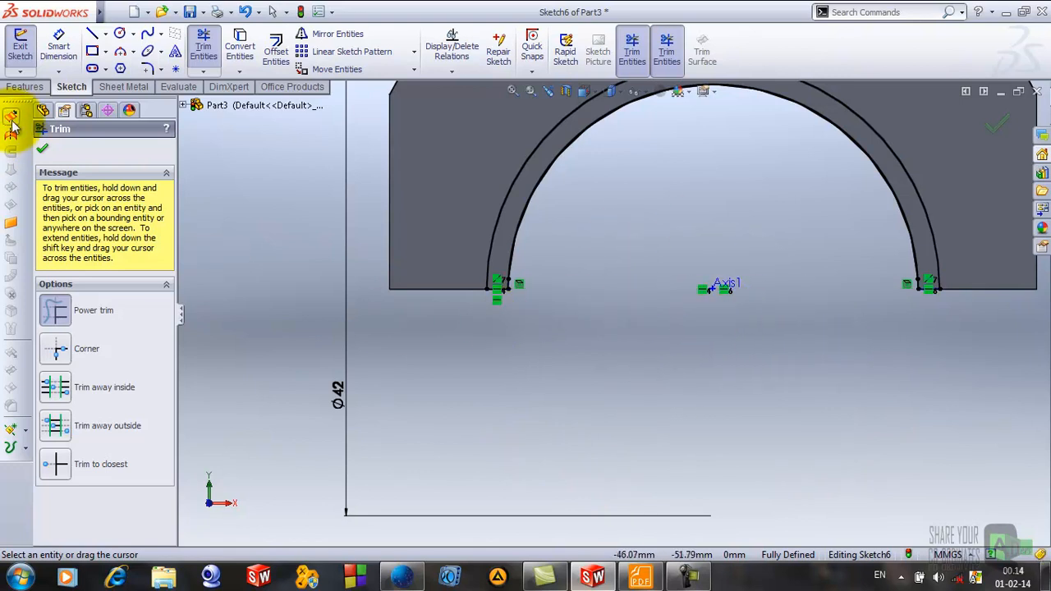
{"action": "left_click", "coordinate": [42, 152]}
{"action": "scroll", "coordinate": [629, 422], "scroll_direction": "up", "scroll_amount": 2}
{"action": "middle_click_drag", "start_coordinate": [629, 422], "coordinate": [466, 367]}
{"action": "left_click", "coordinate": [19, 41]}
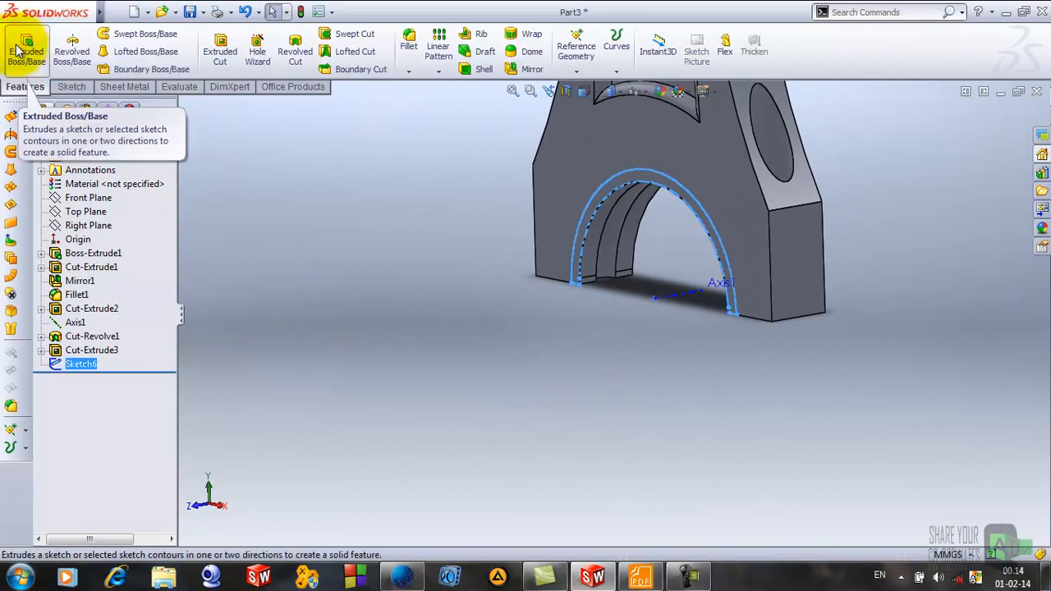
Step: Check the rim height in the Foxit Reader drawing, return to SolidWorks and extrude the half-ring sketch Blind 2 mm from the rod's face
{"action": "left_click", "coordinate": [26, 54]}
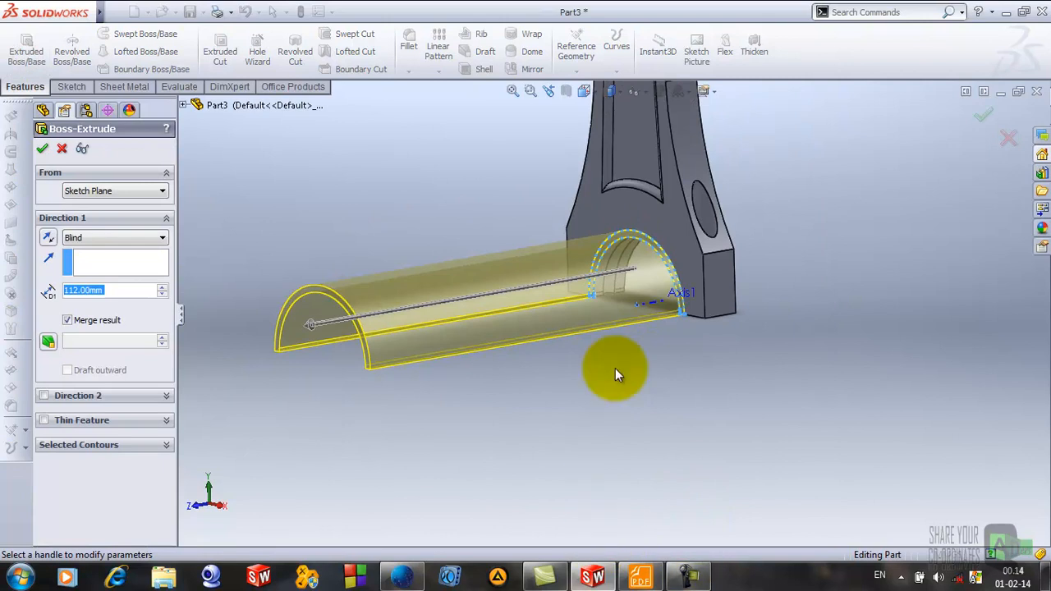
{"action": "left_click", "coordinate": [646, 573]}
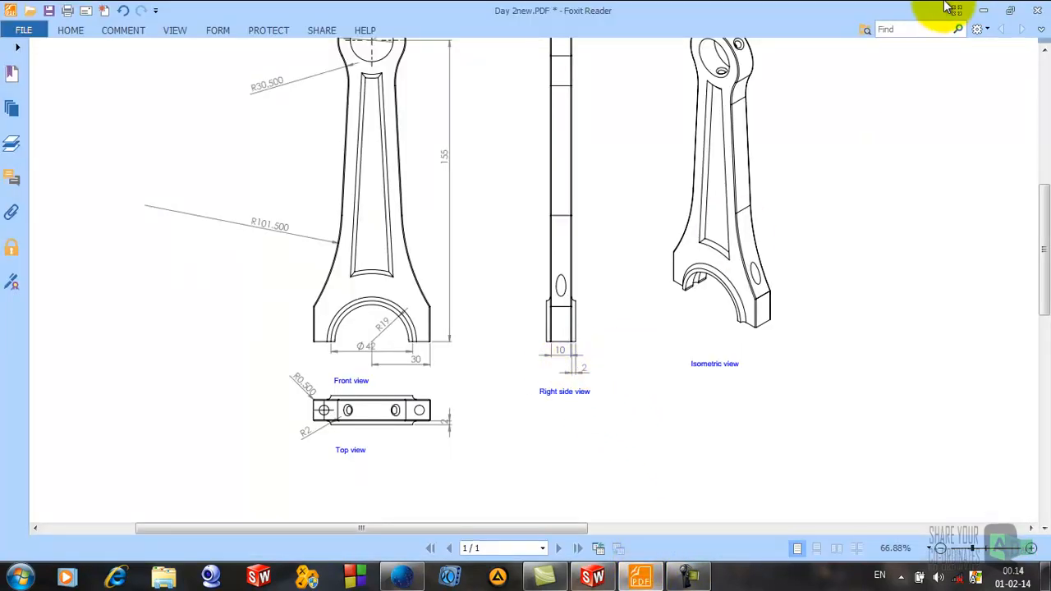
{"action": "left_click", "coordinate": [986, 12]}
{"action": "double_click", "coordinate": [118, 258]}
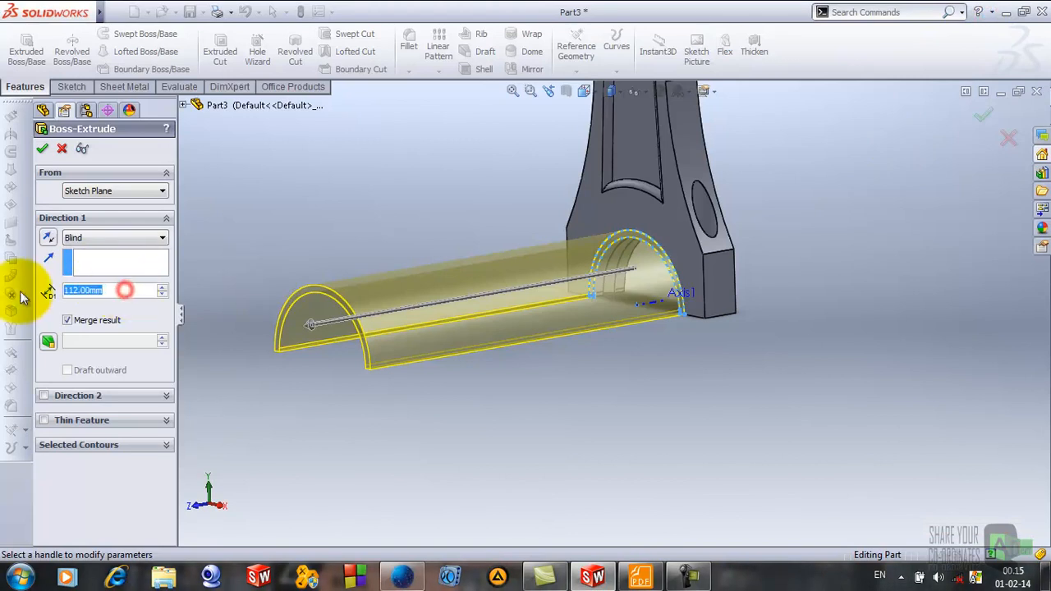
{"action": "type", "text": "2"}
{"action": "key", "text": "Return"}
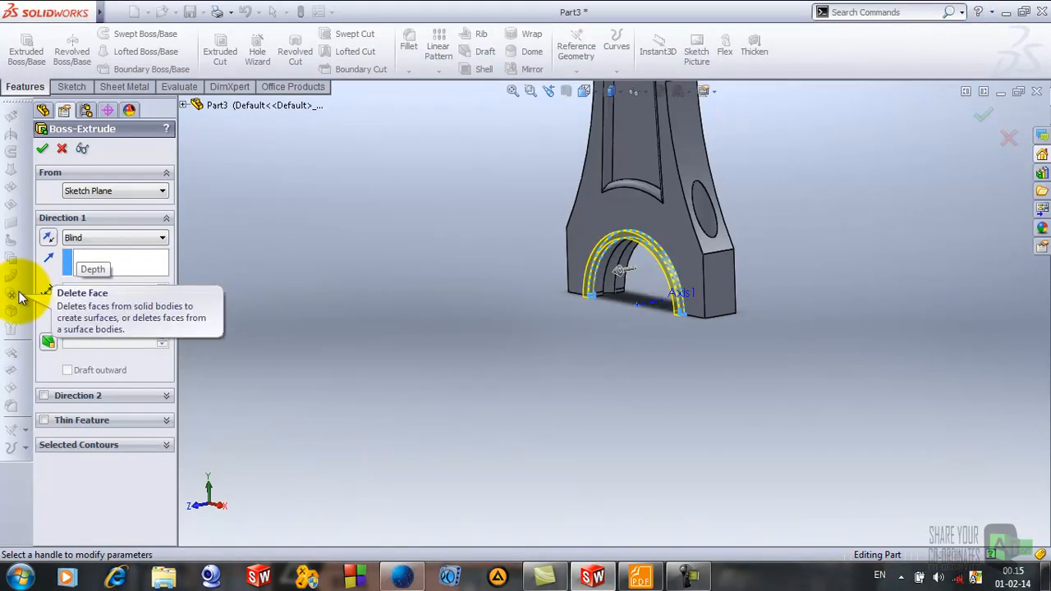
{"action": "left_click", "coordinate": [42, 152]}
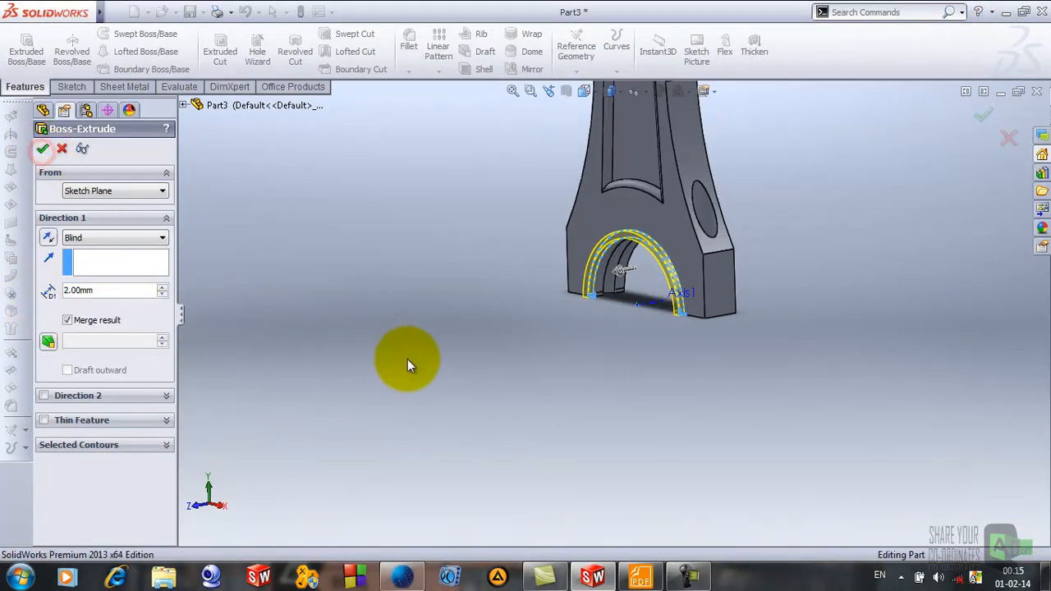
Step: Mirror the raised fork rim about the Front Plane onto the rod's opposite face
{"action": "middle_click_drag", "start_coordinate": [403, 358], "coordinate": [395, 264]}
{"action": "middle_click_drag", "start_coordinate": [425, 316], "coordinate": [469, 387]}
{"action": "middle_click_drag", "start_coordinate": [534, 359], "coordinate": [579, 296]}
{"action": "middle_click_drag", "start_coordinate": [713, 261], "coordinate": [663, 262]}
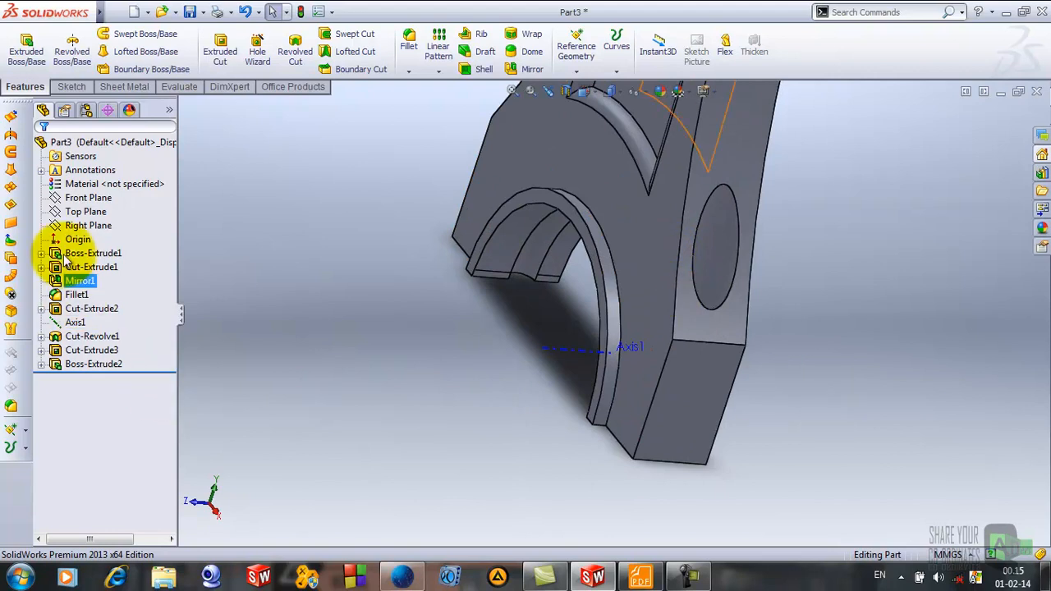
{"action": "left_click", "coordinate": [526, 70]}
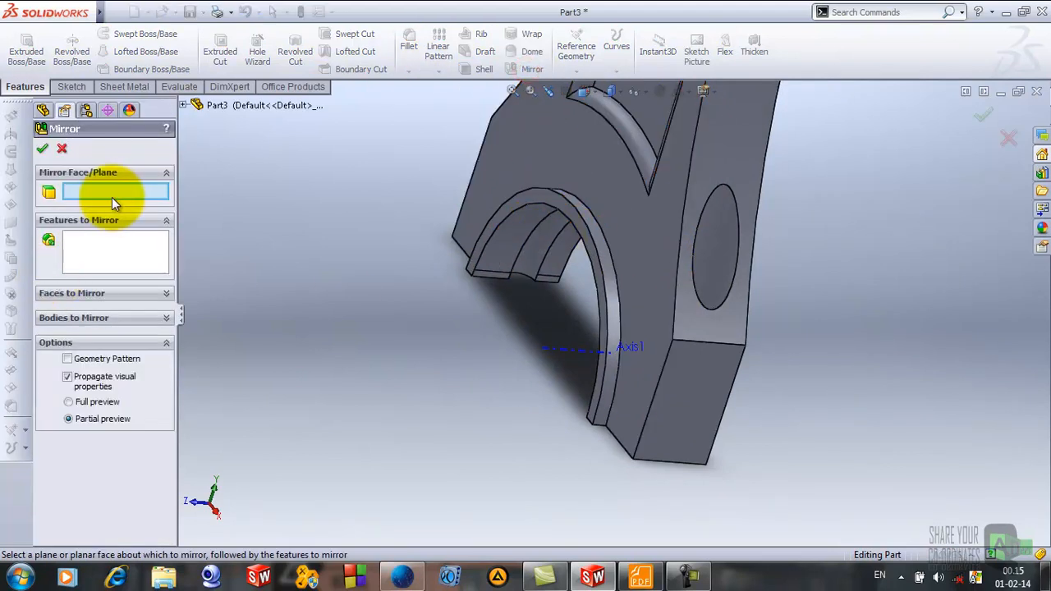
{"action": "left_click", "coordinate": [184, 104]}
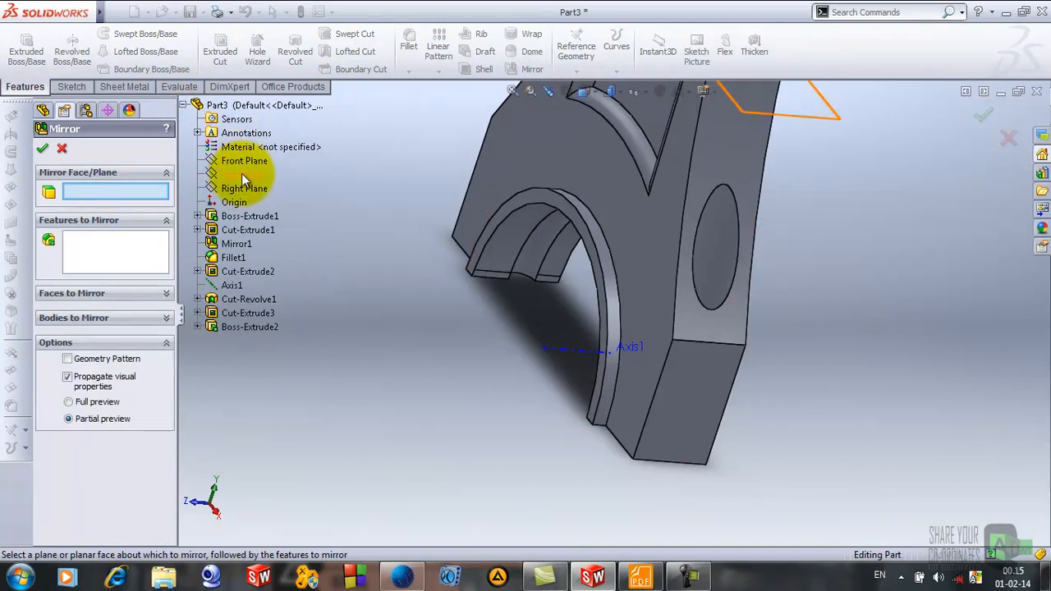
{"action": "scroll", "coordinate": [669, 308], "scroll_direction": "up", "scroll_amount": 5}
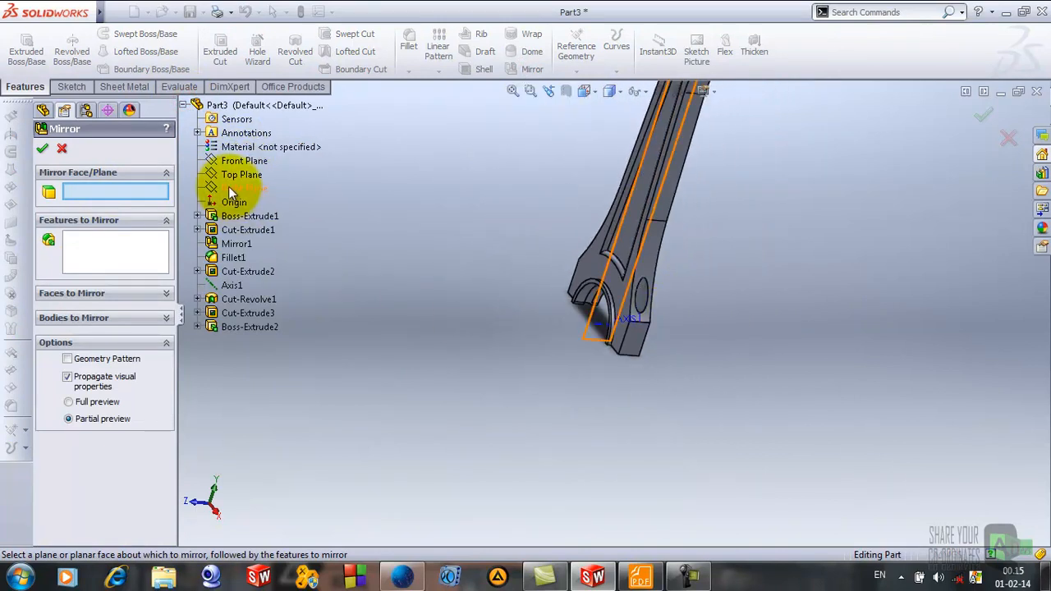
{"action": "key", "text": "ctrl+4"}
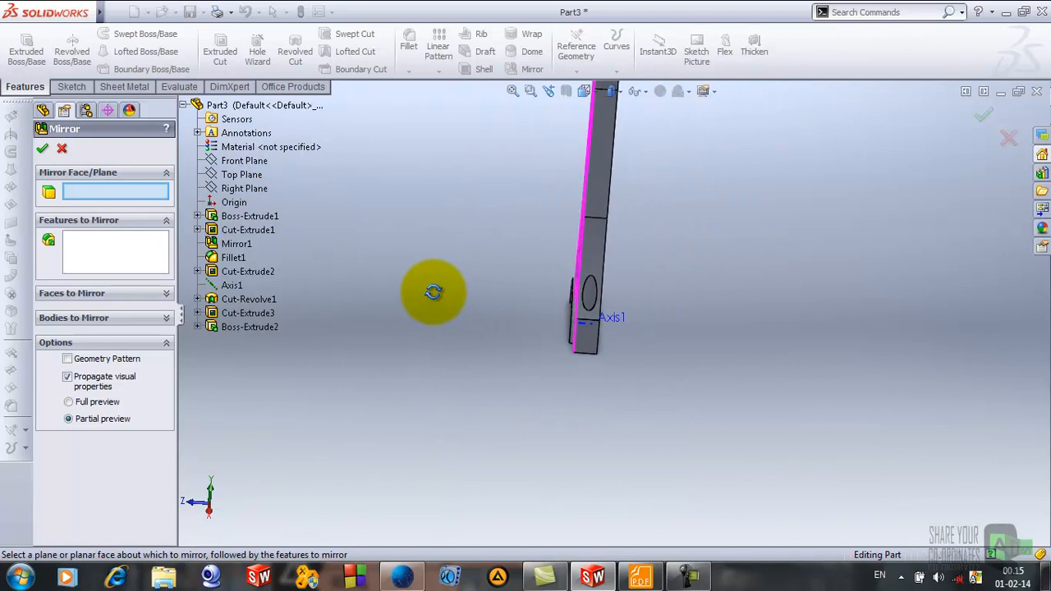
{"action": "left_click", "coordinate": [251, 161]}
{"action": "middle_click_drag", "start_coordinate": [560, 327], "coordinate": [488, 253]}
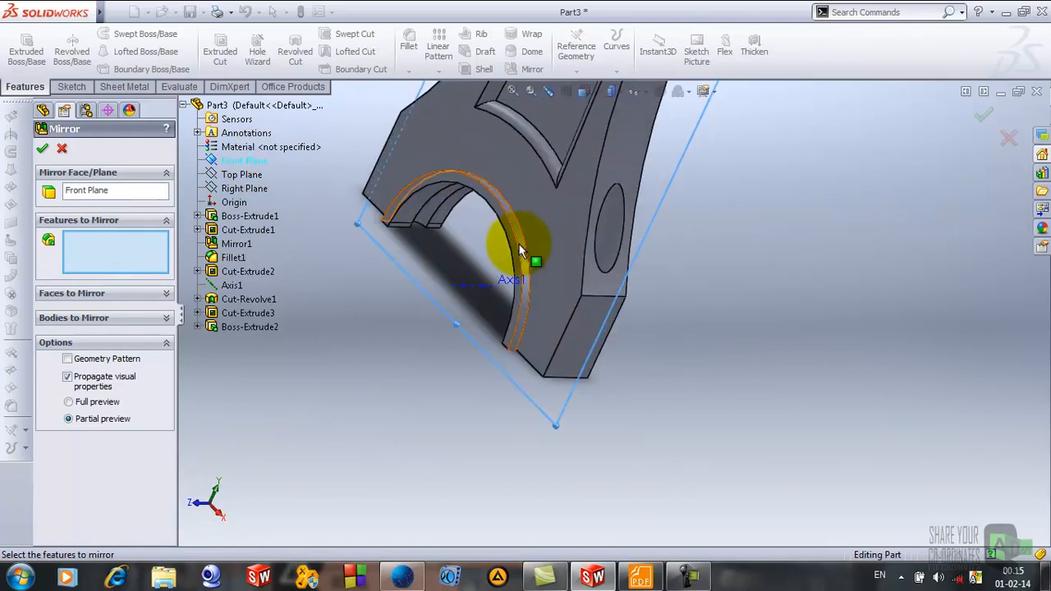
{"action": "left_click", "coordinate": [520, 246]}
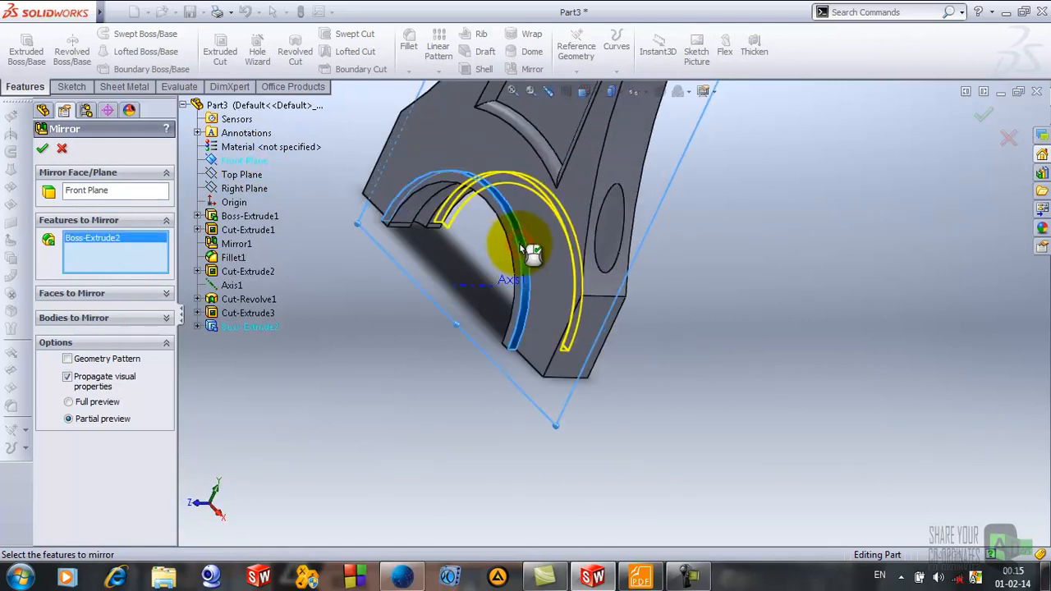
{"action": "left_click", "coordinate": [42, 150]}
{"action": "middle_click_drag", "start_coordinate": [804, 363], "coordinate": [771, 358]}
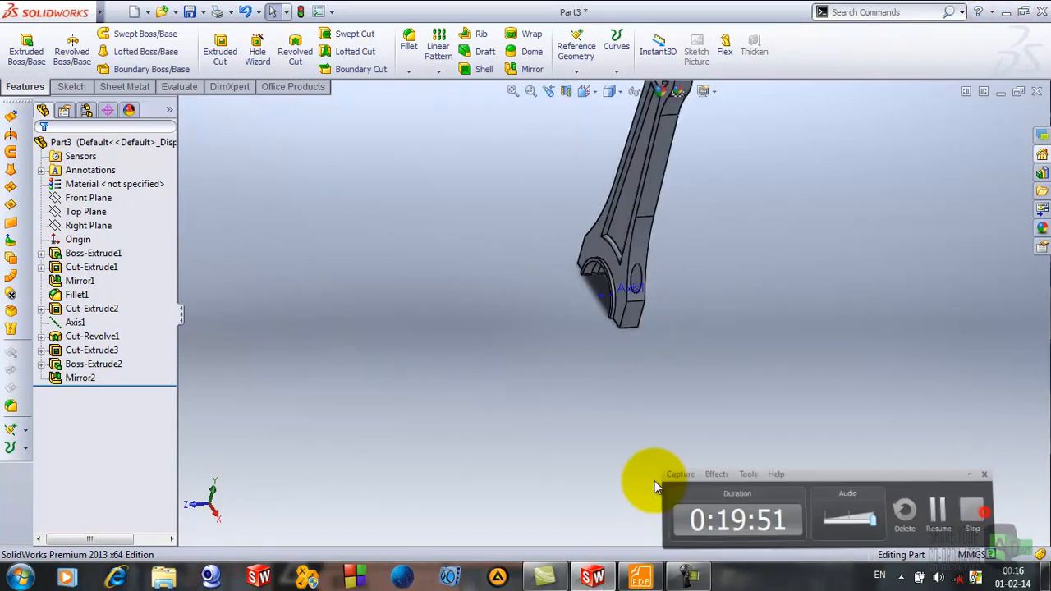
Step: Fillet the outer edges of the raised fork rims on both sides of the rod with a 2 mm constant radius
{"action": "scroll", "coordinate": [566, 248], "scroll_direction": "up", "scroll_amount": 4}
{"action": "scroll", "coordinate": [620, 259], "scroll_direction": "down", "scroll_amount": 4}
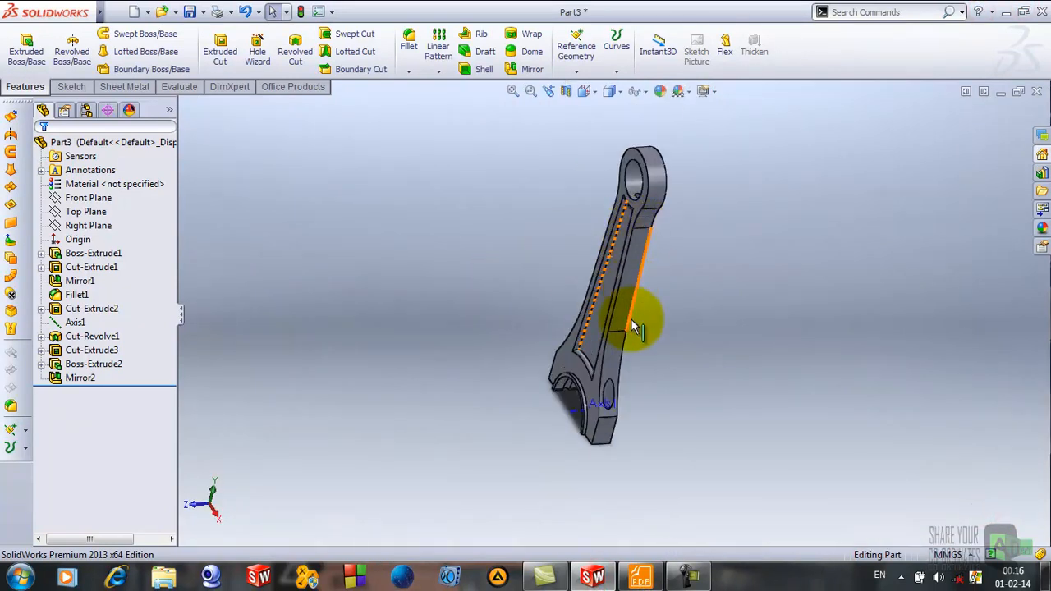
{"action": "scroll", "coordinate": [639, 316], "scroll_direction": "down", "scroll_amount": 3}
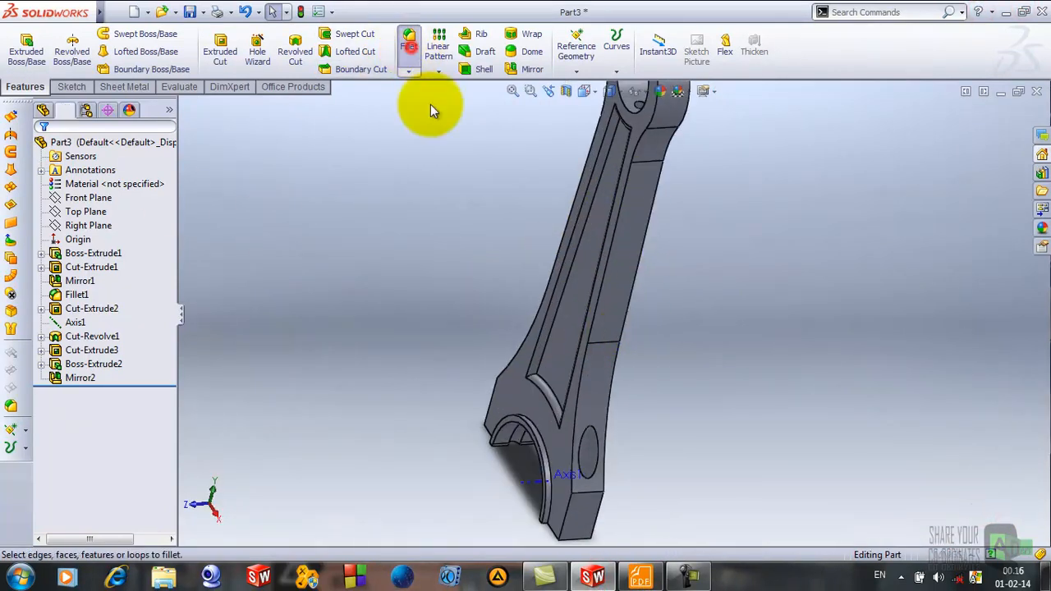
{"action": "left_click", "coordinate": [415, 57]}
{"action": "scroll", "coordinate": [612, 406], "scroll_direction": "down", "scroll_amount": 2}
{"action": "scroll", "coordinate": [471, 460], "scroll_direction": "down", "scroll_amount": 1}
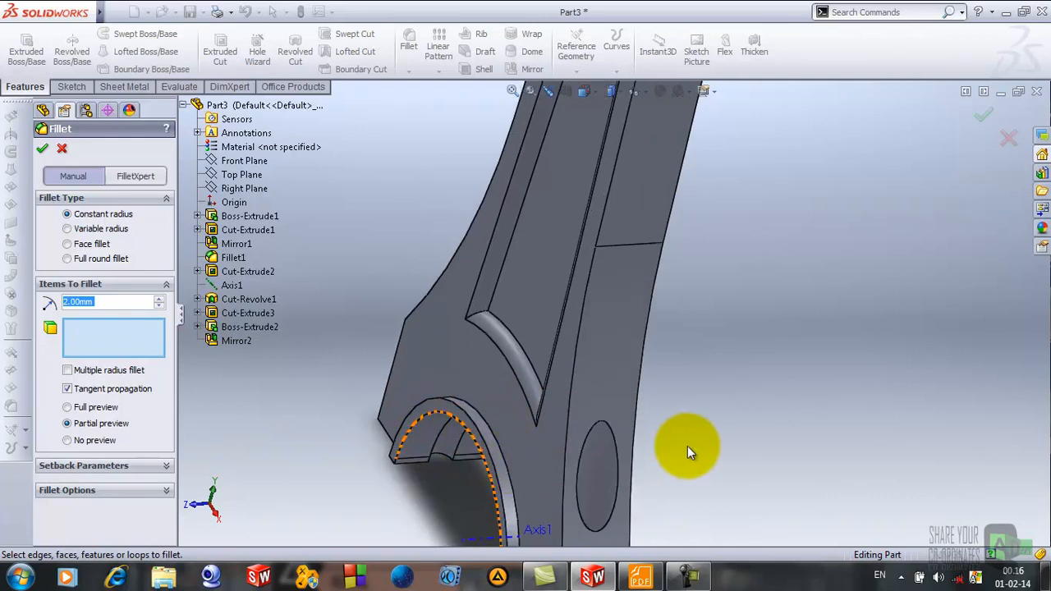
{"action": "scroll", "coordinate": [687, 446], "scroll_direction": "up", "scroll_amount": 3}
{"action": "scroll", "coordinate": [629, 431], "scroll_direction": "down", "scroll_amount": 3}
{"action": "scroll", "coordinate": [449, 299], "scroll_direction": "down", "scroll_amount": 2}
{"action": "scroll", "coordinate": [449, 299], "scroll_direction": "down", "scroll_amount": 2}
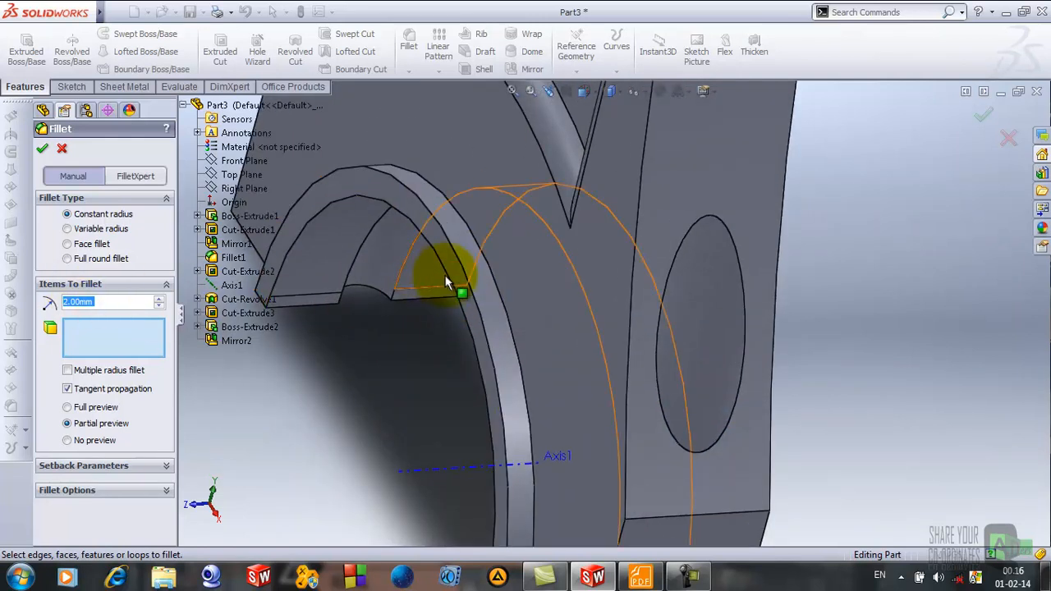
{"action": "left_click", "coordinate": [466, 284]}
{"action": "middle_click_drag", "start_coordinate": [554, 337], "coordinate": [768, 323]}
{"action": "left_click", "coordinate": [772, 324]}
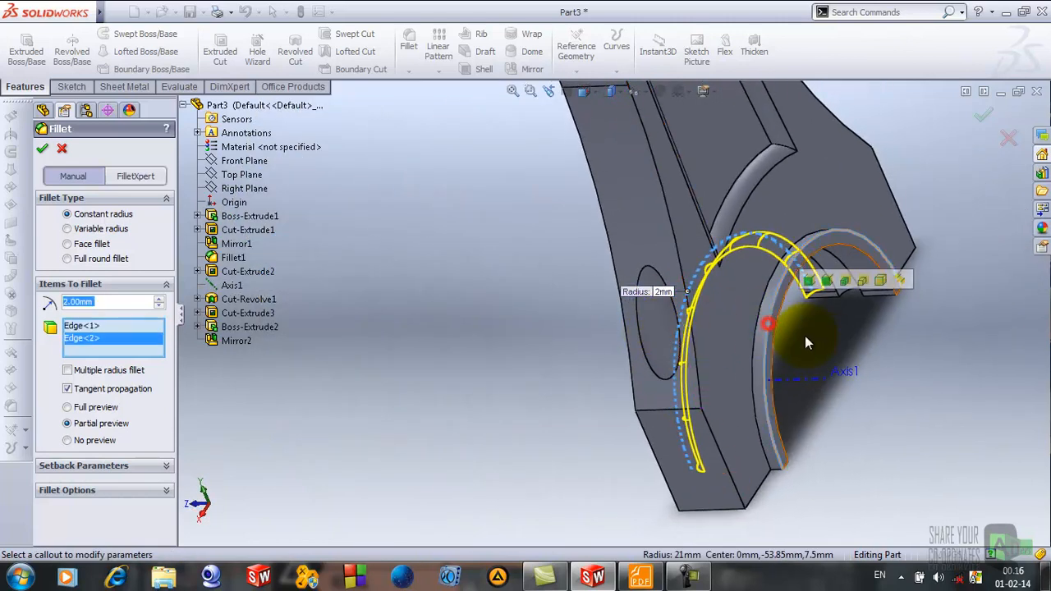
{"action": "middle_click_drag", "start_coordinate": [827, 345], "coordinate": [723, 277]}
{"action": "left_click", "coordinate": [45, 152]}
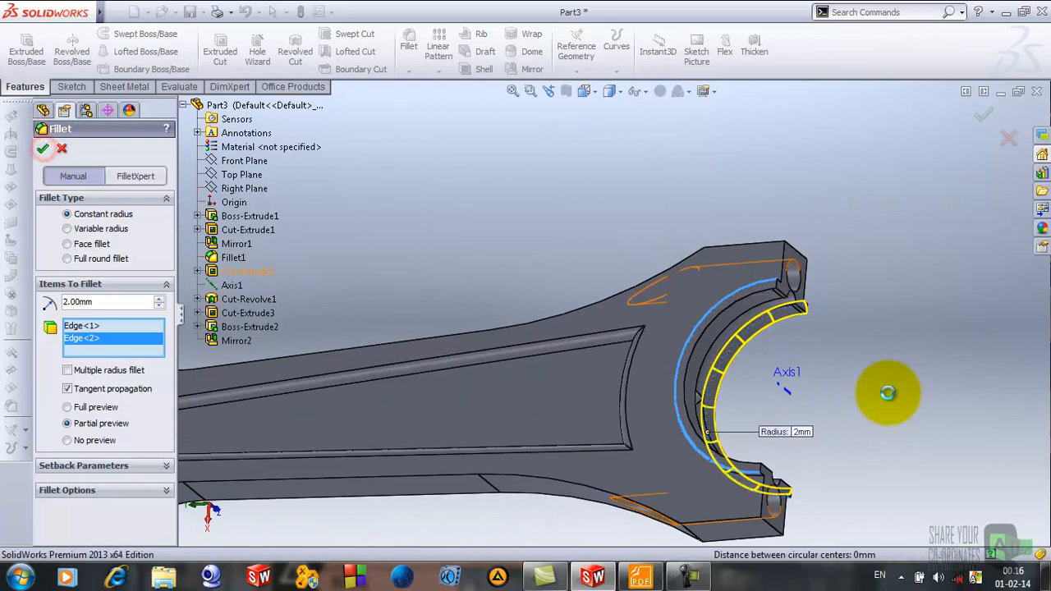
Step: Start a 0.5 mm constant-radius fillet and choose the rod's long outer edge and both straight fork-side edges on one face
{"action": "left_click", "coordinate": [841, 384]}
{"action": "scroll", "coordinate": [841, 384], "scroll_direction": "up", "scroll_amount": 4}
{"action": "middle_click_drag", "start_coordinate": [838, 386], "coordinate": [934, 369]}
{"action": "scroll", "coordinate": [617, 345], "scroll_direction": "down", "scroll_amount": 4}
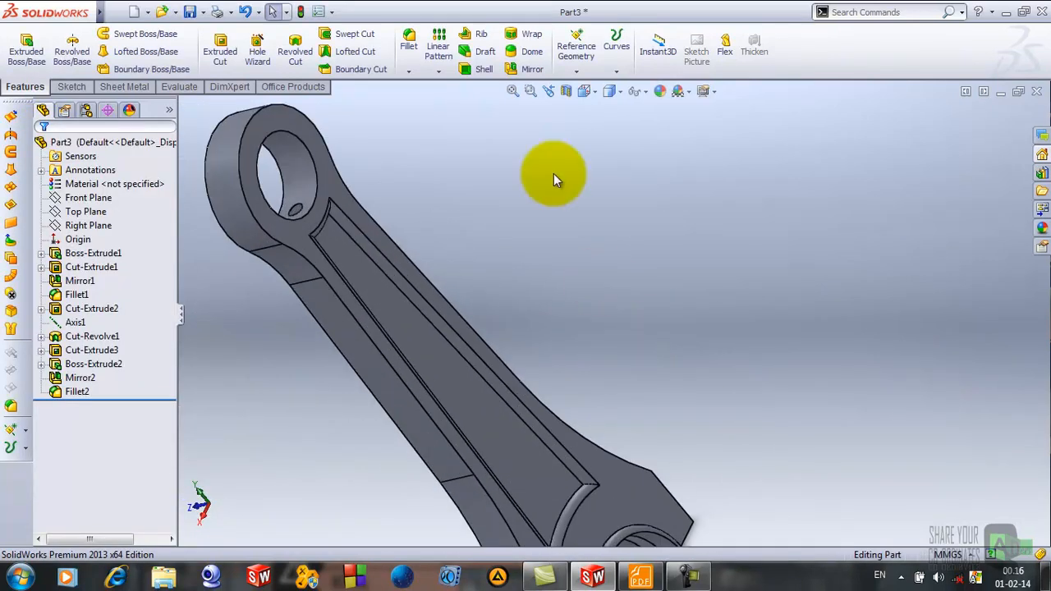
{"action": "left_click", "coordinate": [407, 62]}
{"action": "scroll", "coordinate": [465, 264], "scroll_direction": "up", "scroll_amount": 5}
{"action": "type", "text": "."}
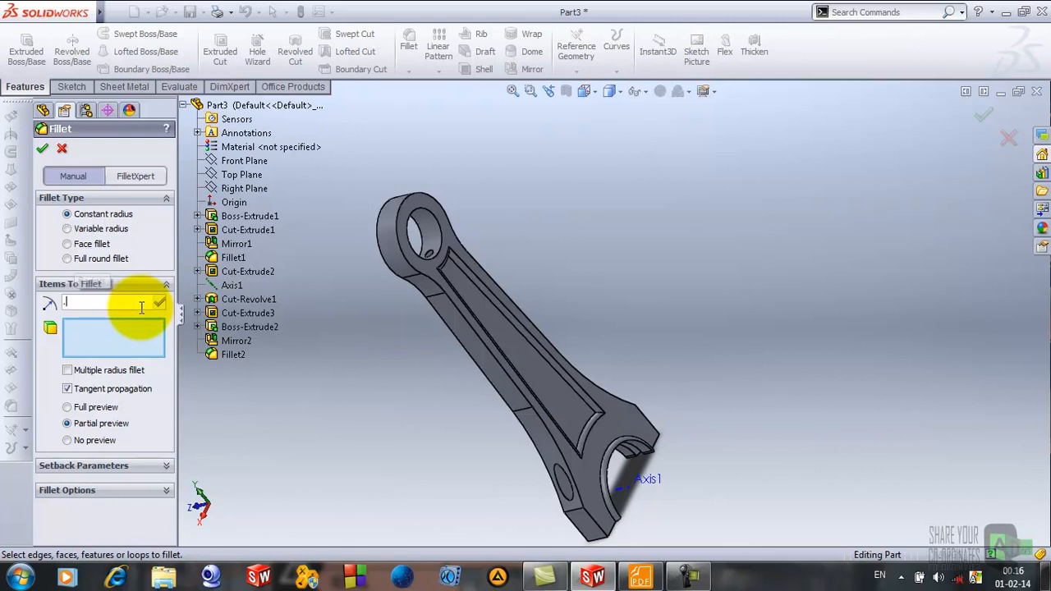
{"action": "type", "text": "50mm"}
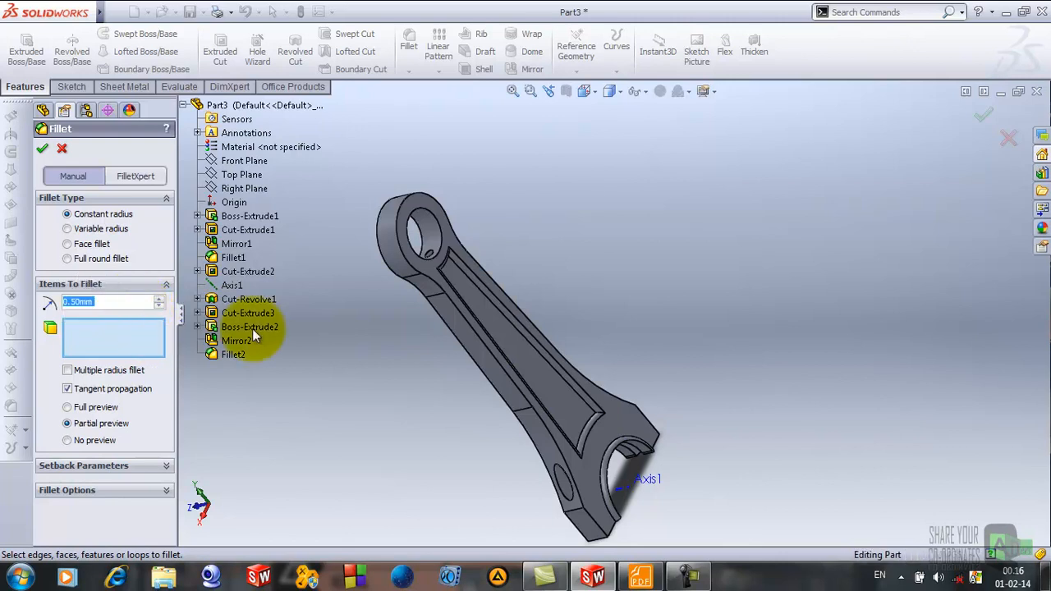
{"action": "scroll", "coordinate": [415, 263], "scroll_direction": "down", "scroll_amount": 5}
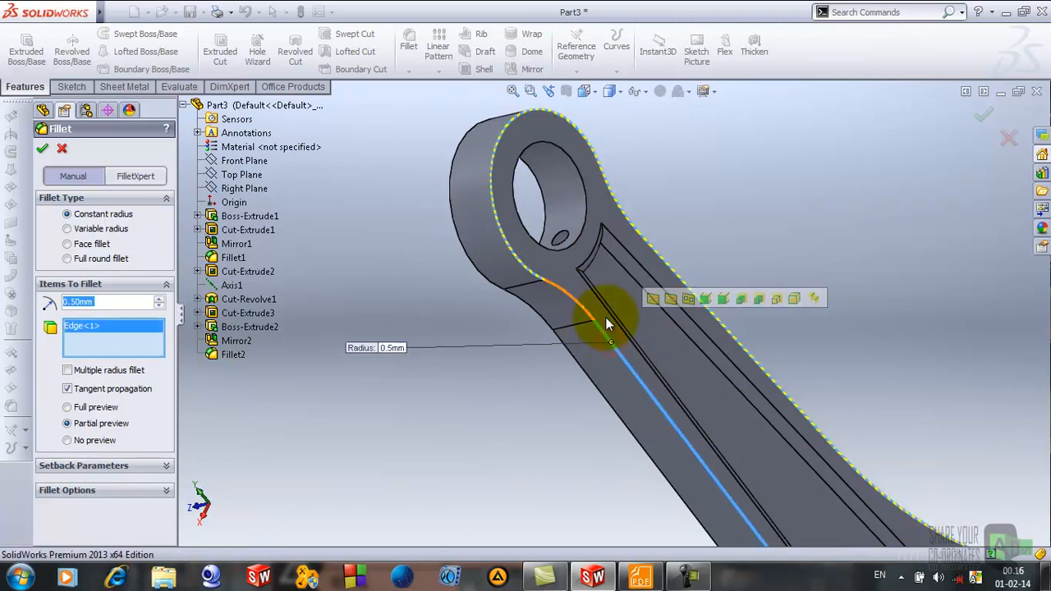
{"action": "scroll", "coordinate": [748, 409], "scroll_direction": "up", "scroll_amount": 5}
{"action": "scroll", "coordinate": [744, 448], "scroll_direction": "down", "scroll_amount": 3}
{"action": "scroll", "coordinate": [657, 480], "scroll_direction": "down", "scroll_amount": 3}
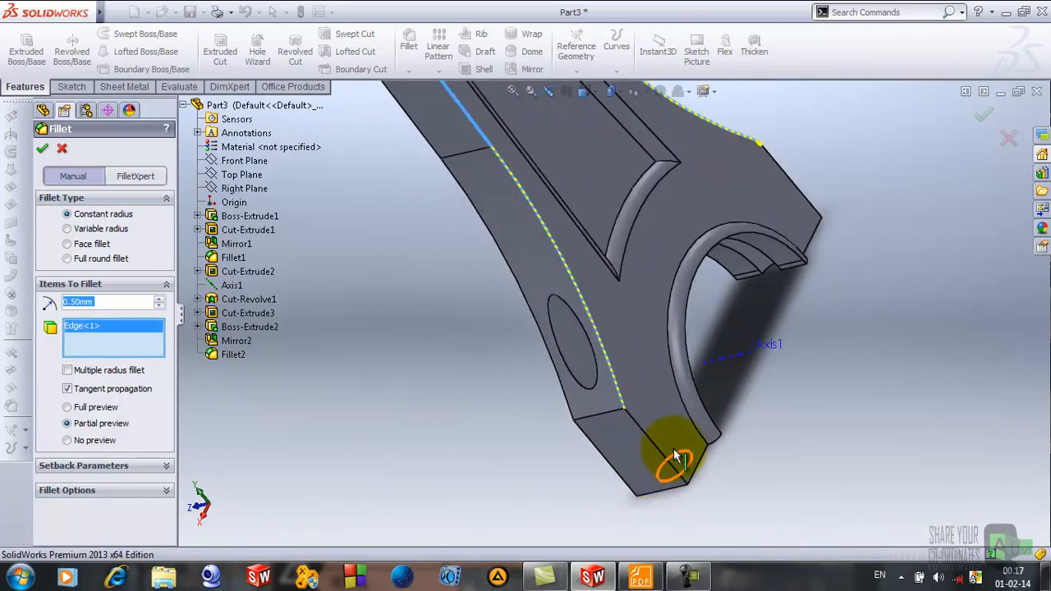
{"action": "left_click", "coordinate": [662, 452]}
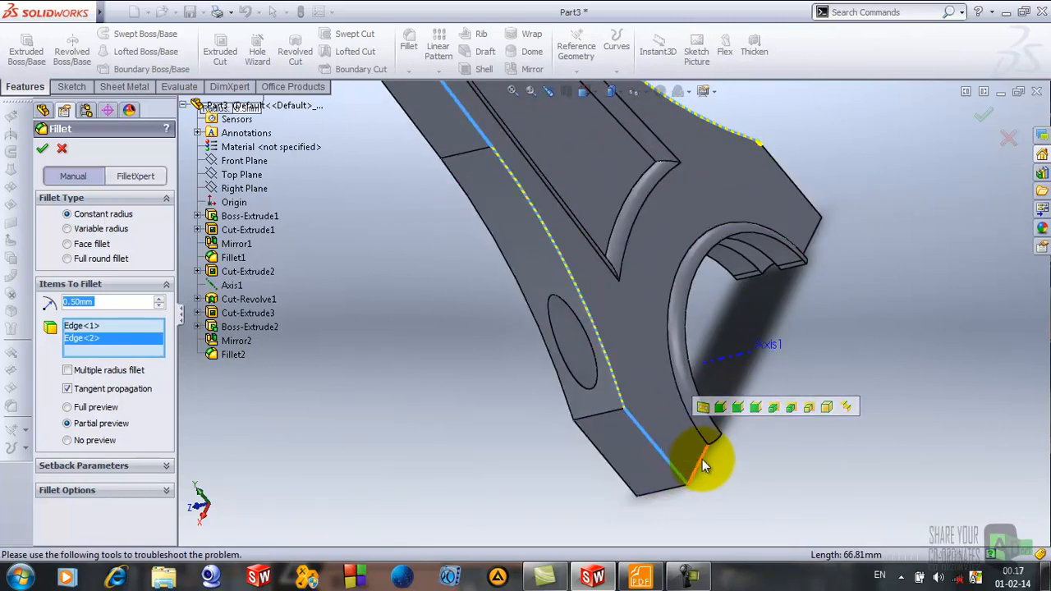
{"action": "left_click", "coordinate": [803, 195]}
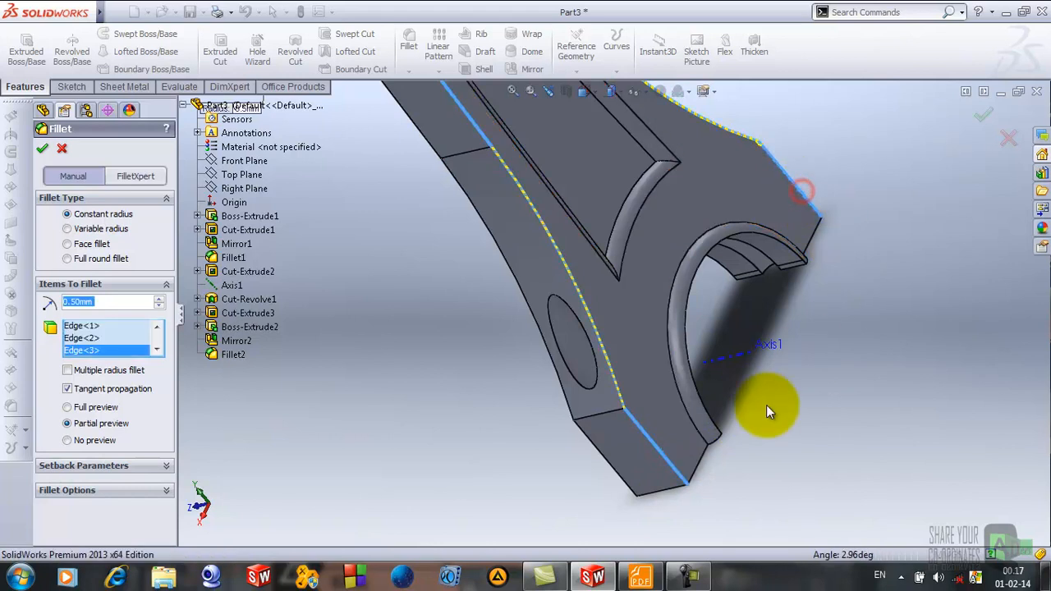
Step: Add the matching outer contour and fork-side edges on the rod's opposite face and apply the 0.5 mm fillet
{"action": "middle_click_drag", "start_coordinate": [489, 386], "coordinate": [645, 274]}
{"action": "left_click", "coordinate": [491, 320]}
{"action": "scroll", "coordinate": [491, 320], "scroll_direction": "up", "scroll_amount": 4}
{"action": "scroll", "coordinate": [555, 394], "scroll_direction": "down", "scroll_amount": 3}
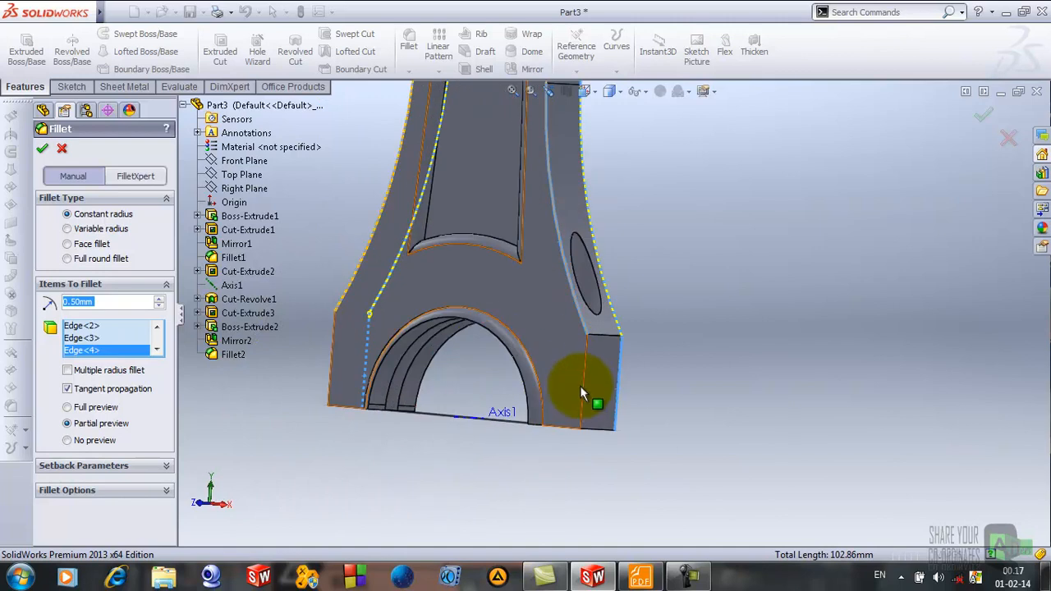
{"action": "left_click", "coordinate": [585, 390]}
{"action": "middle_click_drag", "start_coordinate": [364, 434], "coordinate": [379, 380]}
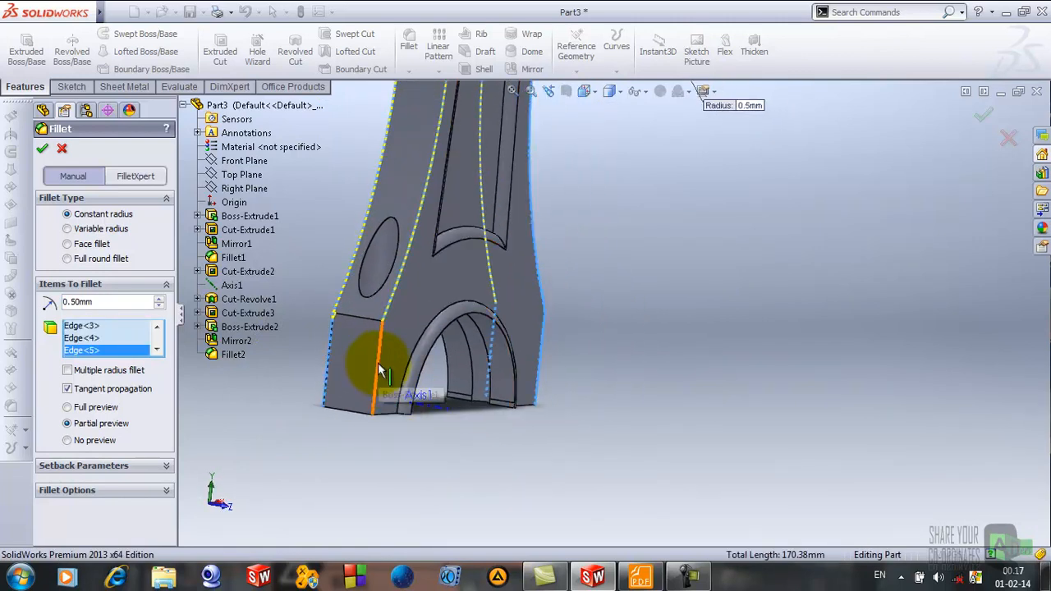
{"action": "left_click", "coordinate": [377, 374]}
{"action": "scroll", "coordinate": [456, 399], "scroll_direction": "up", "scroll_amount": 5}
{"action": "scroll", "coordinate": [633, 172], "scroll_direction": "down", "scroll_amount": 3}
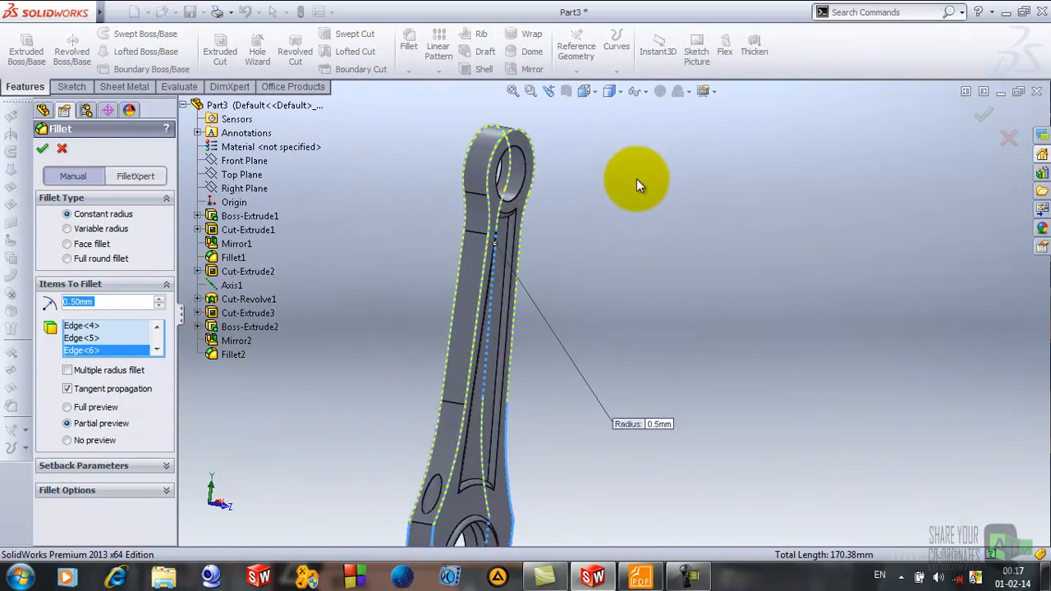
{"action": "scroll", "coordinate": [554, 201], "scroll_direction": "down", "scroll_amount": 2}
{"action": "scroll", "coordinate": [500, 234], "scroll_direction": "down", "scroll_amount": 2}
{"action": "middle_click_drag", "start_coordinate": [499, 235], "coordinate": [451, 246]}
{"action": "left_click", "coordinate": [42, 150]}
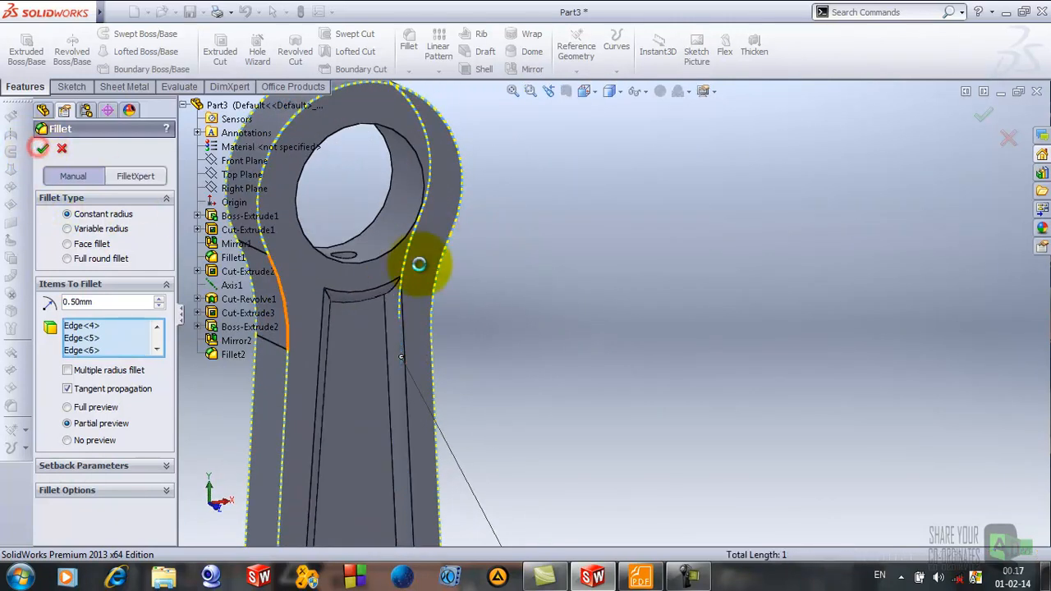
Step: Fillet the oil hole's rim inside the small-end bore with a 1 mm constant radius
{"action": "scroll", "coordinate": [526, 329], "scroll_direction": "up", "scroll_amount": 3}
{"action": "middle_click_drag", "start_coordinate": [624, 357], "coordinate": [605, 409]}
{"action": "scroll", "coordinate": [525, 245], "scroll_direction": "up", "scroll_amount": 5}
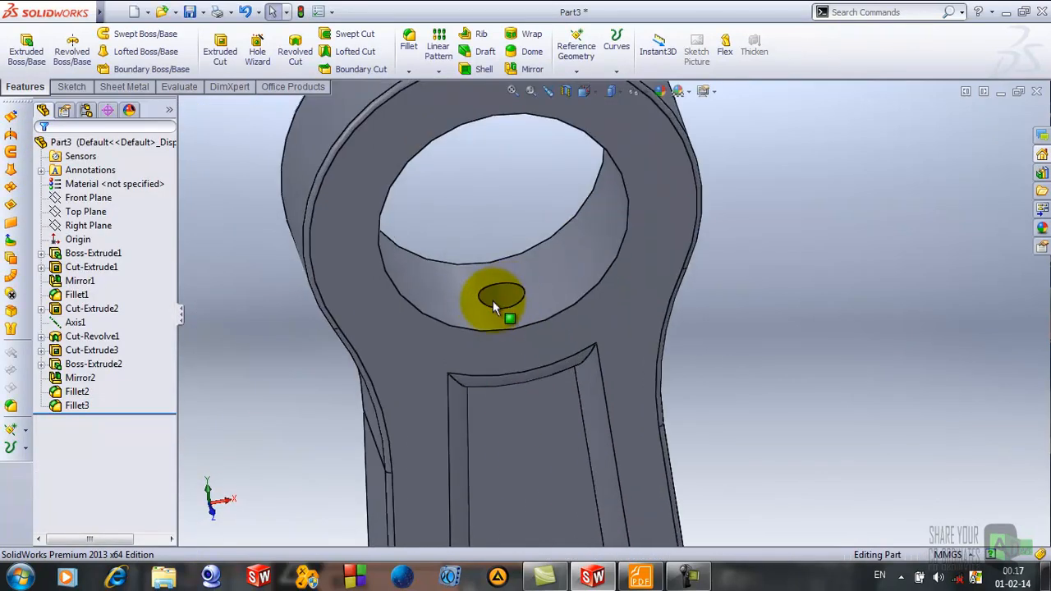
{"action": "scroll", "coordinate": [511, 298], "scroll_direction": "down", "scroll_amount": 2}
{"action": "left_click", "coordinate": [409, 49]}
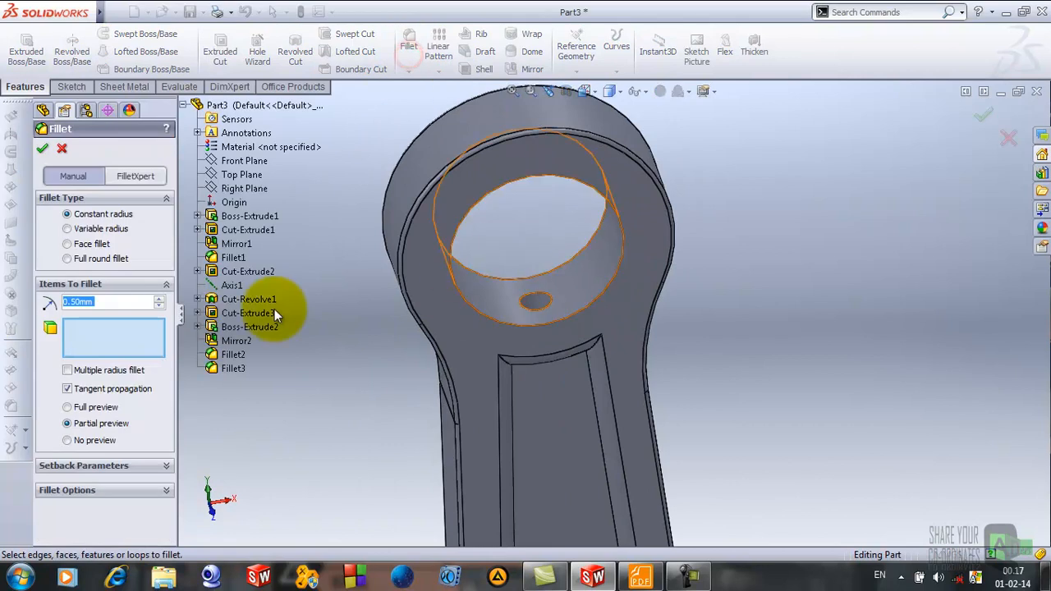
{"action": "type", "text": "1"}
{"action": "key", "text": "Return"}
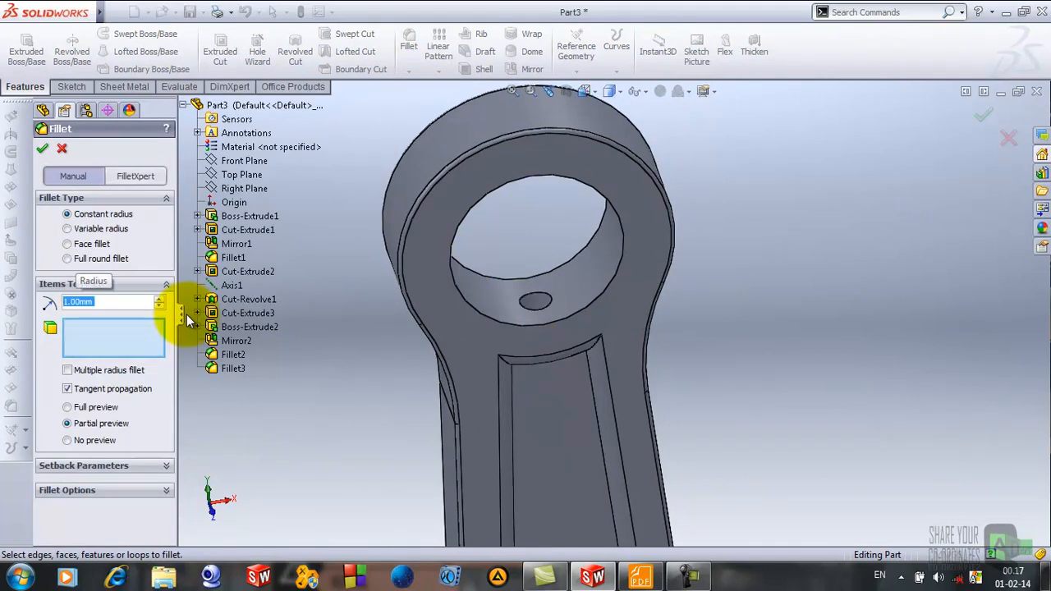
{"action": "left_click", "coordinate": [542, 311]}
{"action": "type", "text": "11"}
{"action": "key", "text": "Return"}
{"action": "scroll", "coordinate": [610, 394], "scroll_direction": "up", "scroll_amount": 4}
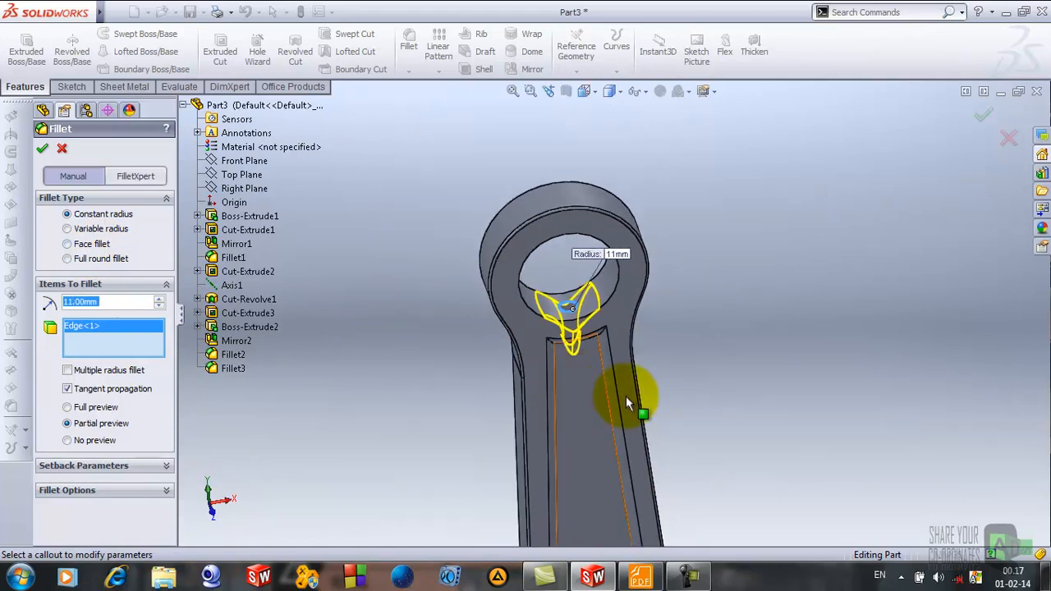
{"action": "scroll", "coordinate": [593, 380], "scroll_direction": "down", "scroll_amount": 3}
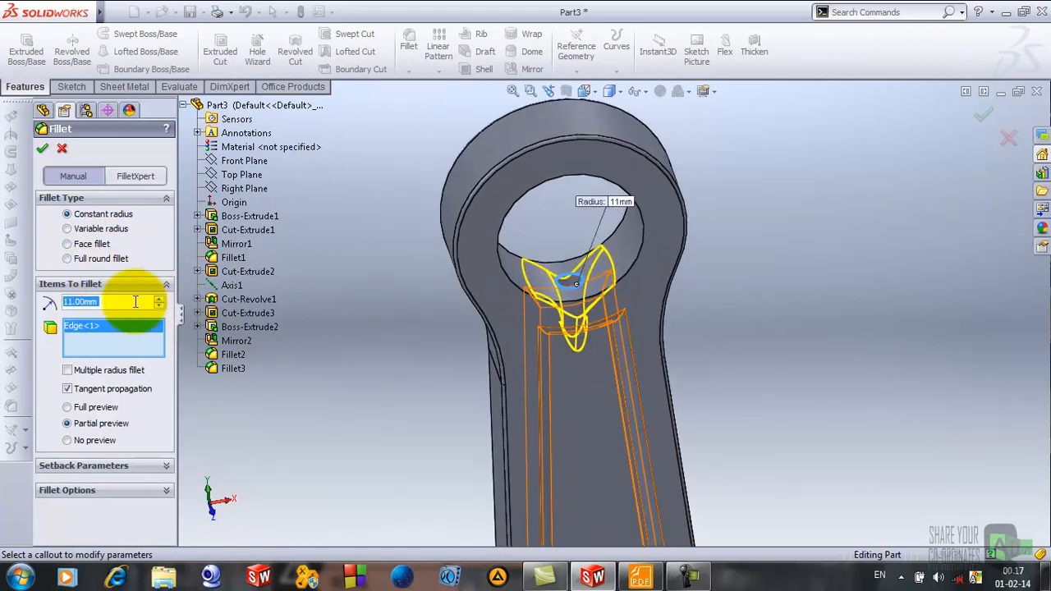
{"action": "type", "text": "1"}
{"action": "key", "text": "Return"}
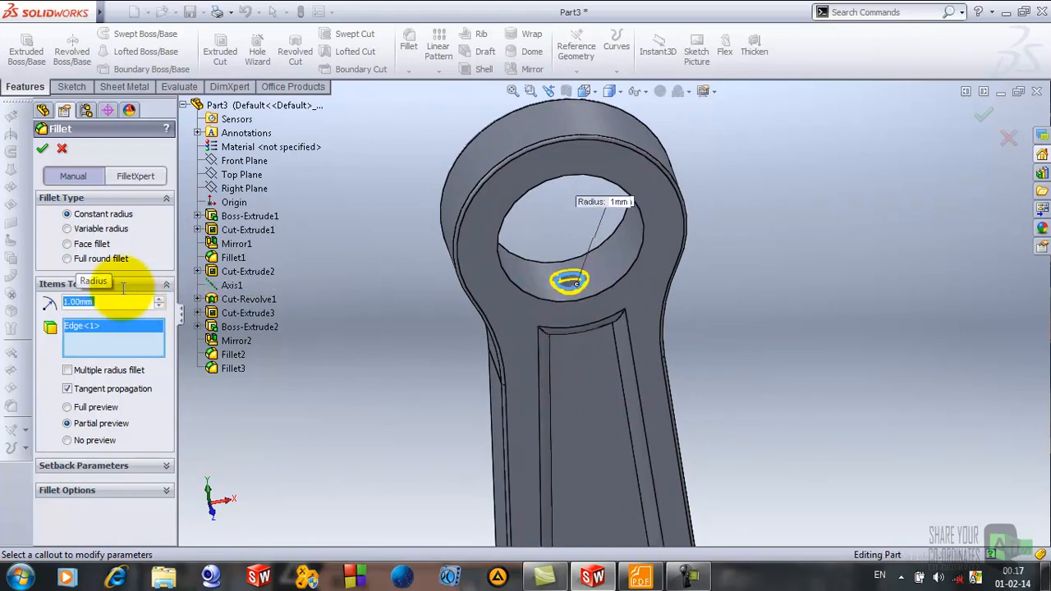
{"action": "left_click", "coordinate": [42, 149]}
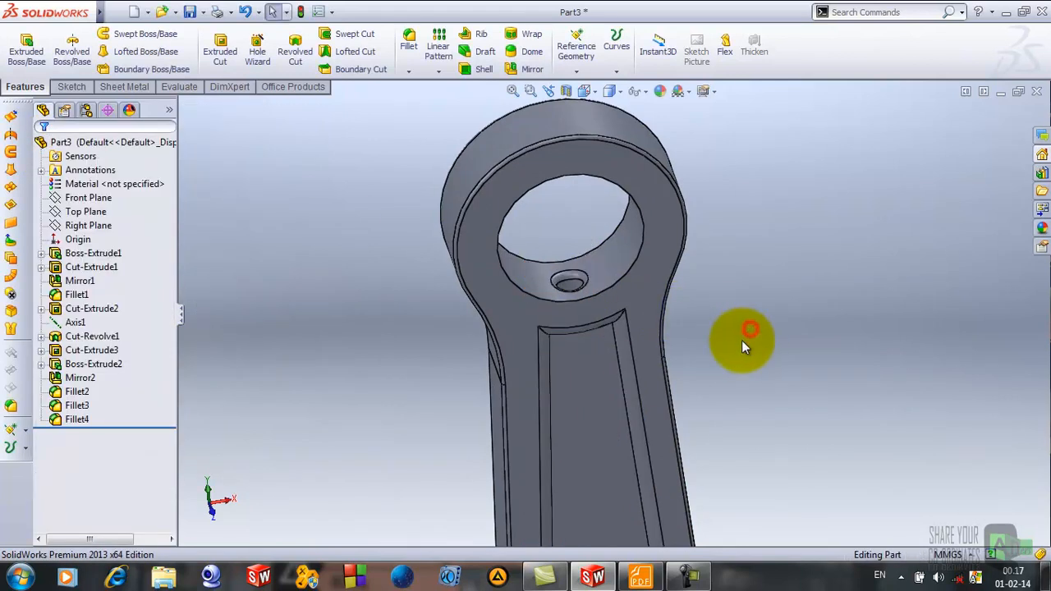
Step: Inspect the fork bore and whole rod, check the small-end hole details in the Foxit Reader drawing, and return to SolidWorks
{"action": "scroll", "coordinate": [751, 330], "scroll_direction": "up", "scroll_amount": 5}
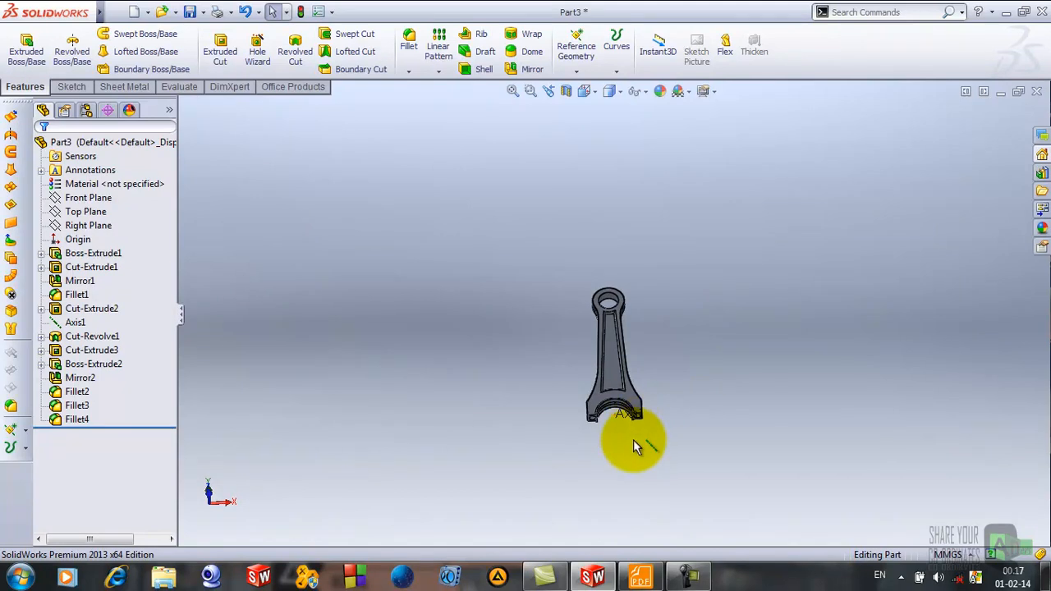
{"action": "scroll", "coordinate": [642, 437], "scroll_direction": "down", "scroll_amount": 10}
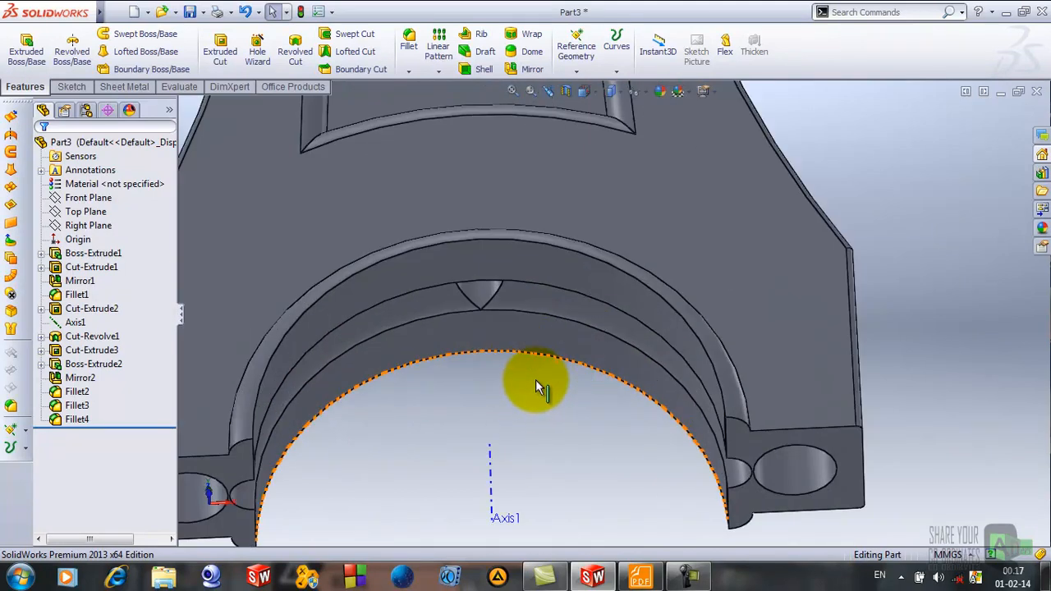
{"action": "scroll", "coordinate": [527, 387], "scroll_direction": "up", "scroll_amount": 5}
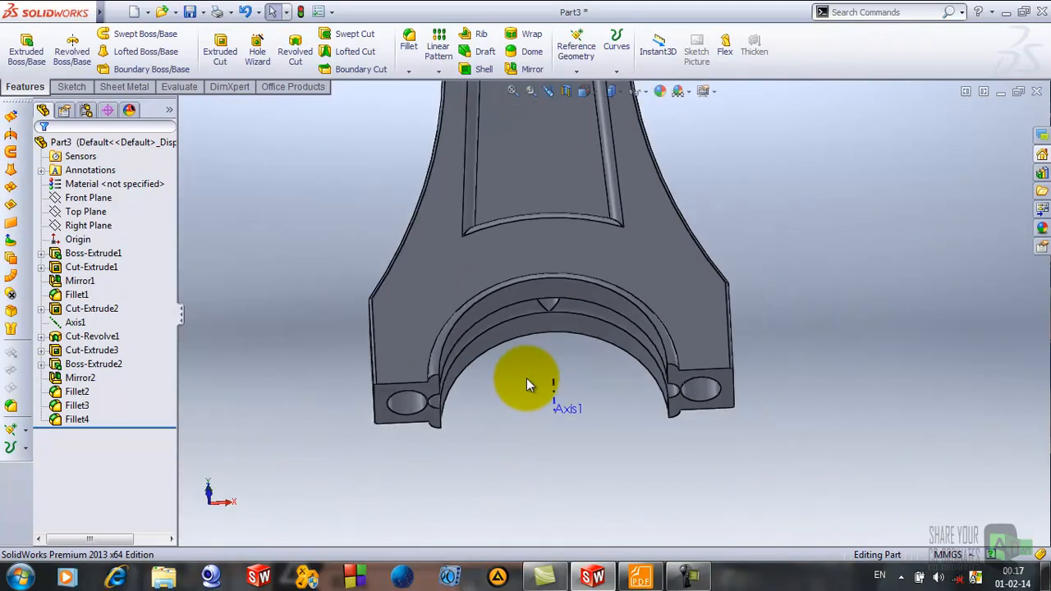
{"action": "scroll", "coordinate": [527, 385], "scroll_direction": "up", "scroll_amount": 10}
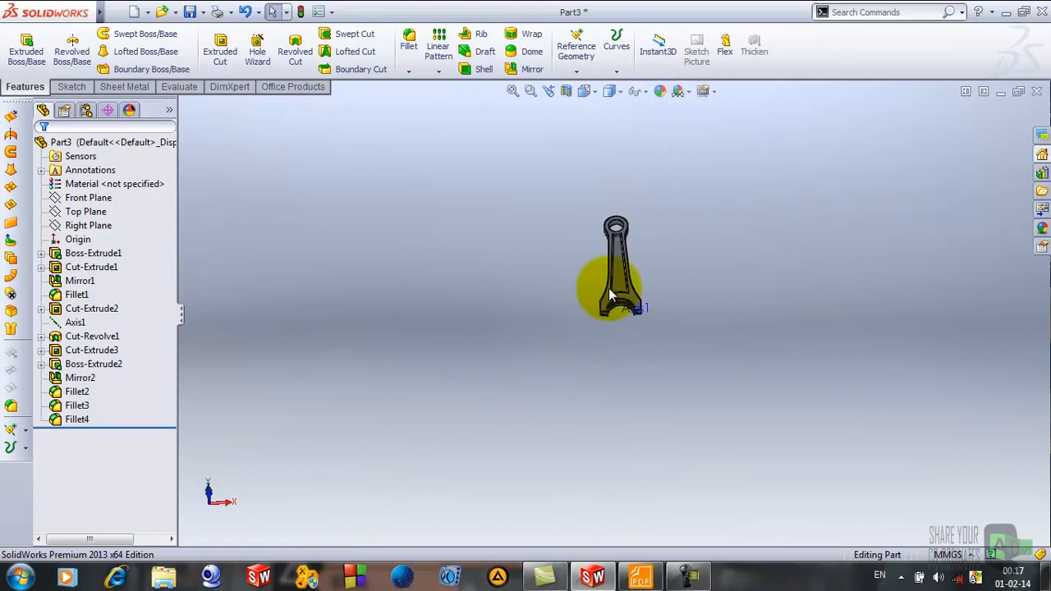
{"action": "scroll", "coordinate": [664, 176], "scroll_direction": "down", "scroll_amount": 4}
{"action": "middle_click_drag", "start_coordinate": [649, 213], "coordinate": [617, 460]}
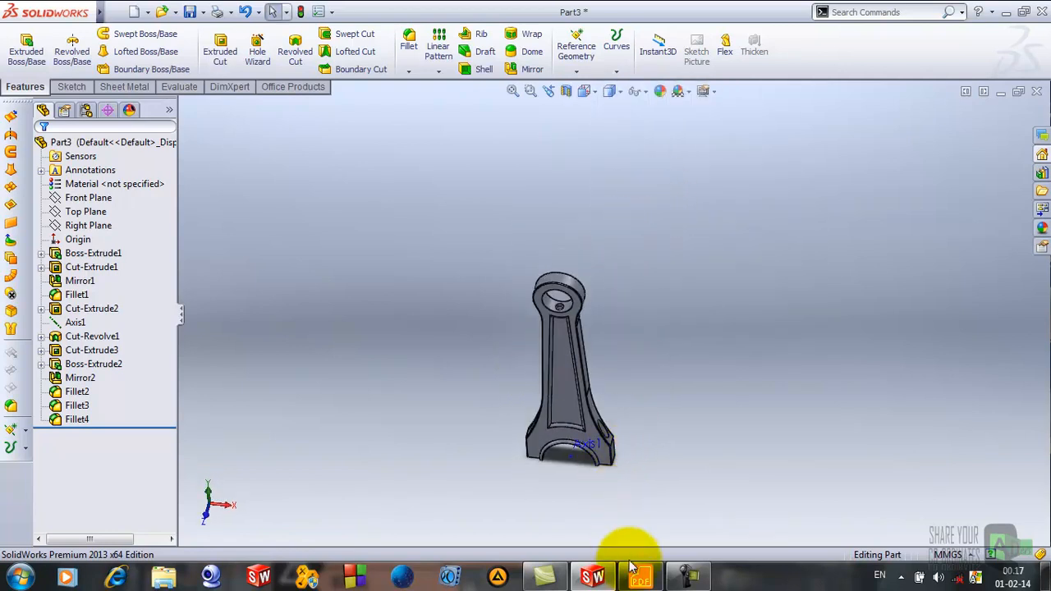
{"action": "left_click", "coordinate": [640, 577]}
{"action": "scroll", "coordinate": [430, 458], "scroll_direction": "up", "scroll_amount": 1}
{"action": "scroll", "coordinate": [417, 470], "scroll_direction": "down", "scroll_amount": 3}
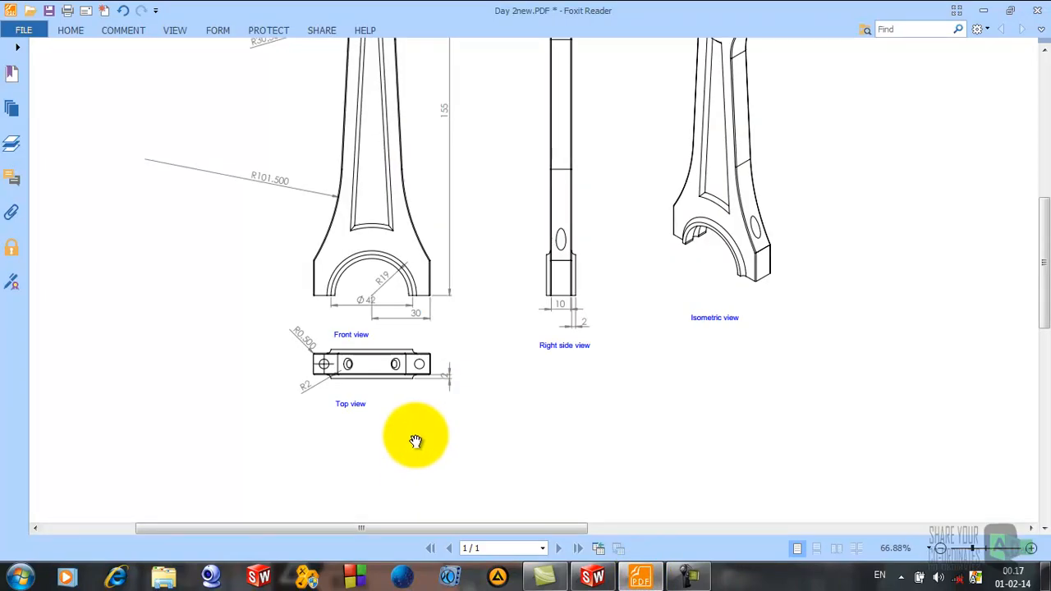
{"action": "scroll", "coordinate": [718, 259], "scroll_direction": "up", "scroll_amount": 3}
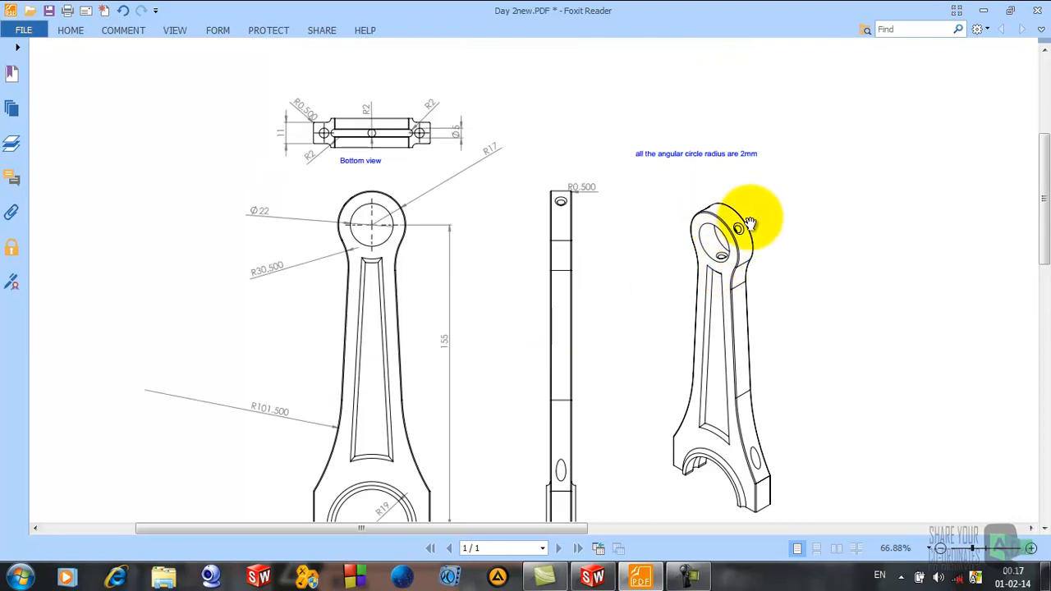
{"action": "left_click", "coordinate": [988, 10]}
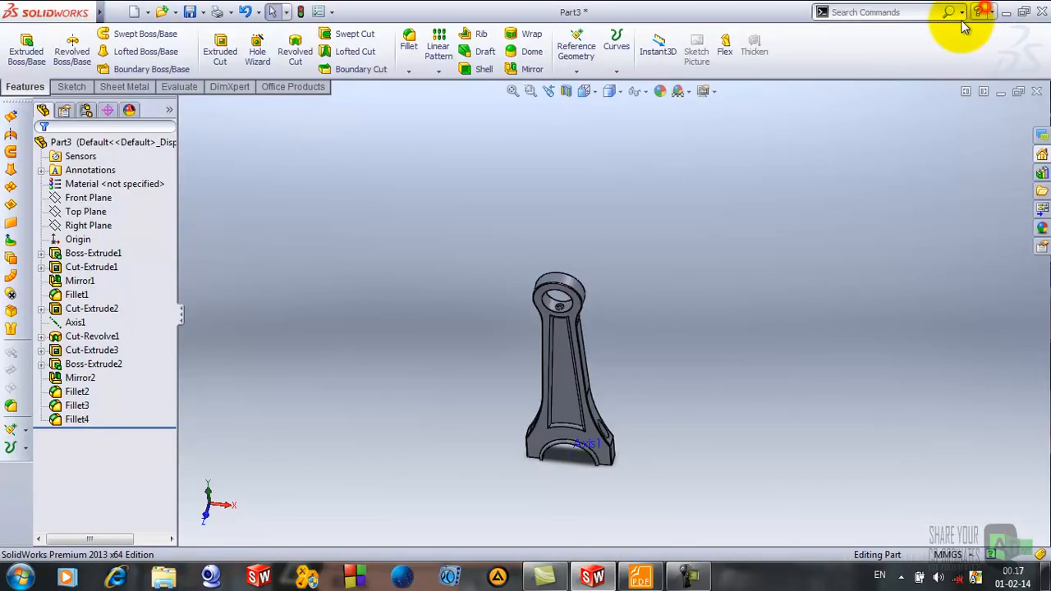
Step: Open a new sketch on the Front Plane and set the display to the front view
{"action": "left_click", "coordinate": [585, 90]}
{"action": "left_click", "coordinate": [610, 145]}
{"action": "scroll", "coordinate": [730, 156], "scroll_direction": "up", "scroll_amount": 2}
{"action": "scroll", "coordinate": [730, 154], "scroll_direction": "down", "scroll_amount": 4}
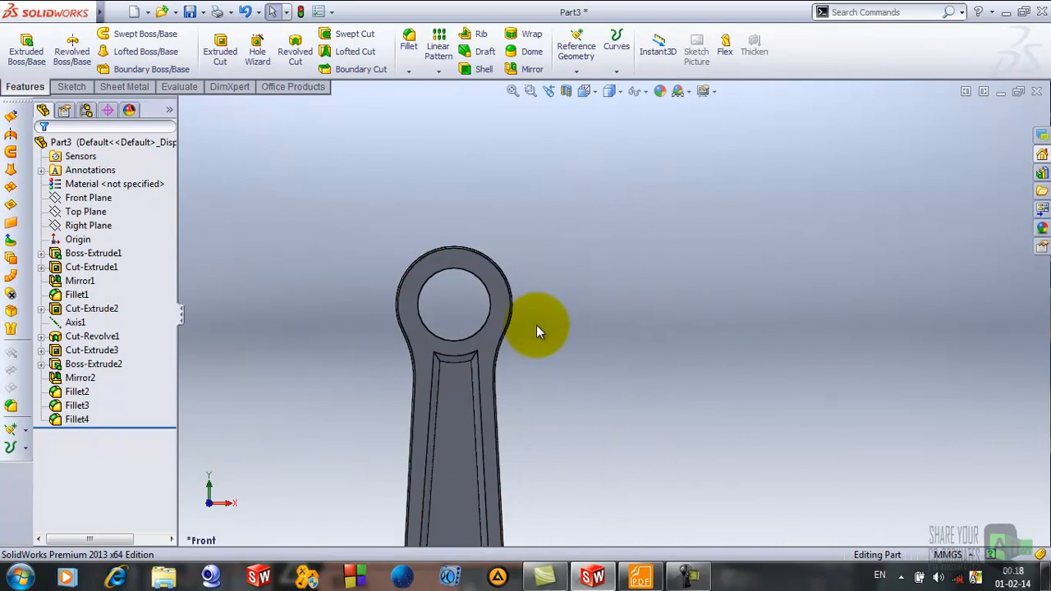
{"action": "left_click", "coordinate": [74, 198]}
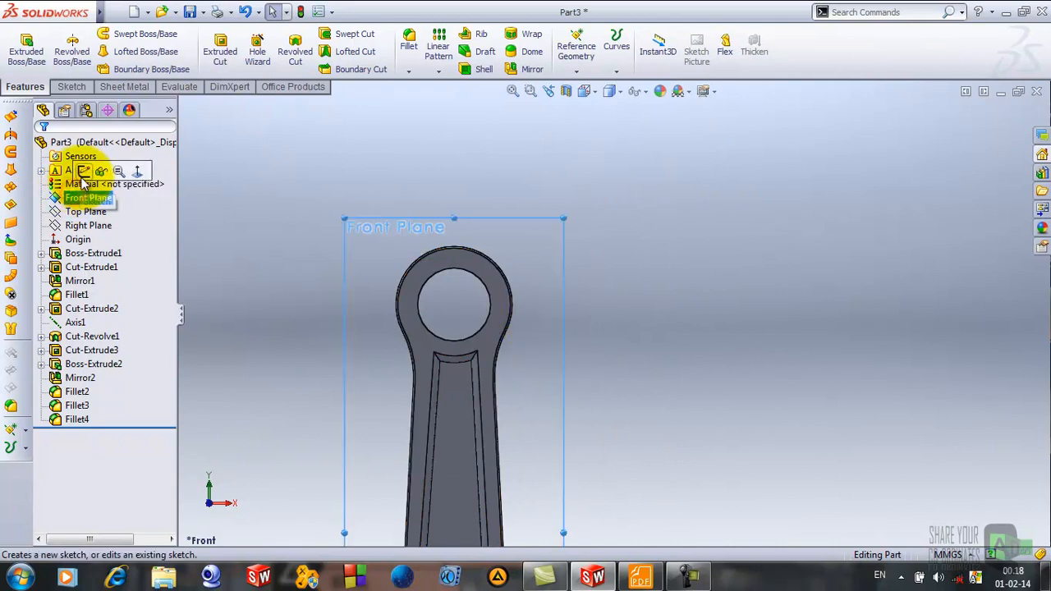
{"action": "middle_click_drag", "start_coordinate": [674, 293], "coordinate": [570, 294]}
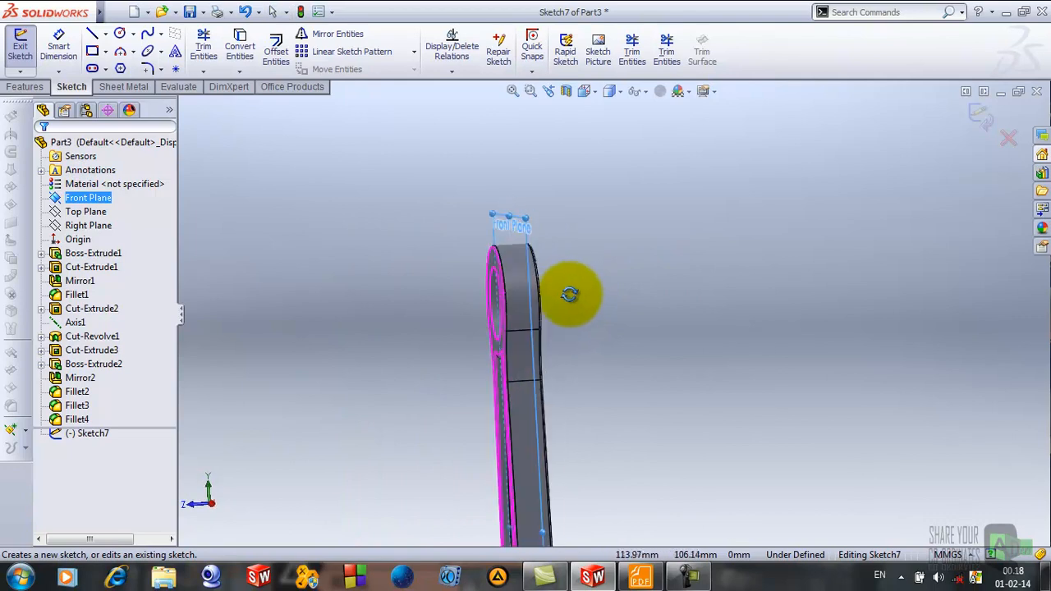
{"action": "left_click", "coordinate": [584, 91]}
{"action": "left_click", "coordinate": [662, 165]}
{"action": "left_click", "coordinate": [745, 203]}
{"action": "scroll", "coordinate": [742, 175], "scroll_direction": "up", "scroll_amount": 1}
{"action": "scroll", "coordinate": [741, 168], "scroll_direction": "down", "scroll_amount": 2}
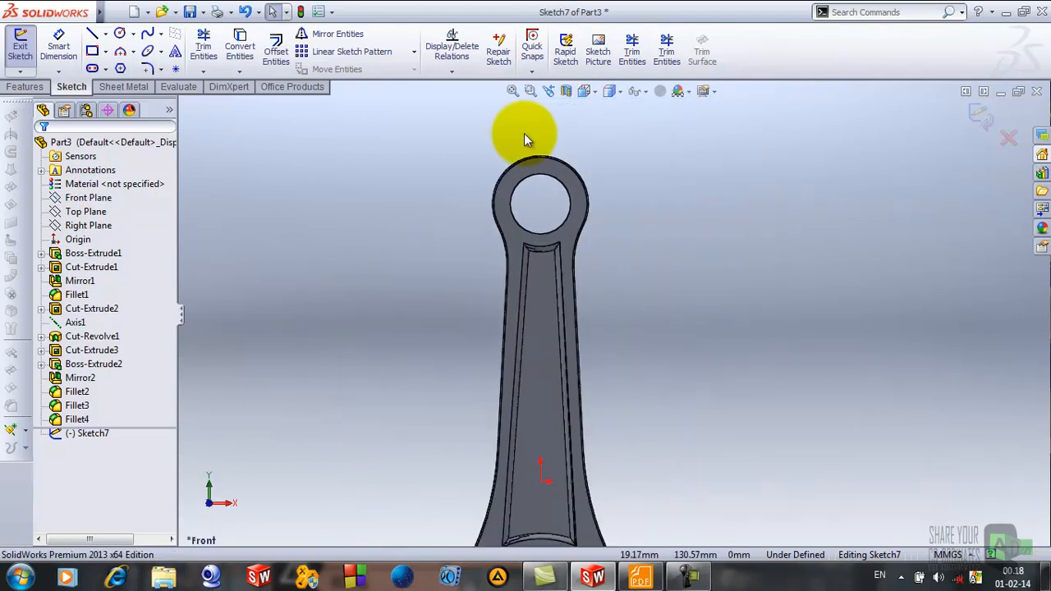
Step: Draw a horizontal construction centerline from the small-end bore's center outward past the rod's right side
{"action": "left_click", "coordinate": [105, 35]}
{"action": "left_click", "coordinate": [117, 63]}
{"action": "scroll", "coordinate": [579, 254], "scroll_direction": "down", "scroll_amount": 2}
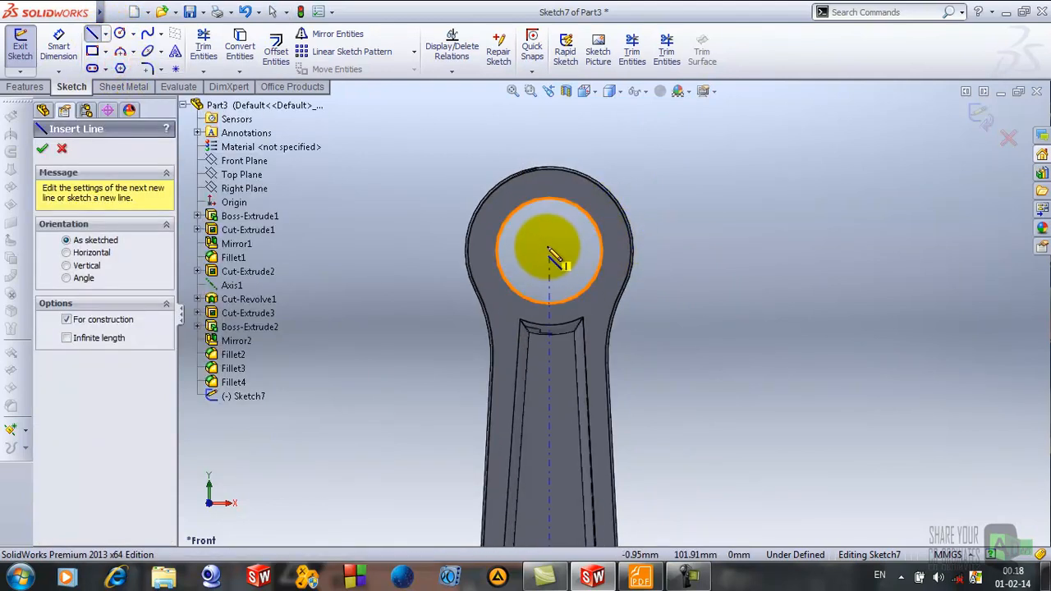
{"action": "left_click", "coordinate": [550, 250]}
{"action": "left_click", "coordinate": [753, 250]}
{"action": "right_click", "coordinate": [754, 250]}
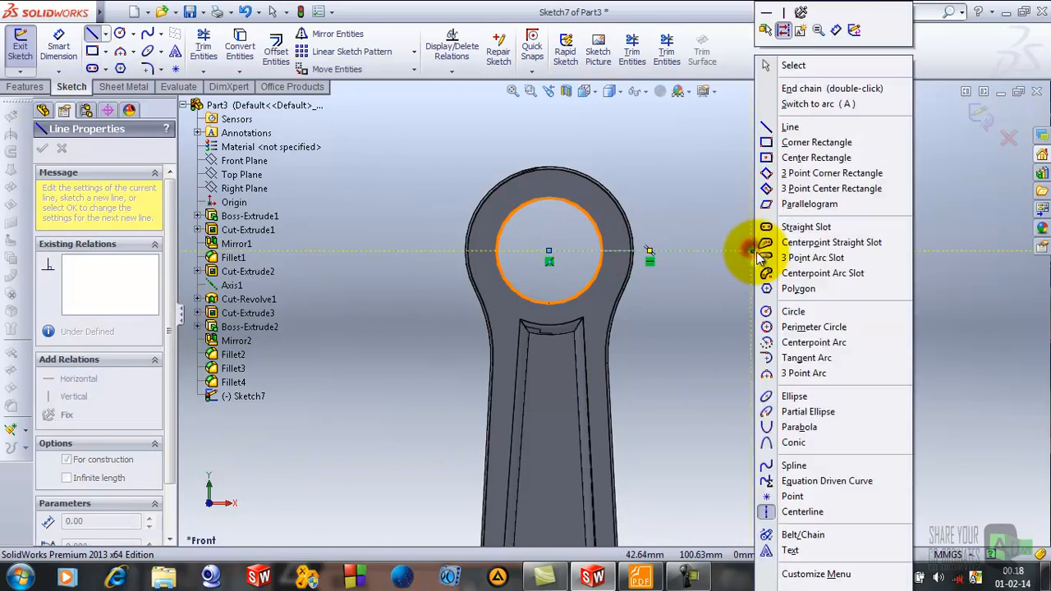
{"action": "left_click", "coordinate": [791, 66]}
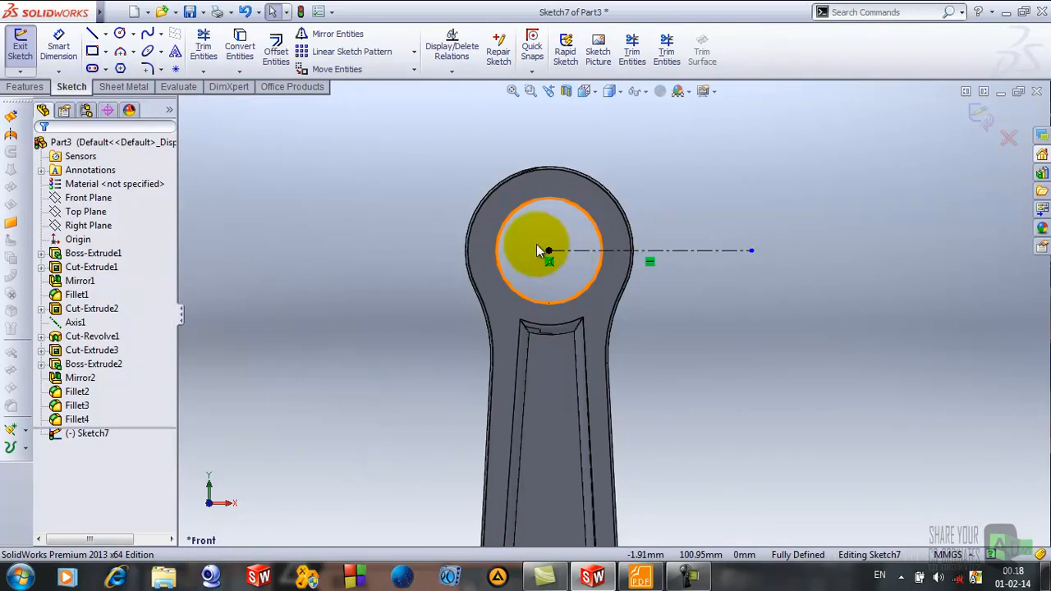
Step: Draw a construction line about 41 mm long from the small-end bore's center diagonally up and right, past the rod's outer edge
{"action": "left_click", "coordinate": [92, 34]}
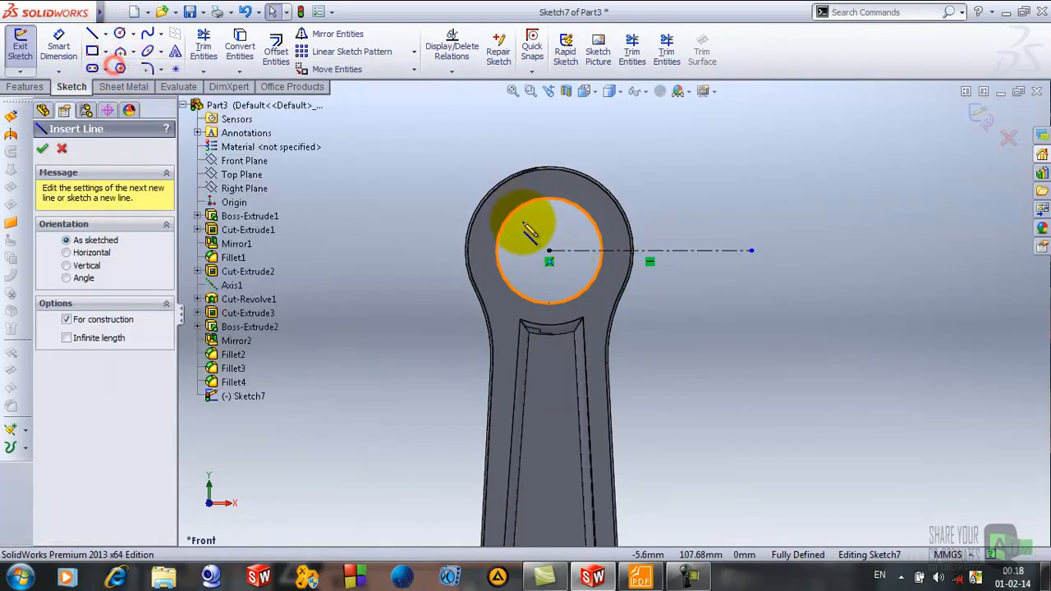
{"action": "left_click", "coordinate": [552, 255]}
{"action": "right_click", "coordinate": [697, 123]}
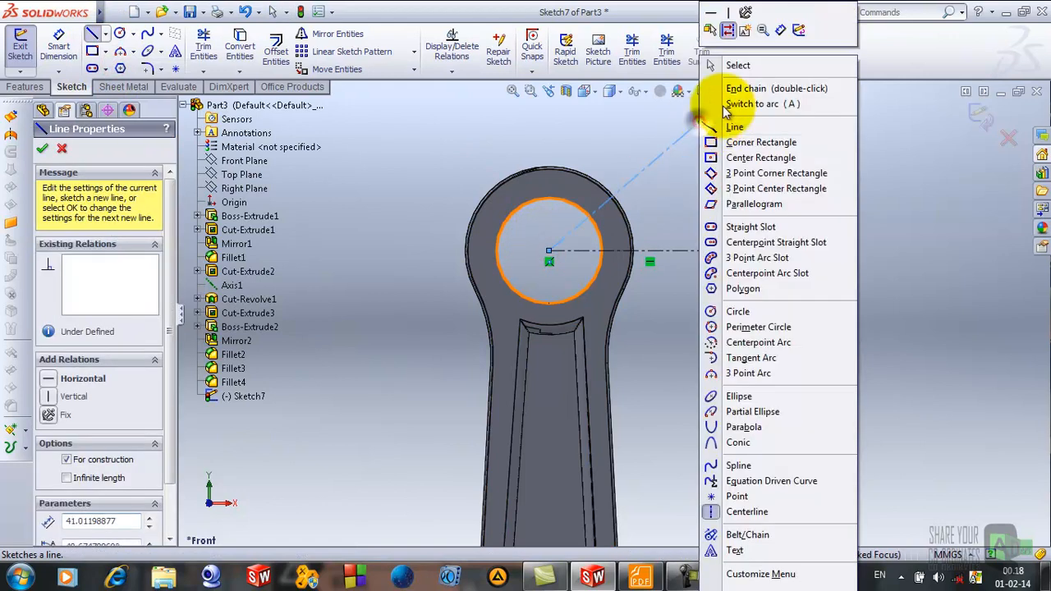
{"action": "left_click", "coordinate": [736, 65]}
Step: Dimension the angle between the diagonal and horizontal construction lines and set it to 45°
{"action": "left_click", "coordinate": [59, 45]}
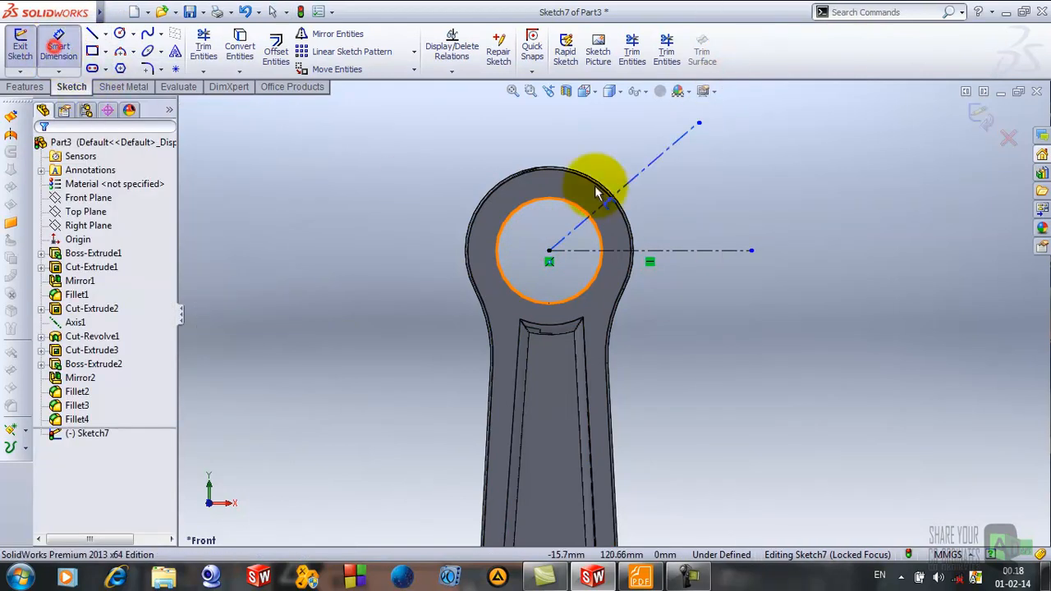
{"action": "left_click", "coordinate": [641, 182]}
{"action": "left_click", "coordinate": [719, 251]}
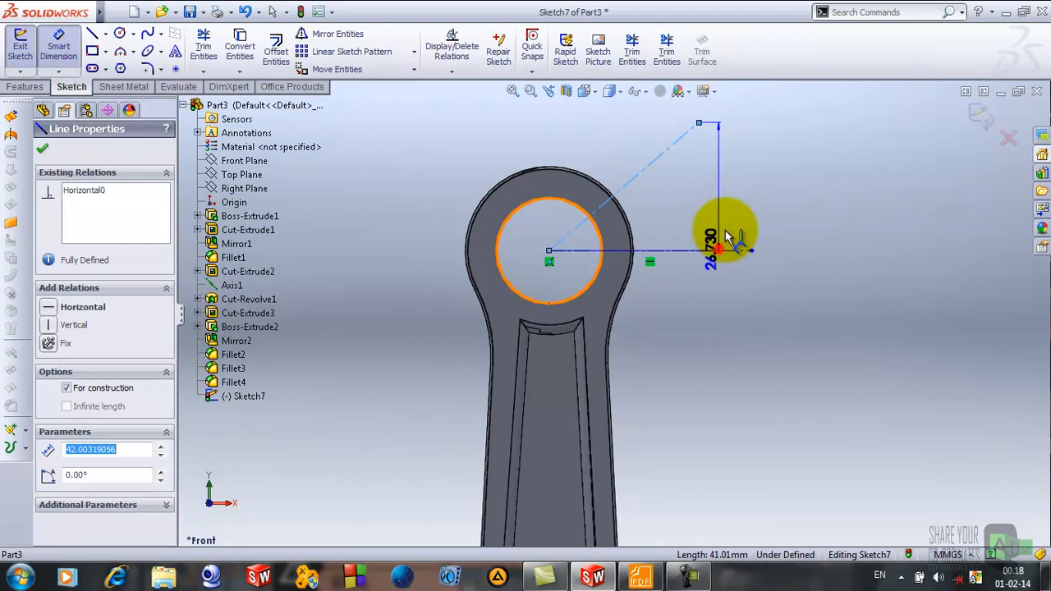
{"action": "left_click", "coordinate": [710, 201]}
{"action": "type", "text": "45"}
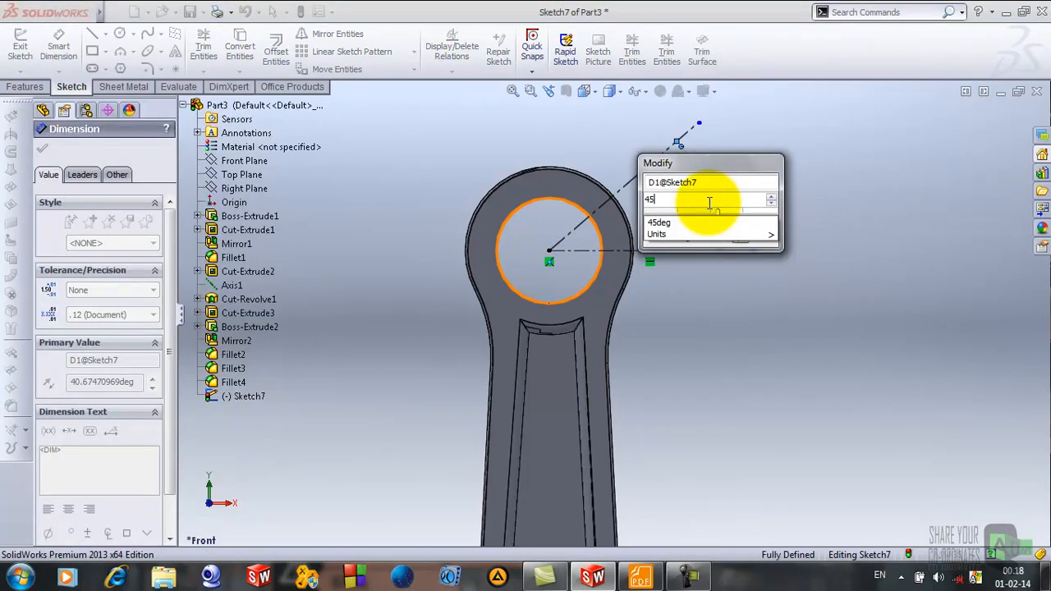
{"action": "key", "text": "Return"}
{"action": "left_click", "coordinate": [42, 149]}
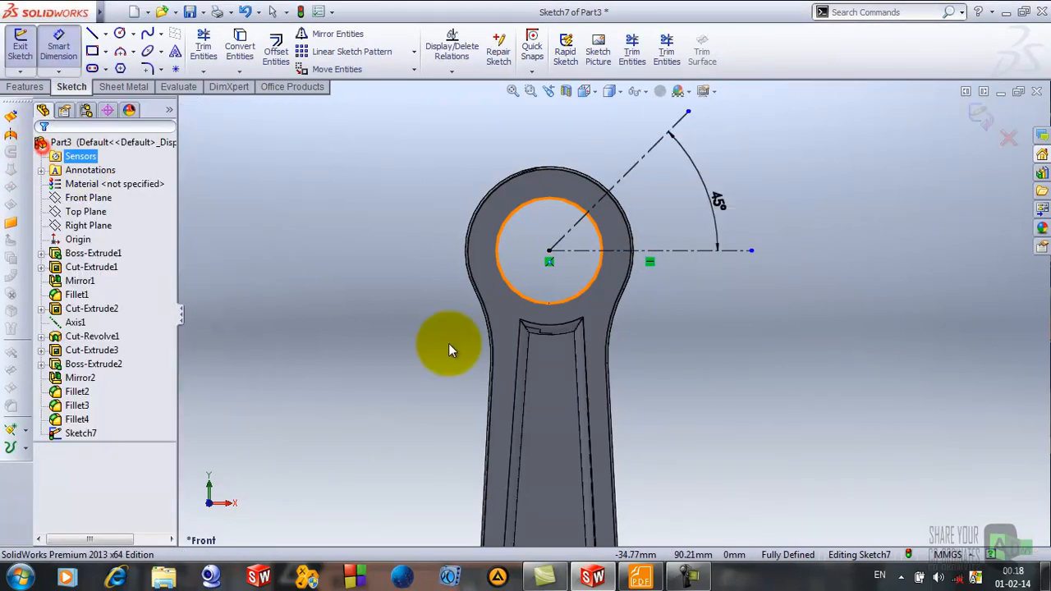
Step: Check the small-end hole in the Foxit Reader drawing, return to SolidWorks, and exit the construction-line sketch
{"action": "left_click", "coordinate": [640, 578]}
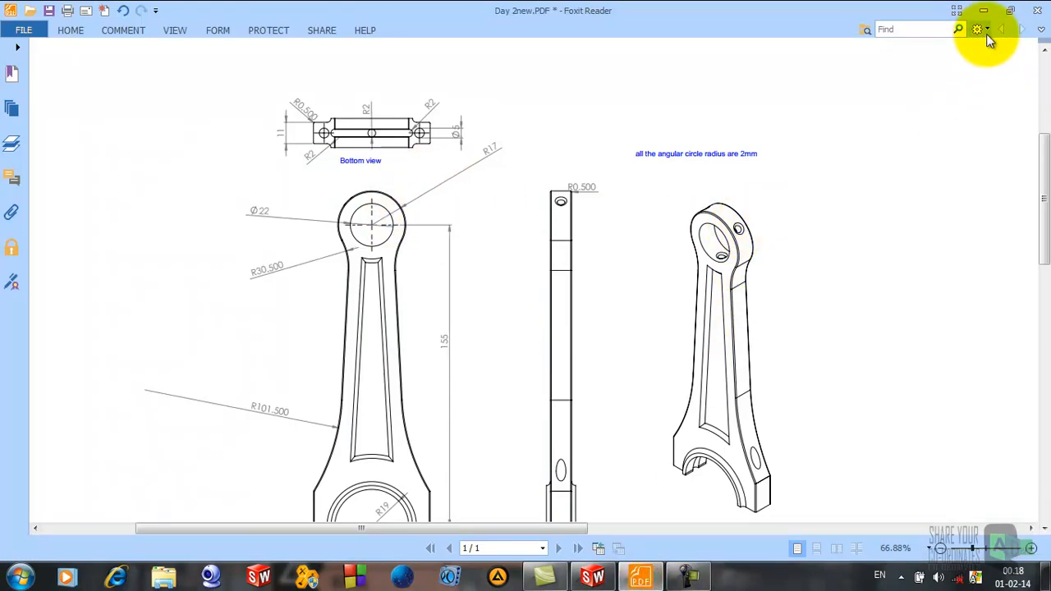
{"action": "left_click", "coordinate": [985, 12]}
{"action": "scroll", "coordinate": [723, 164], "scroll_direction": "down", "scroll_amount": 3}
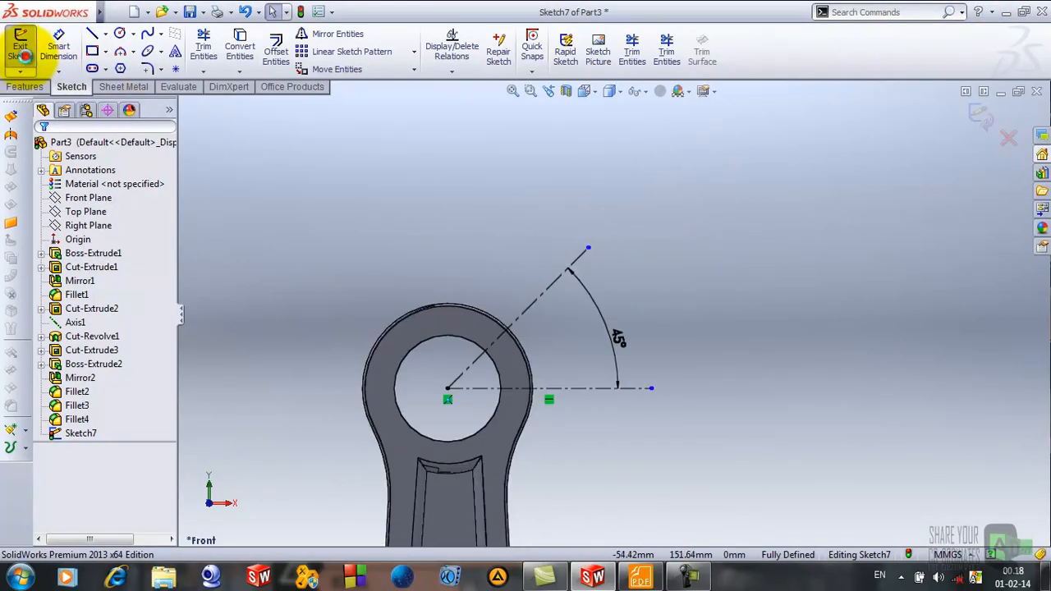
{"action": "left_click", "coordinate": [25, 60]}
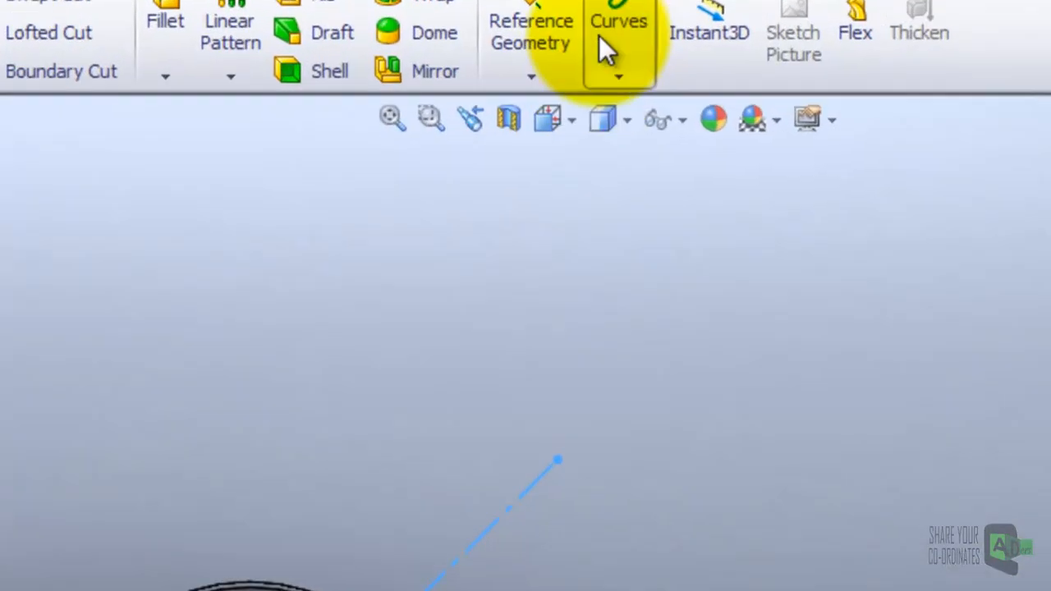
Step: Create a reference plane perpendicular to the 45° construction line and coincident with its outer endpoint
{"action": "left_click", "coordinate": [583, 49]}
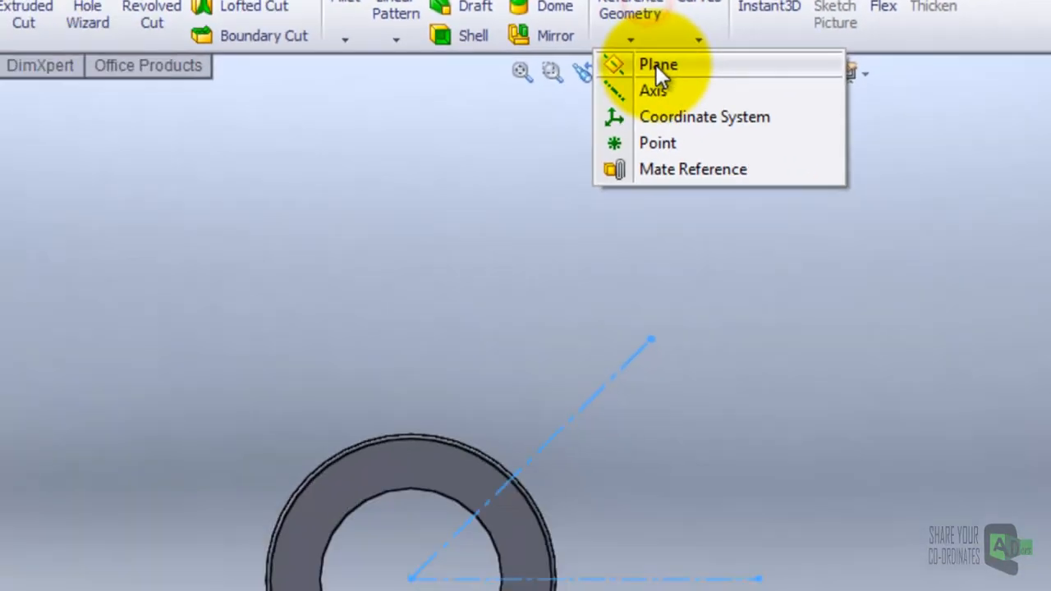
{"action": "left_click", "coordinate": [655, 64]}
{"action": "left_click", "coordinate": [140, 222]}
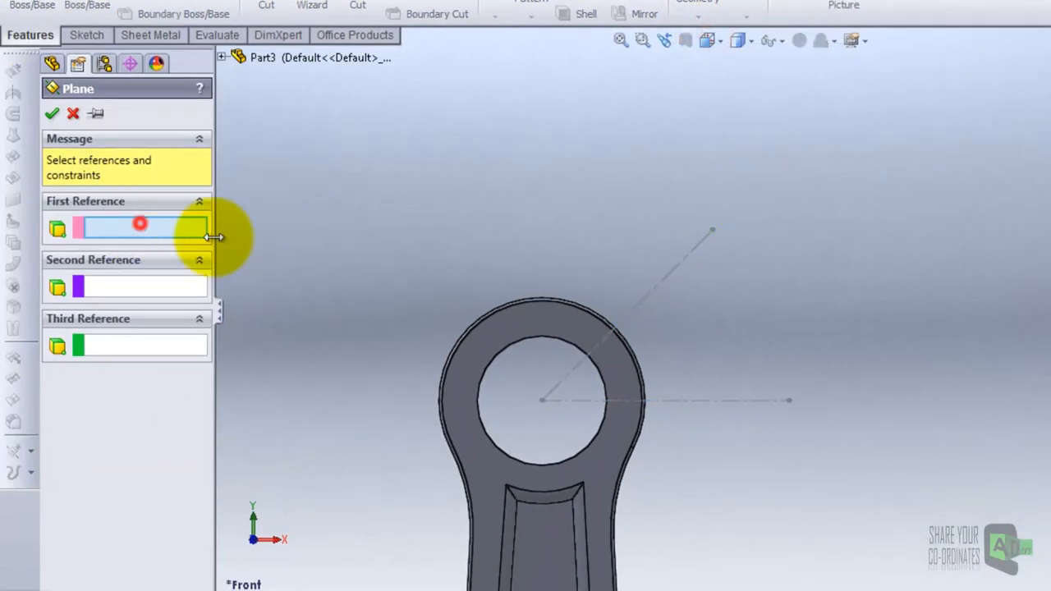
{"action": "left_click", "coordinate": [634, 304]}
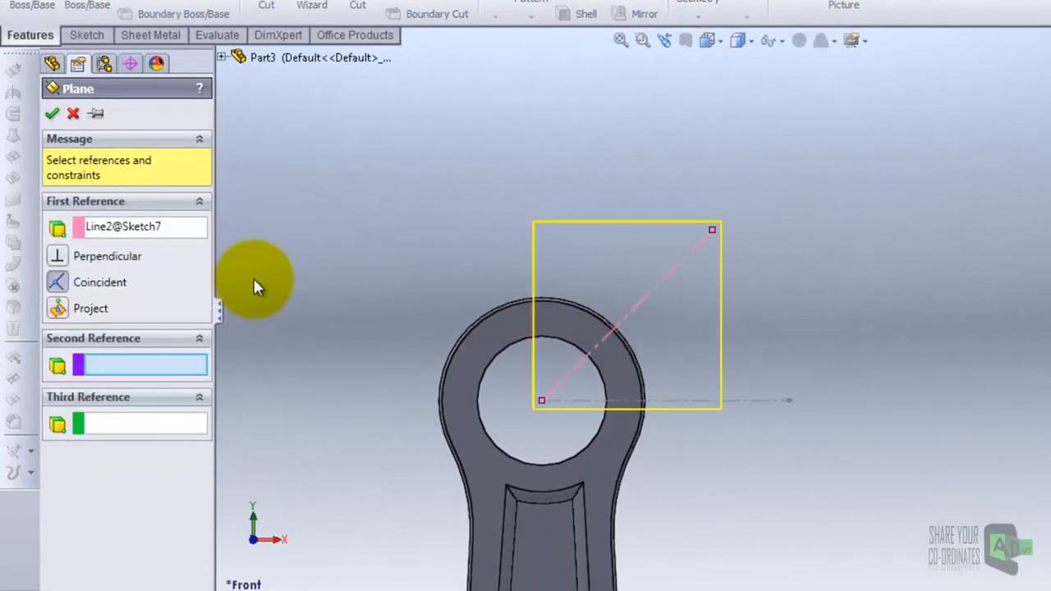
{"action": "left_click", "coordinate": [712, 232]}
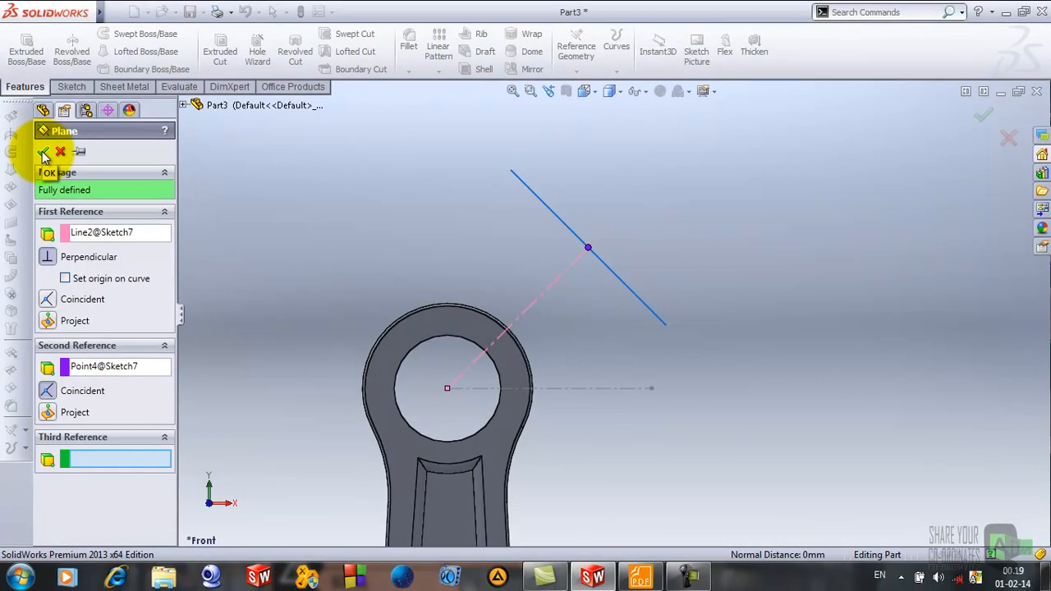
{"action": "left_click", "coordinate": [43, 153]}
{"action": "left_click", "coordinate": [471, 268]}
Step: Open a new sketch on the angled reference plane and orient the view normal to it
{"action": "middle_click_drag", "start_coordinate": [654, 271], "coordinate": [644, 316]}
{"action": "right_click", "coordinate": [644, 315]}
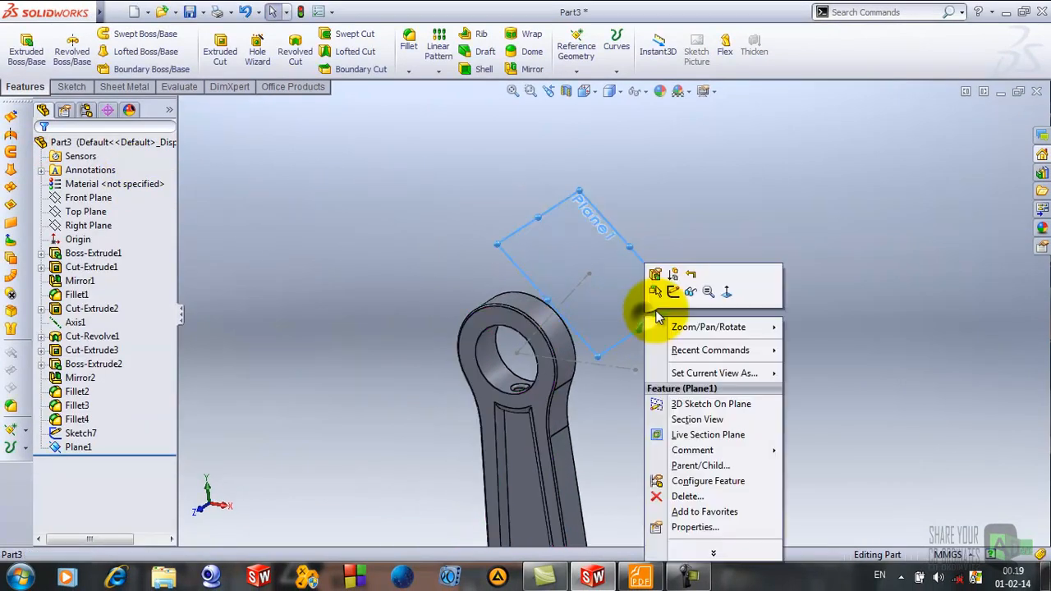
{"action": "left_click", "coordinate": [670, 295]}
{"action": "left_click", "coordinate": [588, 90]}
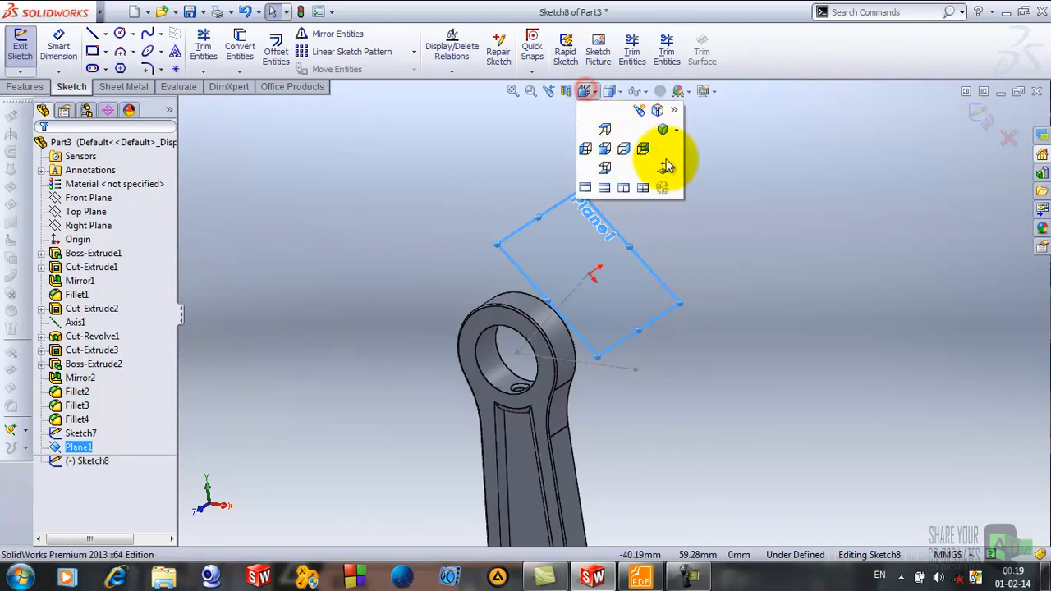
{"action": "left_click", "coordinate": [693, 135]}
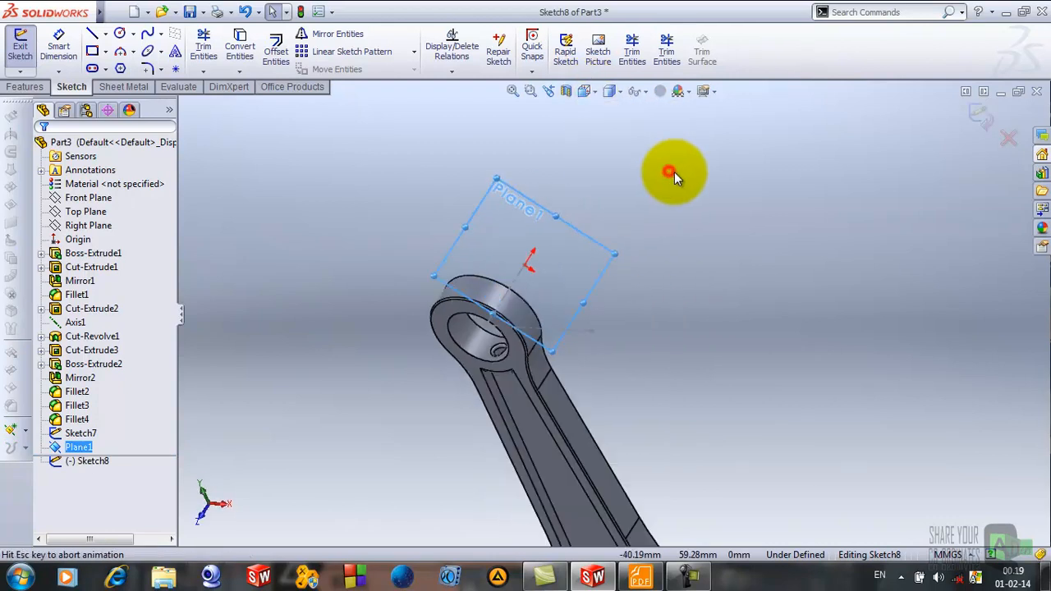
Step: Sketch a circle about 5.2 mm in diameter centered on the angled construction line's endpoint
{"action": "left_click", "coordinate": [120, 34]}
{"action": "scroll", "coordinate": [492, 230], "scroll_direction": "down", "scroll_amount": 4}
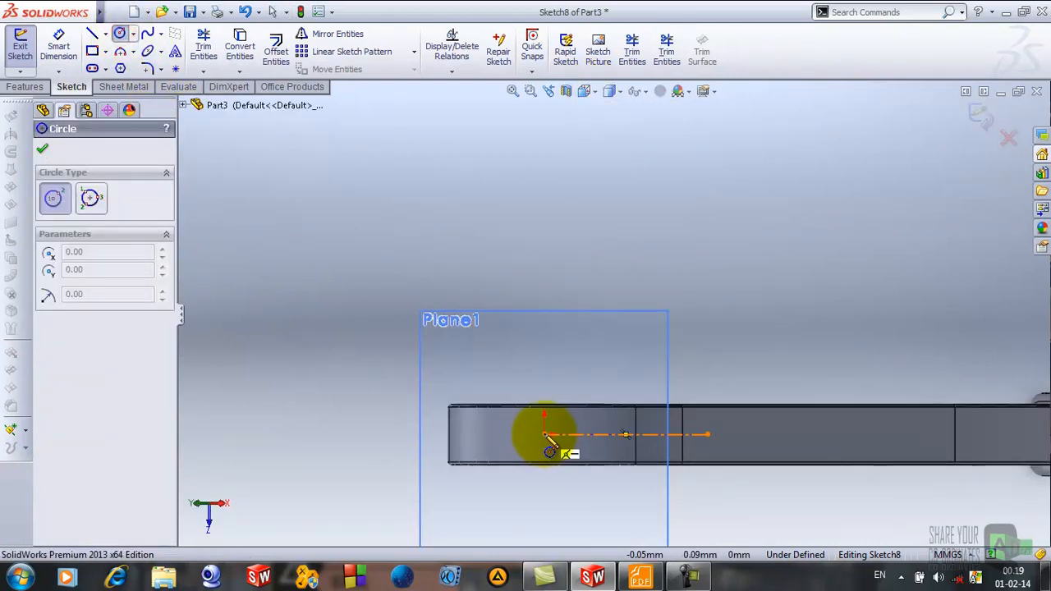
{"action": "left_click", "coordinate": [546, 436]}
{"action": "left_click", "coordinate": [554, 433]}
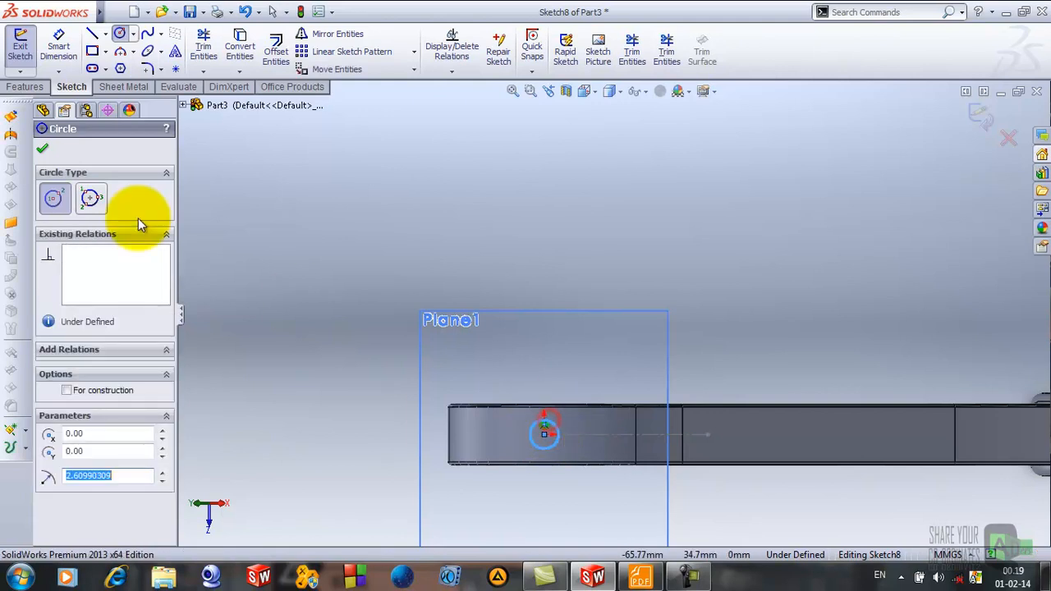
{"action": "left_click", "coordinate": [42, 149]}
Step: Set the circle's diameter to 4 mm and exit the sketch
{"action": "left_click", "coordinate": [59, 45]}
{"action": "left_click", "coordinate": [558, 431]}
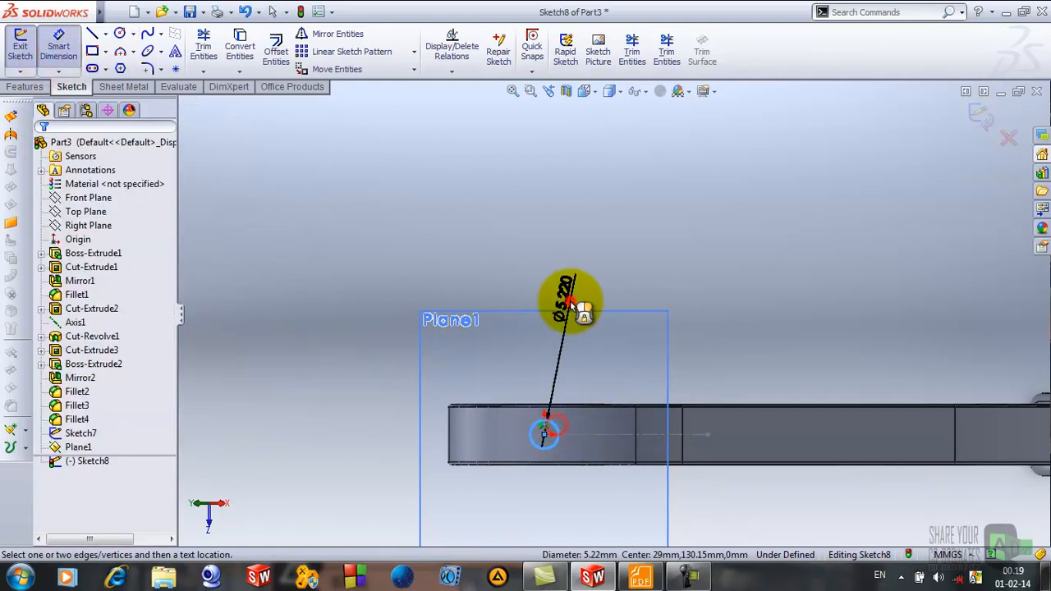
{"action": "left_click", "coordinate": [570, 294]}
{"action": "type", "text": "4"}
{"action": "key", "text": "Return"}
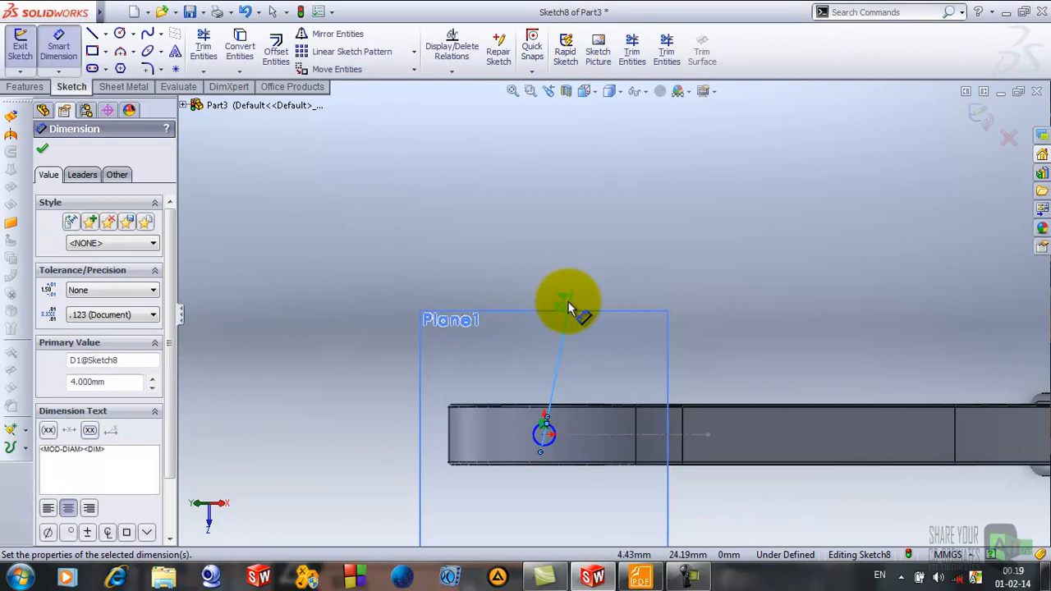
{"action": "left_click", "coordinate": [42, 149]}
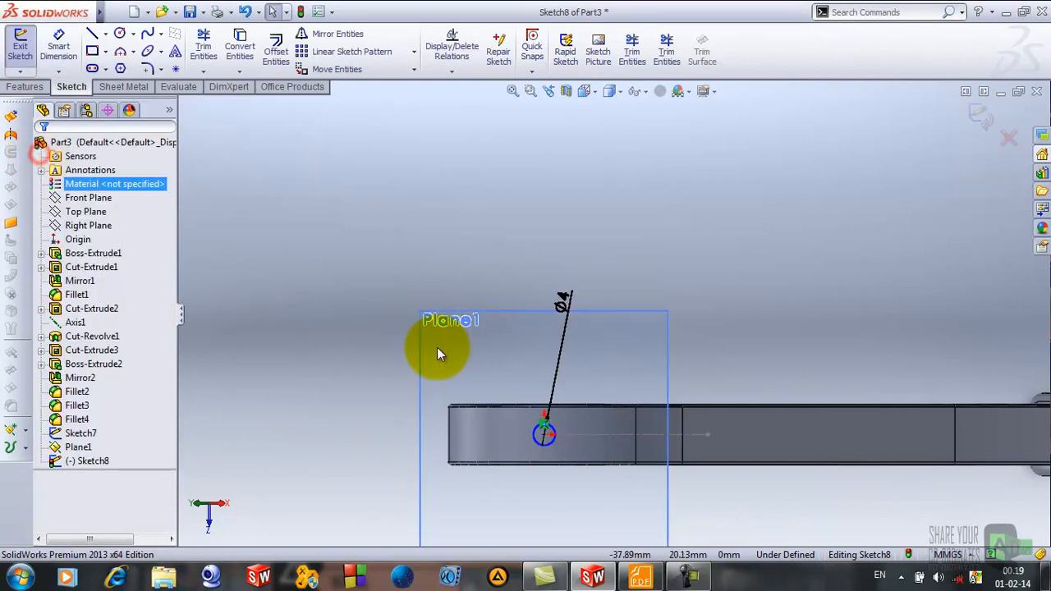
{"action": "scroll", "coordinate": [563, 357], "scroll_direction": "down", "scroll_amount": 2}
{"action": "scroll", "coordinate": [582, 348], "scroll_direction": "up", "scroll_amount": 3}
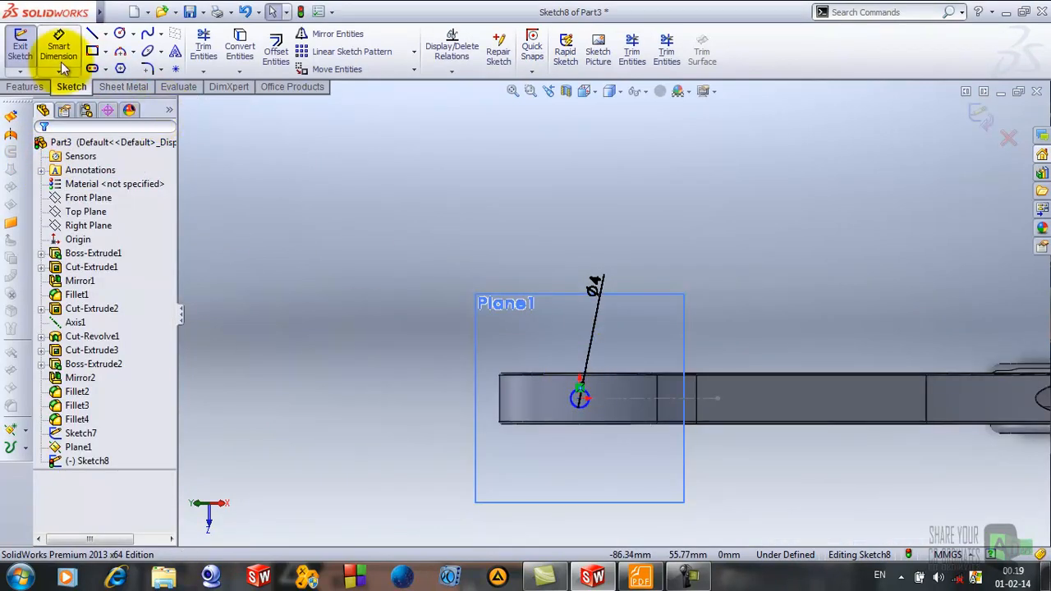
{"action": "left_click", "coordinate": [19, 45]}
Step: Cut-extrude the 4 mm circle with the Up To Surface end condition, ending at the small-end bore's inner face
{"action": "mouse_move", "coordinate": [465, 356]}
{"action": "middle_mouse_down"}
{"action": "mouse_move", "coordinate": [430, 176]}
{"action": "mouse_move", "coordinate": [413, 197]}
{"action": "middle_mouse_up"}
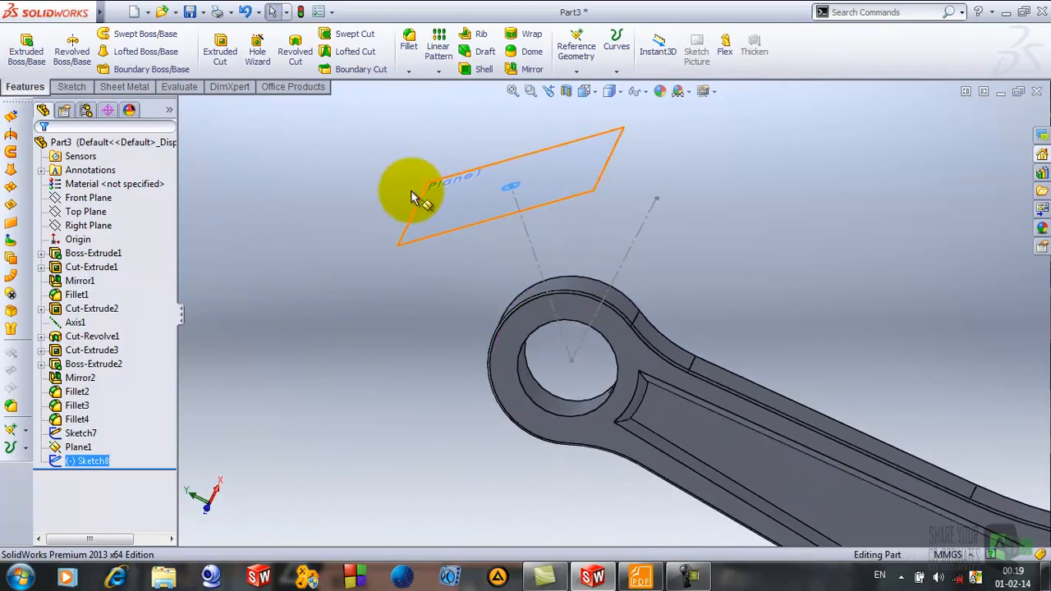
{"action": "left_click", "coordinate": [220, 54]}
{"action": "middle_click_drag", "start_coordinate": [472, 283], "coordinate": [530, 312]}
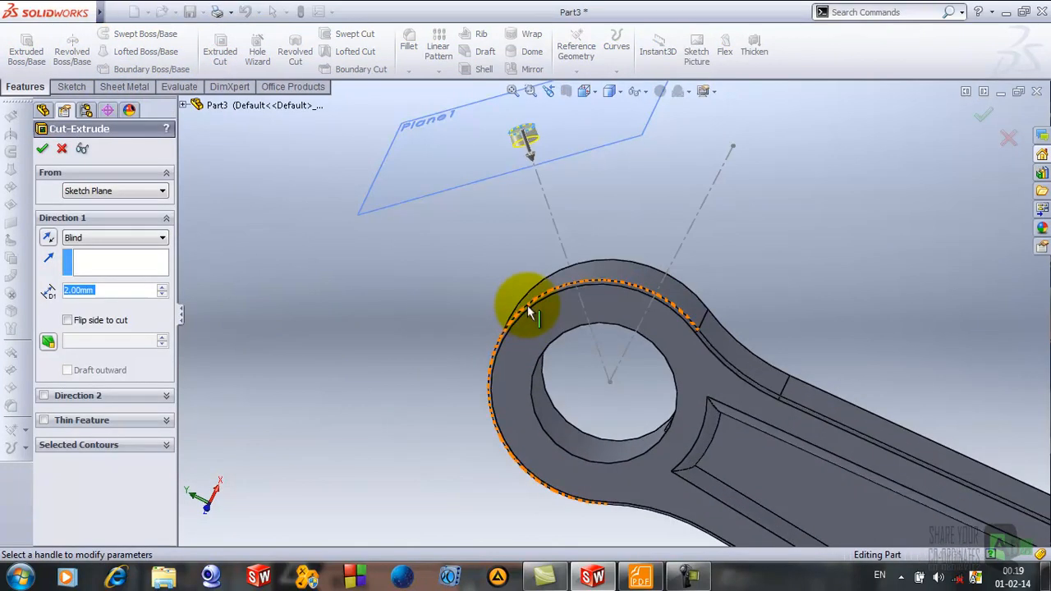
{"action": "left_click", "coordinate": [134, 240]}
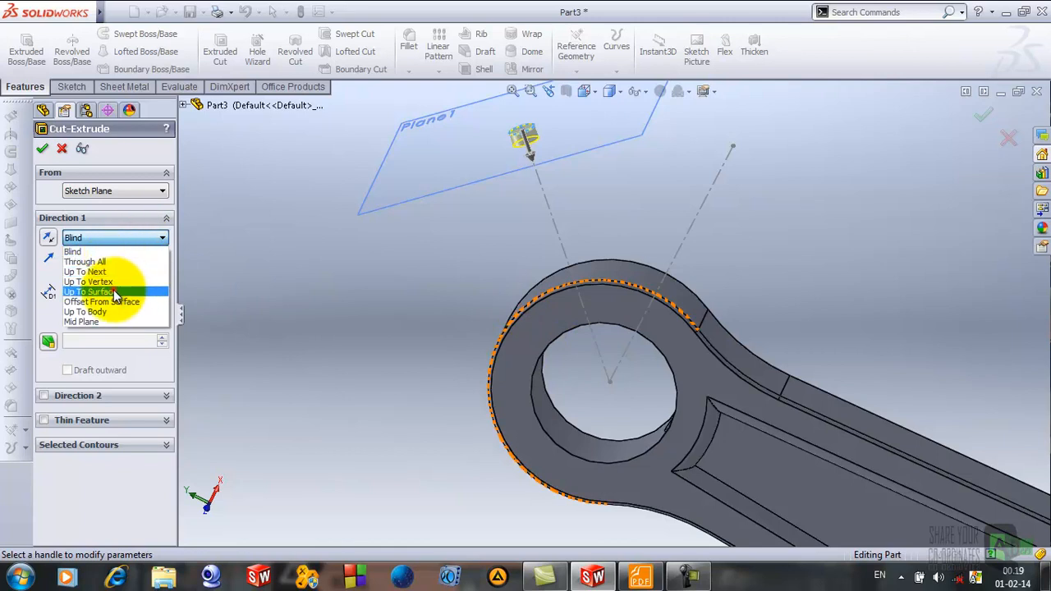
{"action": "left_click", "coordinate": [115, 294]}
{"action": "middle_click_drag", "start_coordinate": [422, 293], "coordinate": [588, 341]}
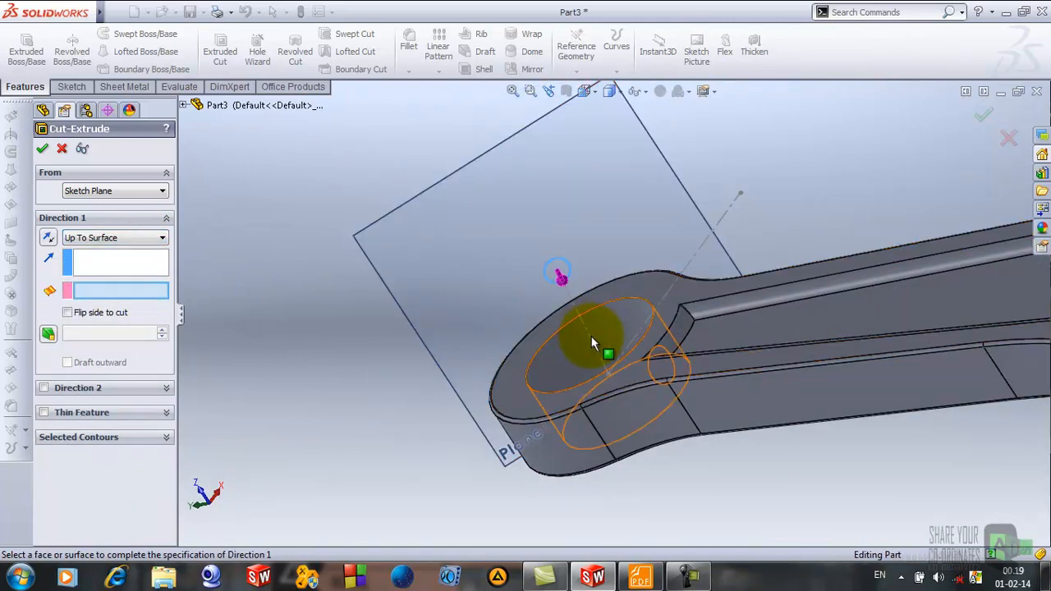
{"action": "left_click", "coordinate": [589, 341]}
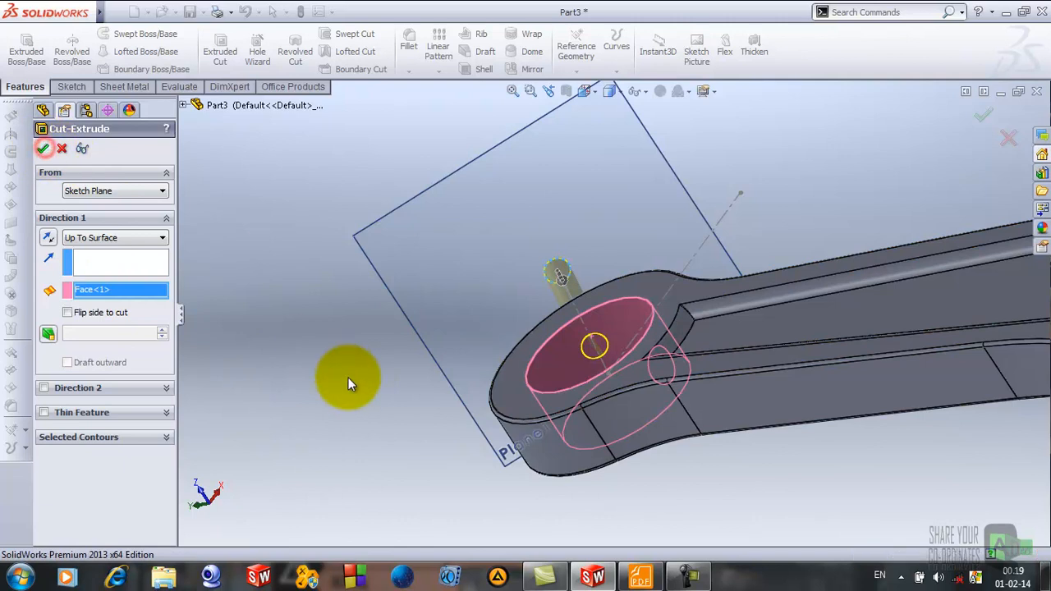
{"action": "key", "text": "Return"}
Step: Inspect the angled hole through the small-end wall and the bore interior from several viewpoints
{"action": "middle_click_drag", "start_coordinate": [348, 378], "coordinate": [492, 416]}
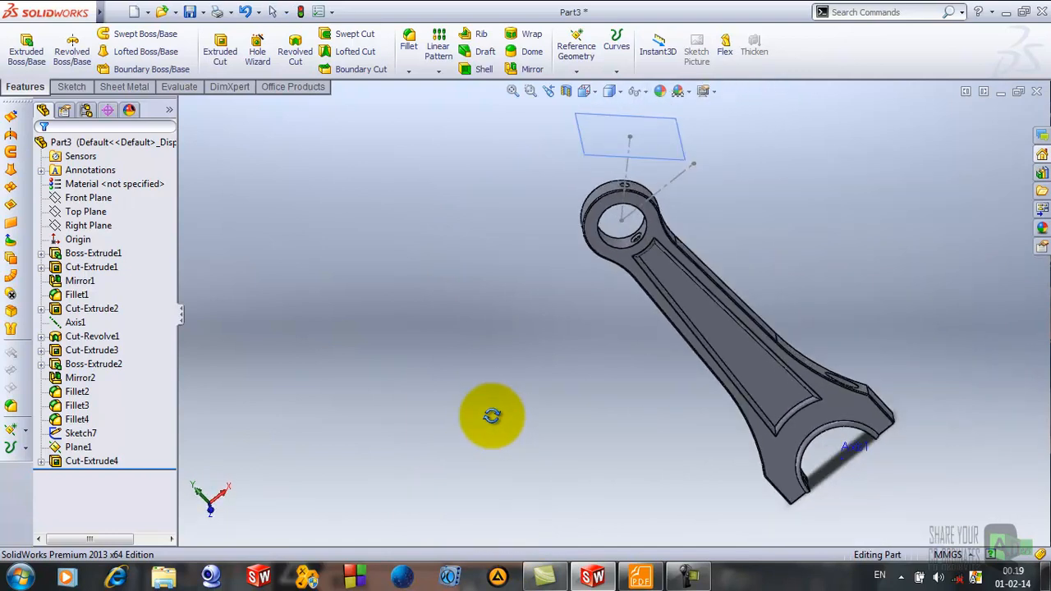
{"action": "scroll", "coordinate": [552, 371], "scroll_direction": "down", "scroll_amount": 1}
{"action": "scroll", "coordinate": [674, 189], "scroll_direction": "up", "scroll_amount": 2}
{"action": "scroll", "coordinate": [687, 173], "scroll_direction": "down", "scroll_amount": 1}
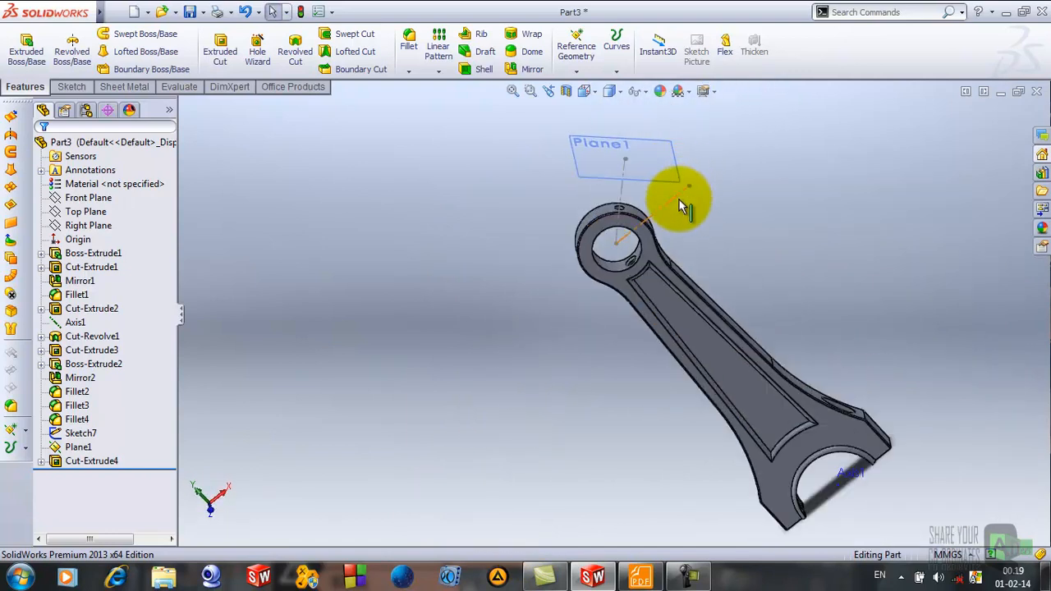
{"action": "scroll", "coordinate": [679, 263], "scroll_direction": "down", "scroll_amount": 2}
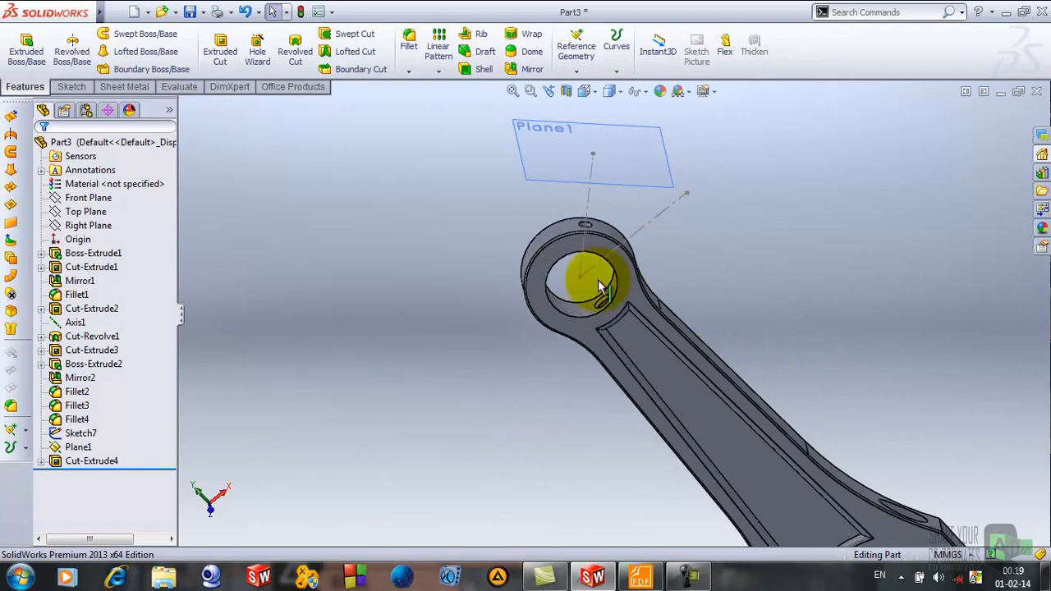
{"action": "middle_click_drag", "start_coordinate": [540, 330], "coordinate": [456, 241]}
{"action": "middle_click_drag", "start_coordinate": [615, 216], "coordinate": [625, 269]}
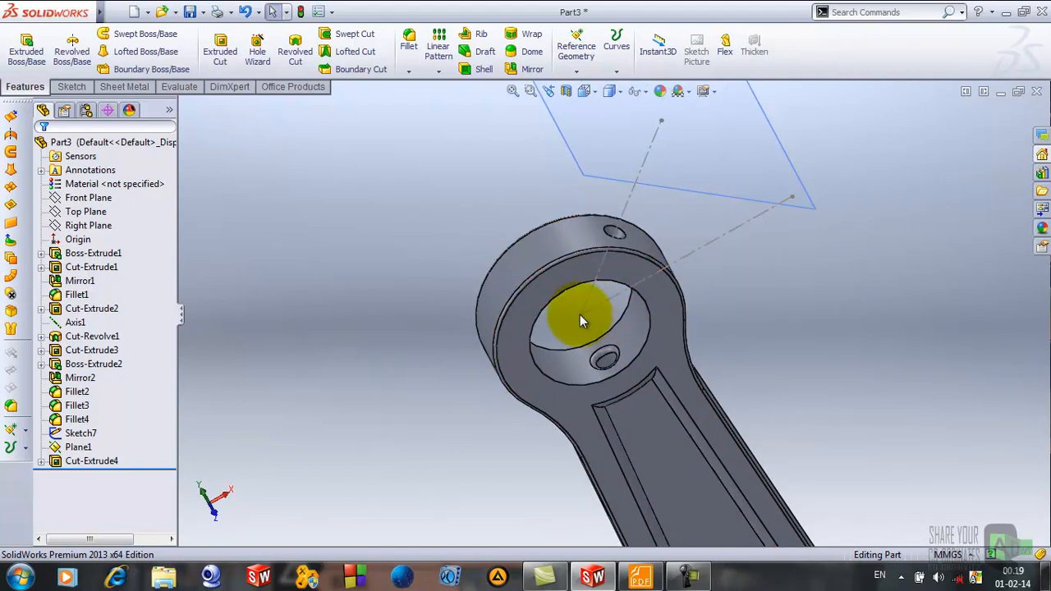
Step: Mirror the 4 mm angled hole cut about the Right Plane to the opposite side of the small end
{"action": "left_click", "coordinate": [111, 197]}
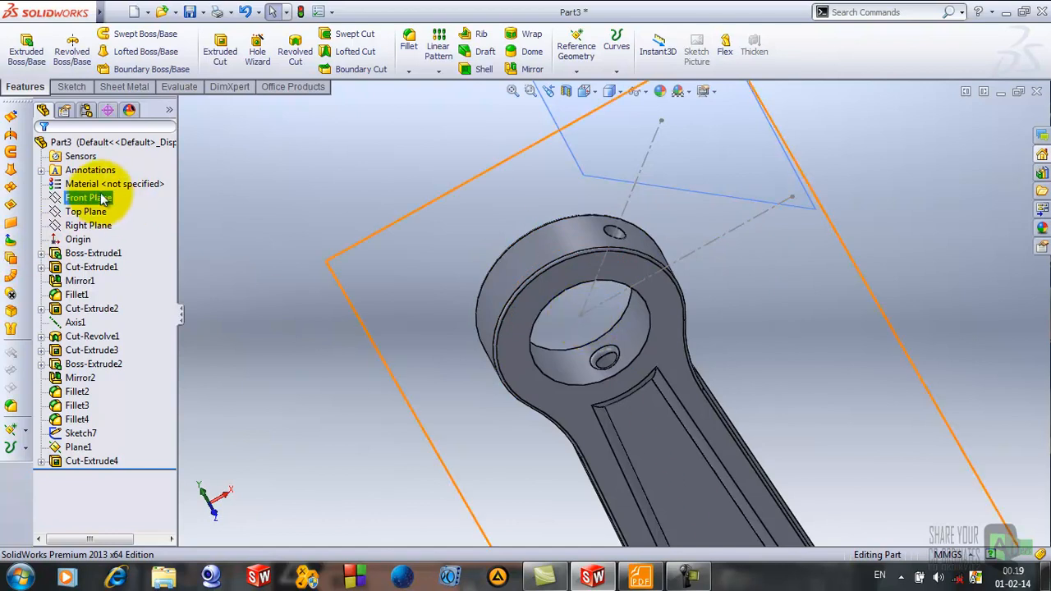
{"action": "left_click", "coordinate": [98, 212]}
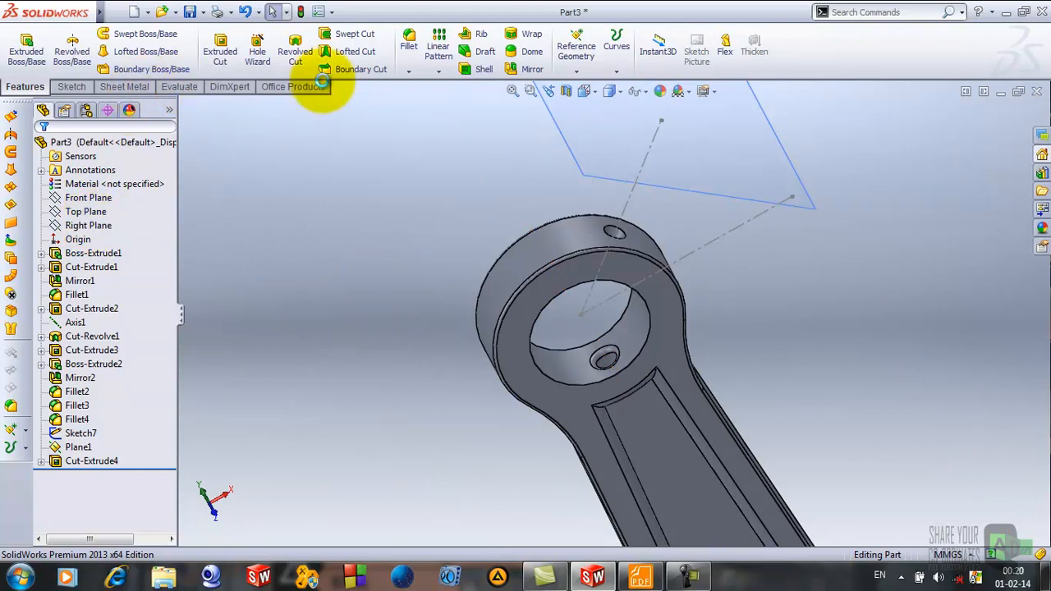
{"action": "left_click", "coordinate": [522, 69]}
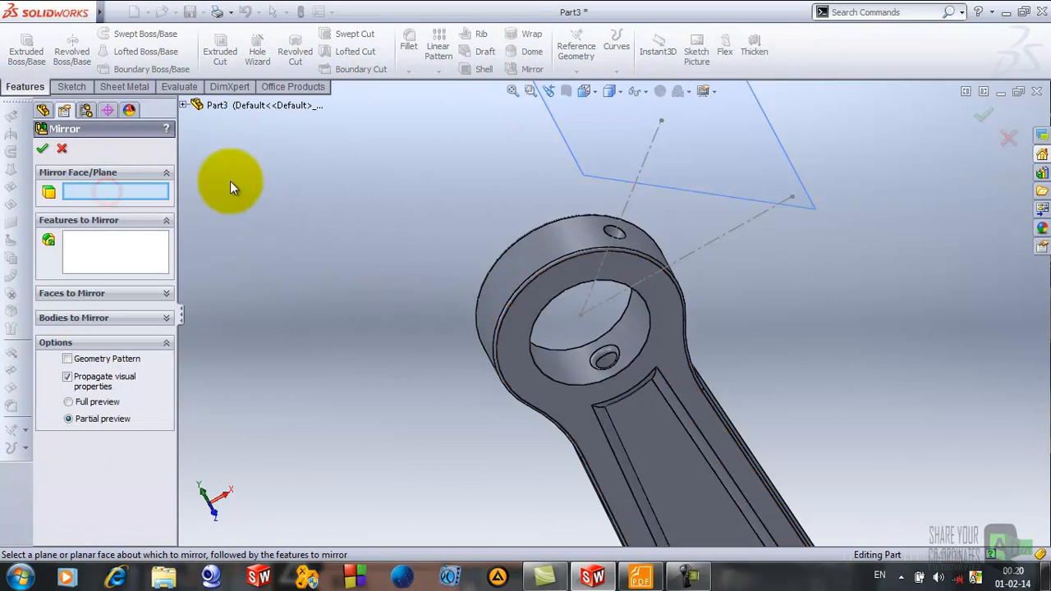
{"action": "left_click", "coordinate": [184, 105]}
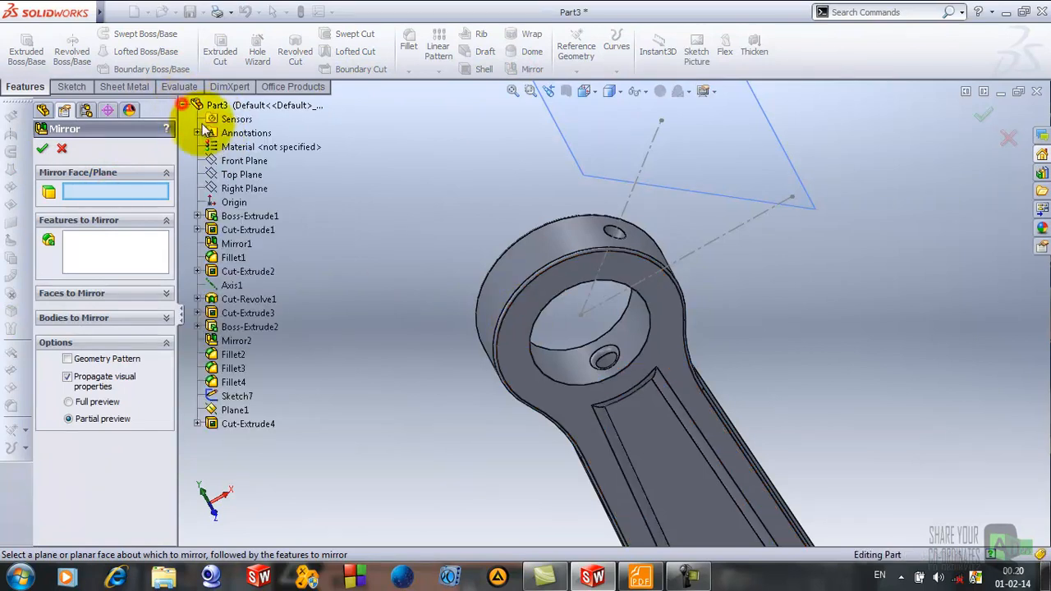
{"action": "left_click", "coordinate": [232, 189]}
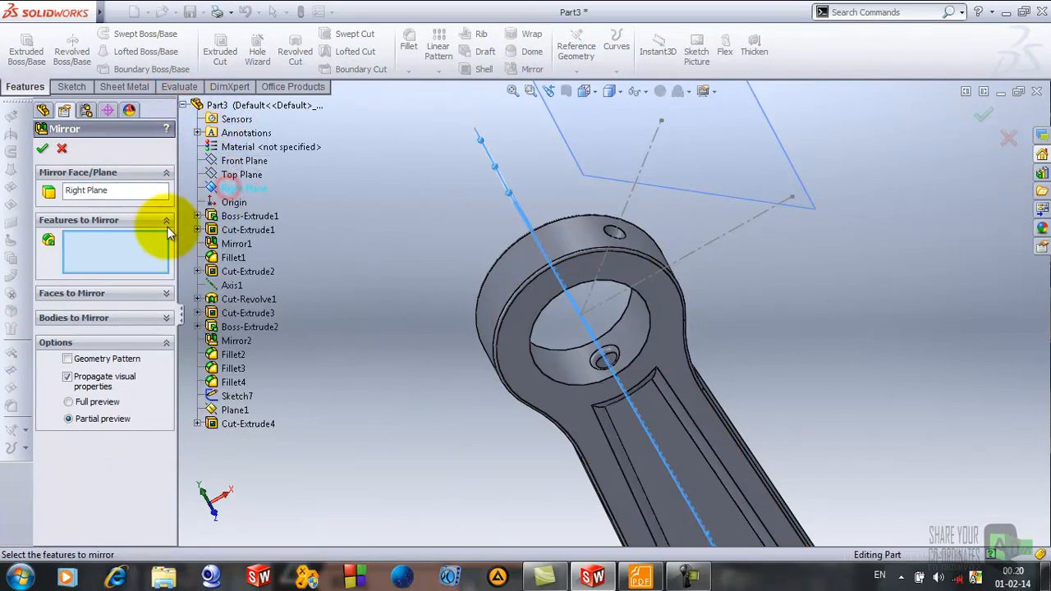
{"action": "left_click", "coordinate": [614, 234]}
{"action": "left_click", "coordinate": [40, 147]}
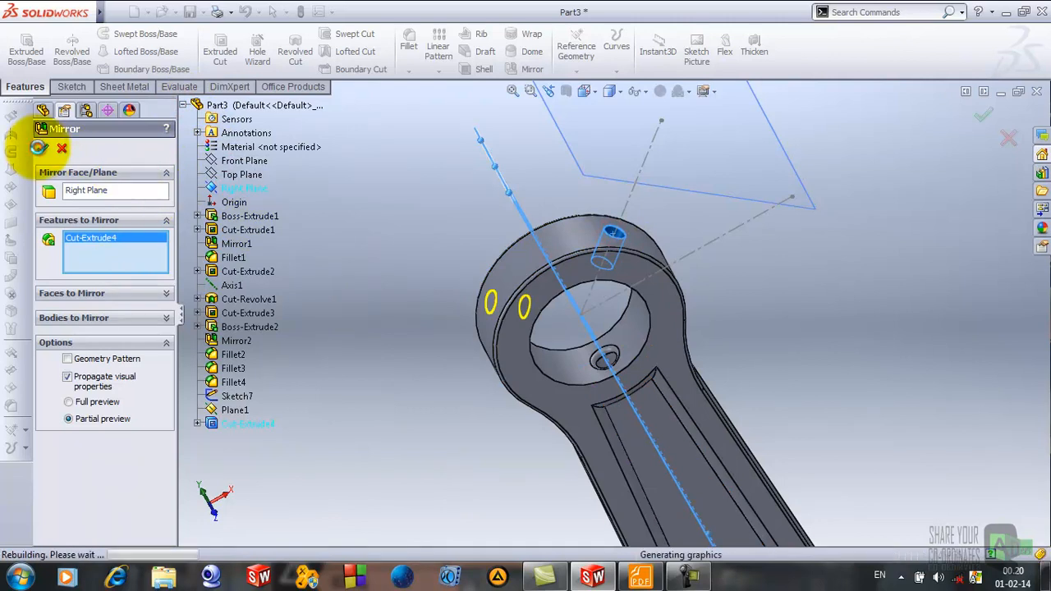
{"action": "left_click", "coordinate": [721, 289]}
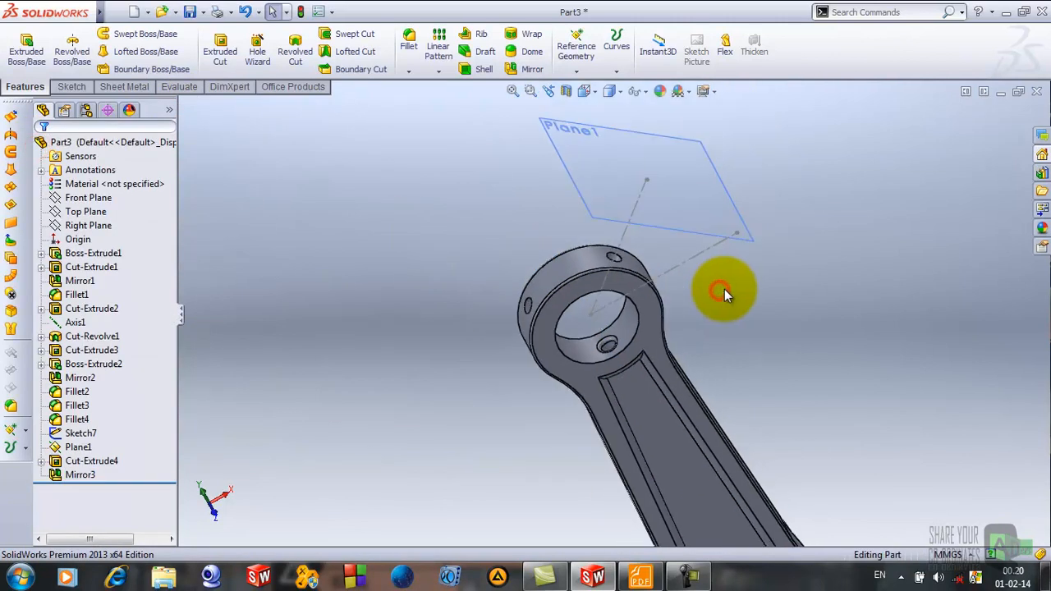
Step: Fillet the outer edges of both angled holes on the small end with a 1 mm constant radius
{"action": "left_click", "coordinate": [406, 52]}
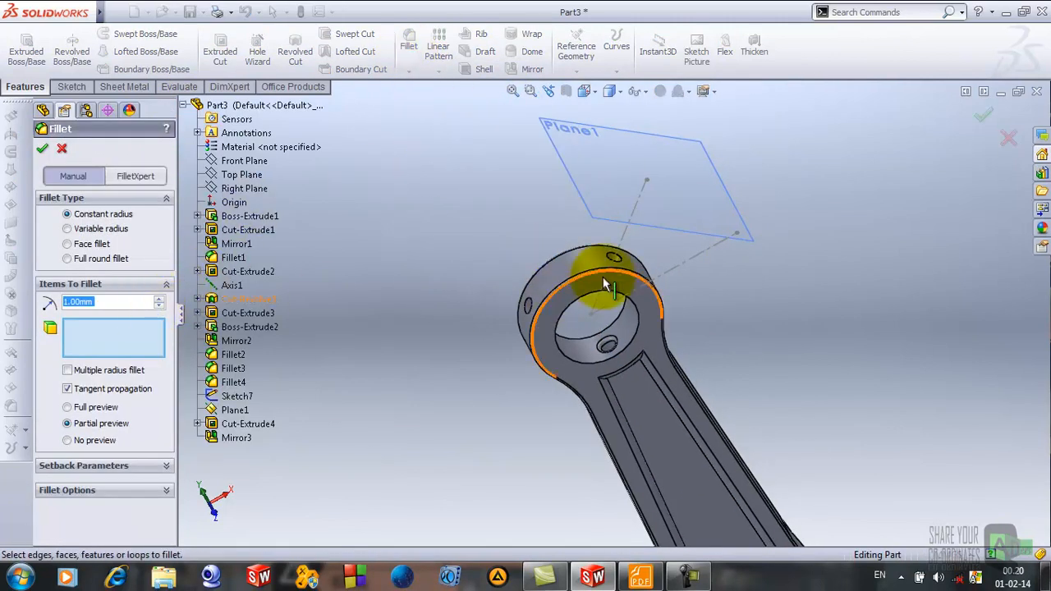
{"action": "left_click", "coordinate": [617, 258]}
{"action": "left_click", "coordinate": [532, 308]}
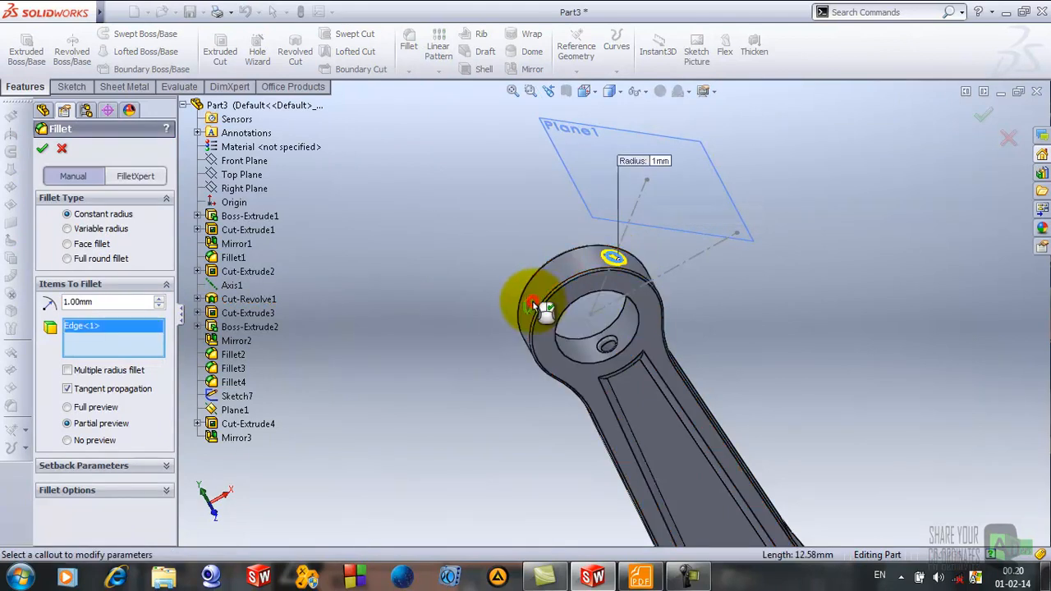
{"action": "left_click", "coordinate": [43, 150]}
Step: Hide the angled reference plane and the construction-line sketch at the small end
{"action": "middle_click_drag", "start_coordinate": [752, 293], "coordinate": [619, 400]}
{"action": "scroll", "coordinate": [638, 393], "scroll_direction": "down", "scroll_amount": 4}
{"action": "scroll", "coordinate": [657, 195], "scroll_direction": "up", "scroll_amount": 3}
{"action": "scroll", "coordinate": [657, 196], "scroll_direction": "down", "scroll_amount": 4}
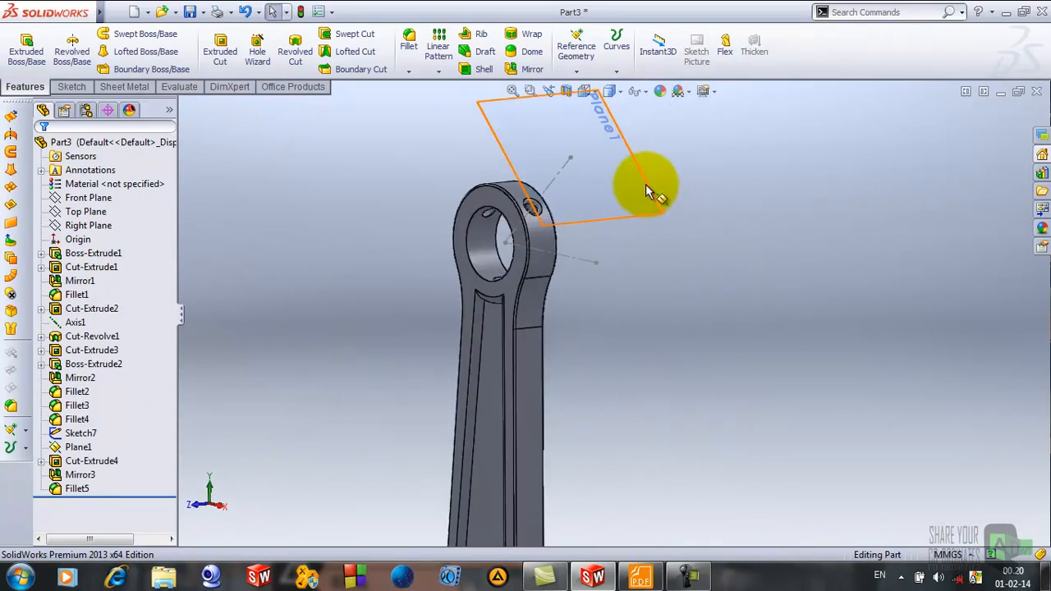
{"action": "right_click", "coordinate": [647, 191]}
{"action": "left_click", "coordinate": [679, 182]}
{"action": "right_click", "coordinate": [594, 256]}
{"action": "left_click", "coordinate": [620, 236]}
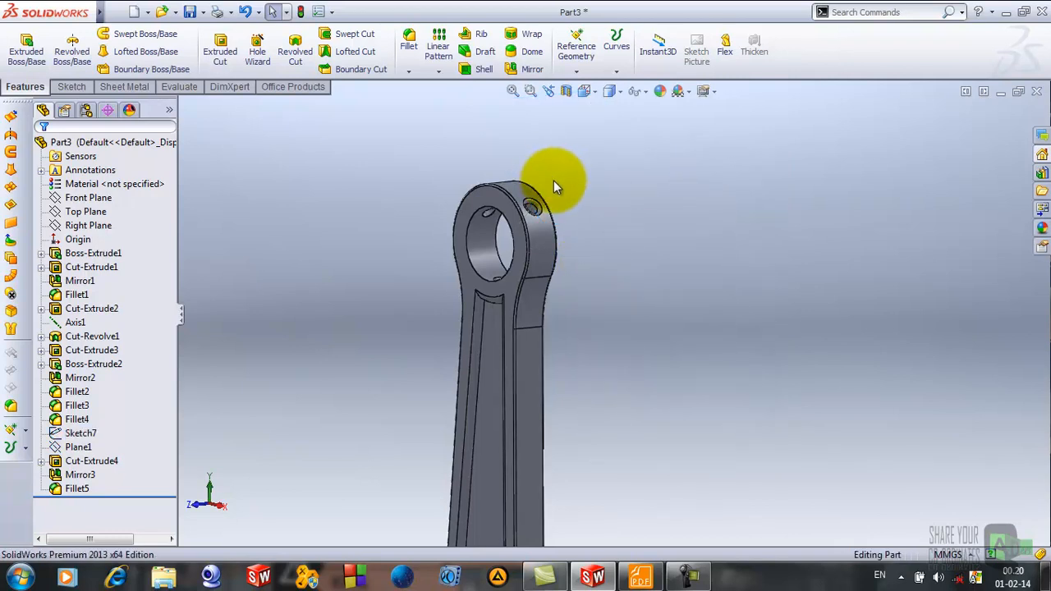
Step: Hide the reference axis at the center of the big-end arch, leaving the whole rod in view
{"action": "scroll", "coordinate": [618, 280], "scroll_direction": "up", "scroll_amount": 3}
{"action": "middle_click_drag", "start_coordinate": [633, 329], "coordinate": [655, 368]}
{"action": "scroll", "coordinate": [655, 369], "scroll_direction": "up", "scroll_amount": 3}
{"action": "scroll", "coordinate": [655, 396], "scroll_direction": "down", "scroll_amount": 4}
{"action": "scroll", "coordinate": [491, 487], "scroll_direction": "down", "scroll_amount": 2}
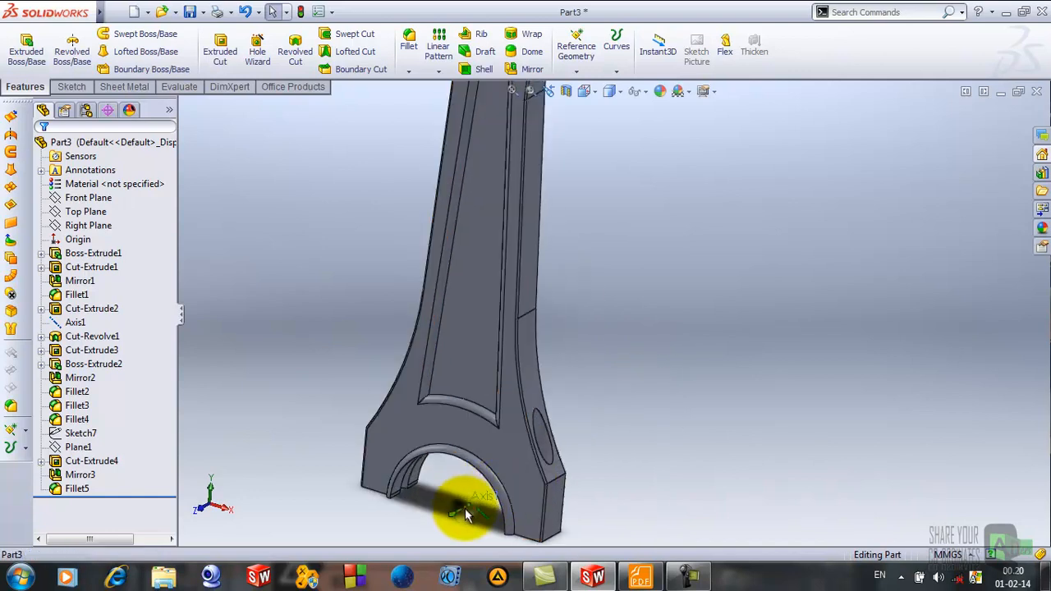
{"action": "right_click", "coordinate": [464, 508]}
{"action": "left_click", "coordinate": [484, 352]}
{"action": "scroll", "coordinate": [593, 397], "scroll_direction": "up", "scroll_amount": 3}
{"action": "middle_click_drag", "start_coordinate": [593, 398], "coordinate": [589, 375]}
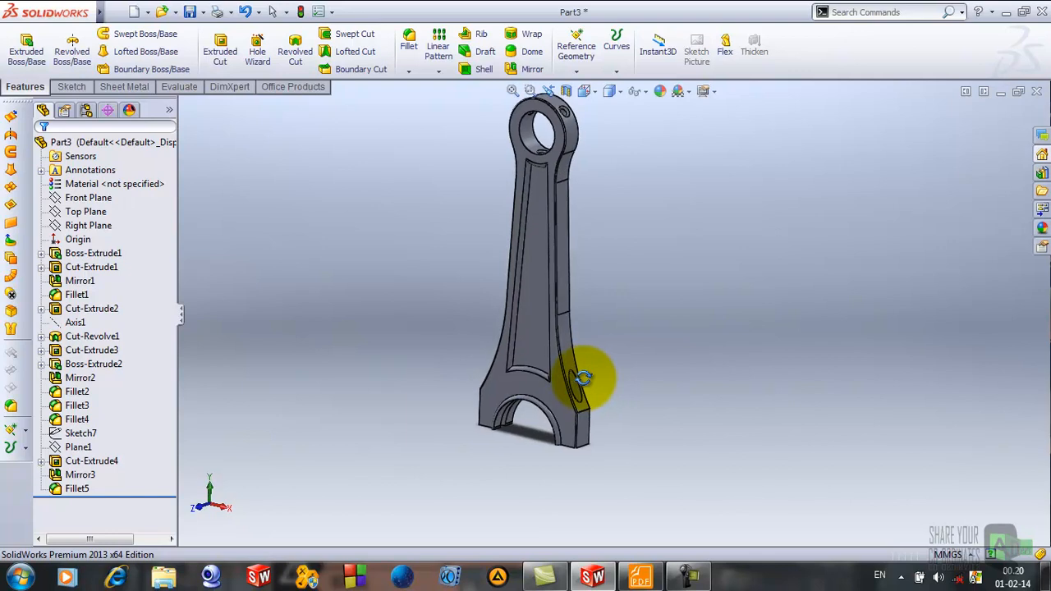
{"action": "scroll", "coordinate": [602, 237], "scroll_direction": "up", "scroll_amount": 2}
{"action": "scroll", "coordinate": [600, 233], "scroll_direction": "down", "scroll_amount": 3}
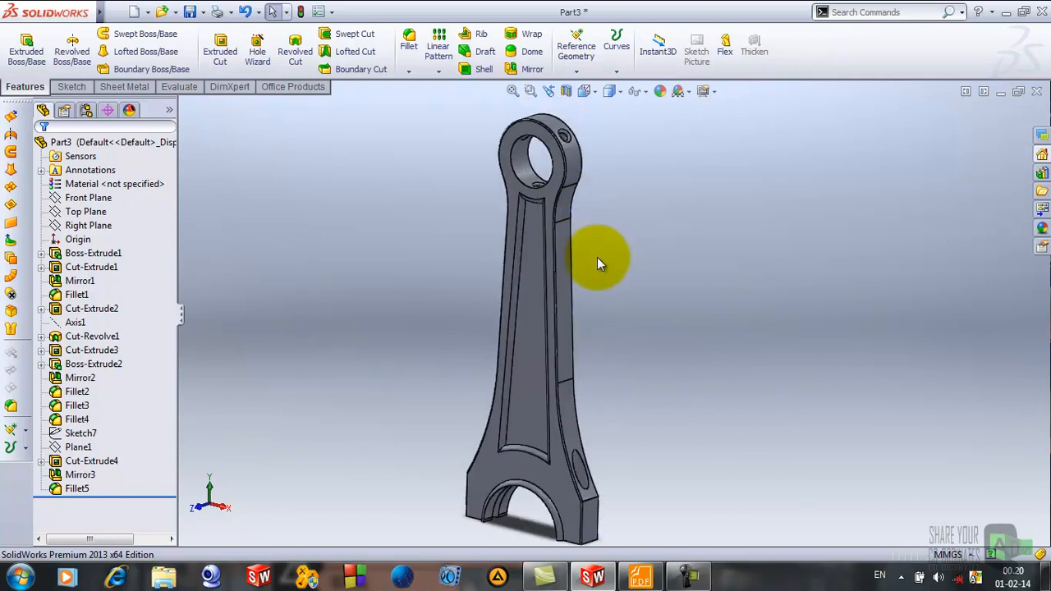